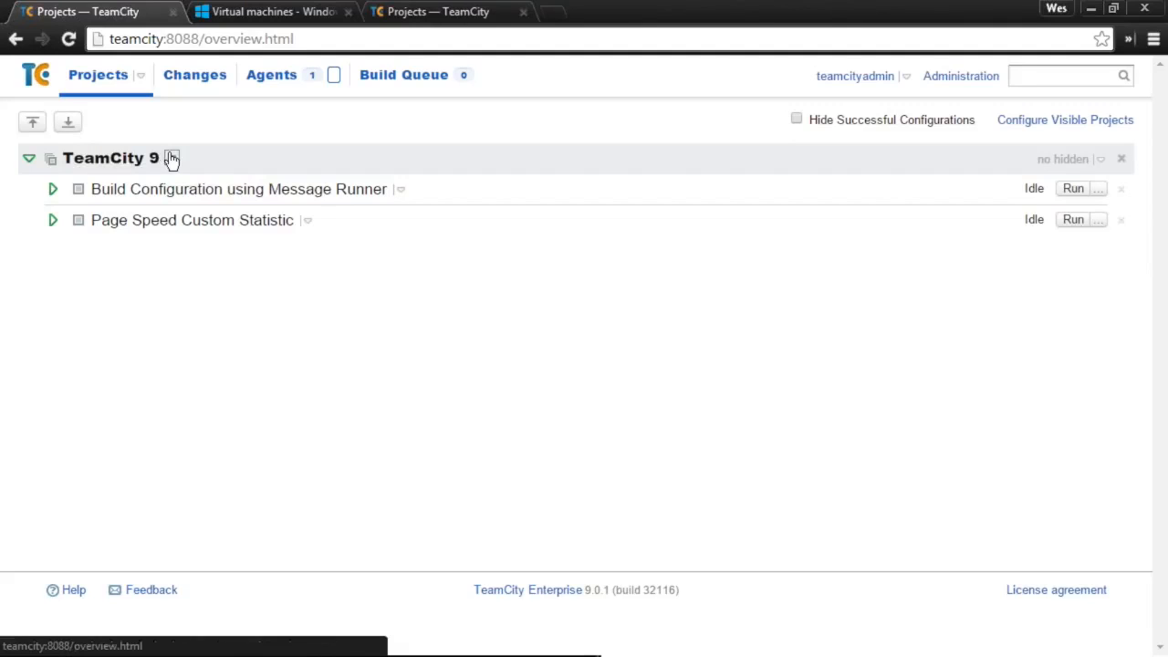
- From the TeamCity 9 project settings, create a subproject named 'Vcs Project Sync'
click(142, 163)
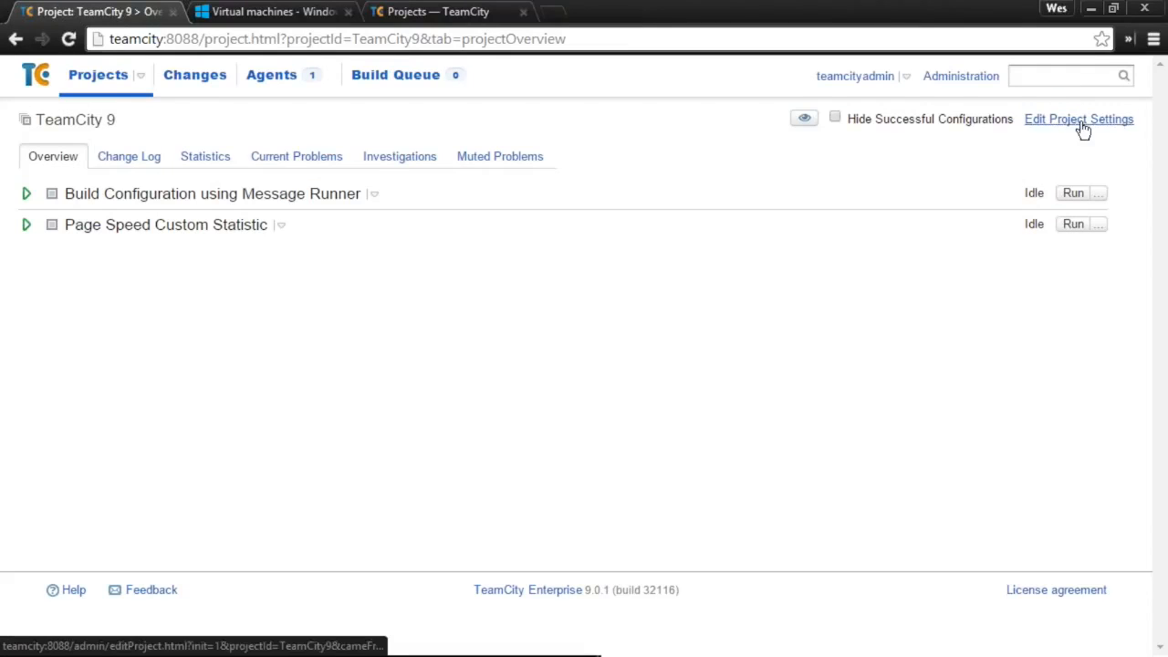
click(1080, 121)
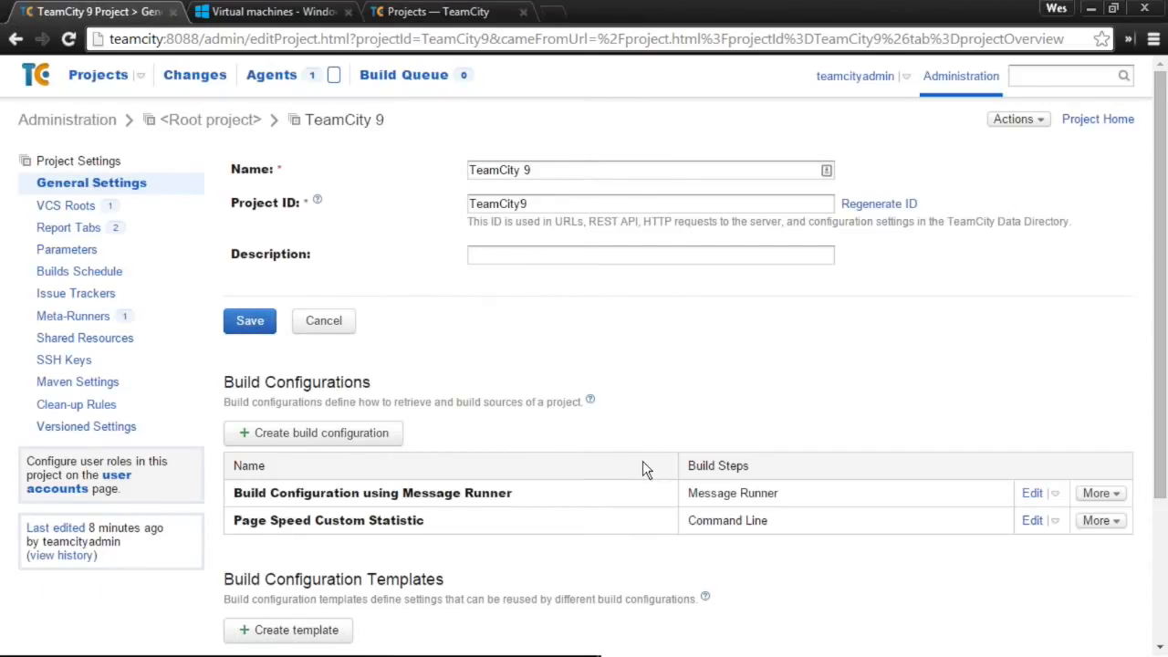
scroll(643, 461, down, 3)
click(310, 547)
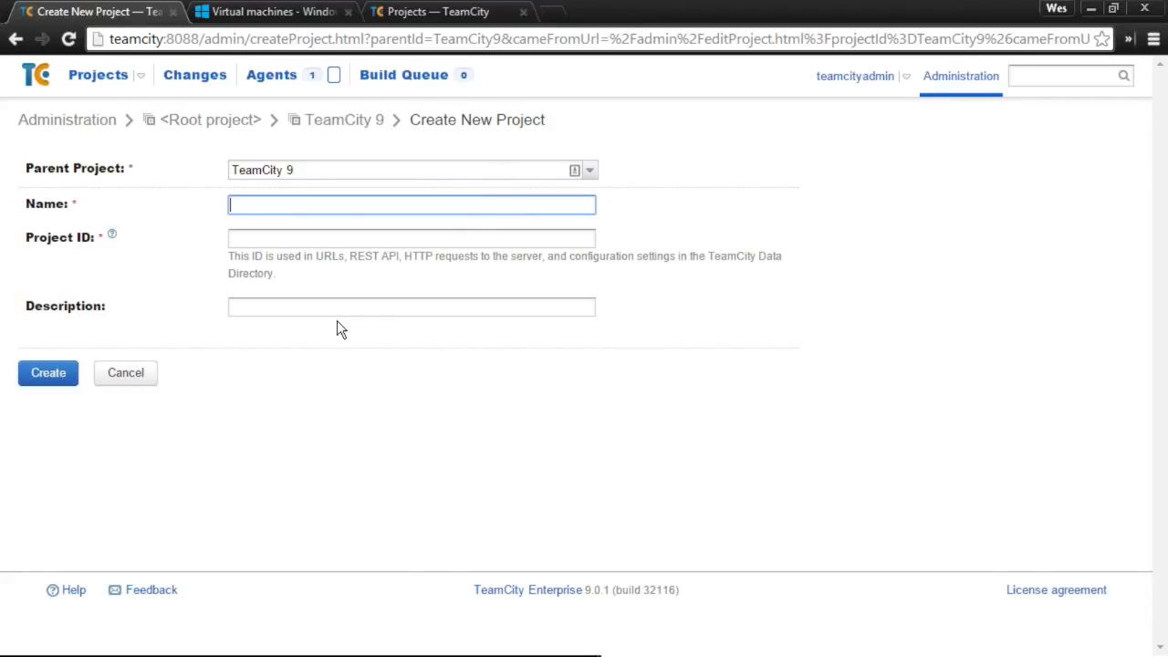
text(Vcs)
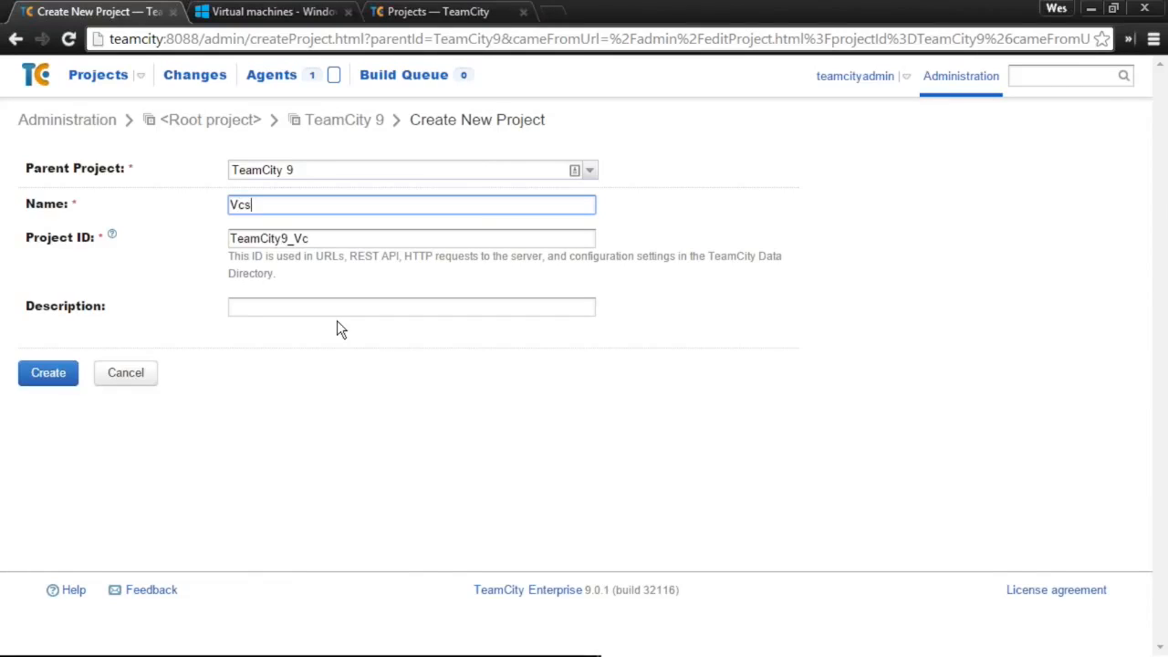
text( Project Sync)
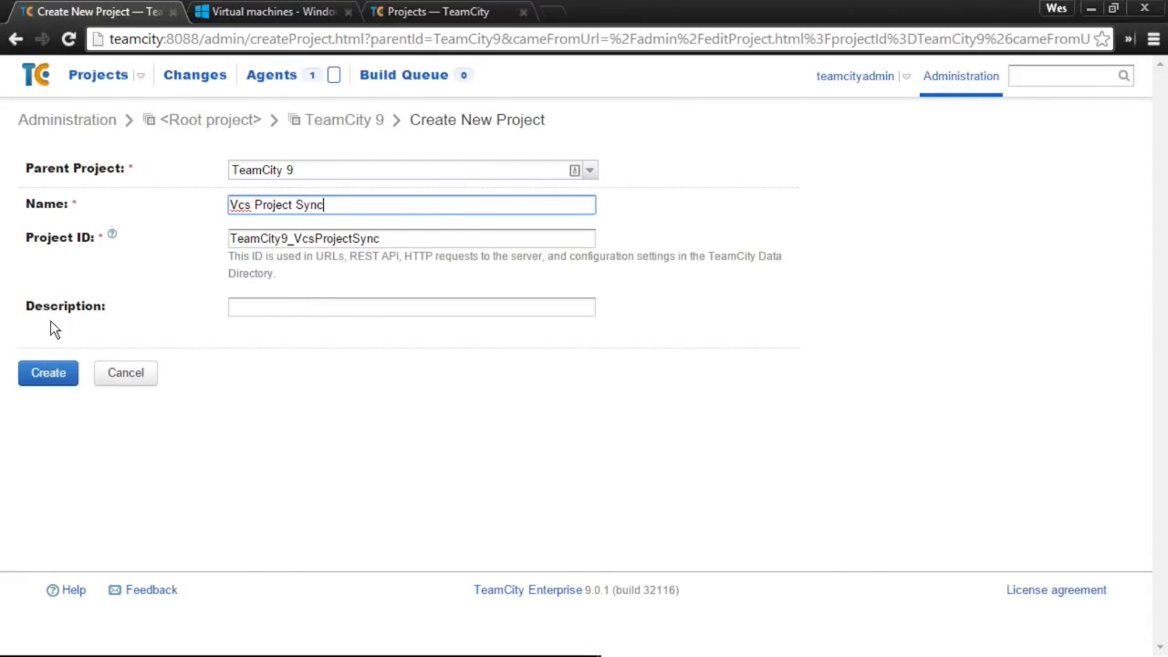
click(65, 377)
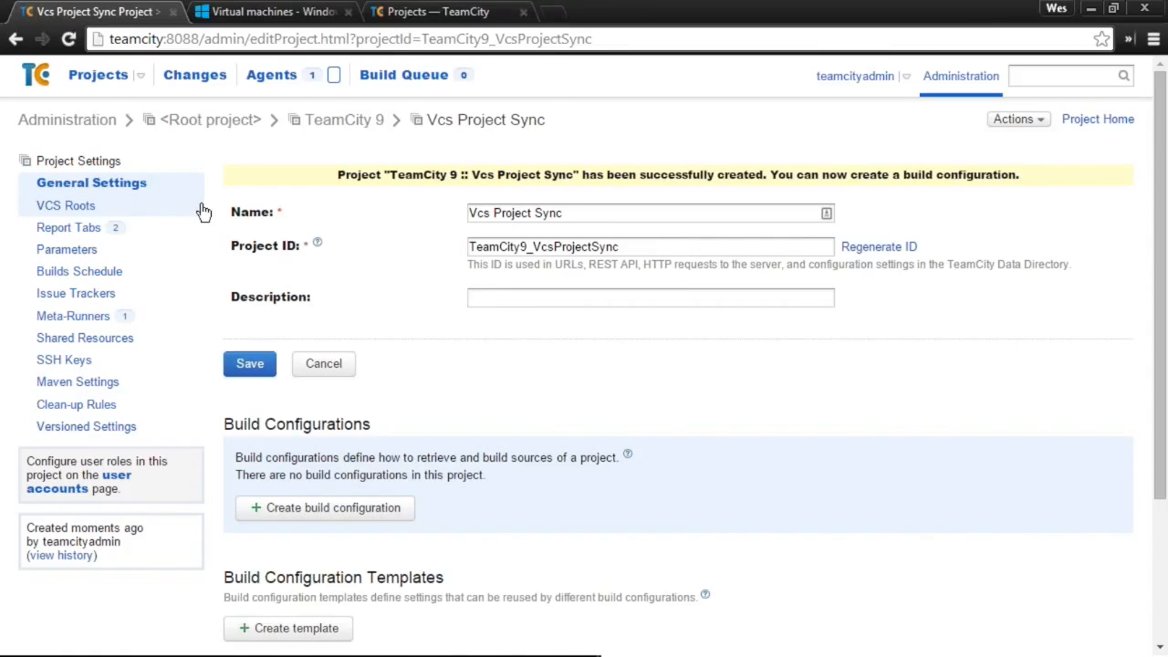
- Enable versioned settings synchronization for Vcs Project Sync using the vcssettingsdemo VCS root
click(84, 422)
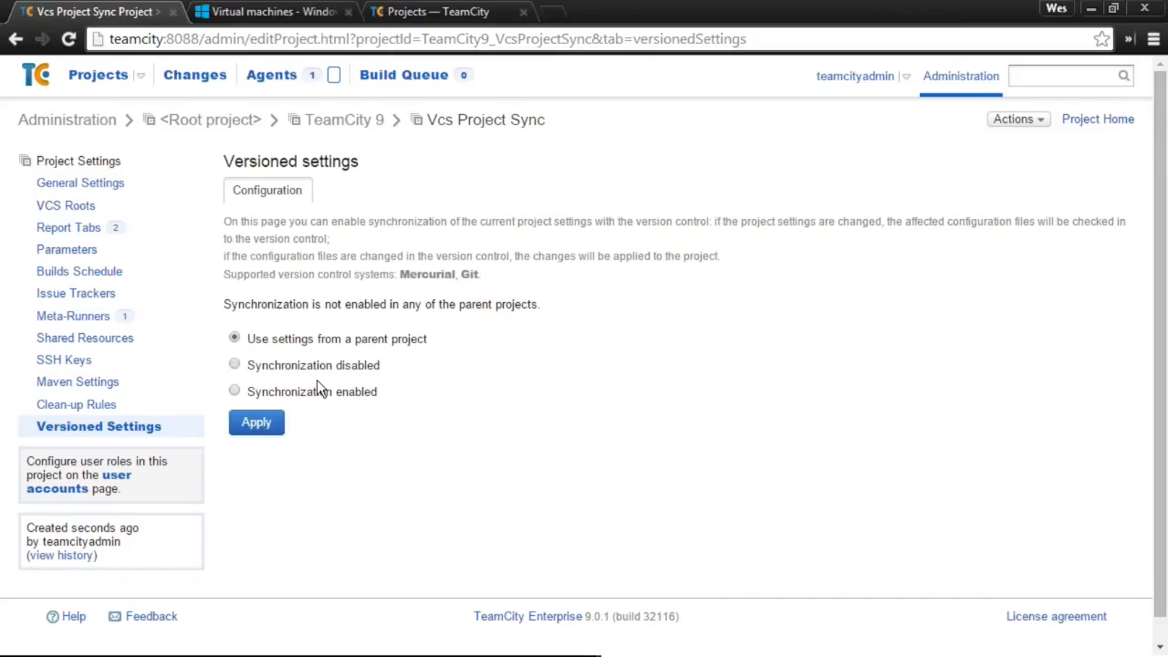
click(297, 392)
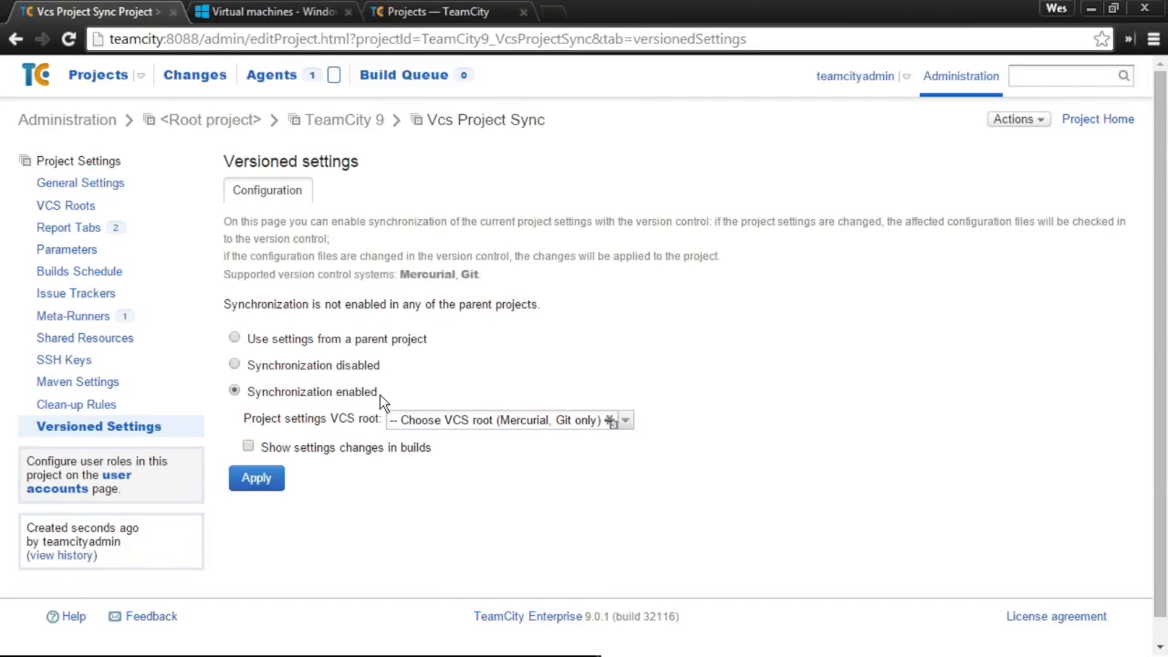
click(339, 419)
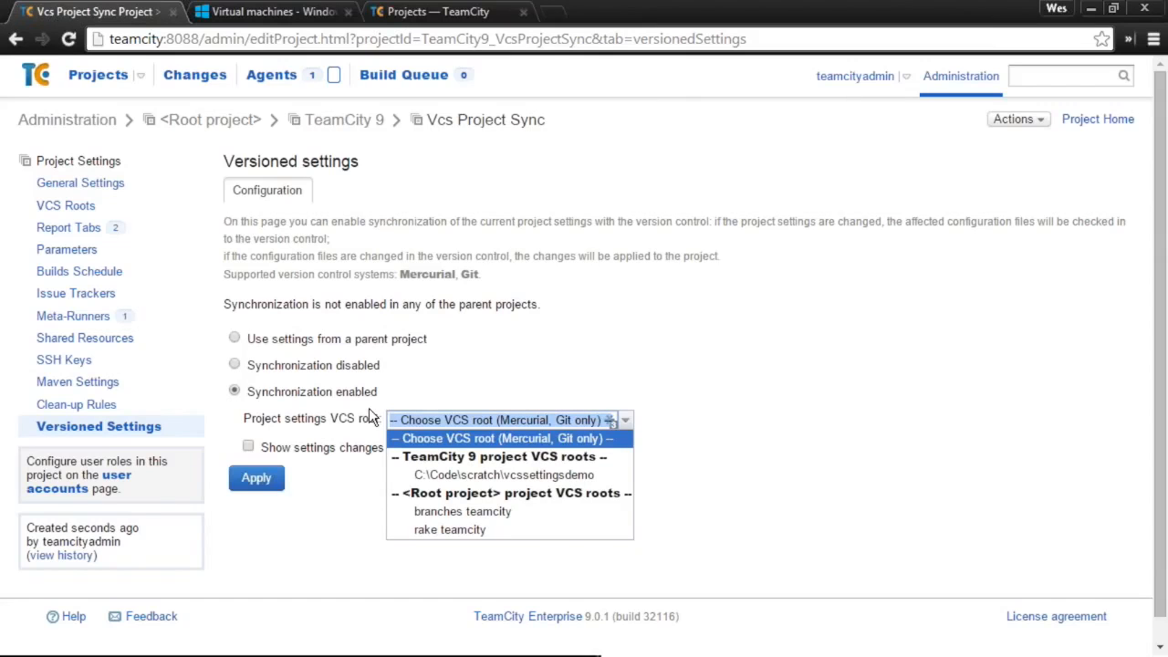
click(434, 476)
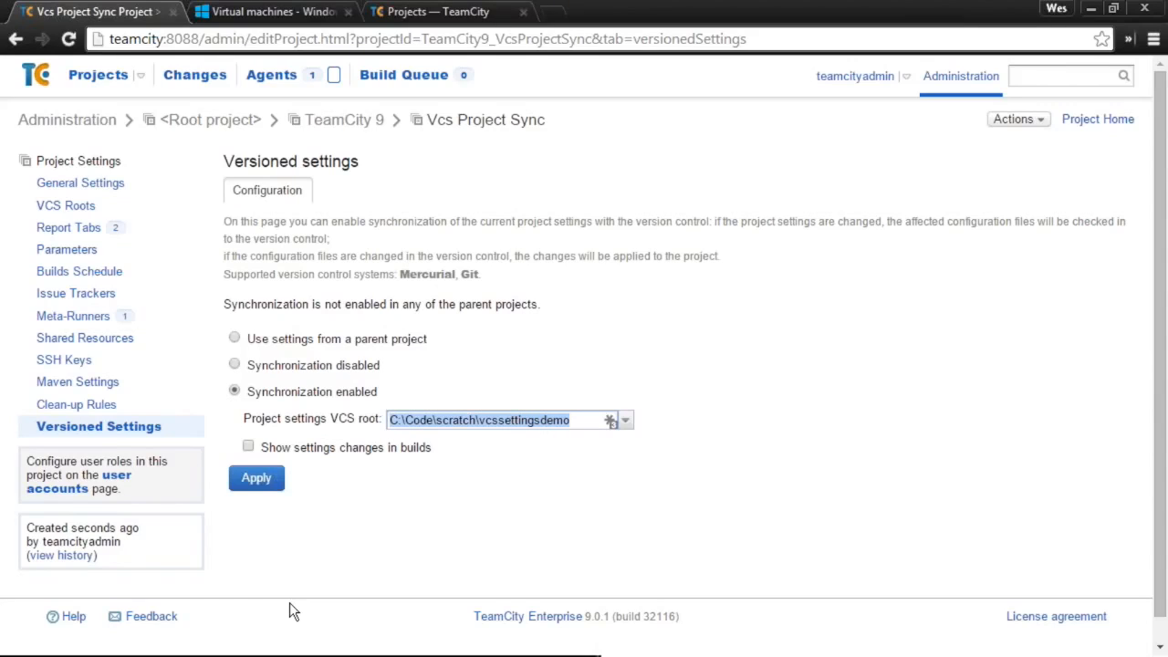
click(256, 478)
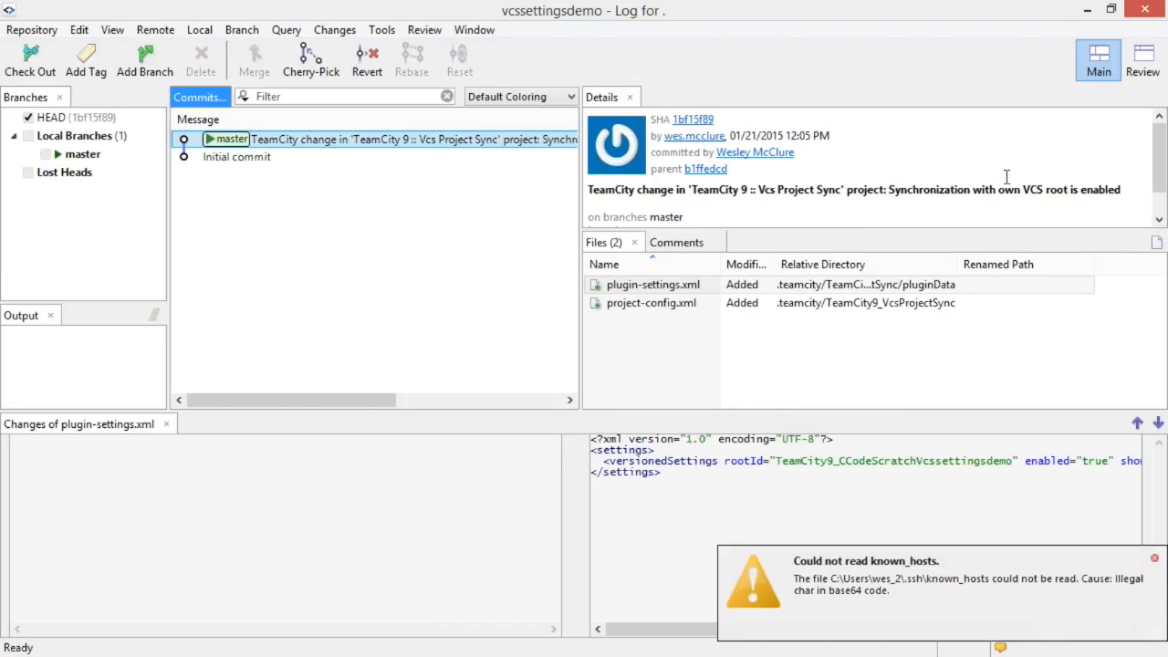
- Review the synchronization commit's plugin-settings.xml and project-config.xml changes in SmartGit
drag(907, 190, 1138, 187)
click(814, 287)
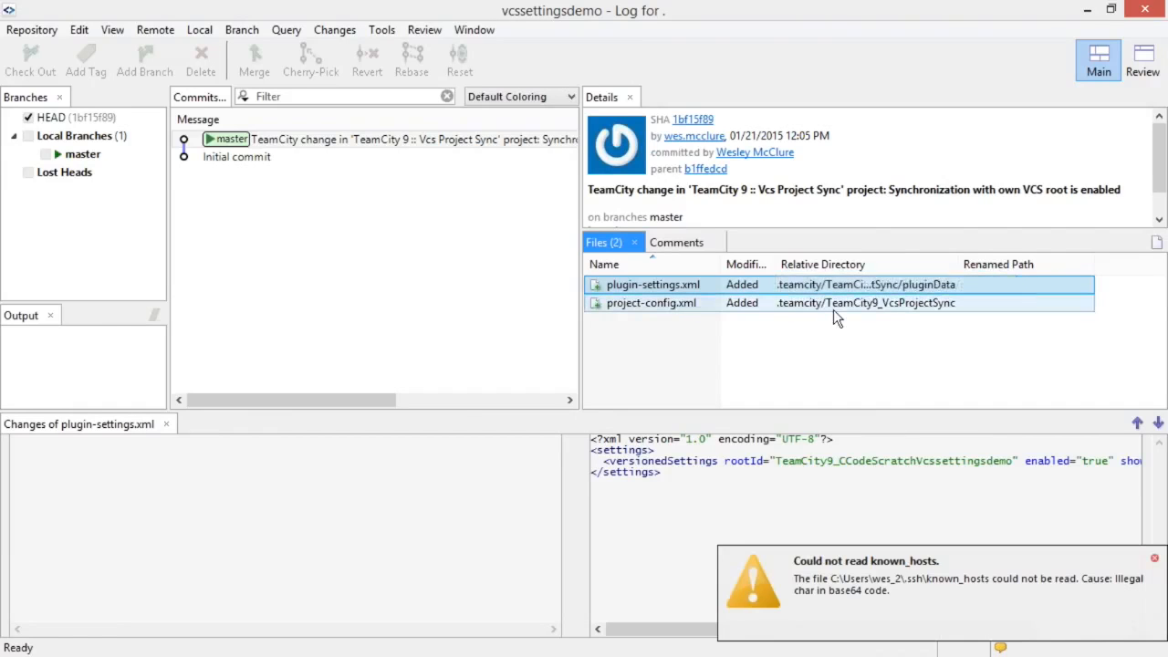
click(833, 309)
click(840, 293)
click(825, 303)
click(824, 291)
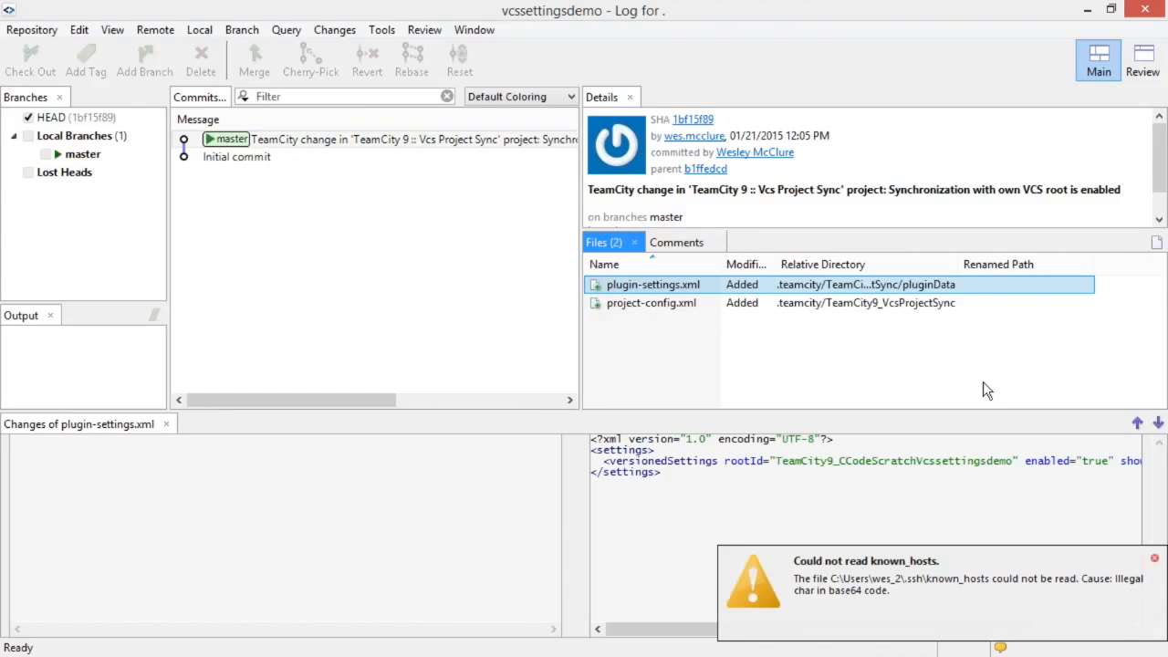
- Dismiss the known_hosts warning and return to TeamCity's versioned settings page
click(1157, 556)
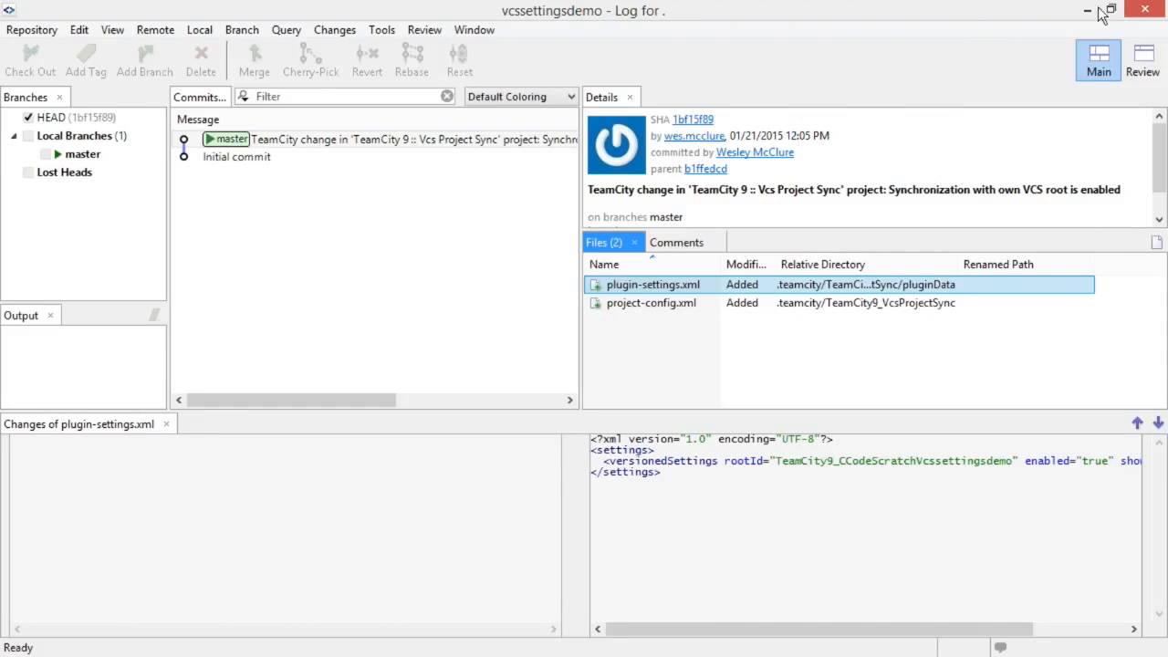
click(790, 135)
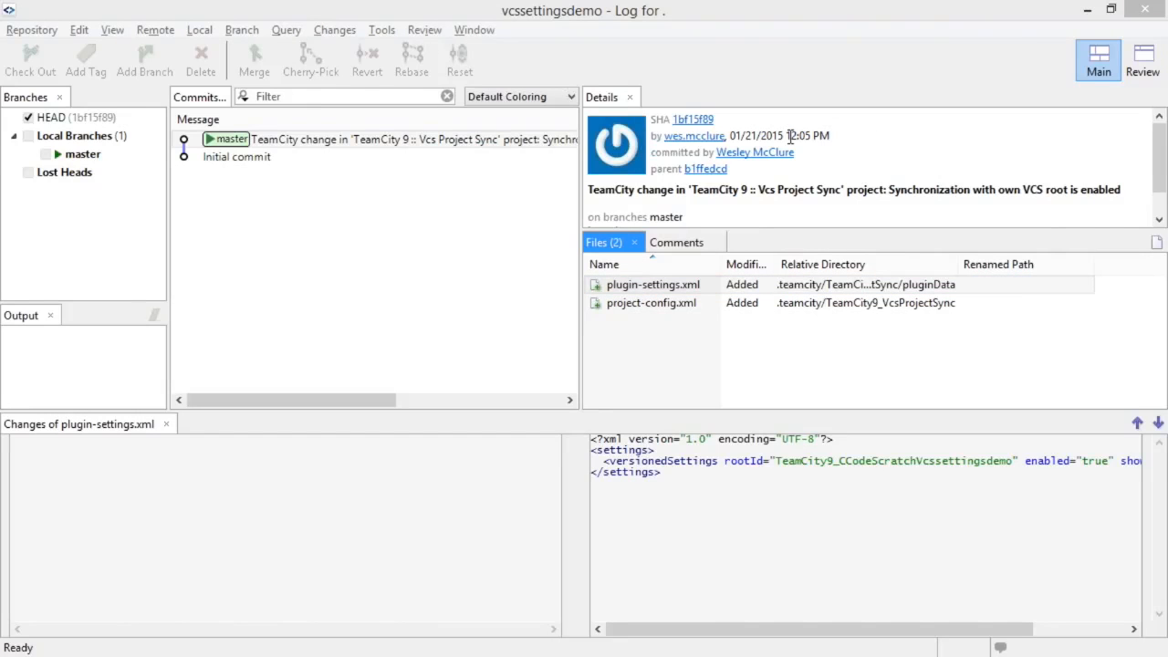
key(alt+Tab)
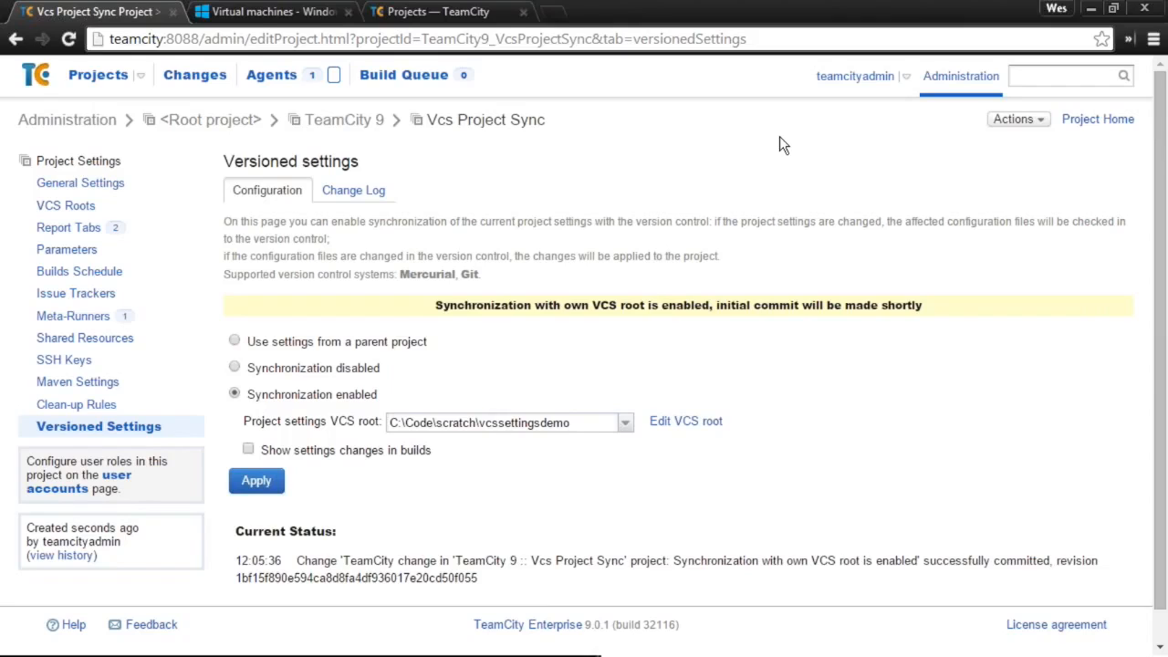
- Create a build configuration named 'Test' in the Vcs Project Sync project
click(111, 178)
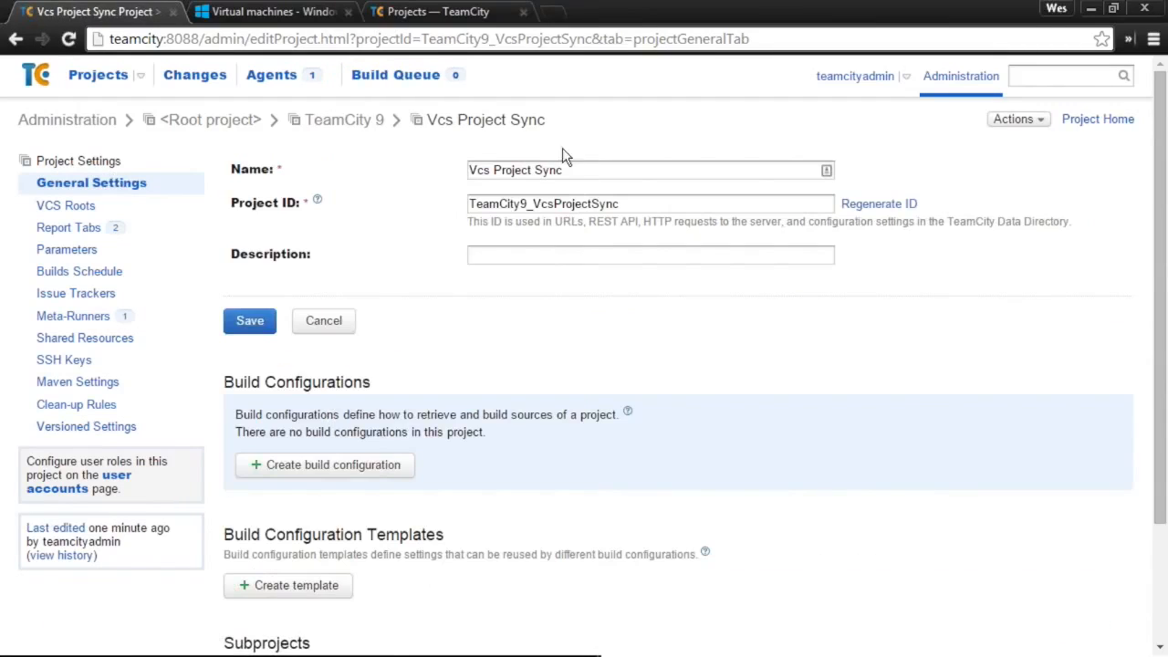
click(338, 482)
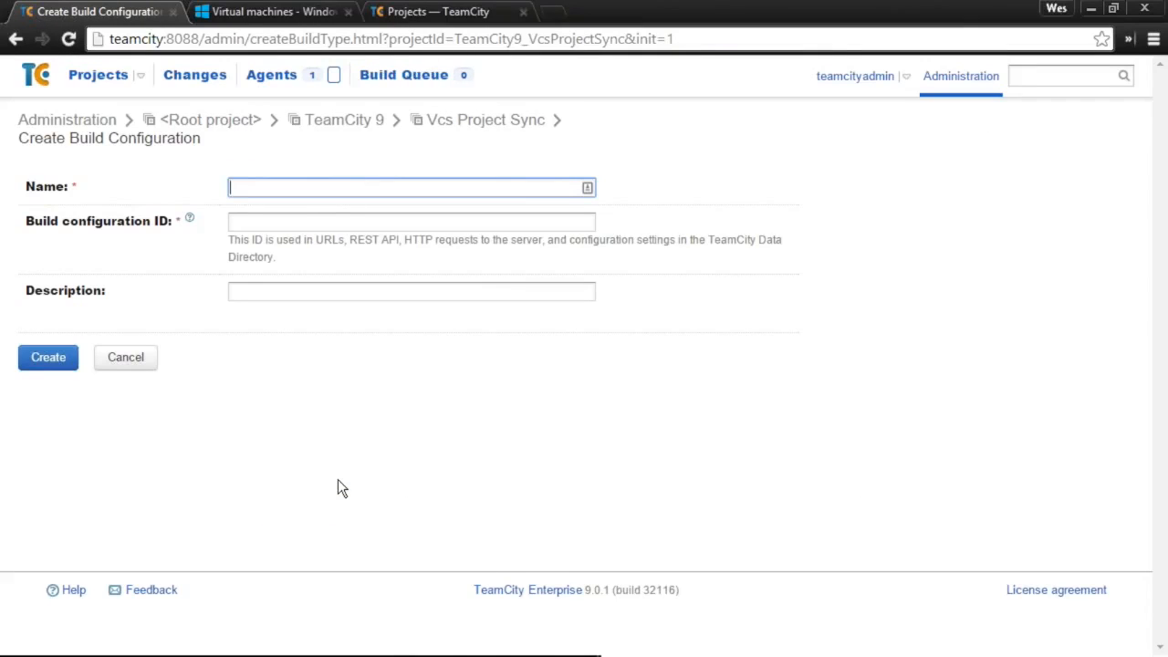
text(Test)
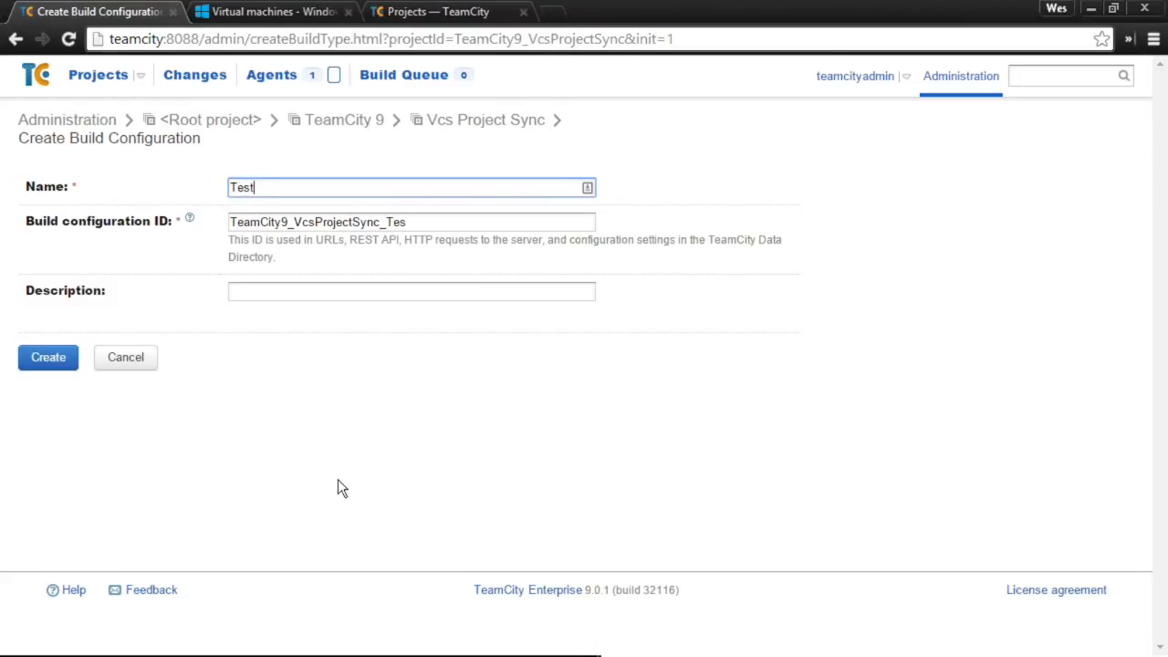
click(51, 360)
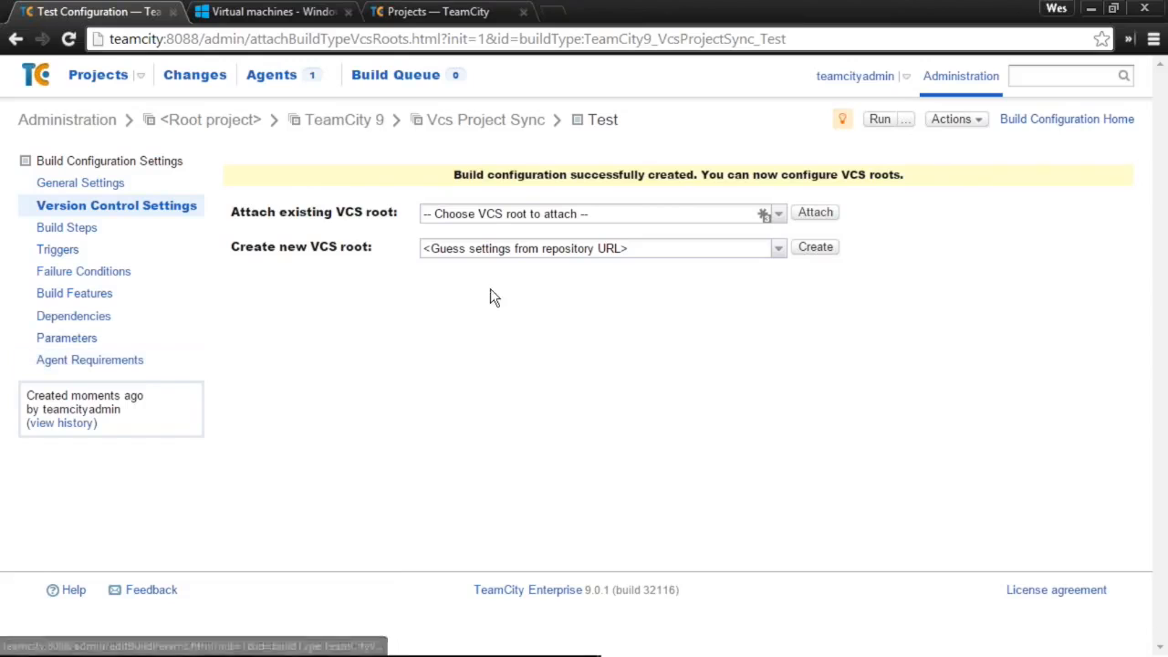
- Add a Command Line build step to Test running 'ECHO HELLO WORLD'
click(65, 230)
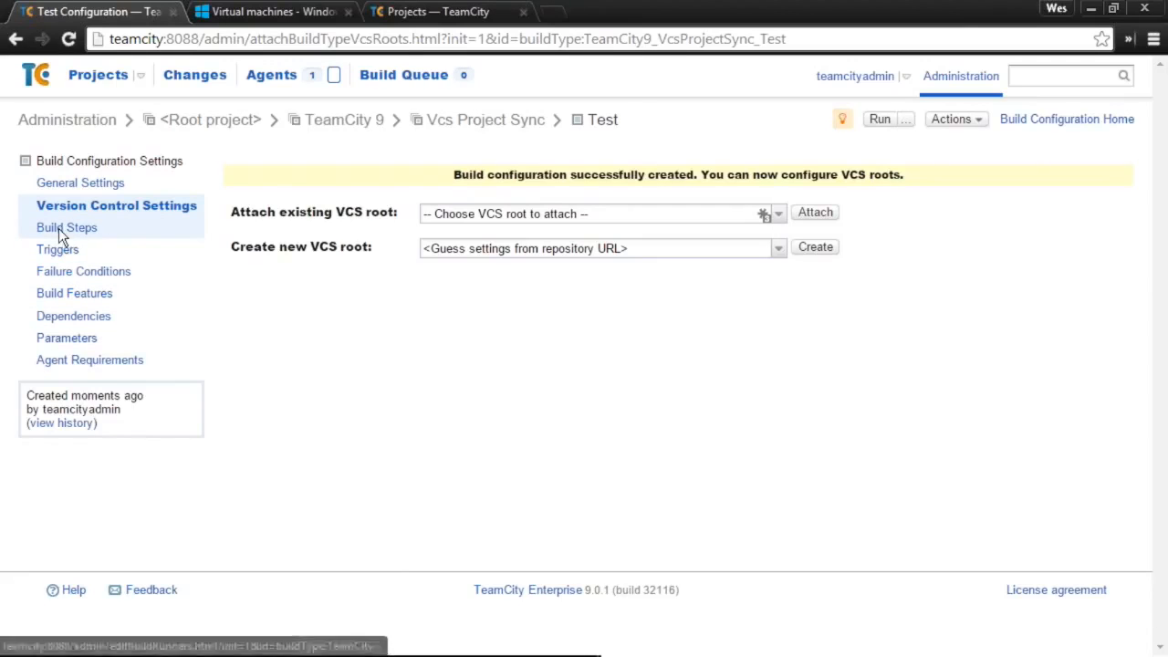
click(314, 212)
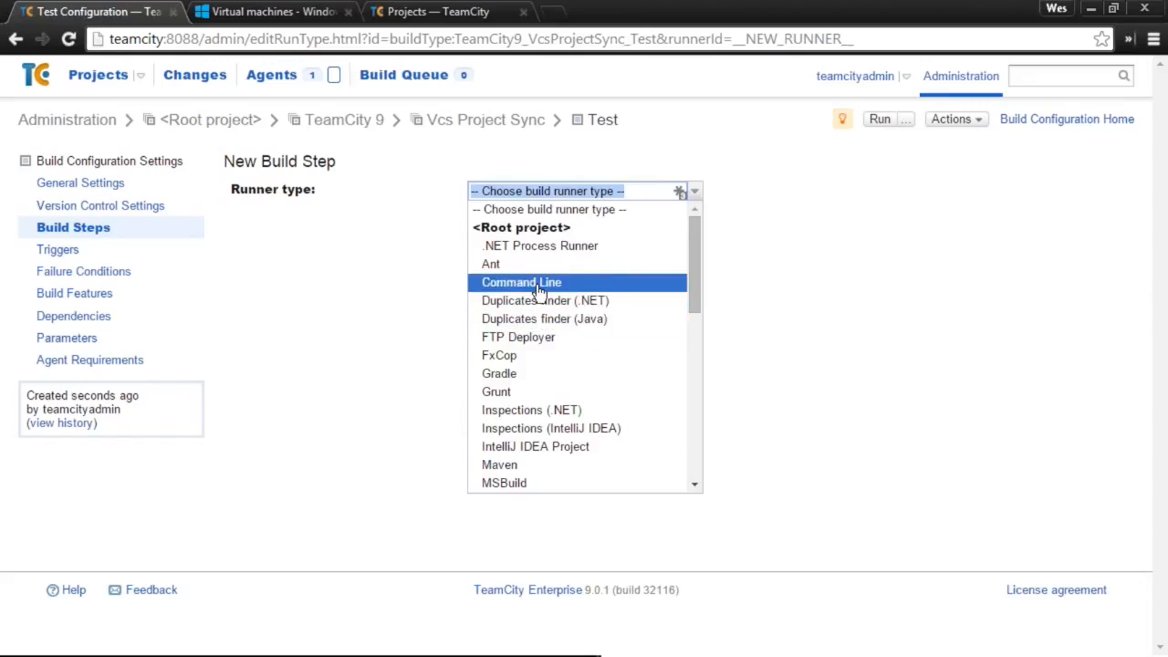
click(538, 284)
click(559, 561)
text(ECH)
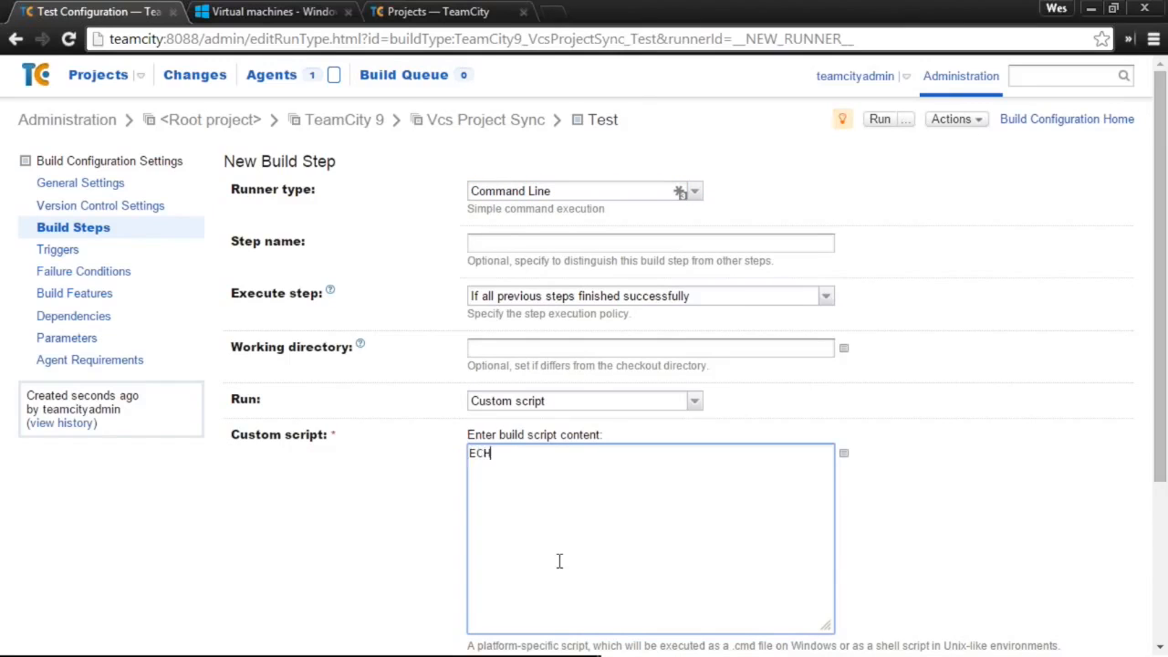
text(O HELLO WORLD)
scroll(406, 529, down, 1)
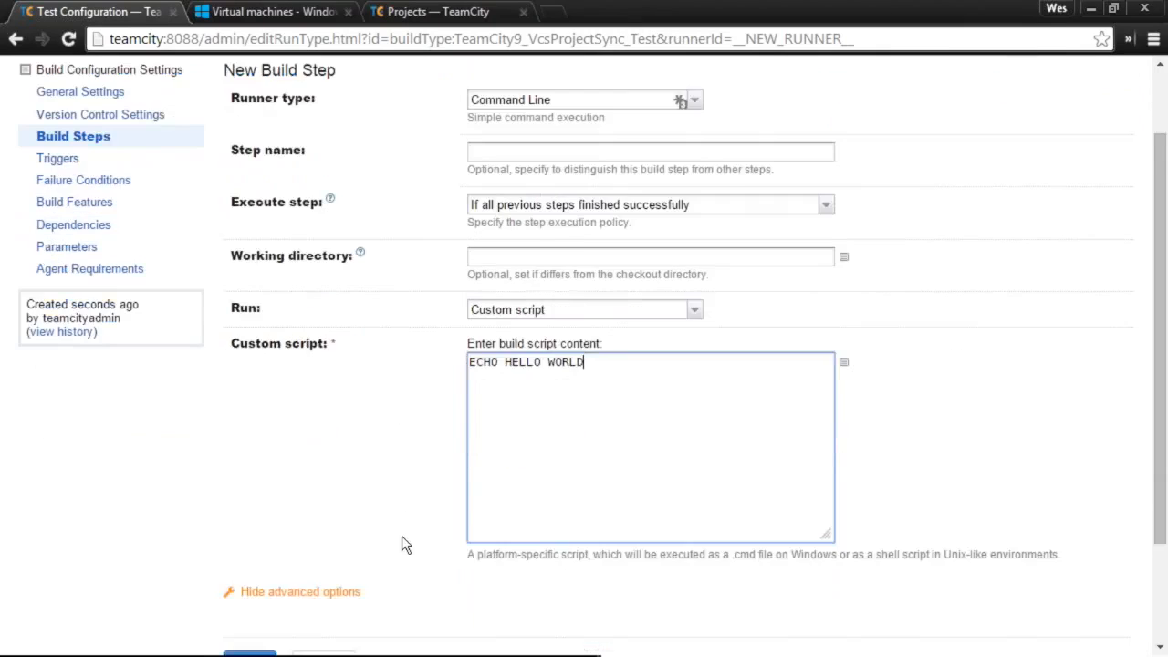
scroll(402, 542, down, 1)
click(271, 553)
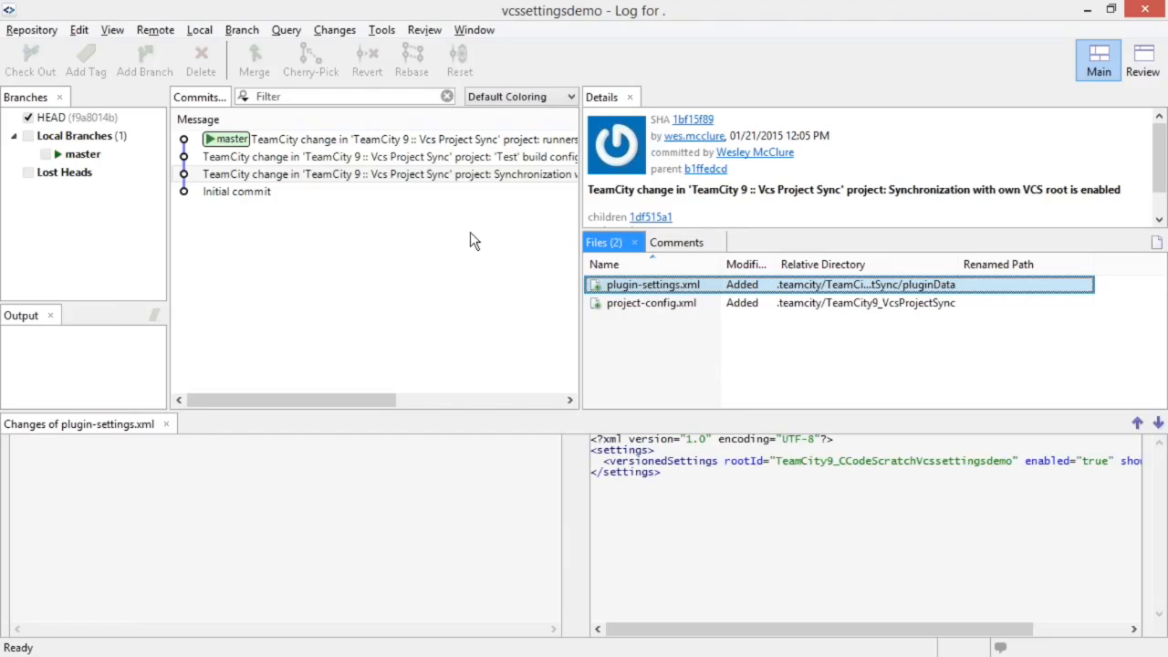
- Inspect the top commit's TeamCity9_VcsProjectSync_Test.xml diff adding the ECHO HELLO WORLD runner
click(475, 156)
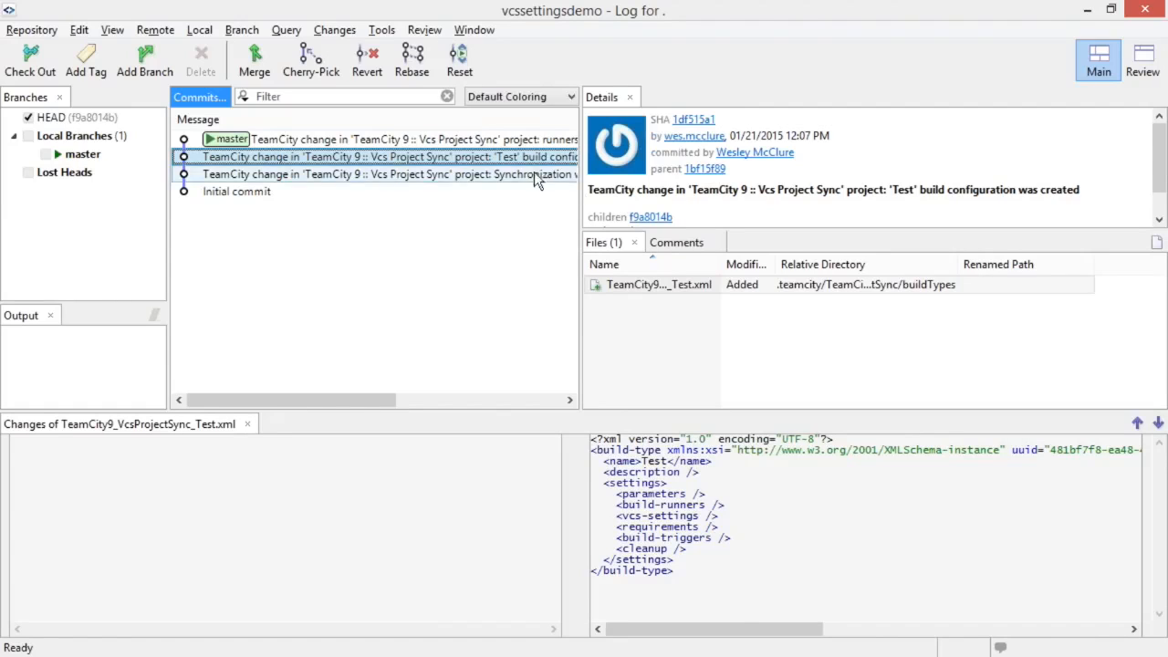
click(517, 146)
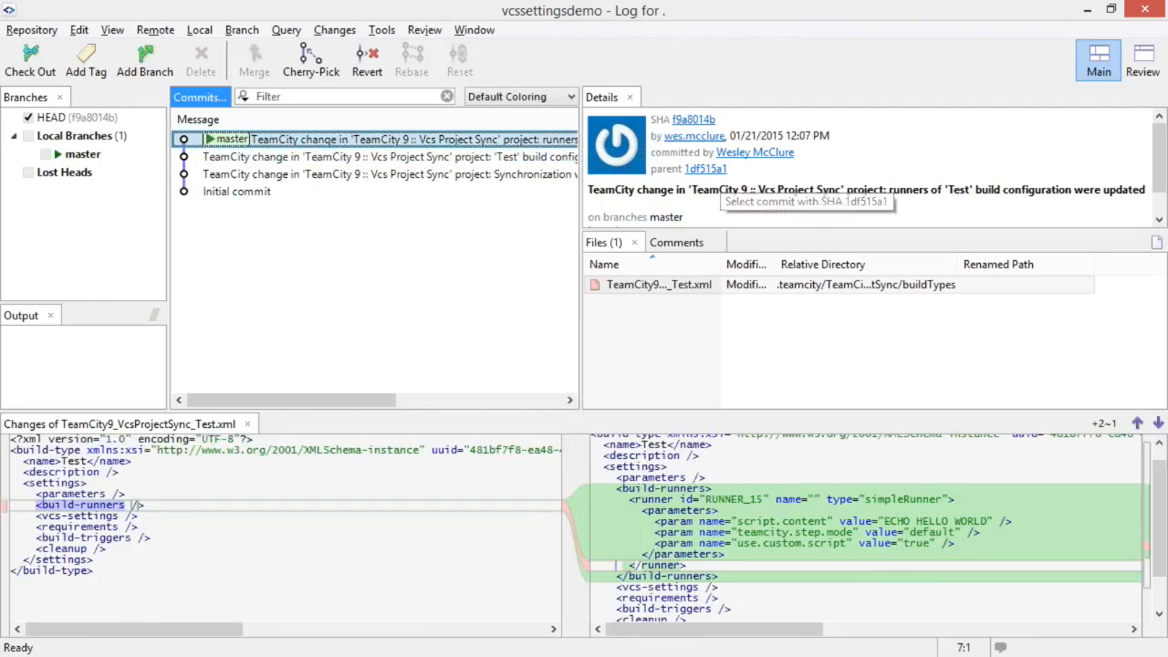
click(963, 187)
double_click(963, 188)
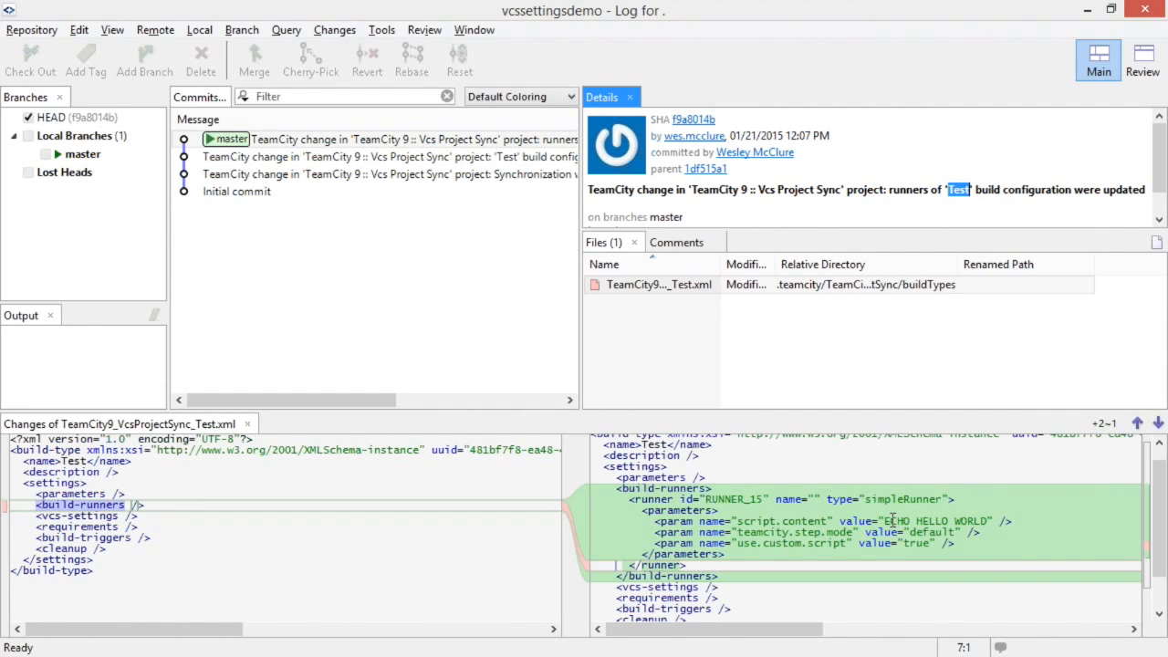
drag(892, 521, 988, 521)
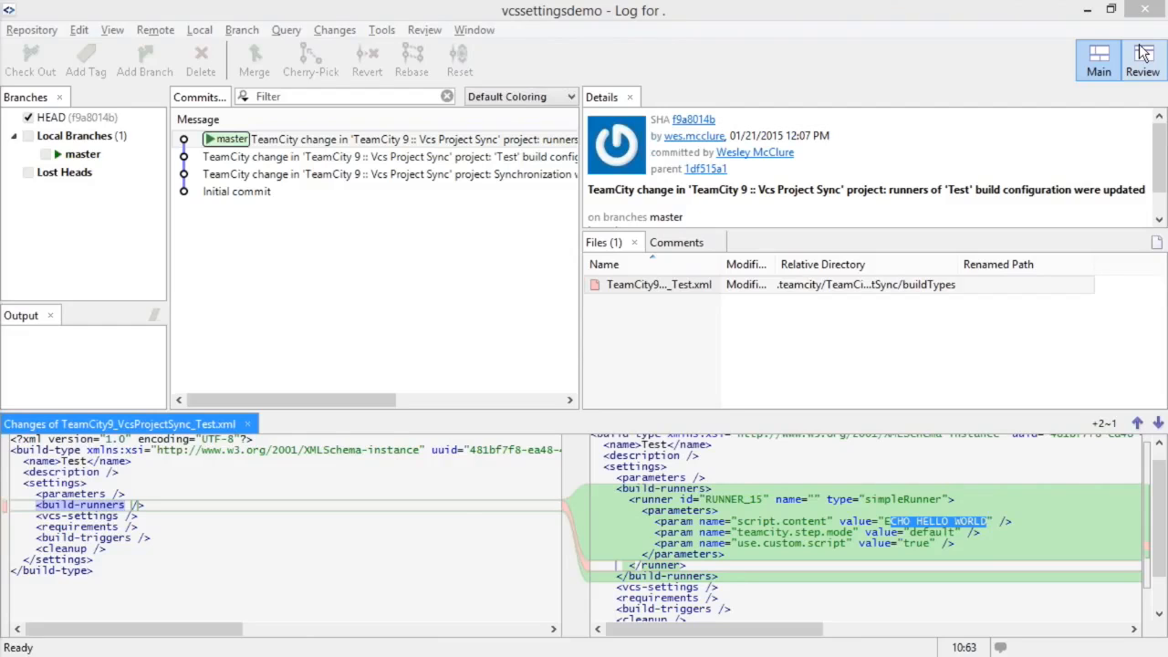
- Close SmartGit's log and run build #1 of the Test configuration
click(1144, 9)
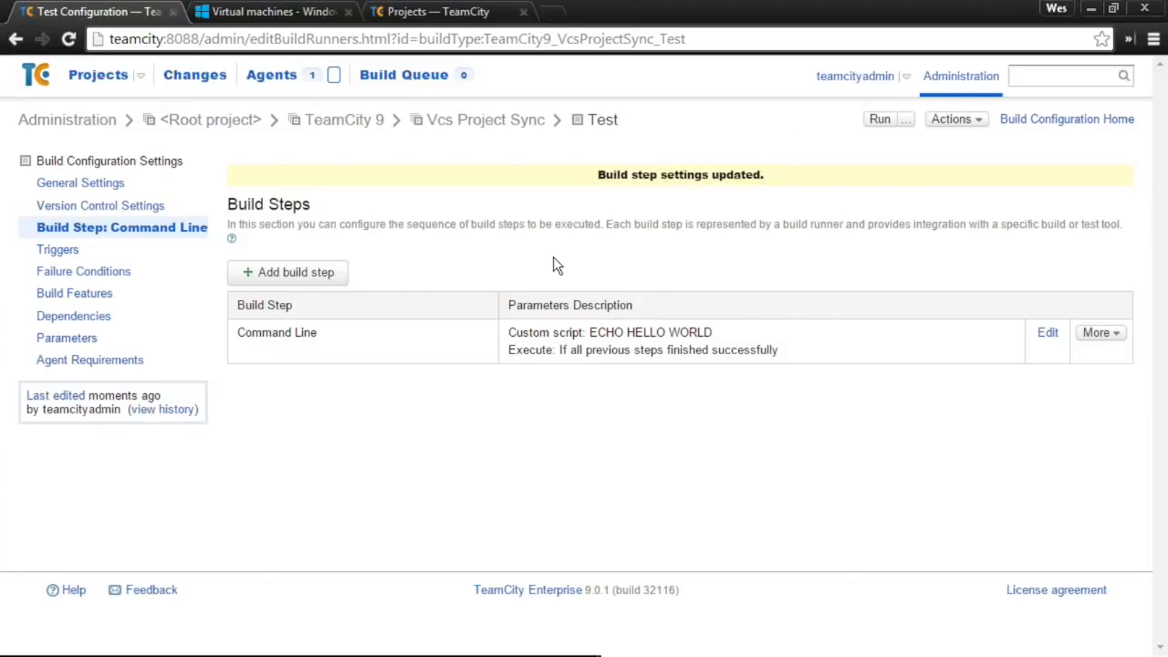
click(879, 120)
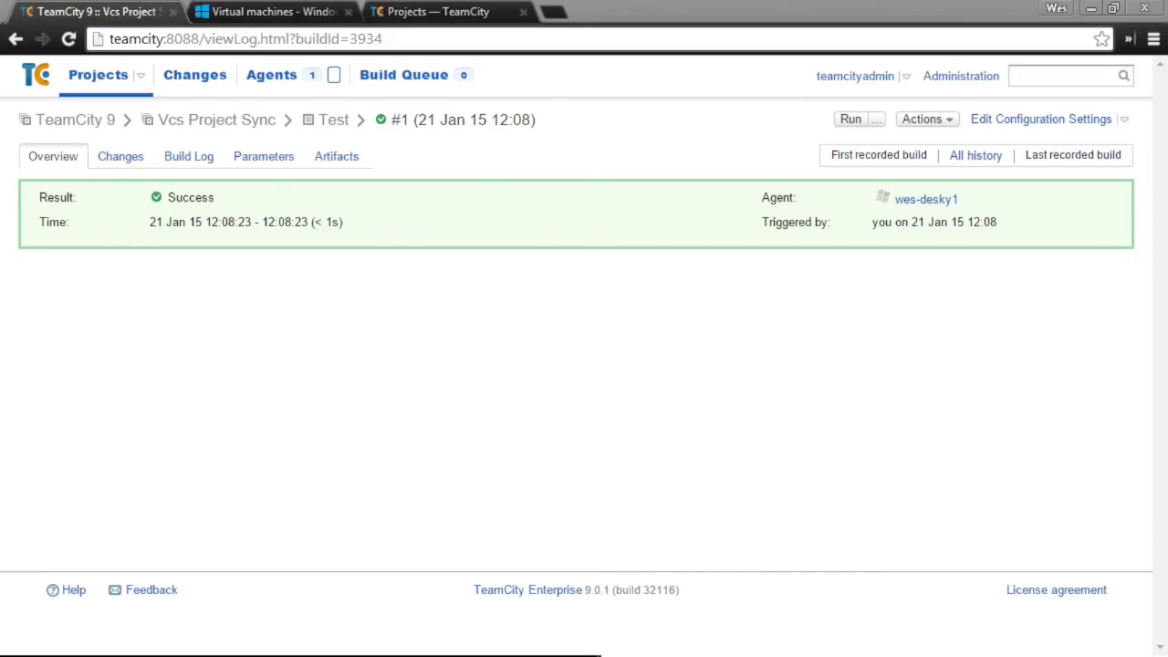
- Navigate to .teamcity\TeamCity9_VcsProjectSync\buildTypes and select TeamCity9_VcsProjectSync_Test.xml
key(alt+Tab)
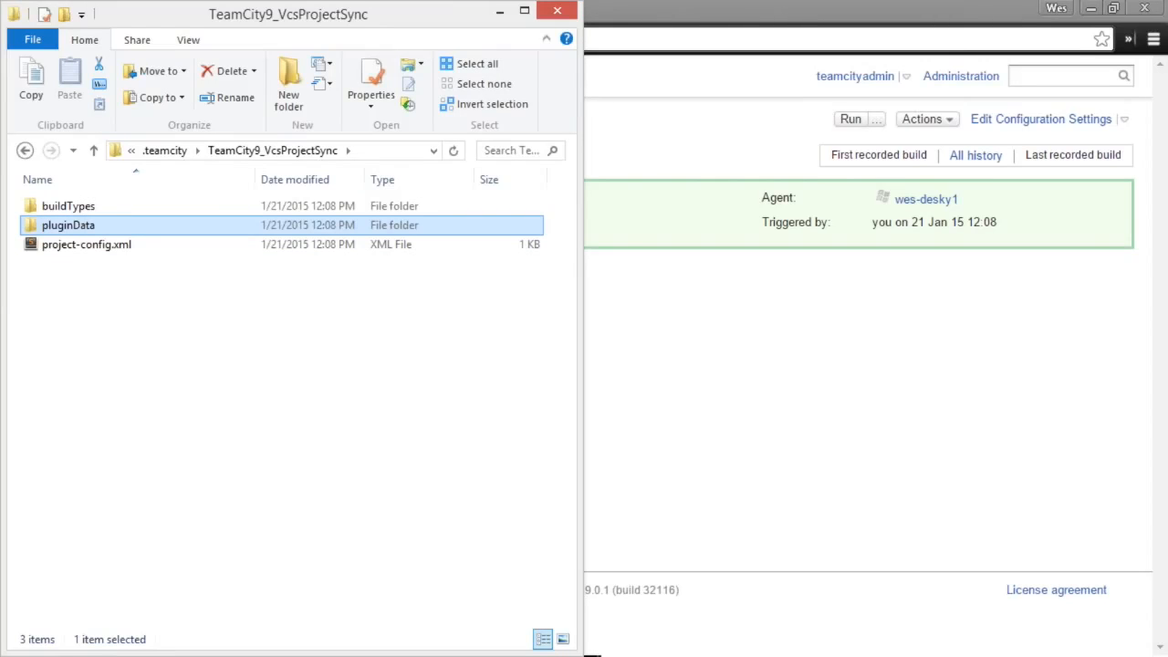
key(alt+Up)
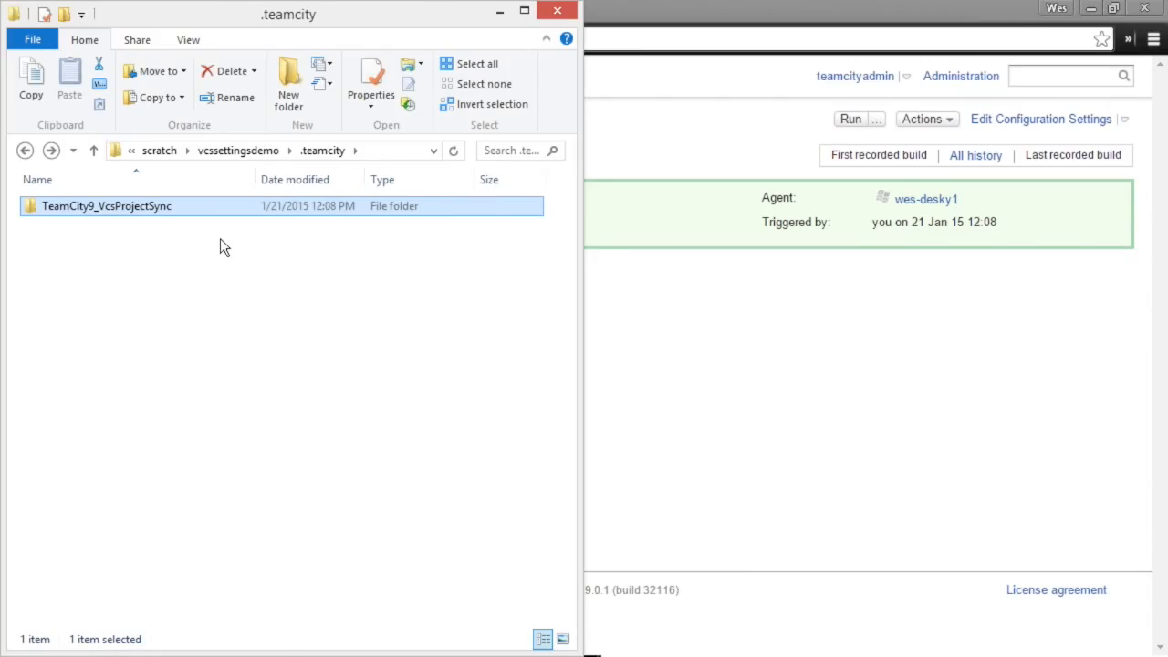
double_click(146, 210)
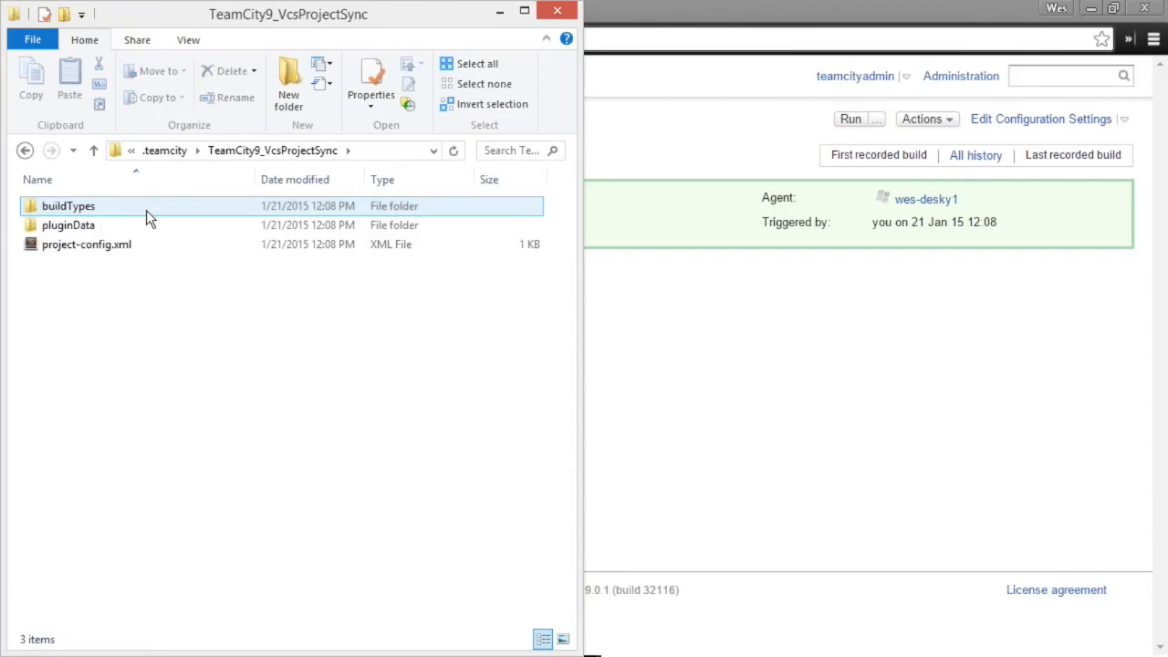
double_click(146, 210)
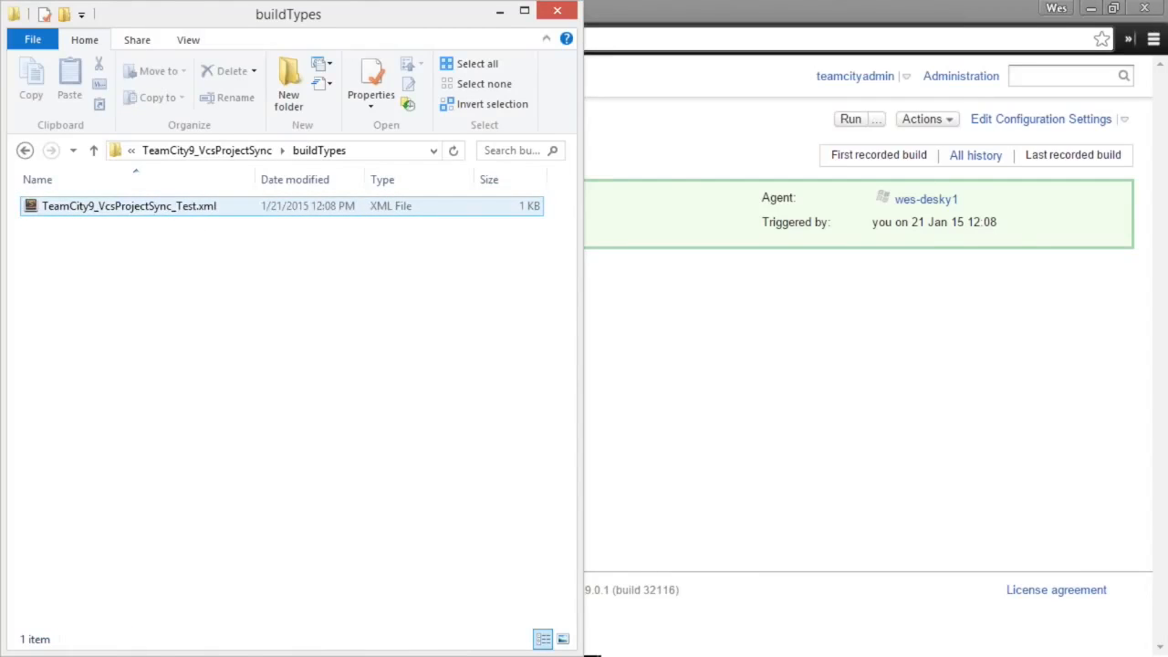
click(537, 284)
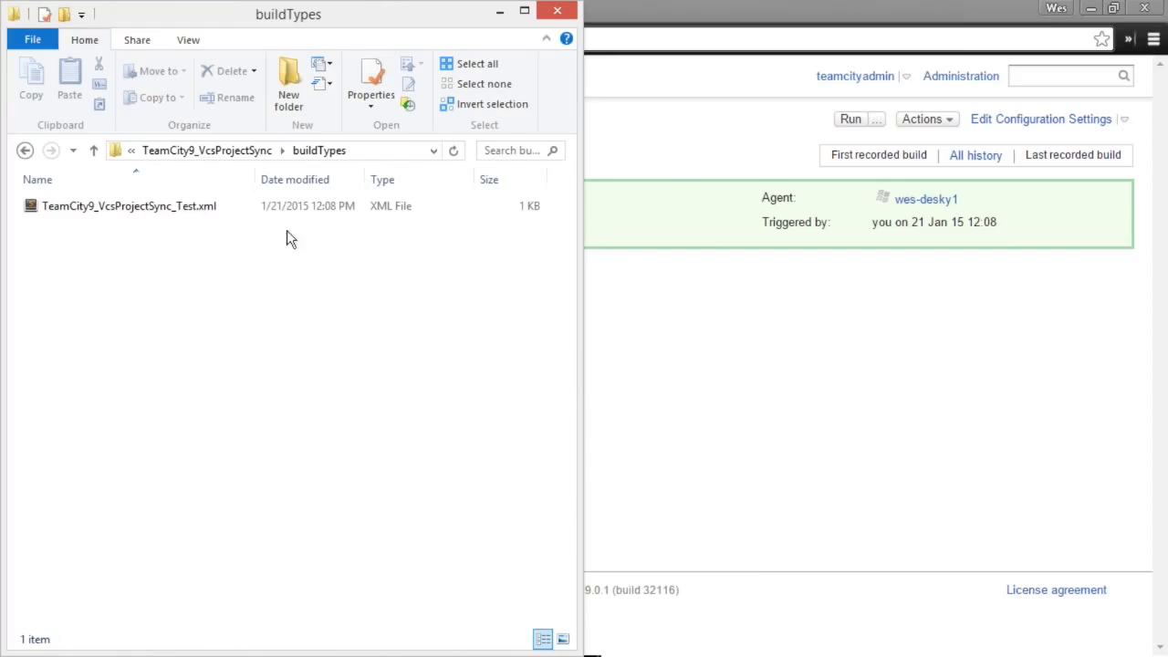
click(205, 206)
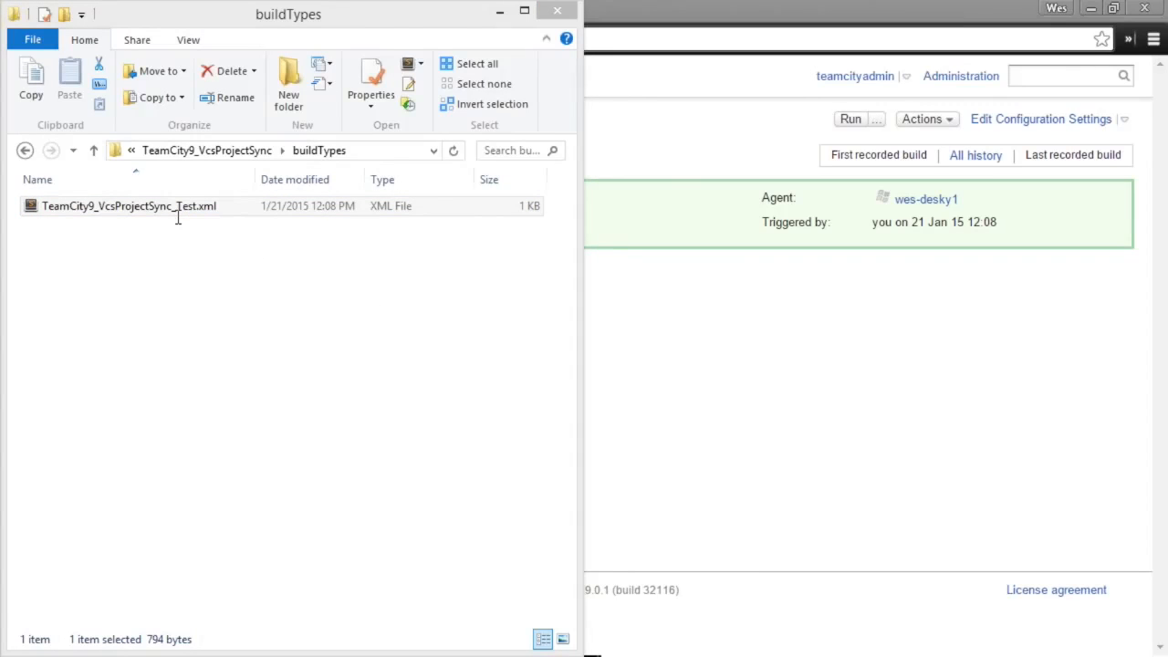
- Change the script value from ECHO HELLO WORLD to ECHO HELLO WES in Sublime Text and save
double_click(178, 208)
key(super+Right)
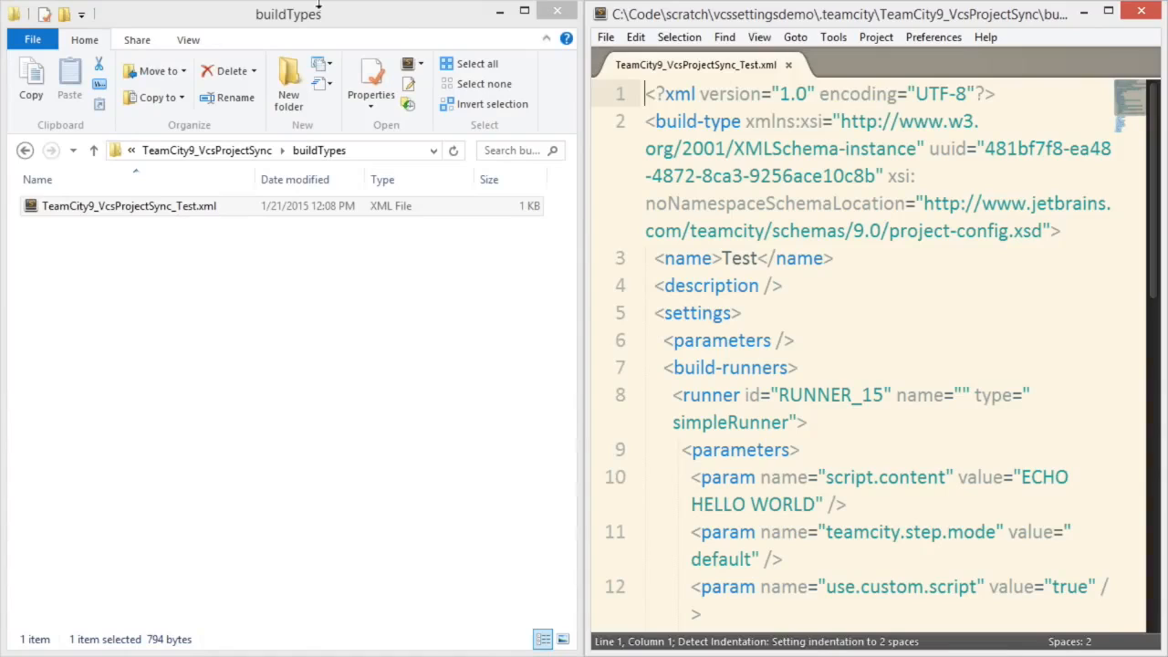
double_click(783, 503)
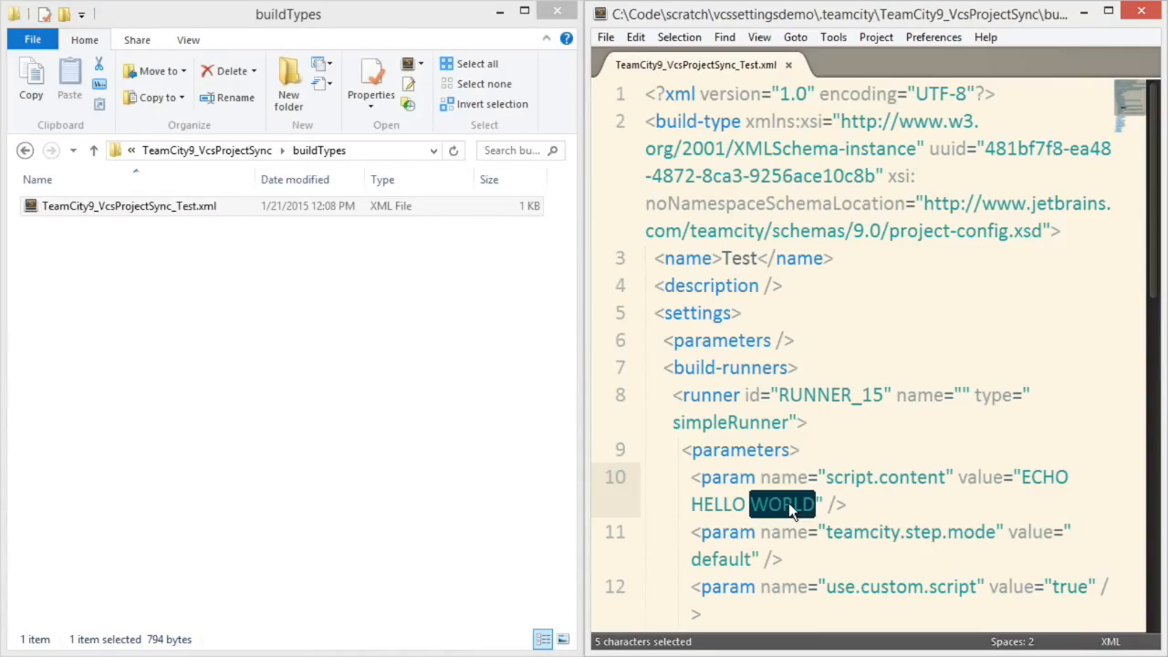
text(WWES)
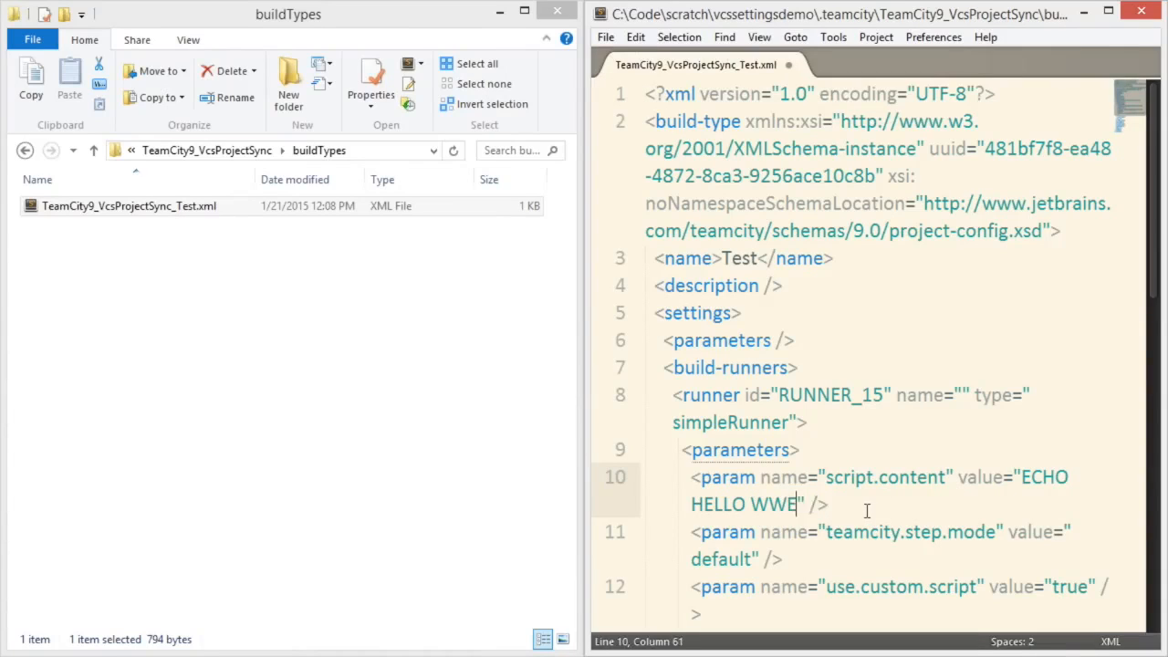
key(BackSpace)
key(BackSpace)
key(BackSpace)
text(ES)
key(ctrl+s)
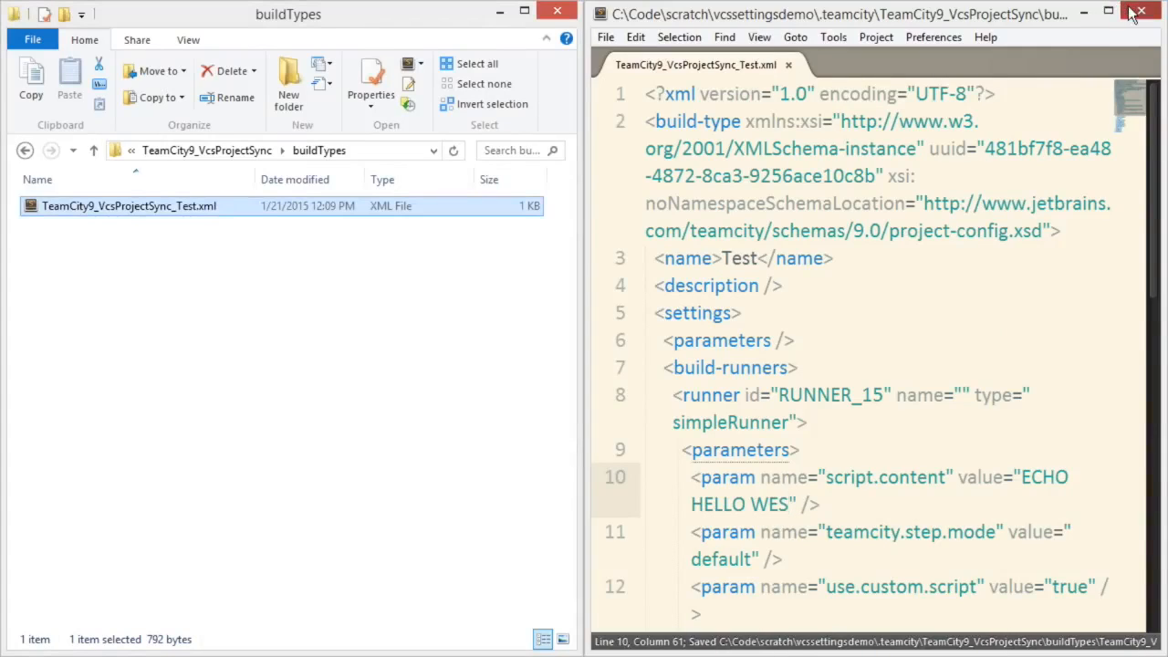
click(1141, 10)
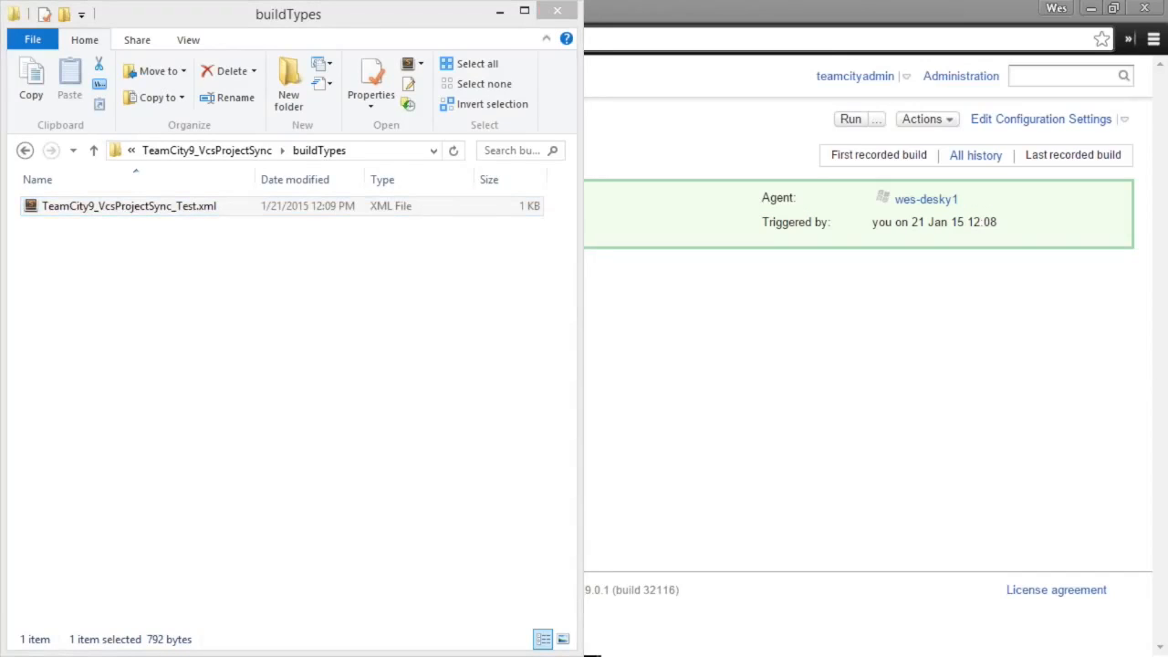
- Commit the edited XML with the message 'Change message to hello wes'
text(C)
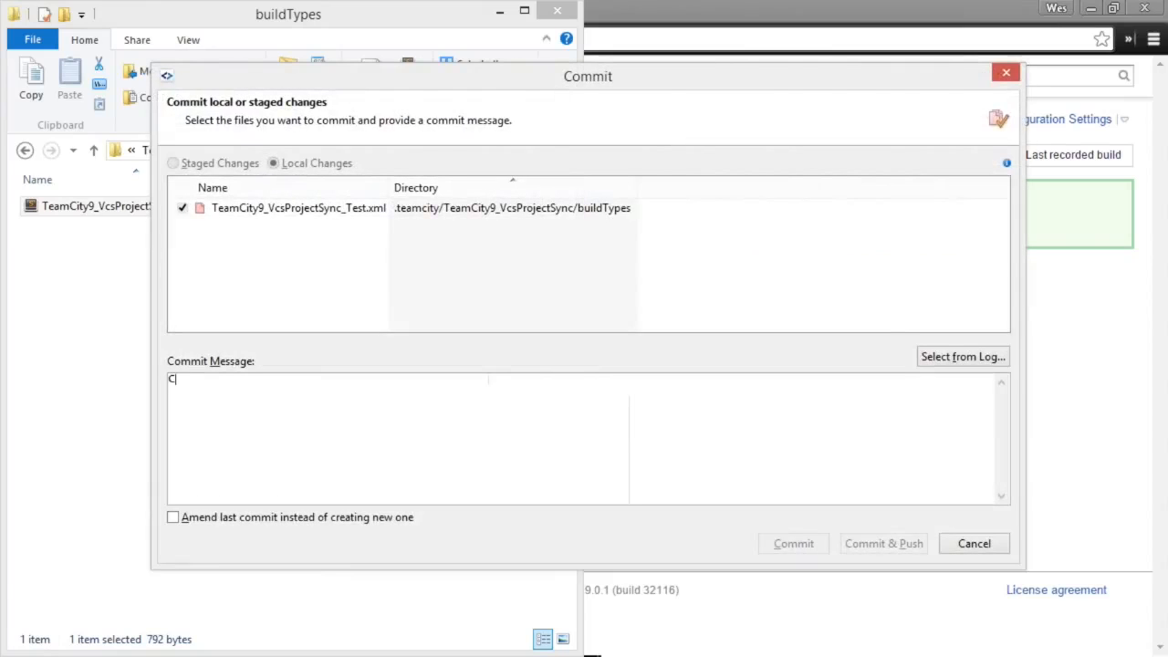
text(hange messa)
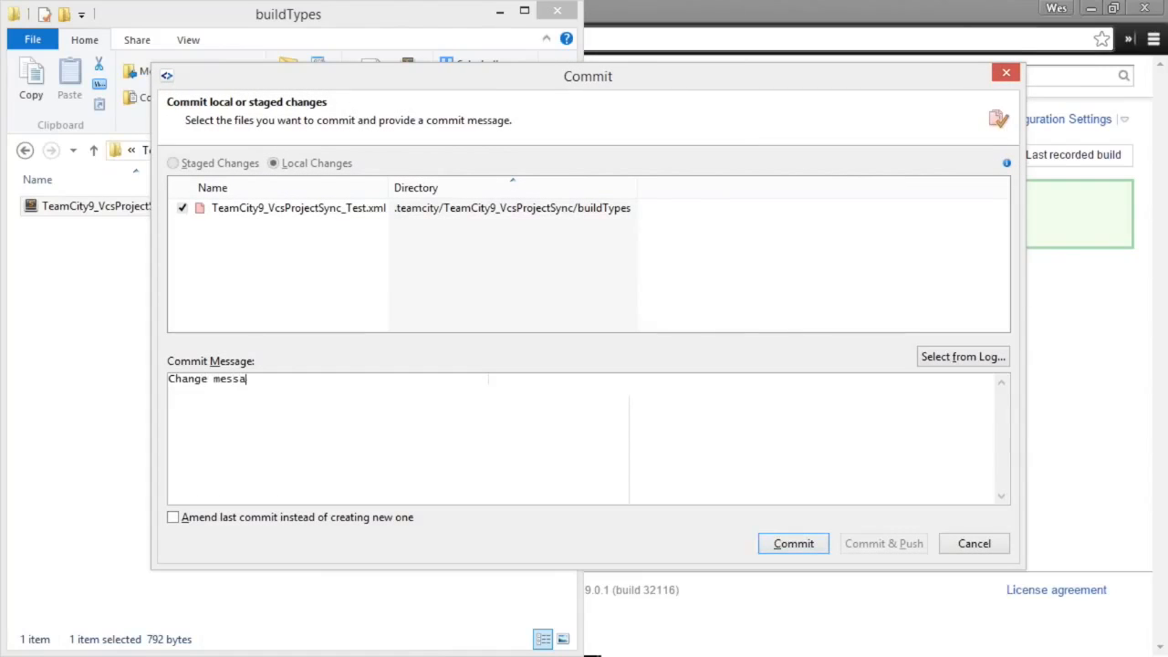
text(ge to hello wes)
key(ctrl+Return)
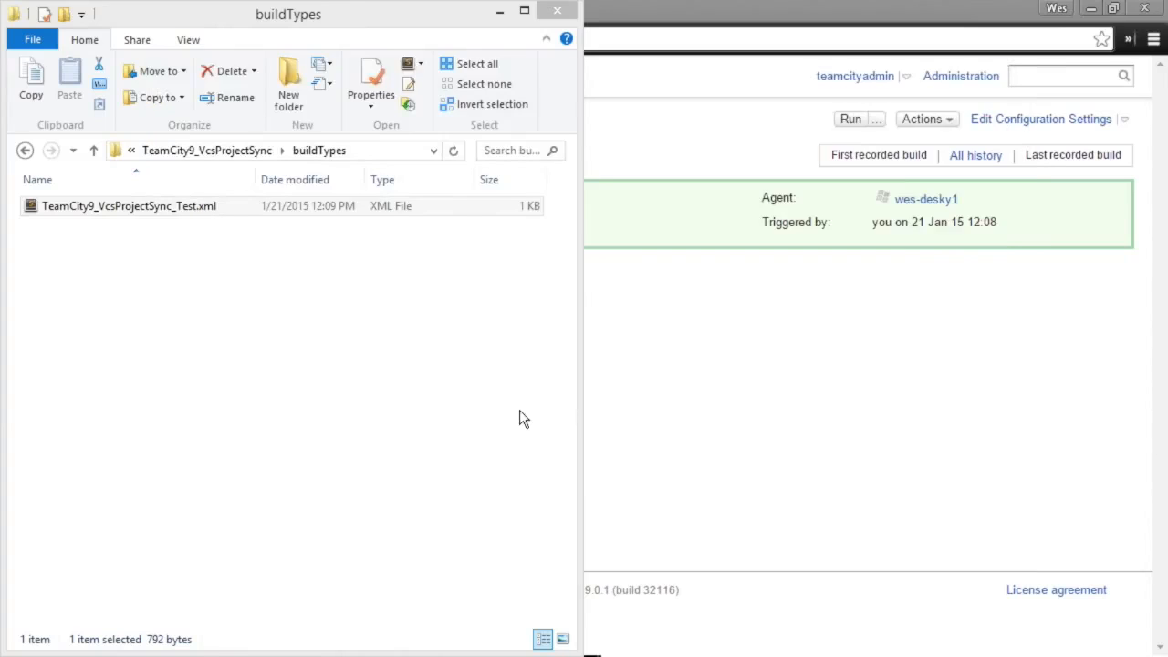
- Check build #1's log, then run build #2 and confirm its output prints HELLO WES
click(593, 392)
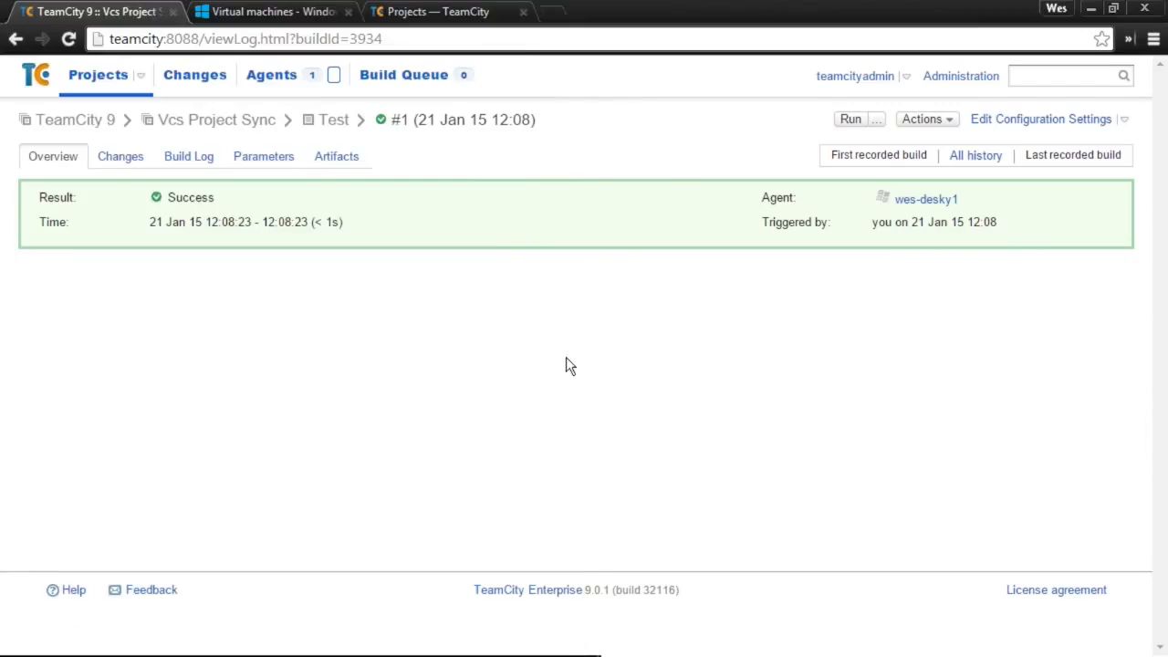
click(192, 157)
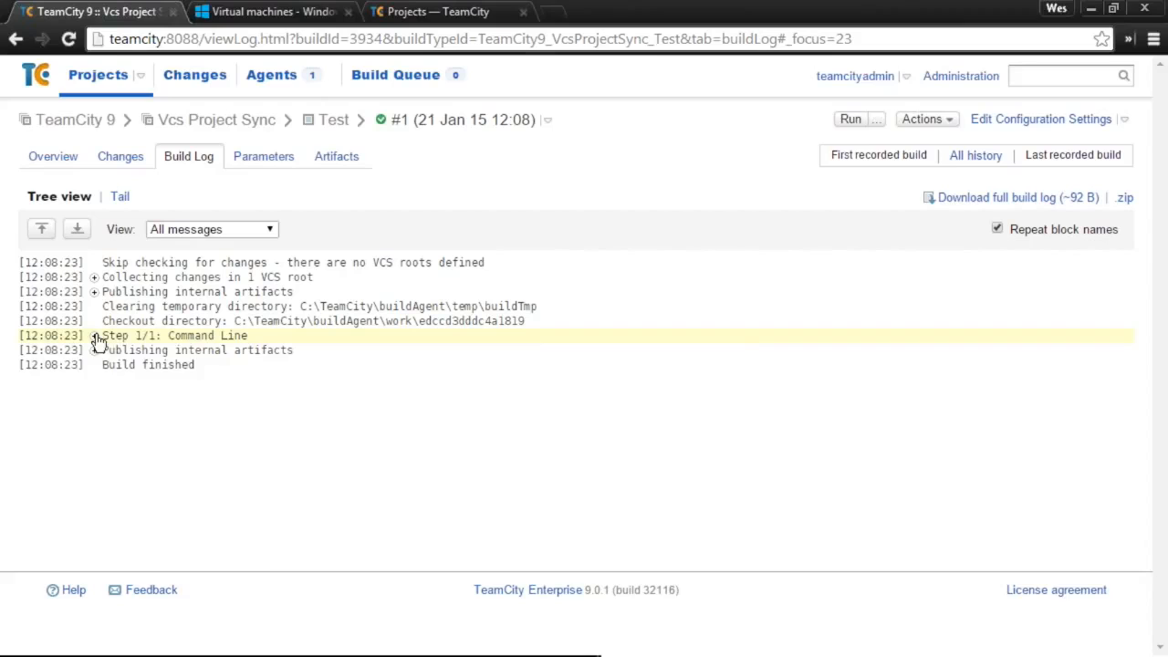
click(94, 337)
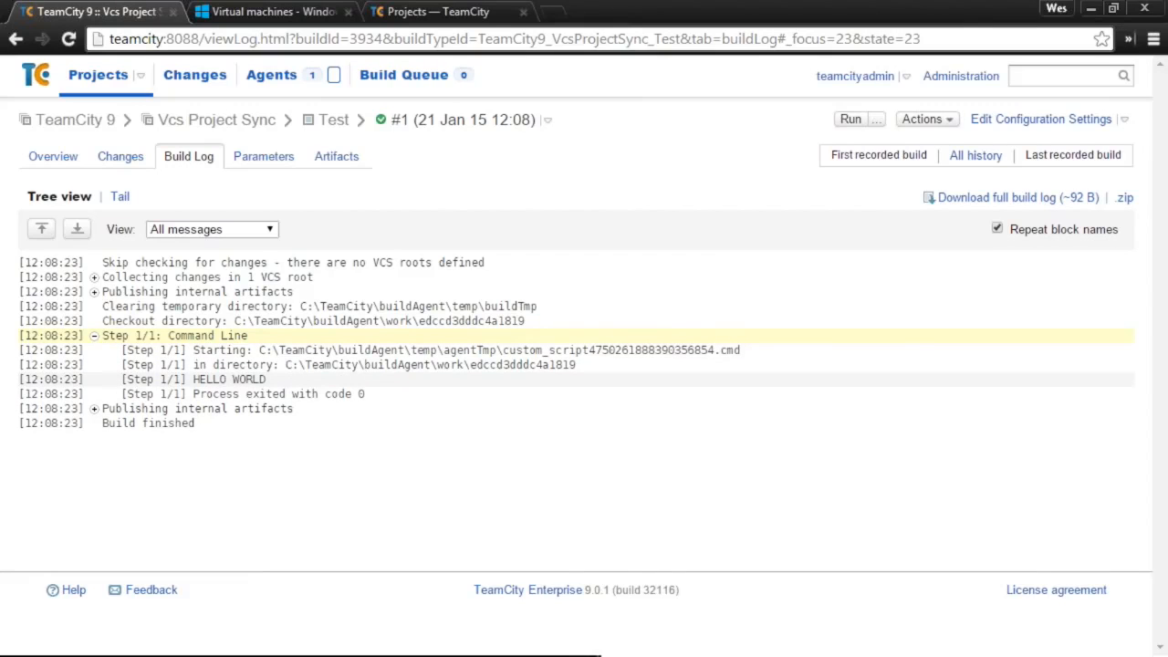
click(846, 119)
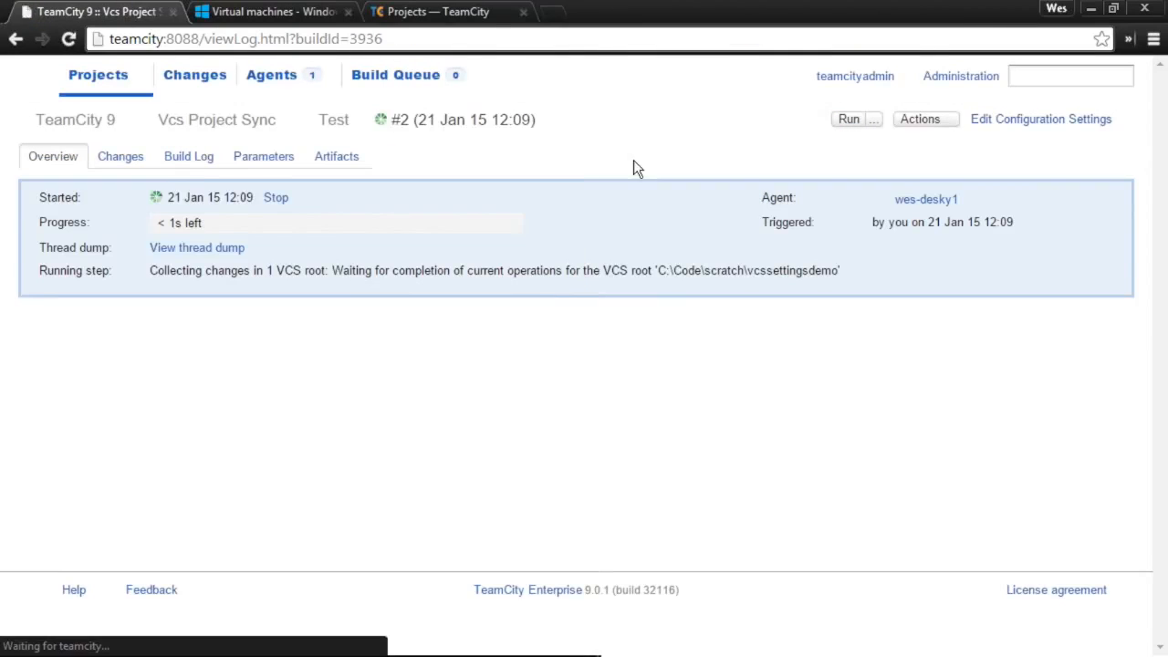
click(188, 164)
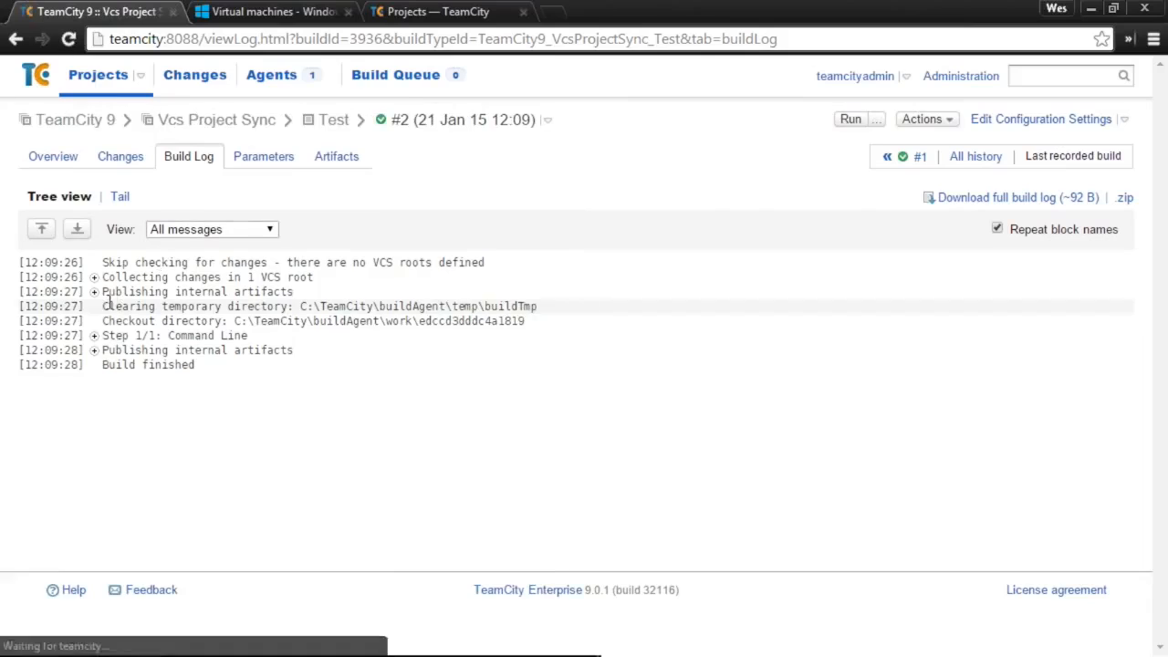
click(94, 336)
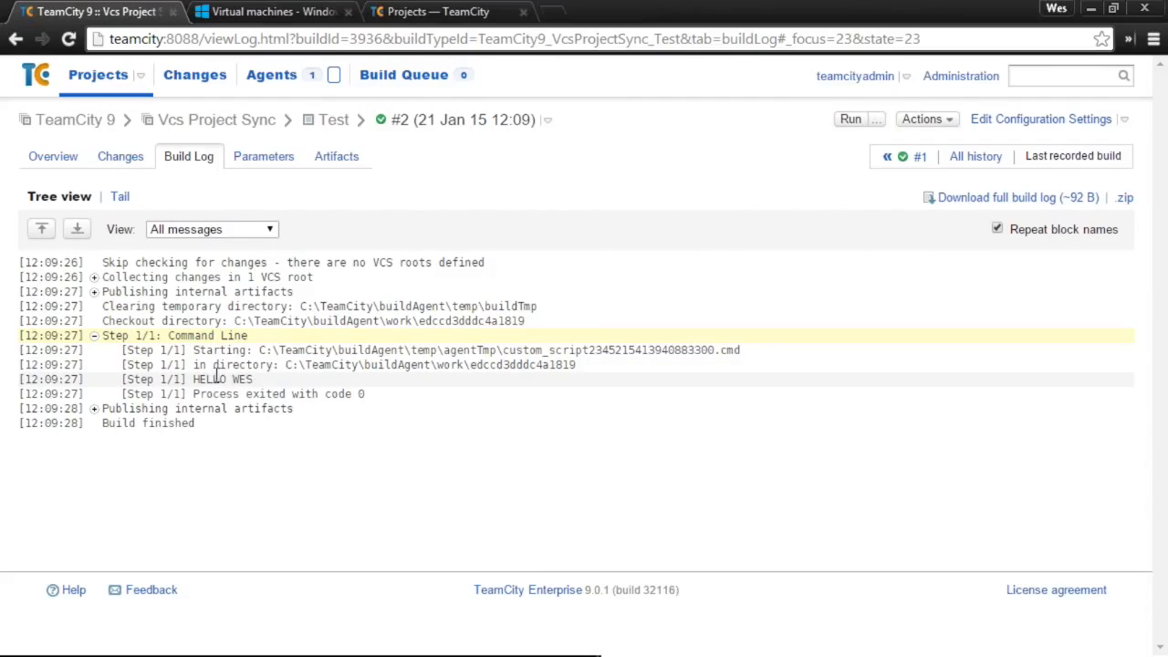
double_click(241, 378)
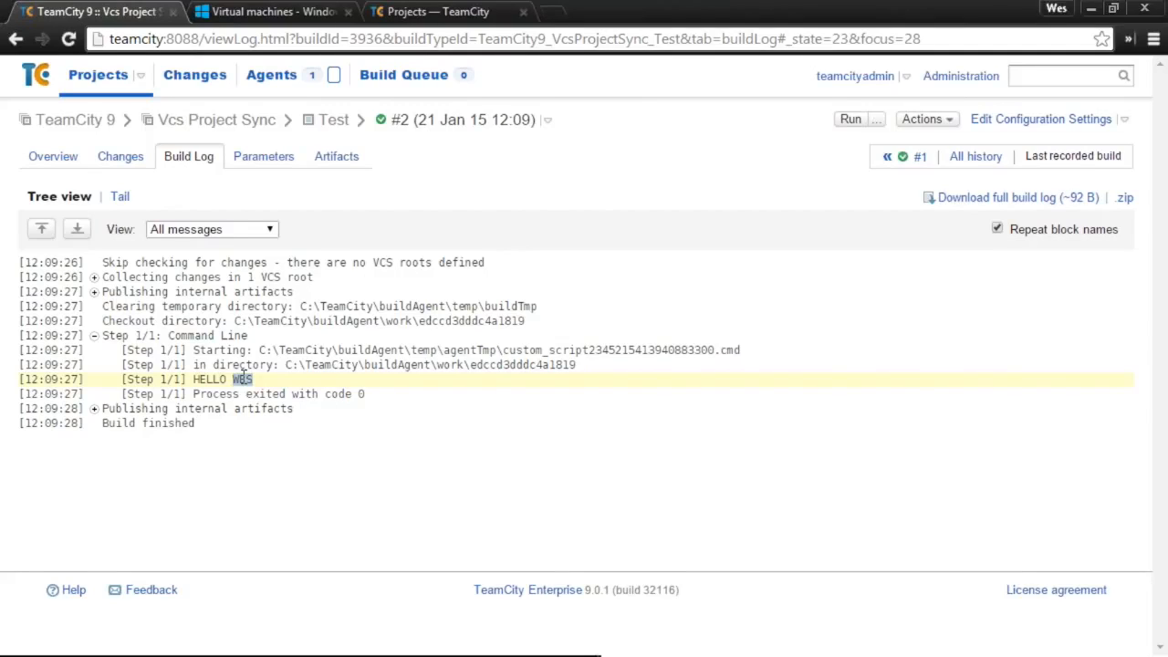
- Open the Vcs Project Sync project's settings page
key(alt+Tab)
click(257, 122)
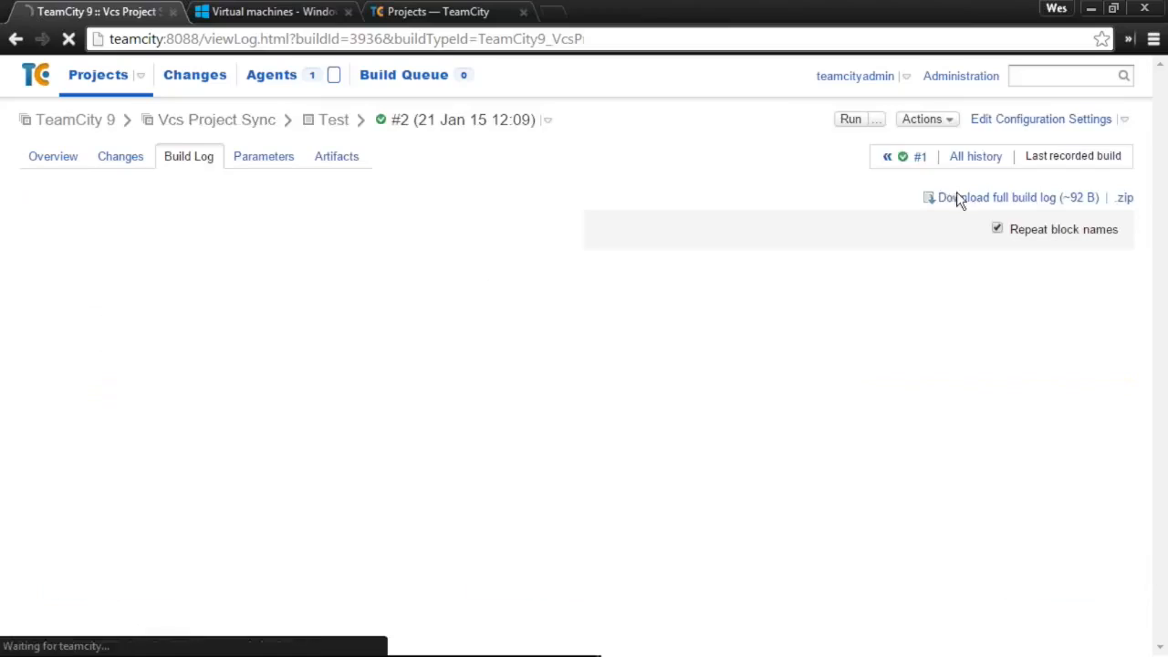
click(1032, 116)
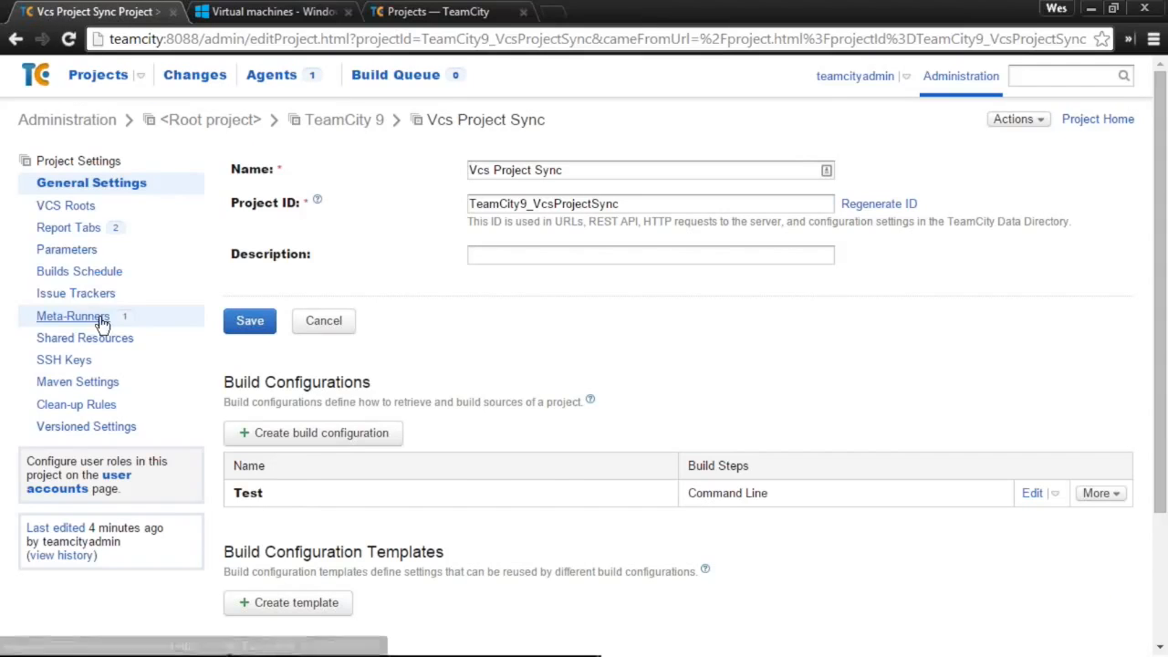
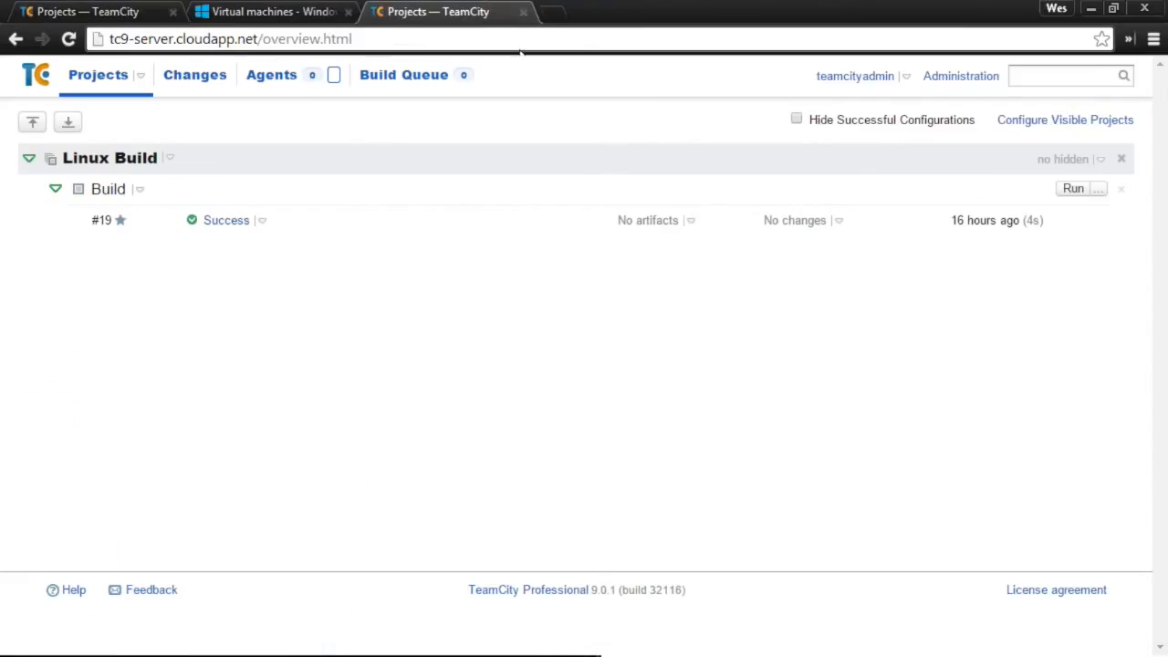
- Go to the cloud server's Administration area and open its Backup page
click(949, 80)
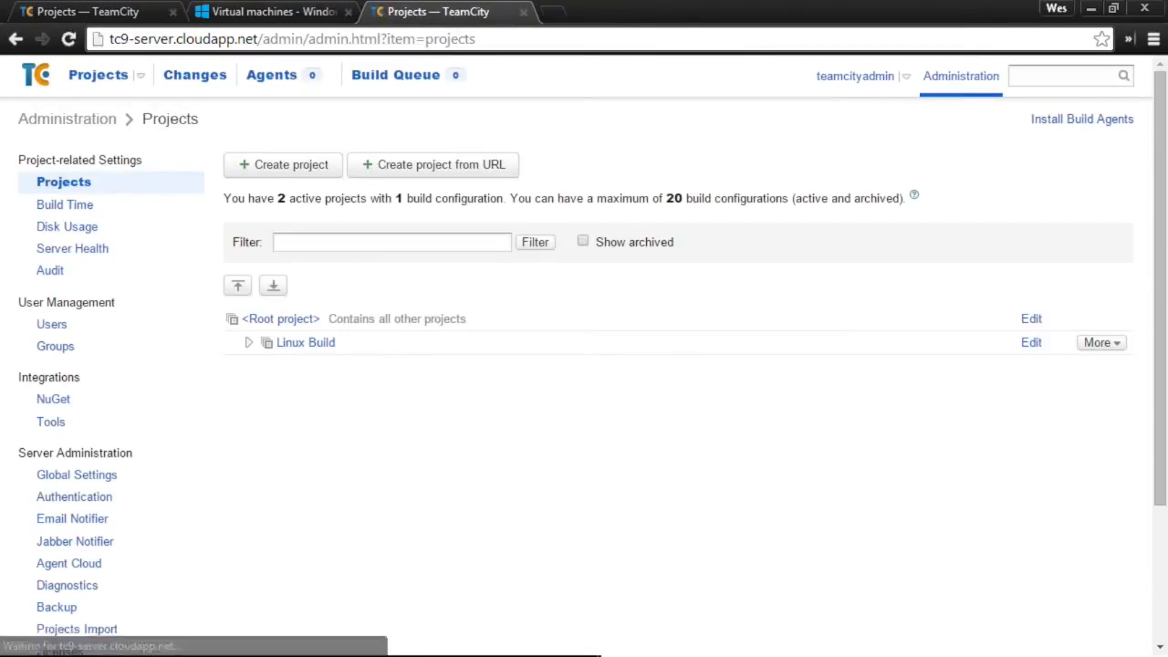
click(105, 78)
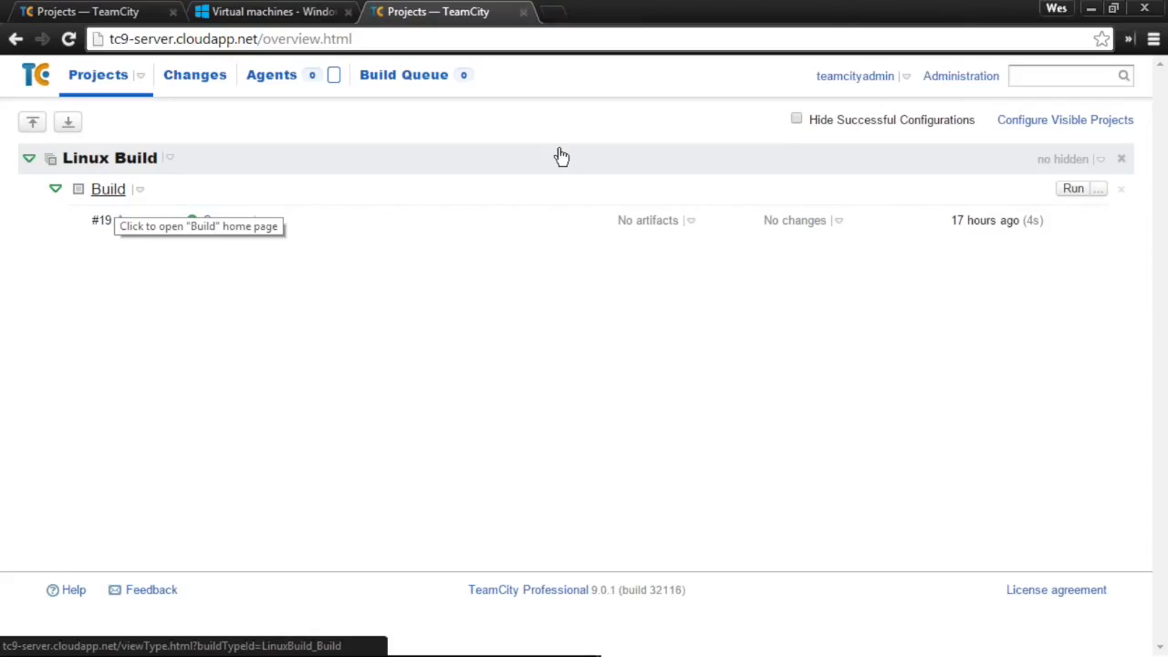
click(948, 81)
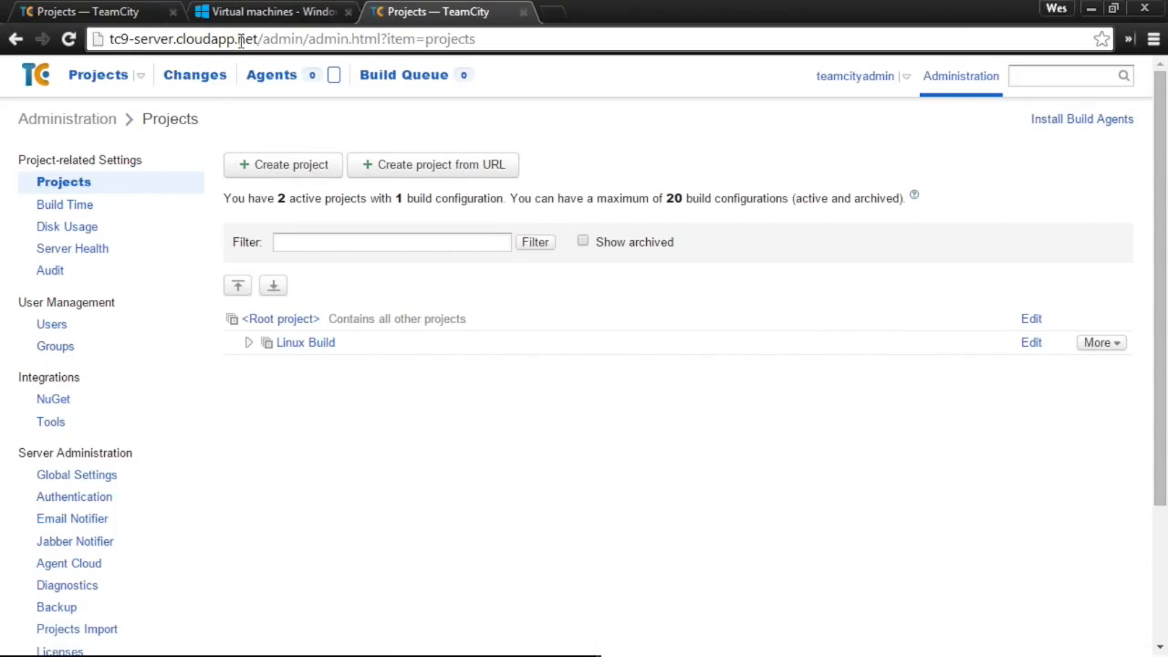
drag(256, 41, 95, 38)
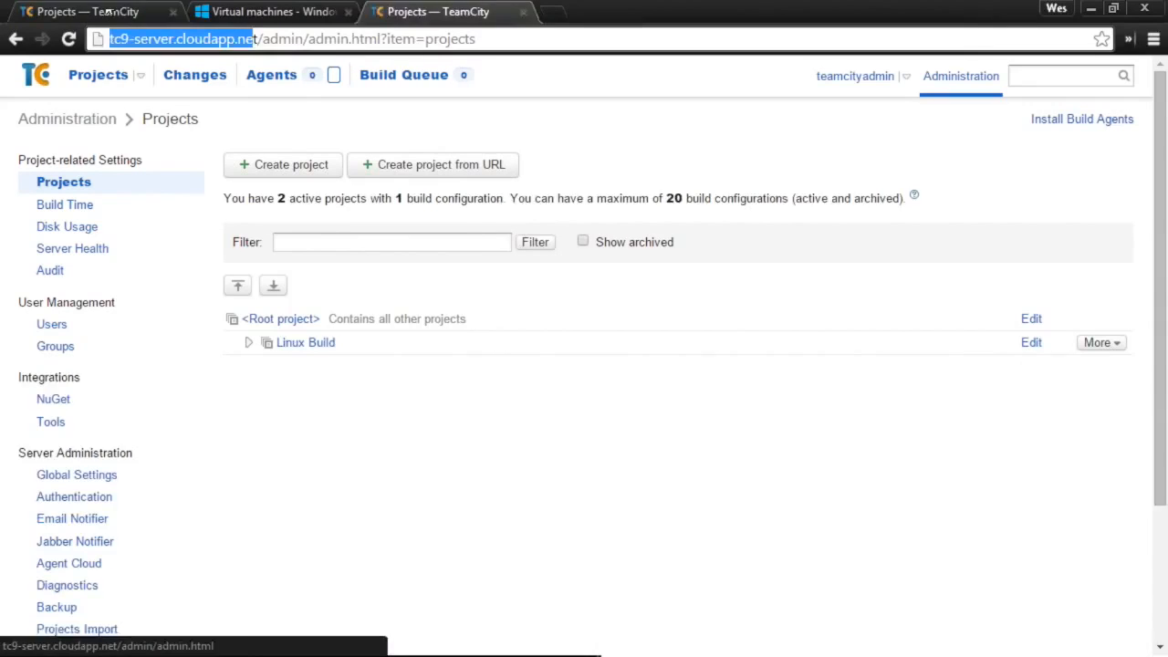
click(137, 11)
click(483, 11)
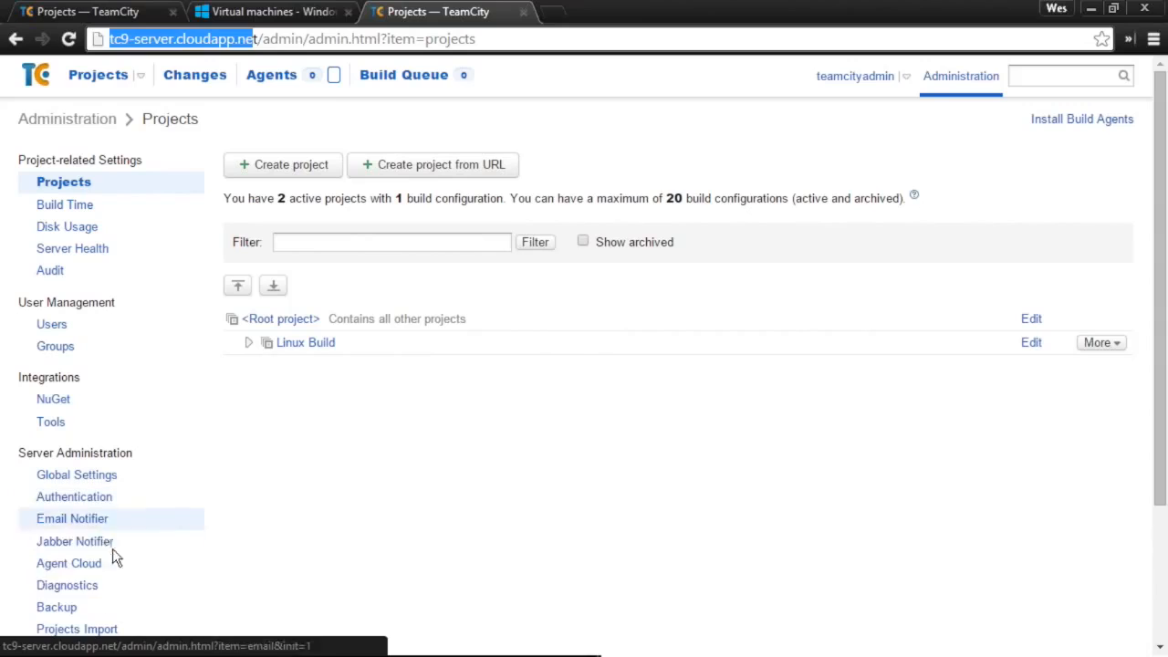
click(61, 608)
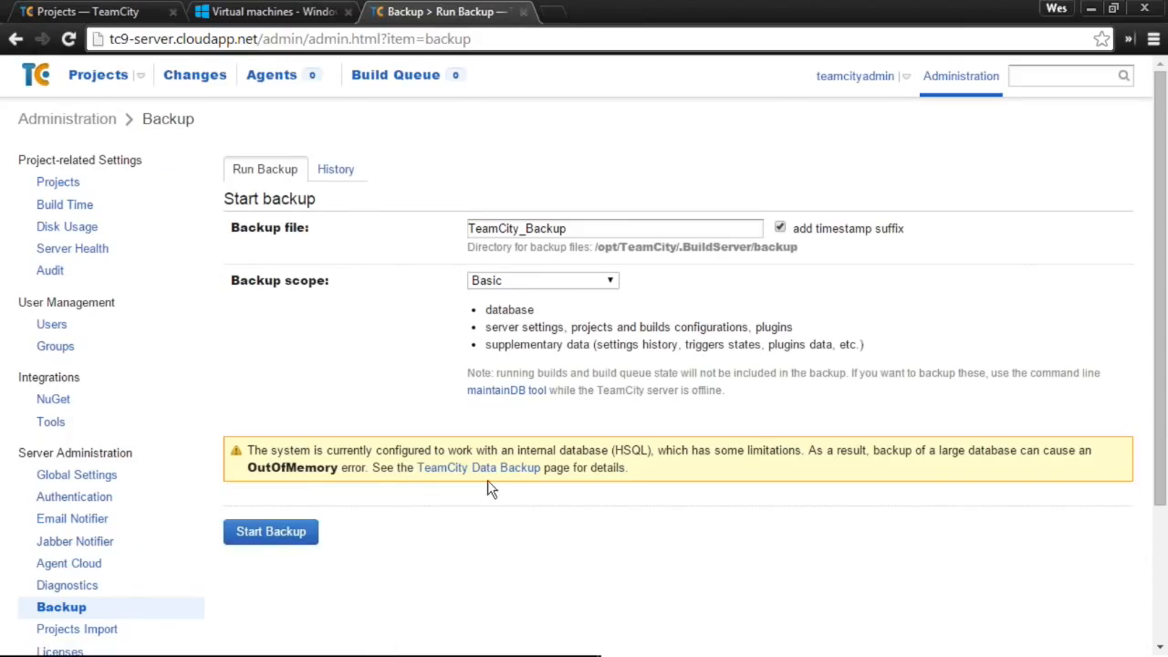
- Run a Basic-scope backup of the cloud server and wait for the report
click(296, 533)
scroll(374, 458, down, 2)
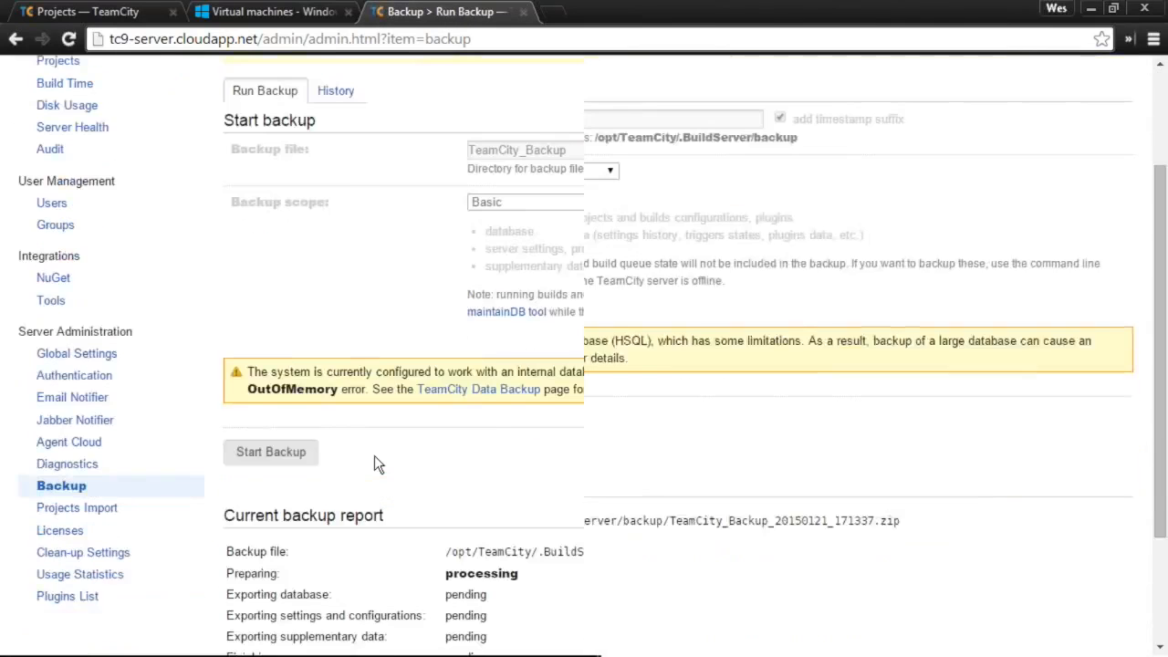
scroll(374, 455, down, 2)
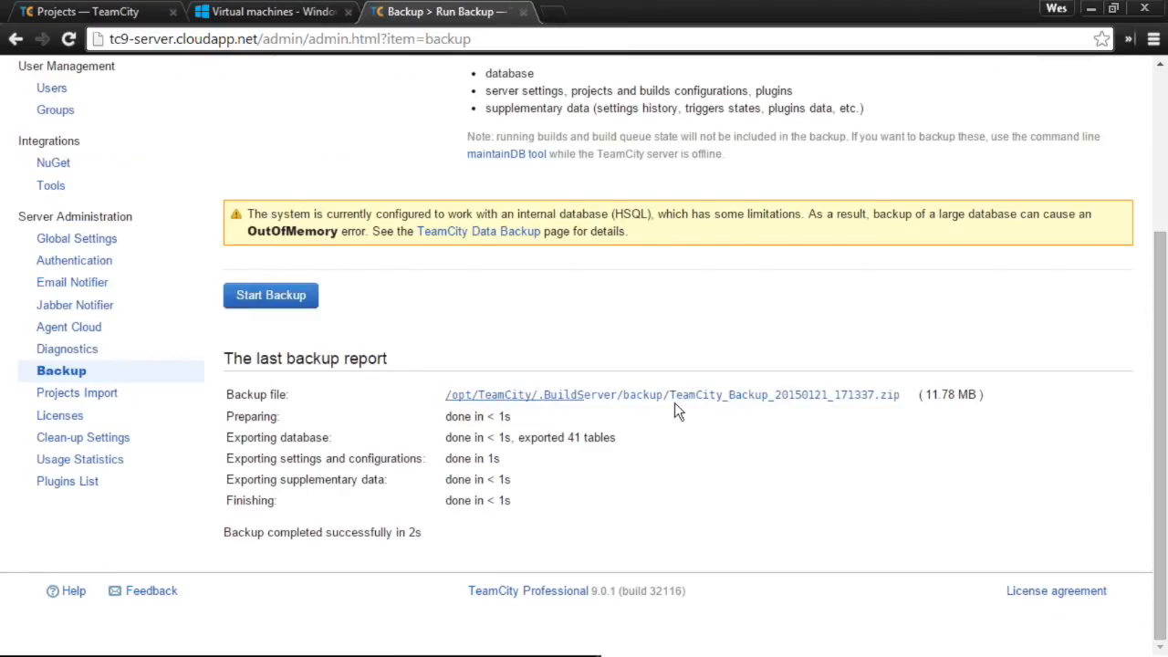
- Download TeamCity_Backup_20150121_171337.zip and show it in its download folder
click(652, 401)
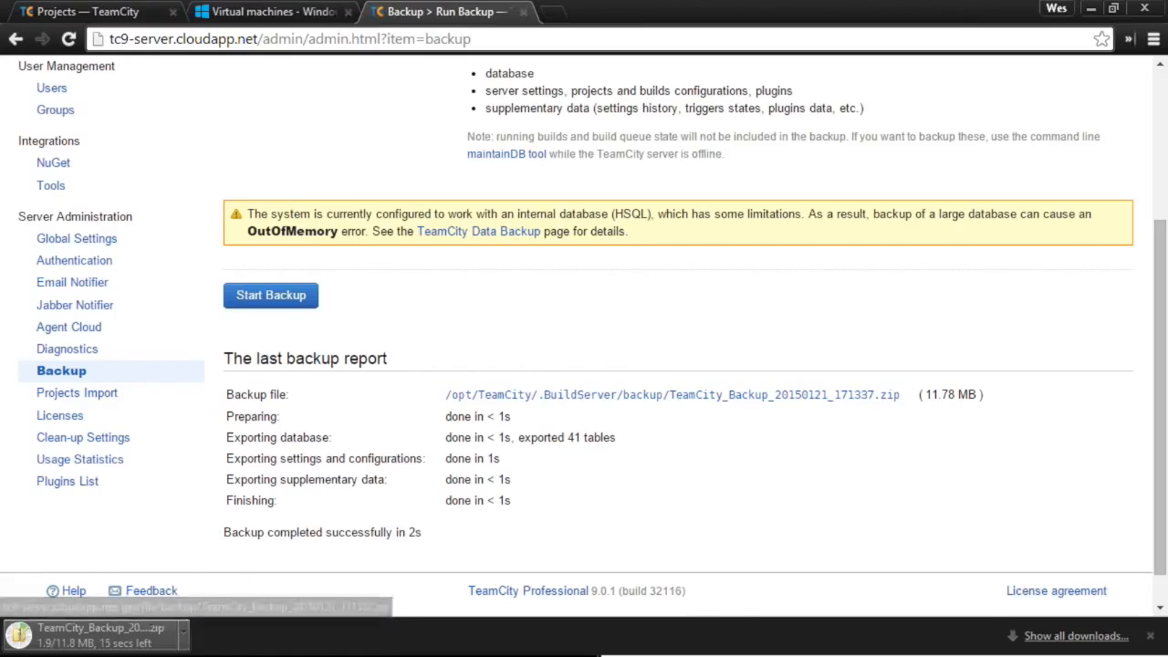
click(182, 631)
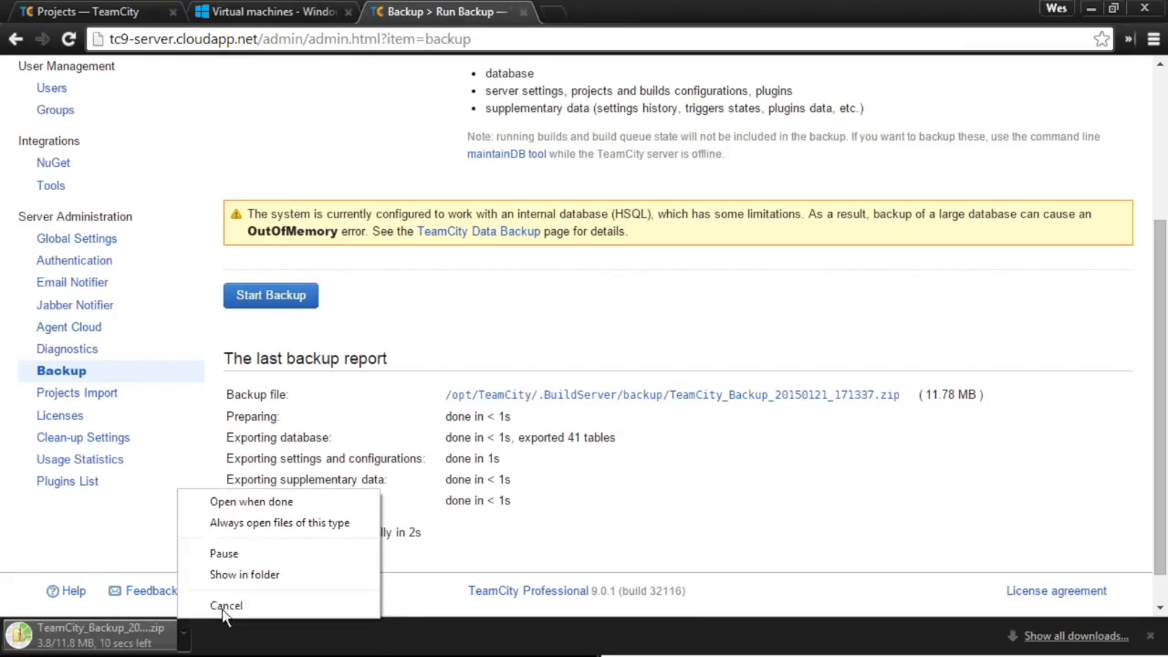
click(243, 575)
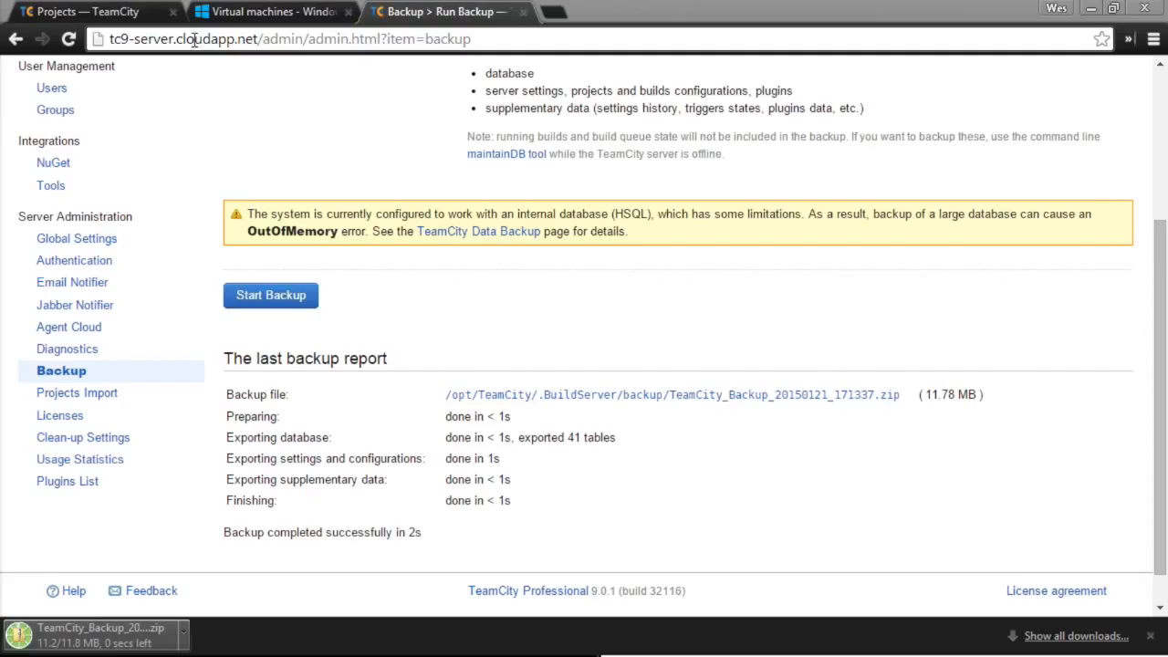
- Open Projects Import on the local teamcity:8088 server and bring up the TeamCity data folder
click(102, 11)
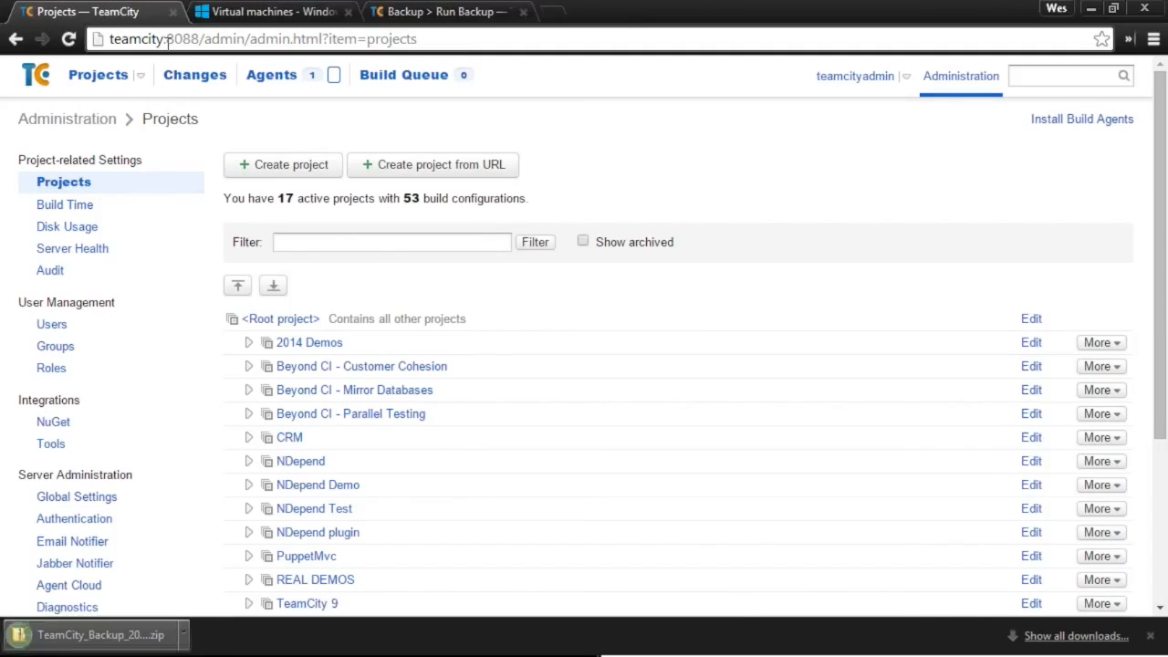
scroll(255, 325, down, 3)
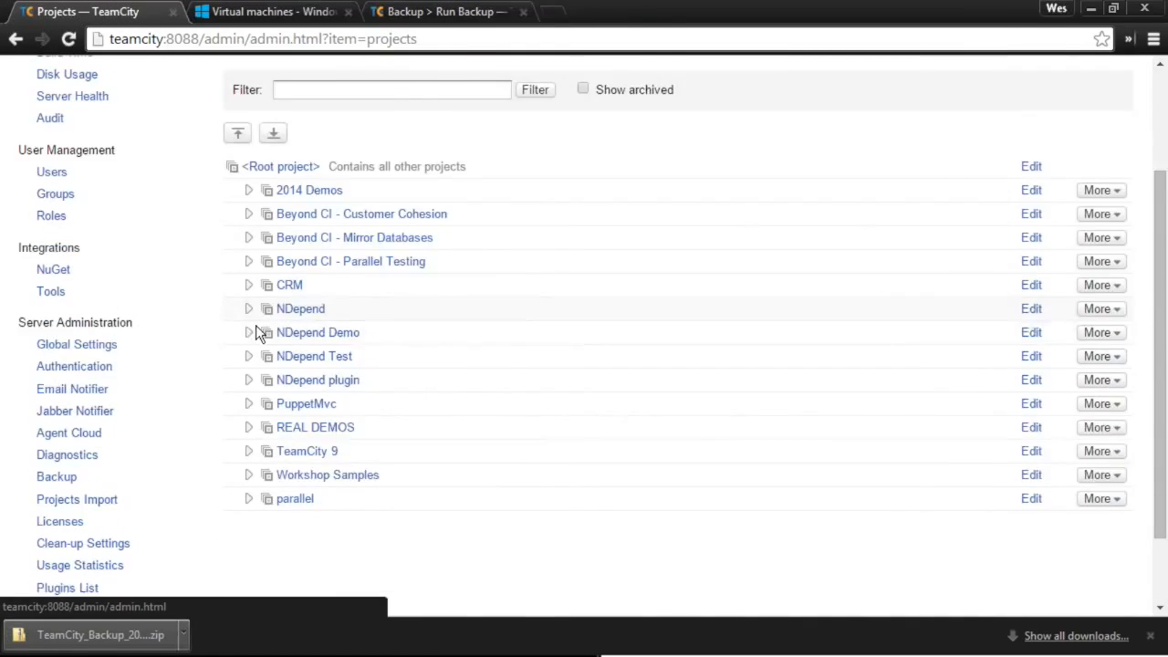
click(102, 409)
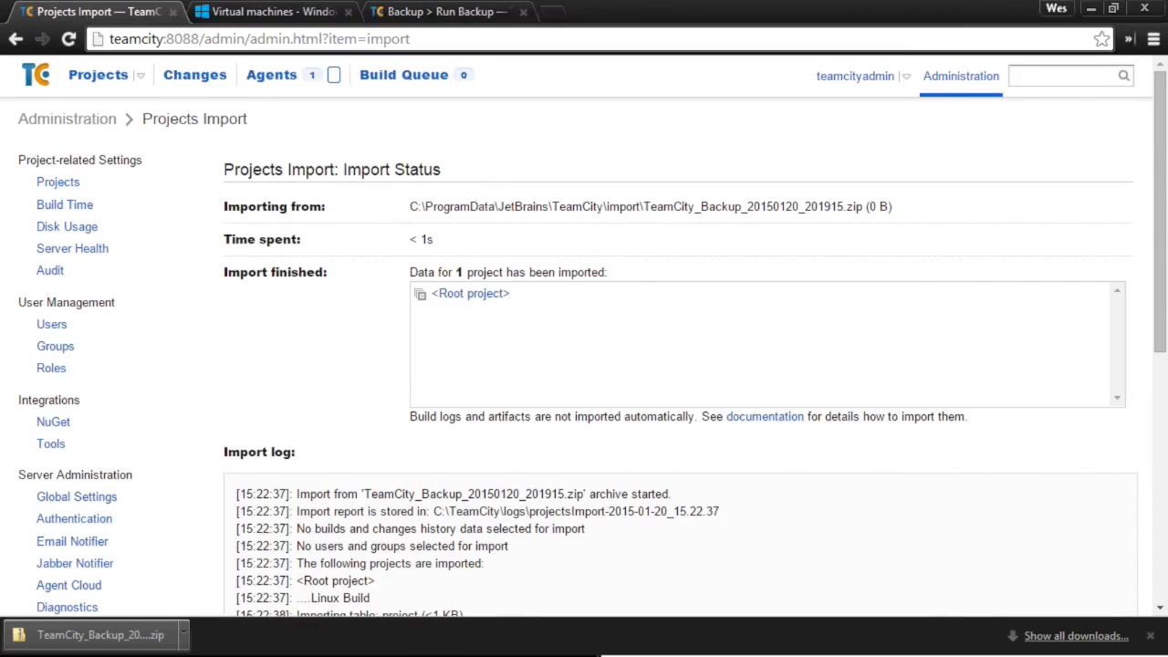
key(alt+Tab)
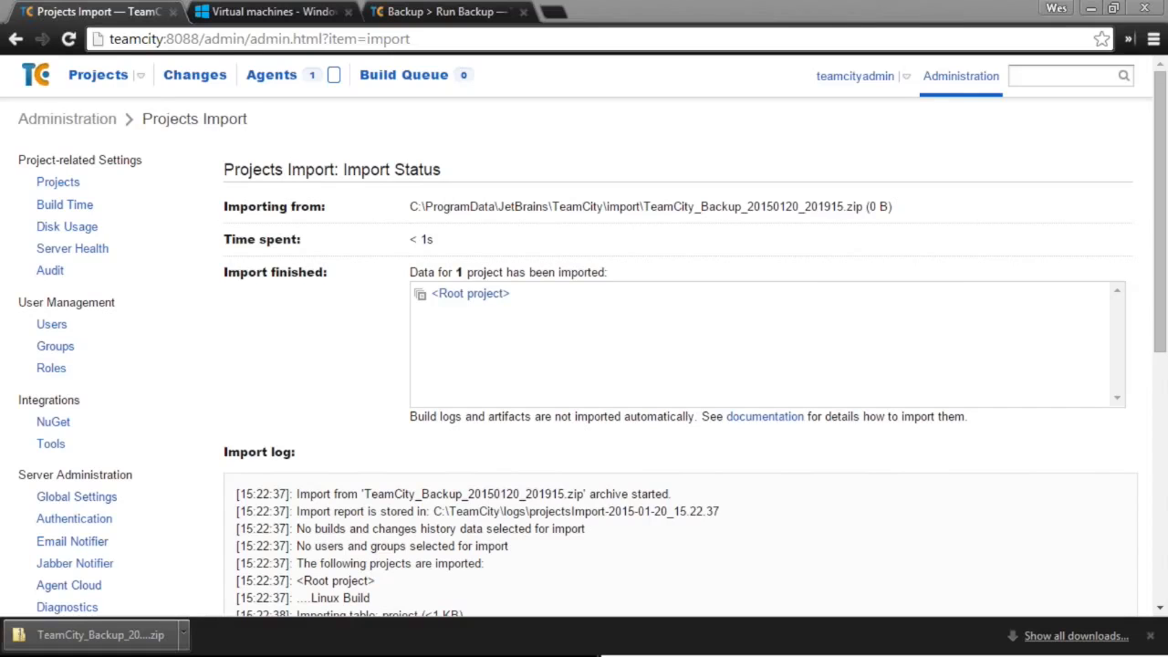
key(alt+Tab)
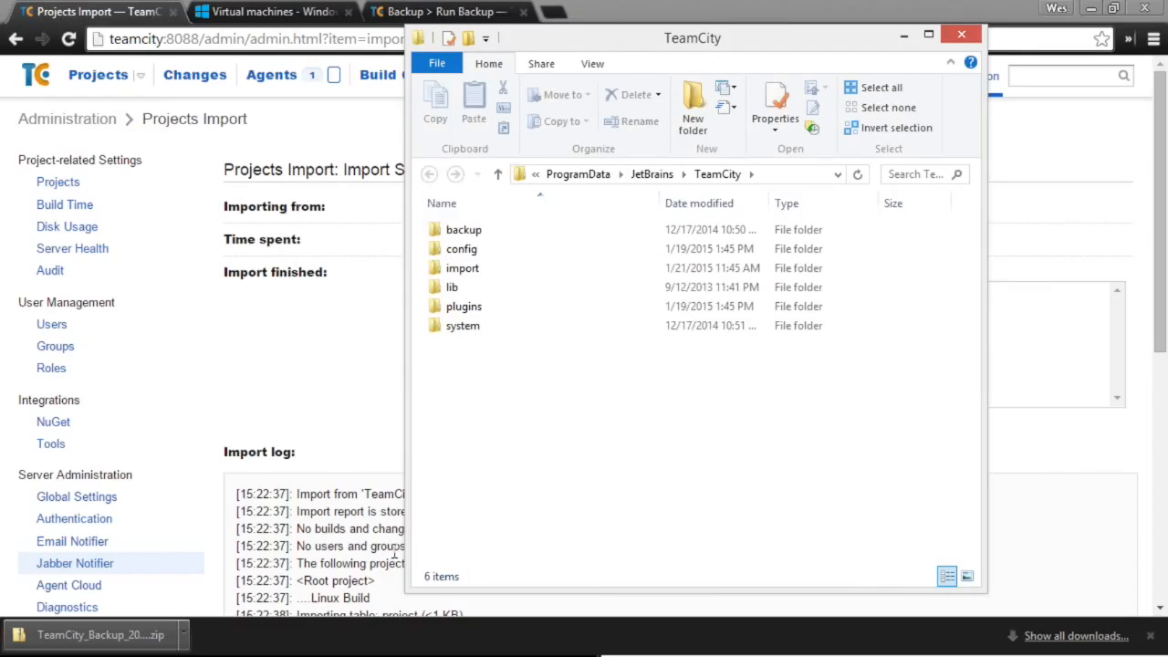
- Drop TeamCity_Backup_20150121_171337.zip into the ProgramData\JetBrains\TeamCity\import folder
click(479, 310)
click(479, 309)
click(478, 233)
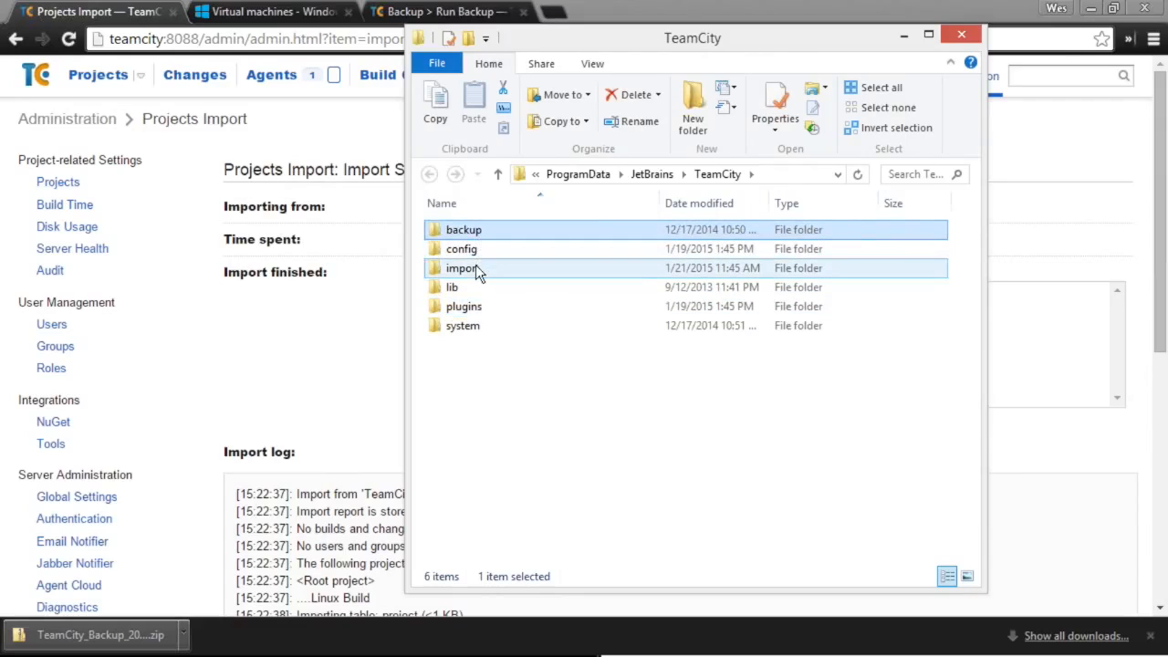
click(474, 267)
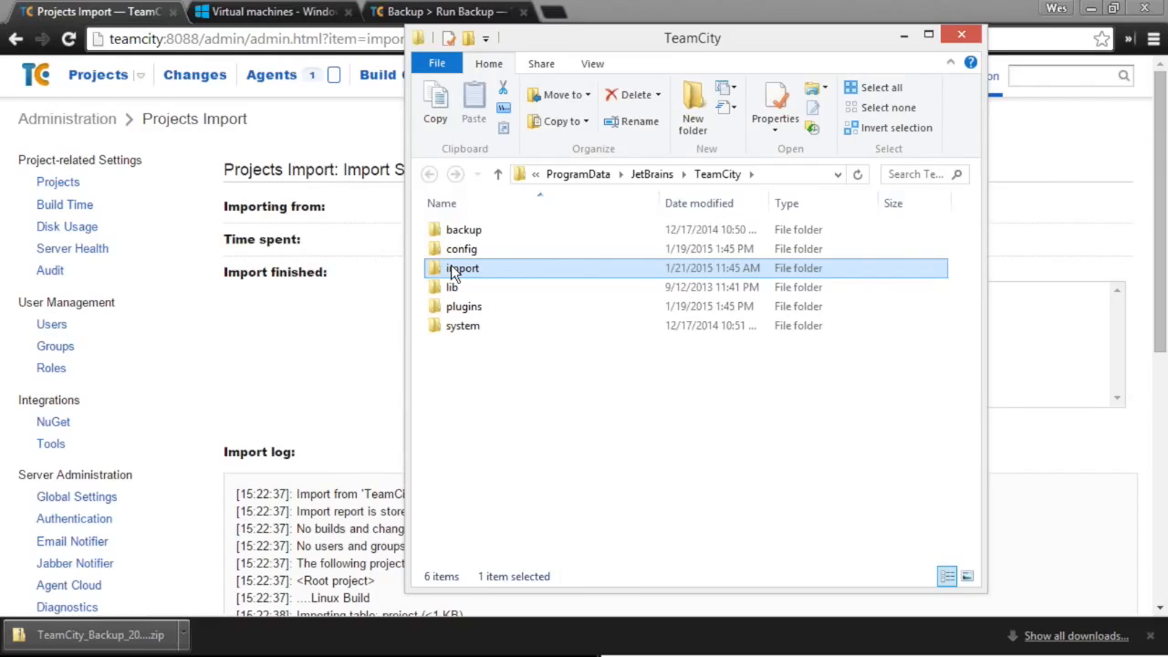
double_click(456, 269)
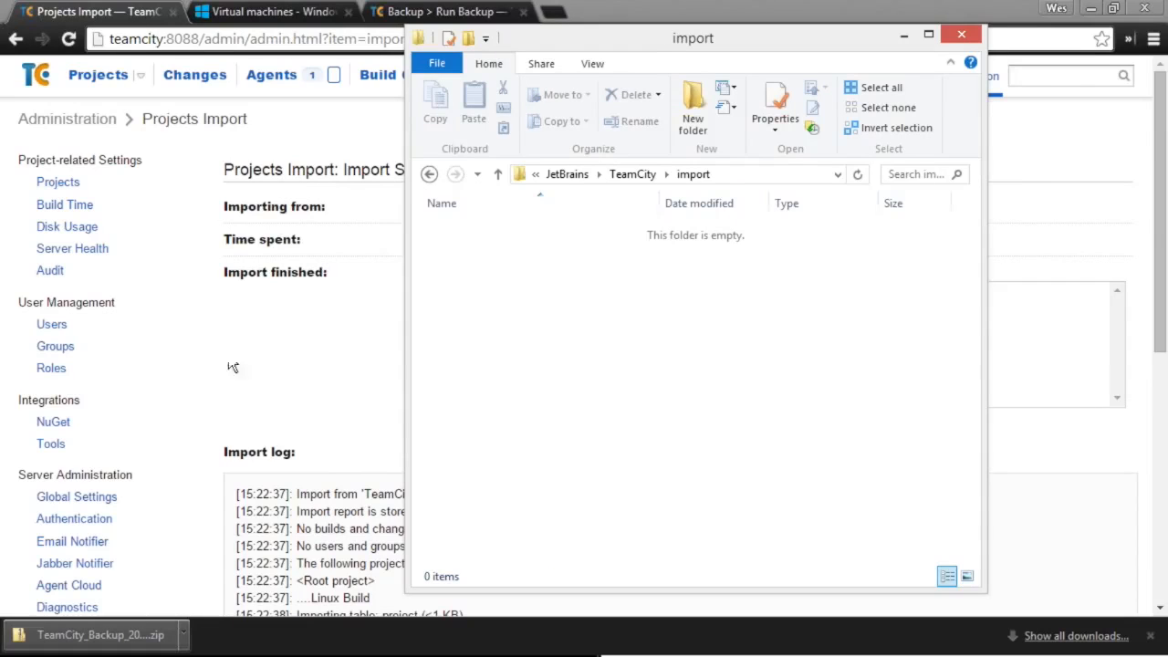
key(alt+Tab)
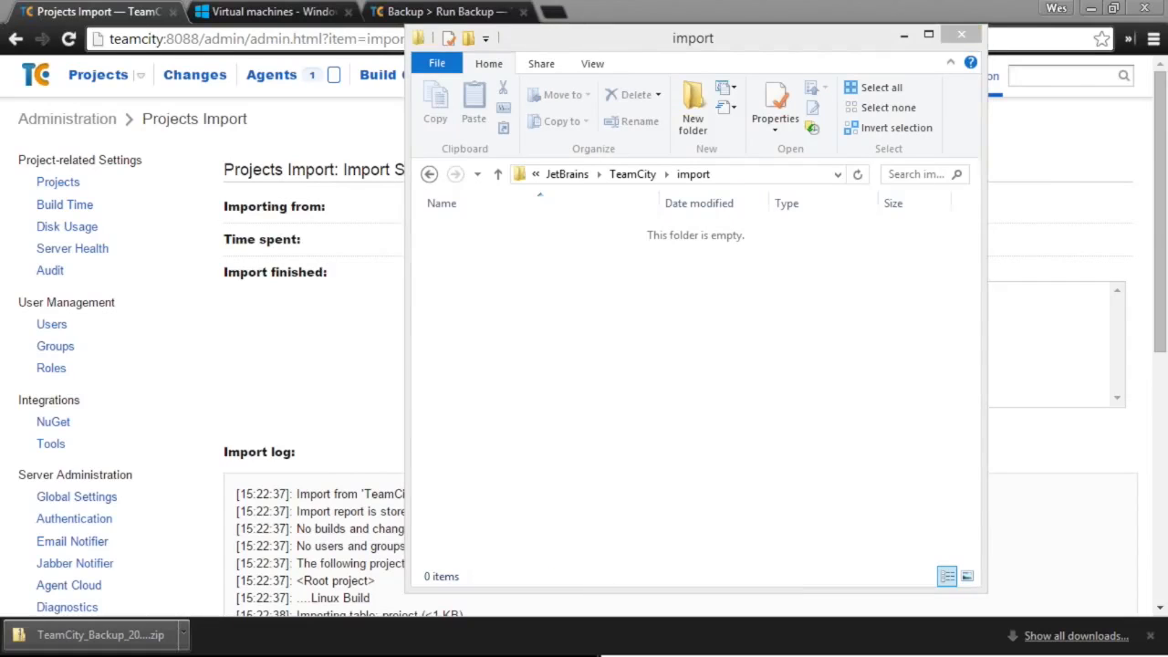
drag(150, 629, 605, 429)
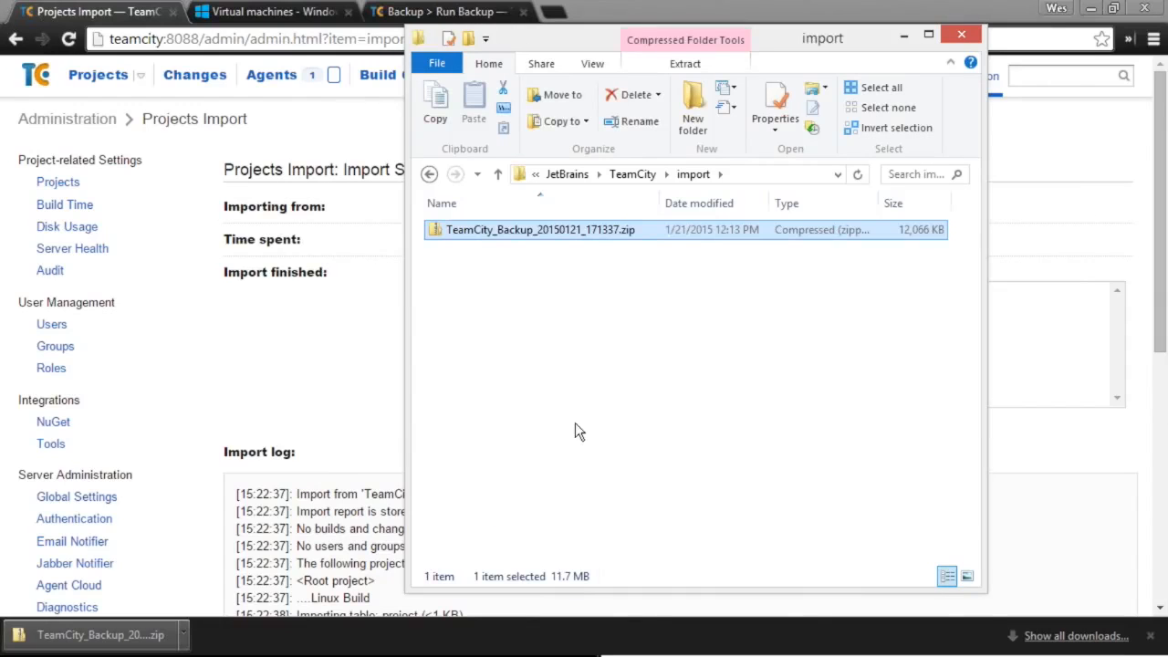
click(388, 371)
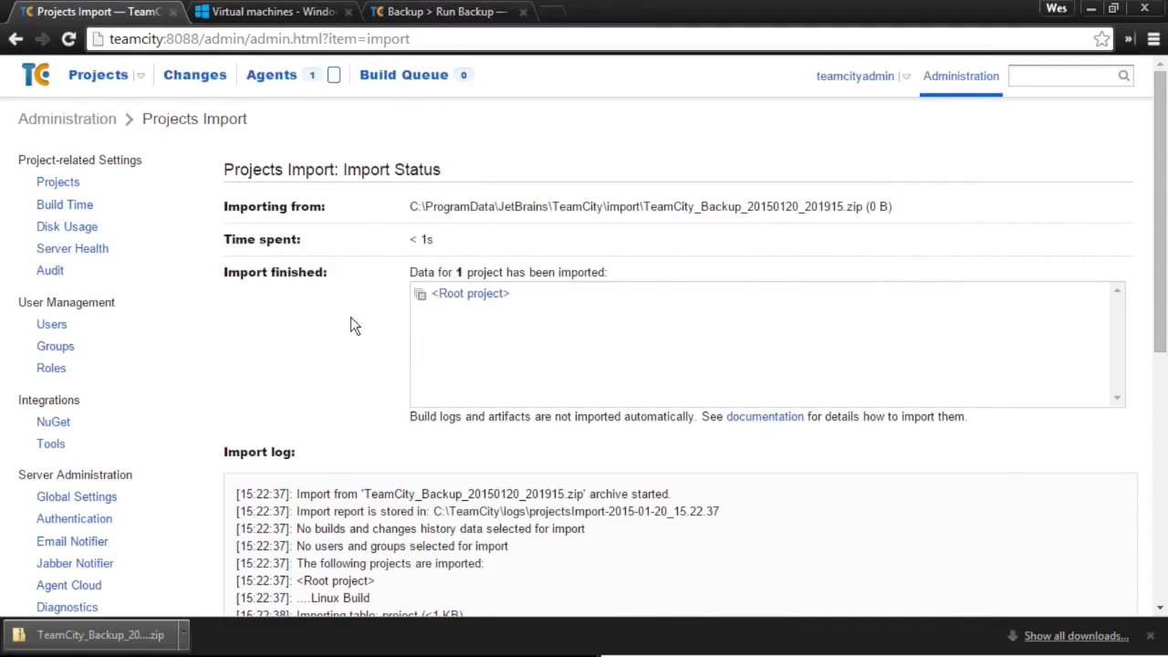
- Start a new projects import on the local server
scroll(379, 337, down, 3)
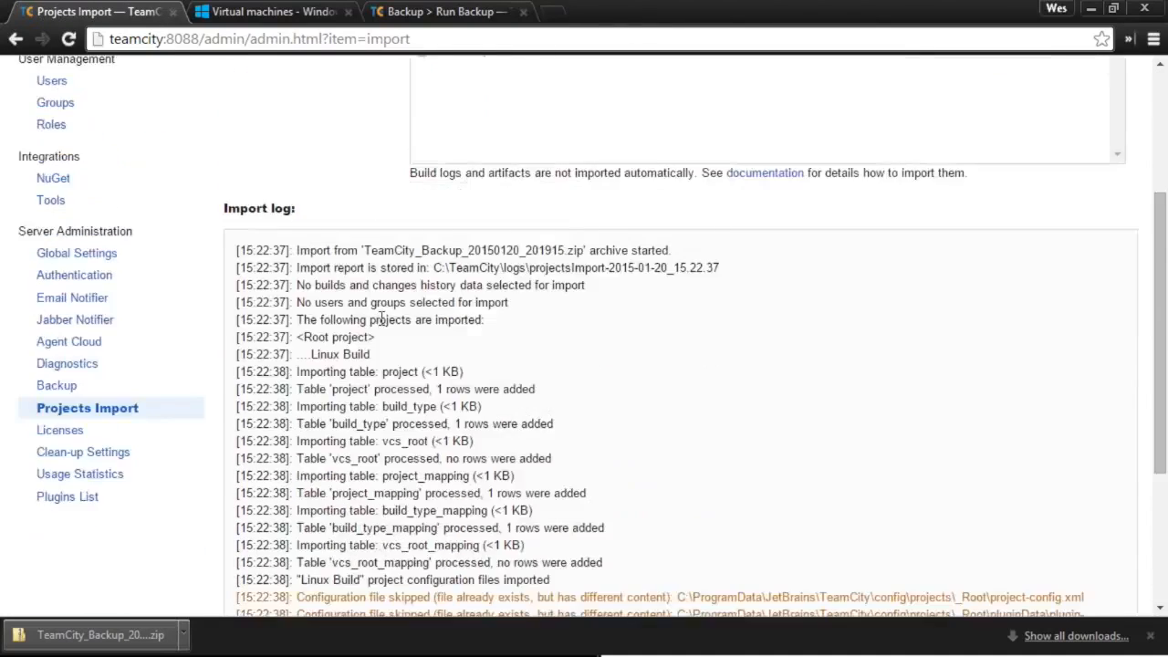
scroll(380, 338, down, 3)
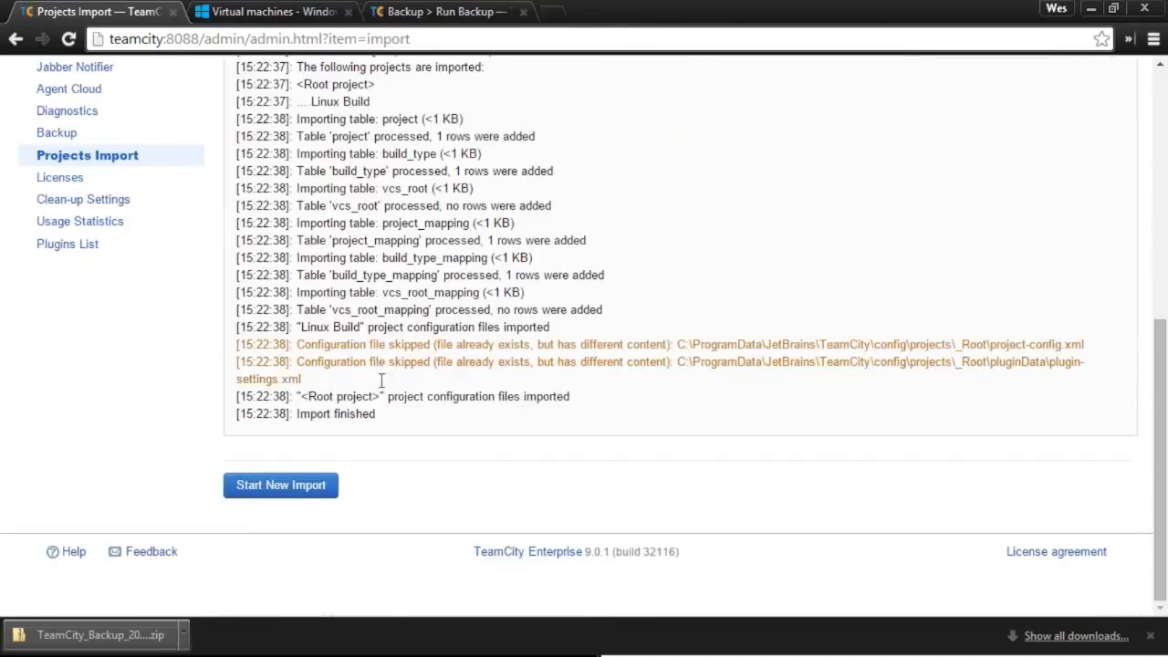
click(296, 488)
scroll(497, 242, up, 2)
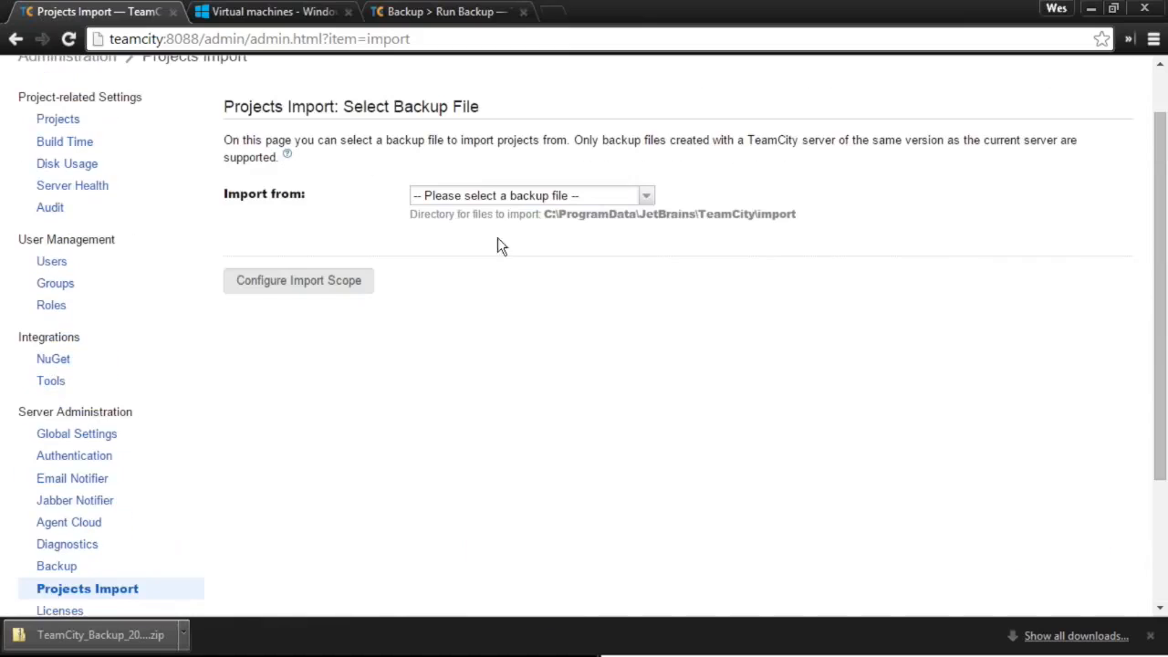
click(475, 197)
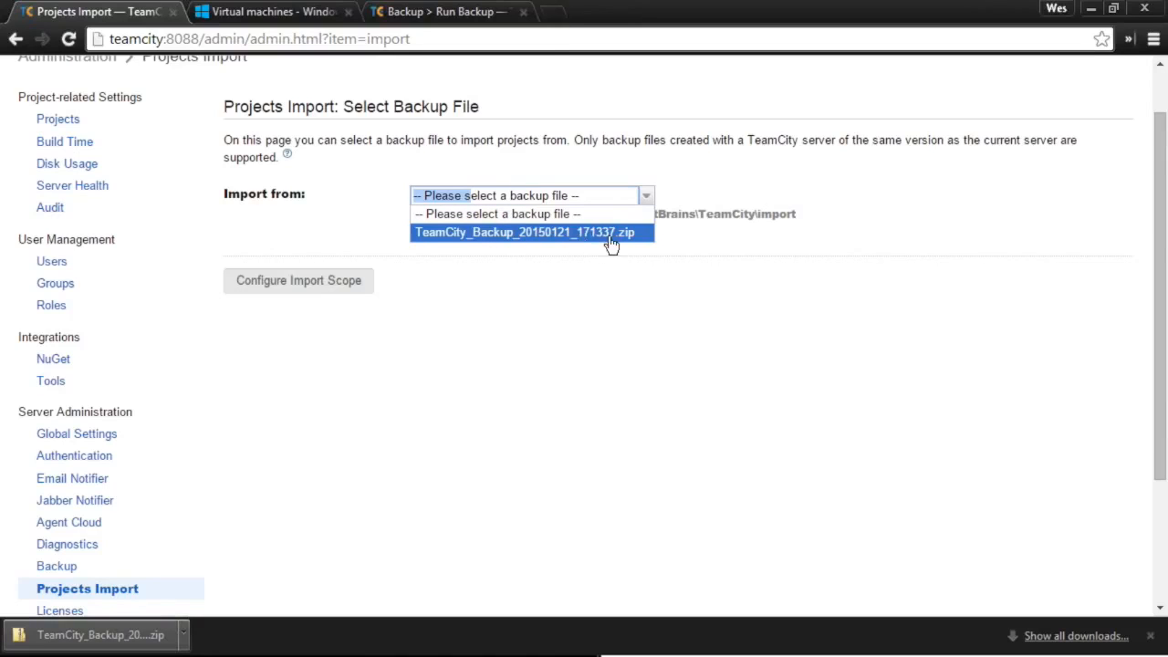
- Choose TeamCity_Backup_20150121_171337.zip as the import source and continue to the import scope
key(alt+Tab)
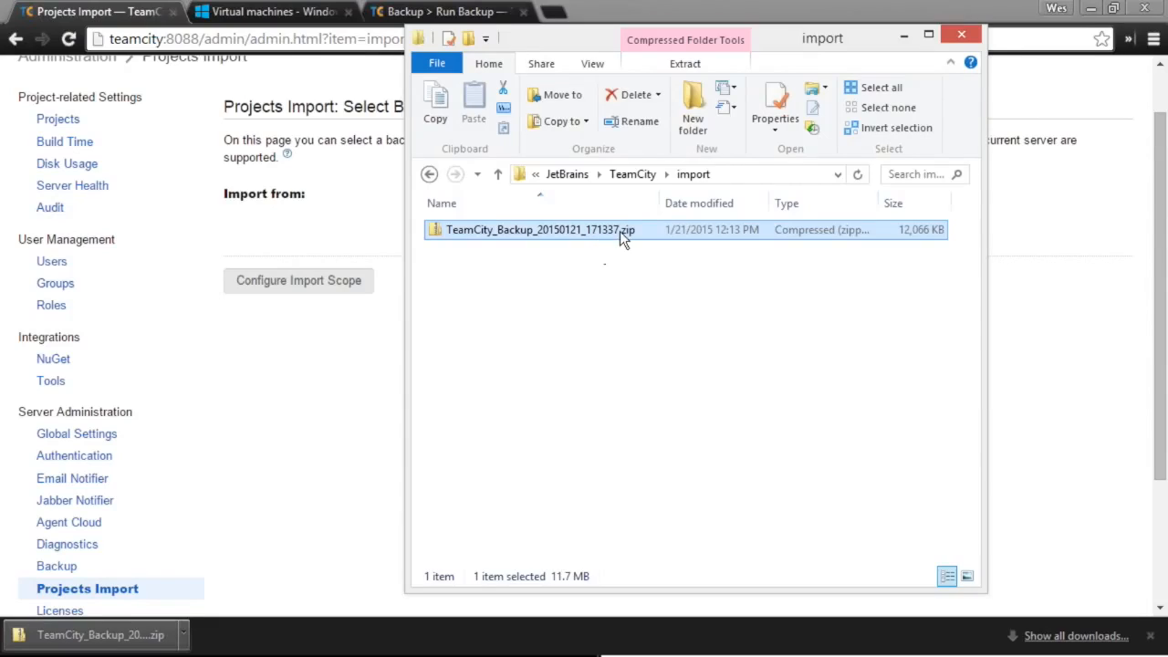
click(374, 316)
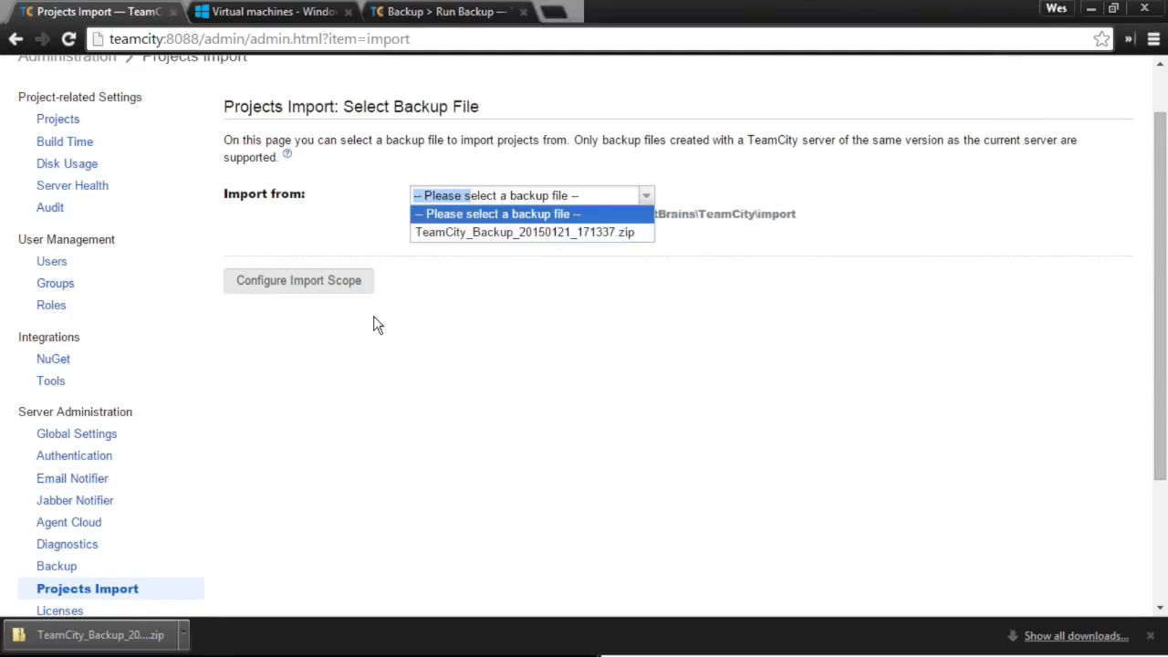
click(495, 194)
click(459, 235)
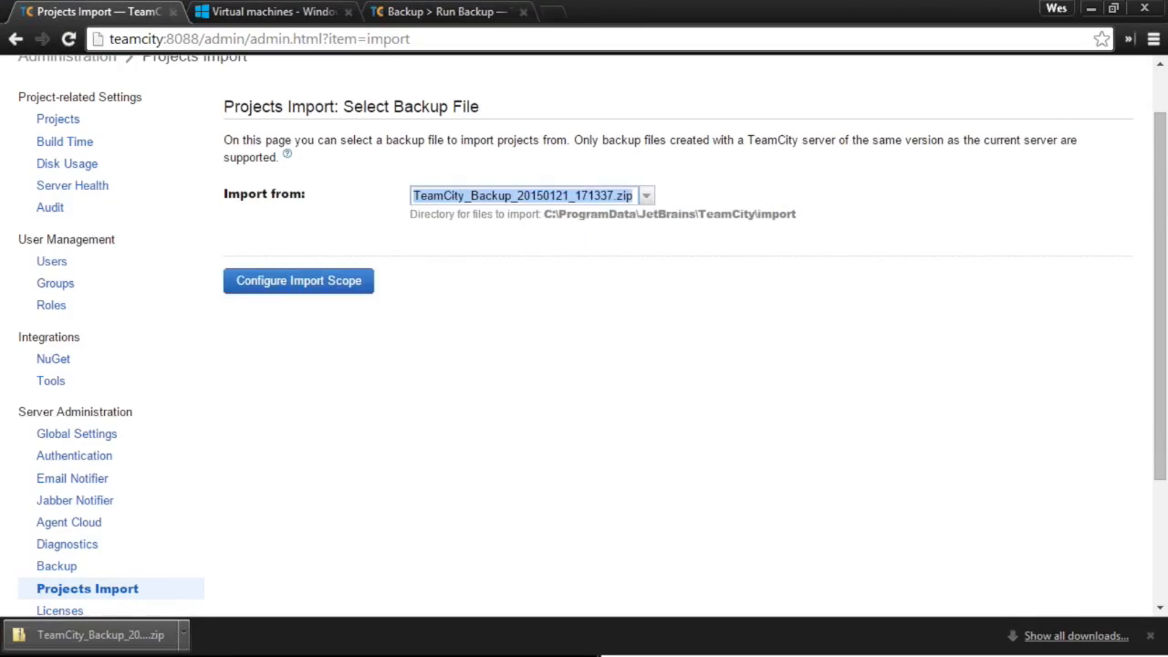
click(365, 281)
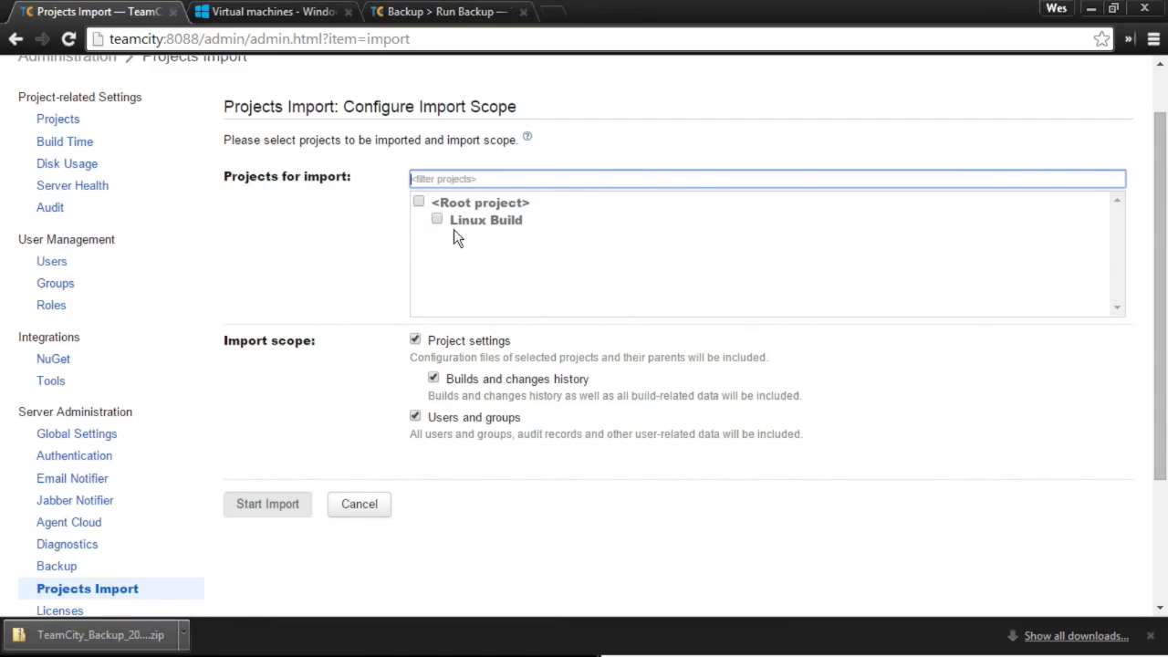
- Import only Linux Build, excluding users and groups, and review the import status log
click(438, 223)
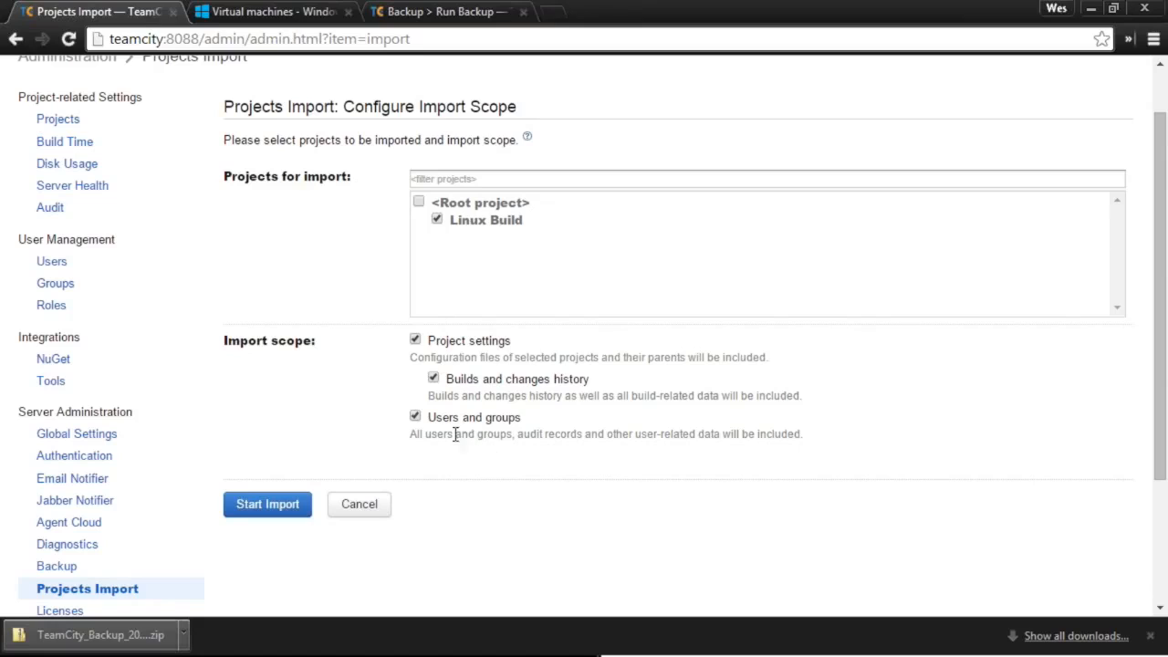
click(415, 417)
click(311, 513)
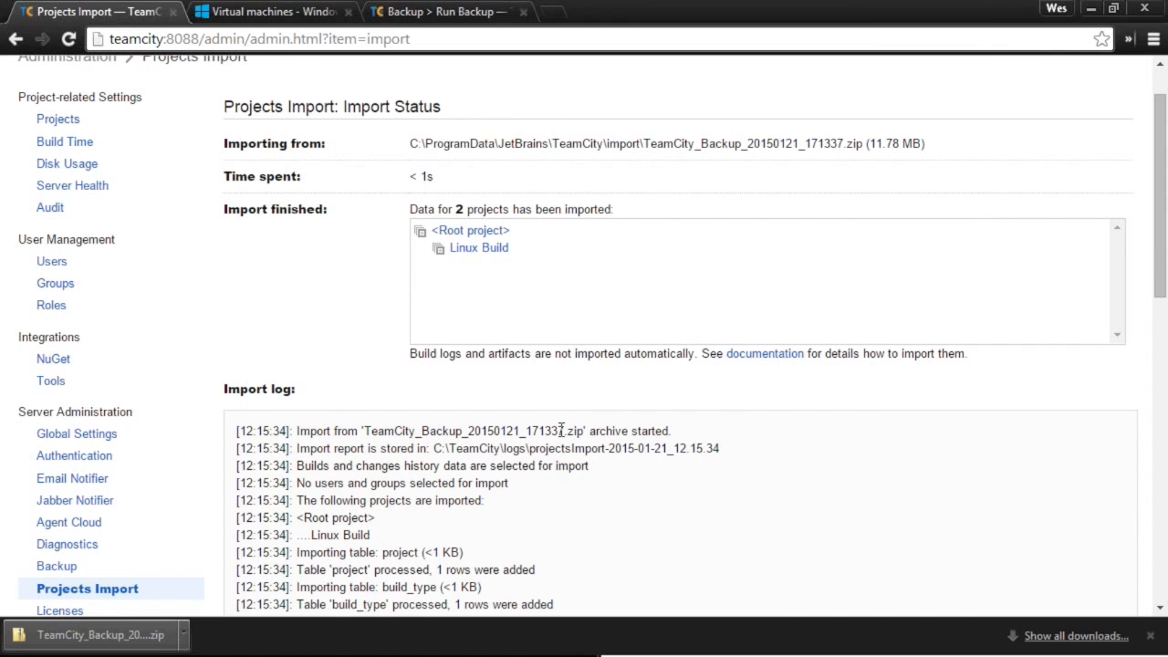
scroll(478, 482, down, 1)
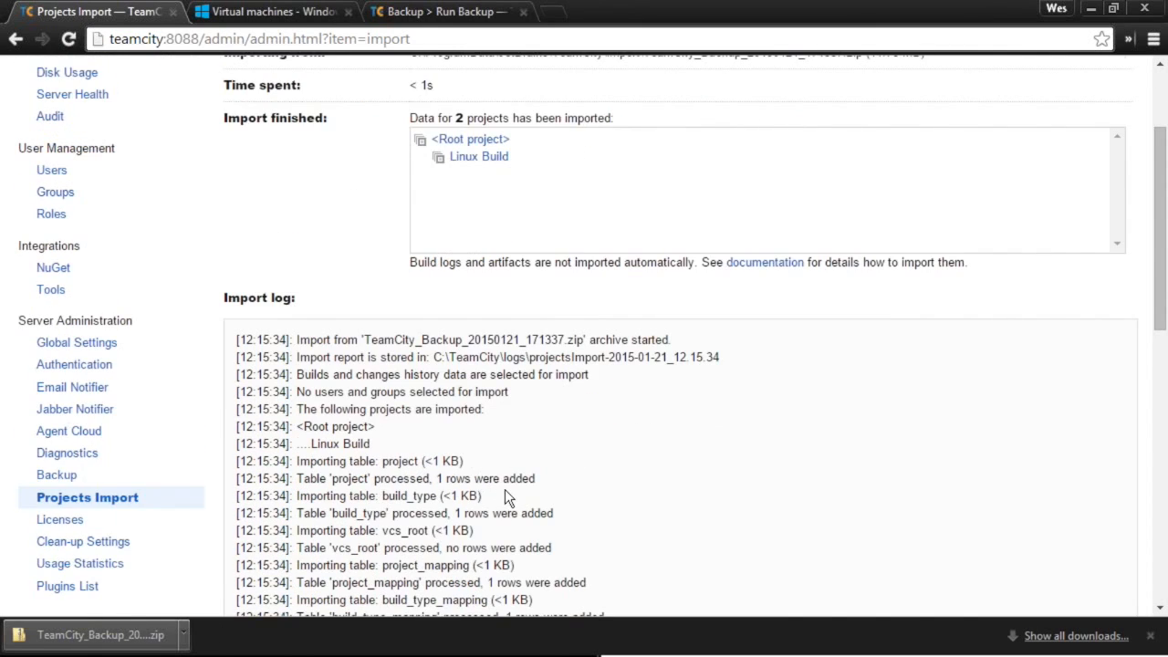
scroll(505, 489, down, 4)
scroll(504, 489, up, 6)
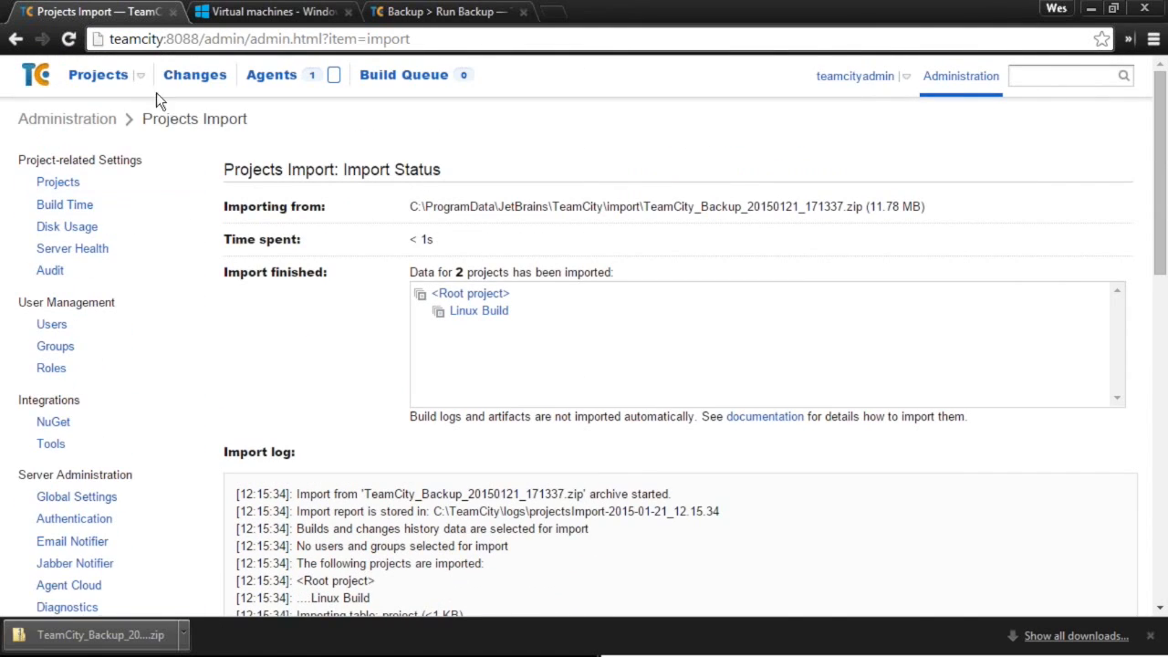
- Open the local projects overview in a new tab
right_click(117, 71)
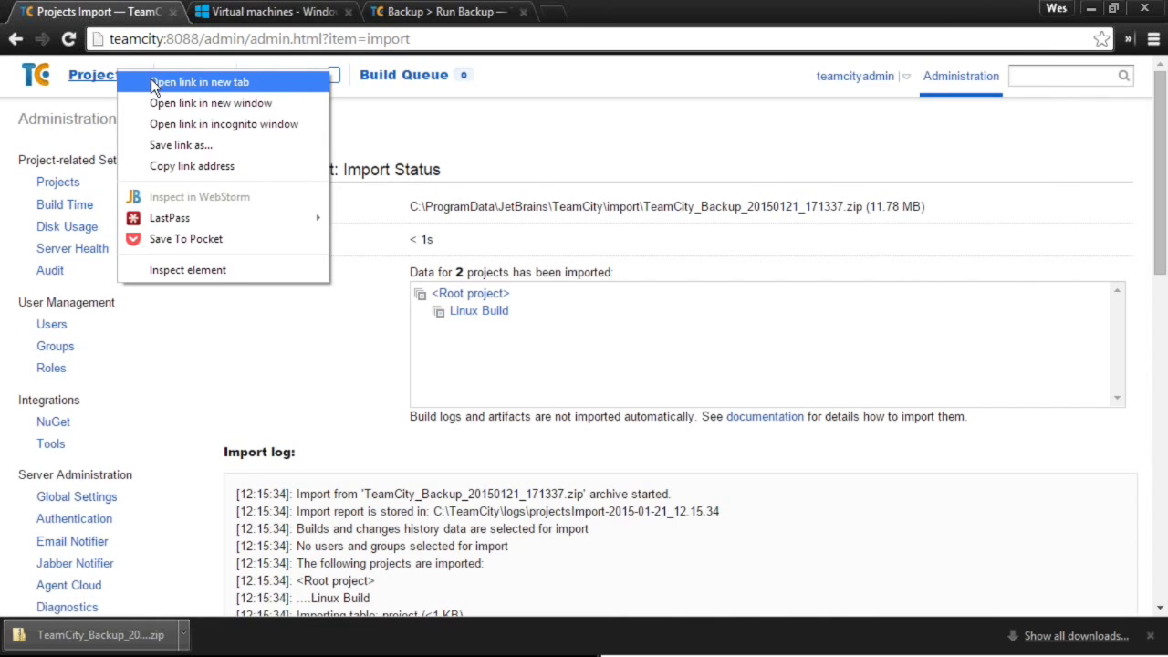
click(153, 82)
click(330, 11)
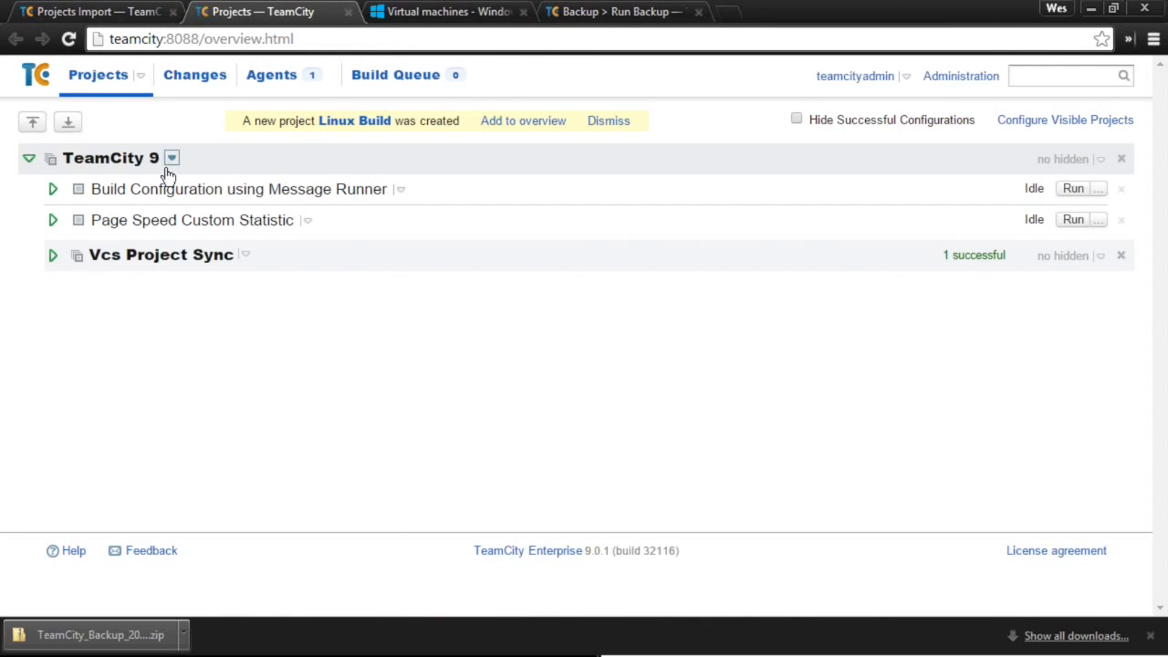
- Make Linux Build visible on the local overview and expand it to show build #19
click(1076, 121)
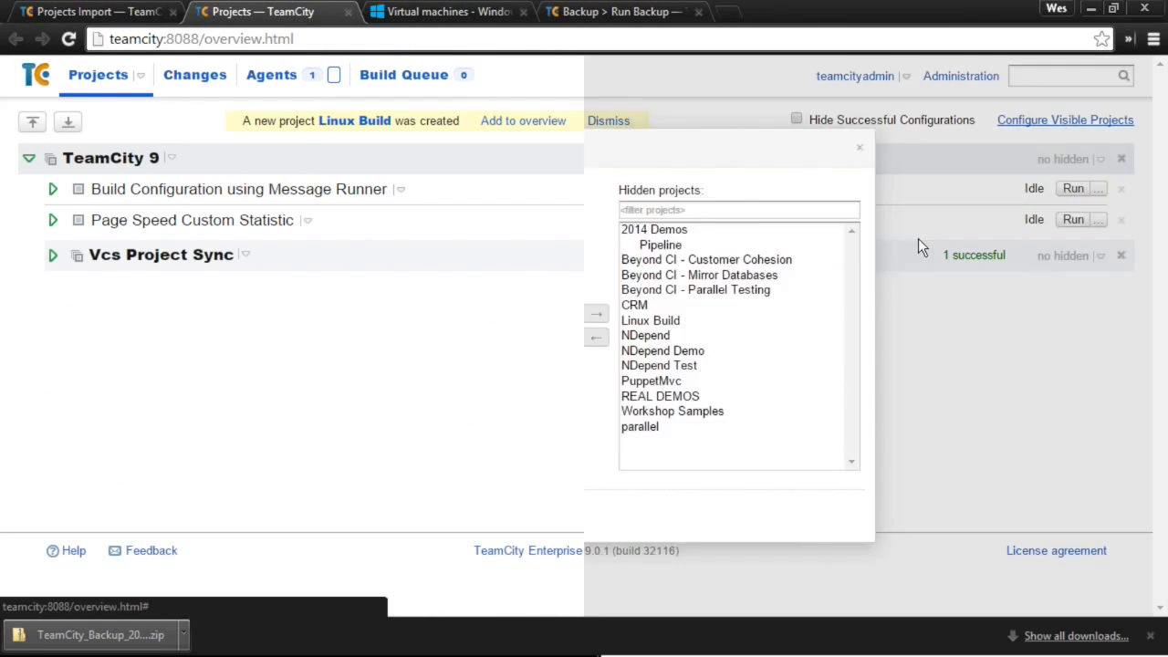
click(656, 316)
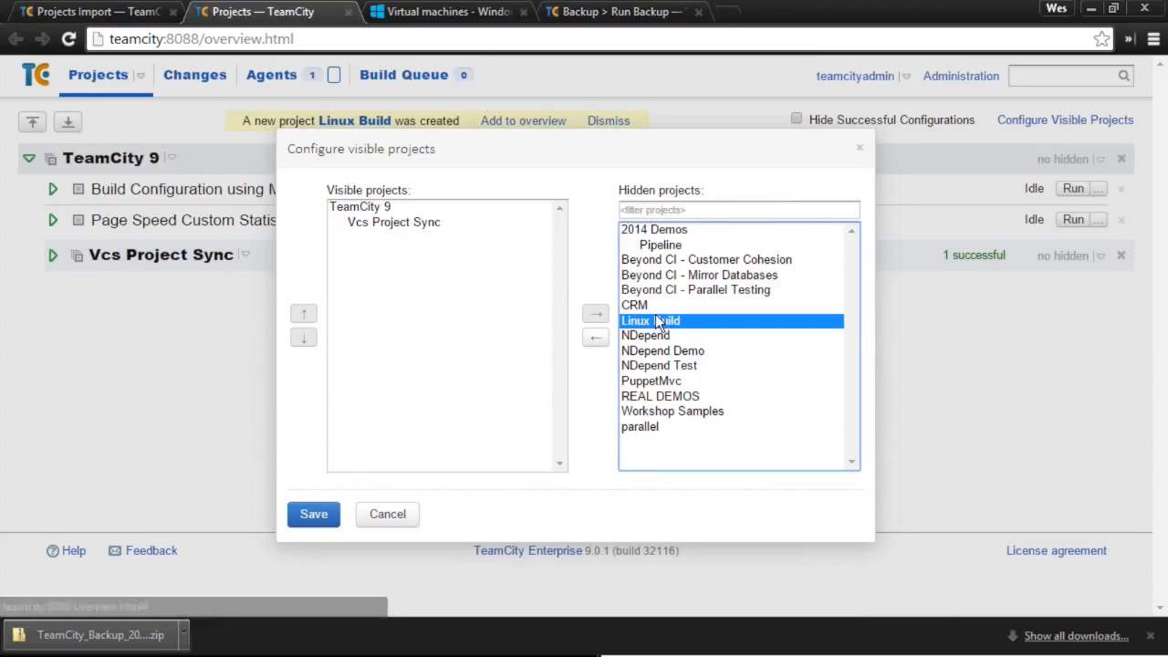
click(597, 339)
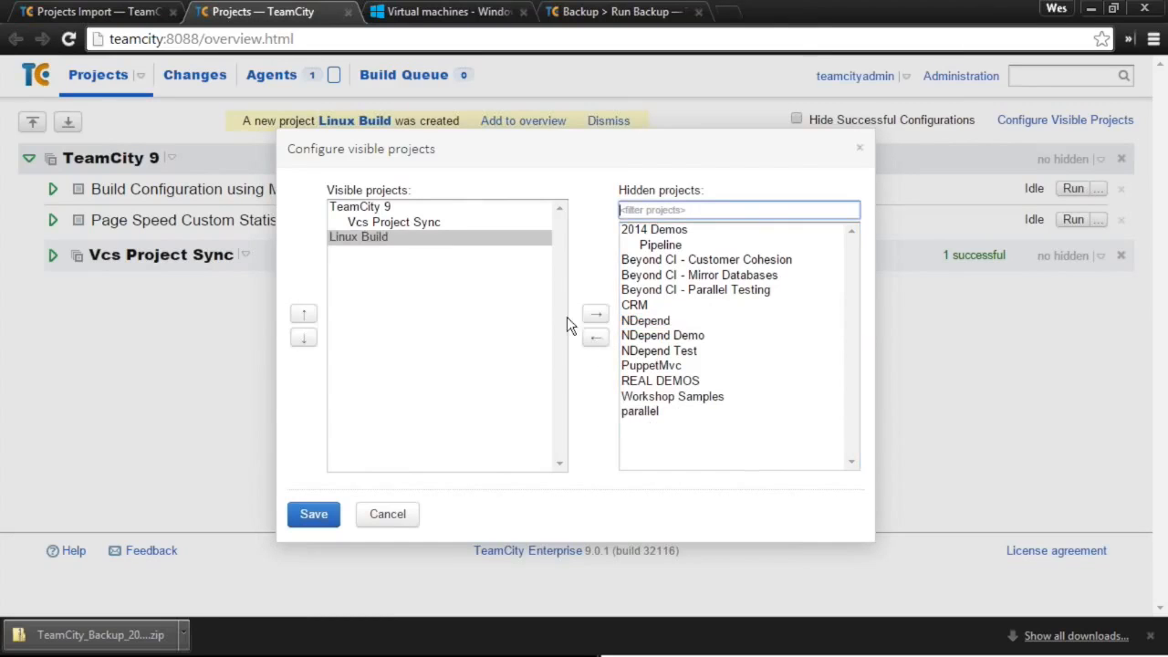
click(313, 516)
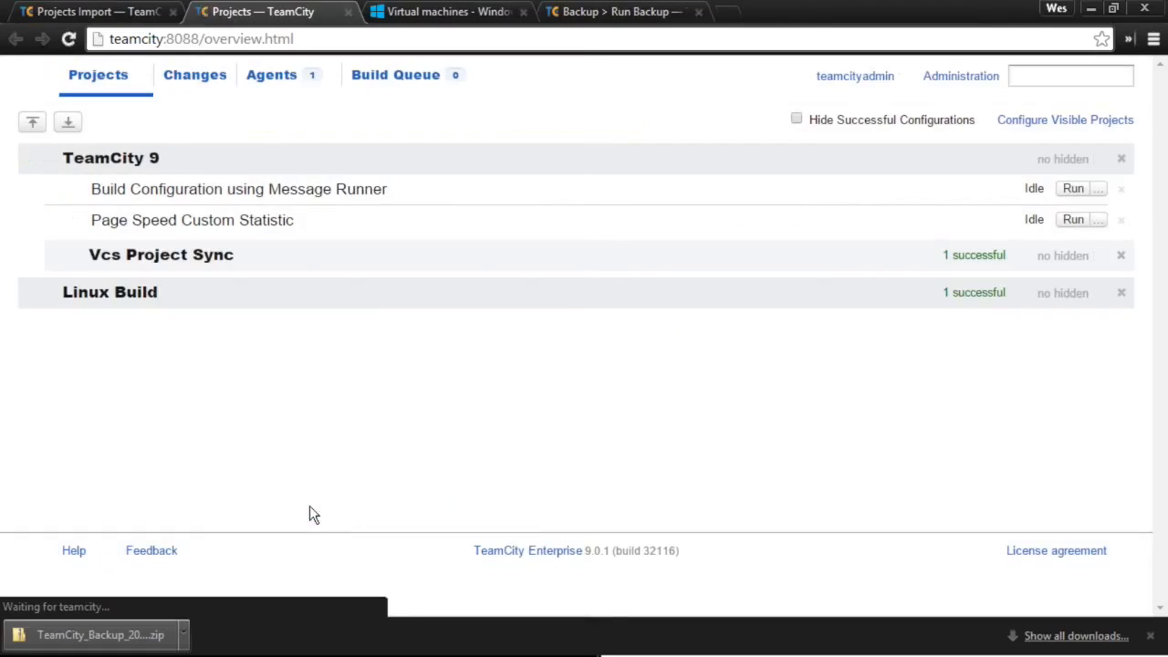
click(25, 294)
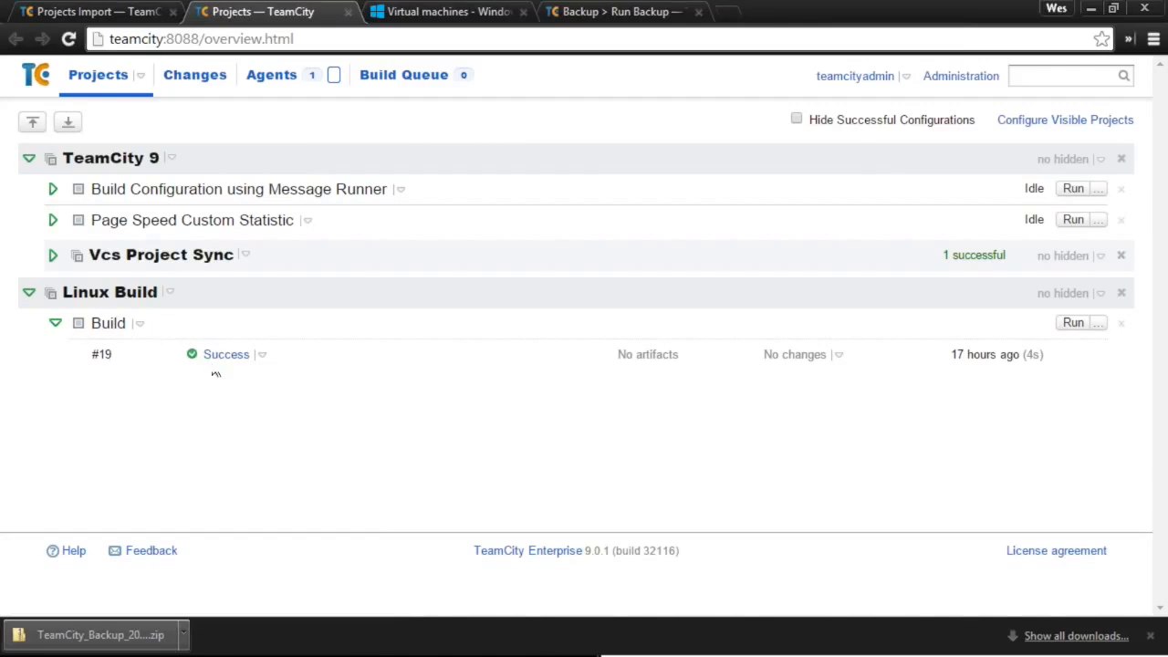
click(574, 11)
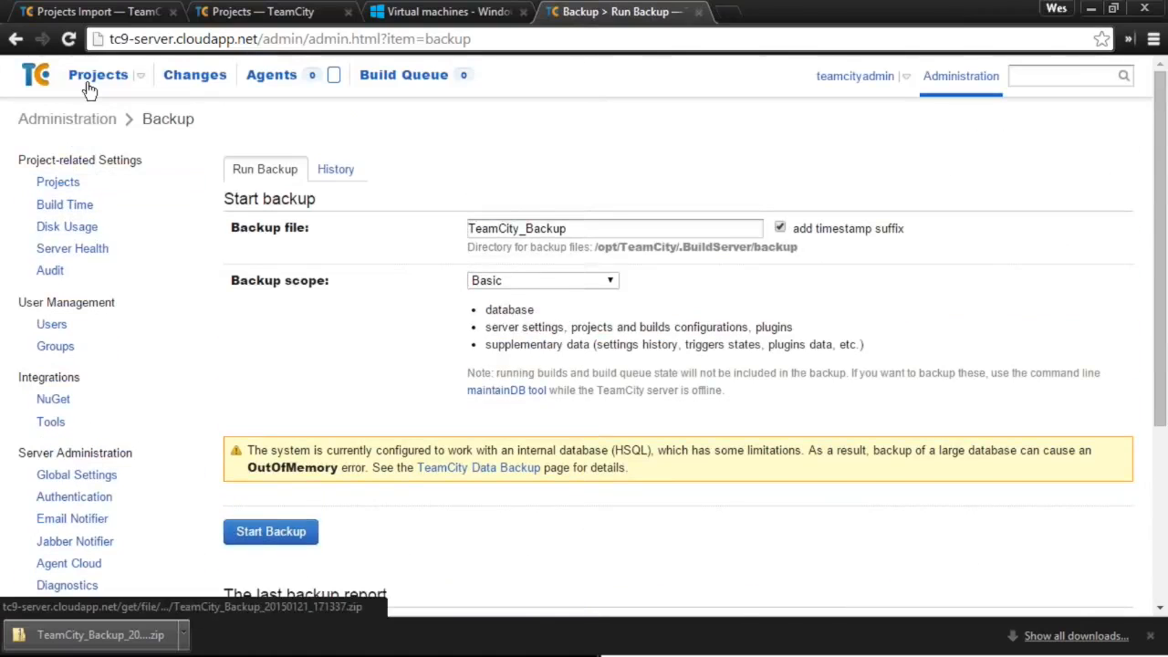
- Compare the cloud server's Linux Build overview with the local teamcity:8088 overview
click(89, 82)
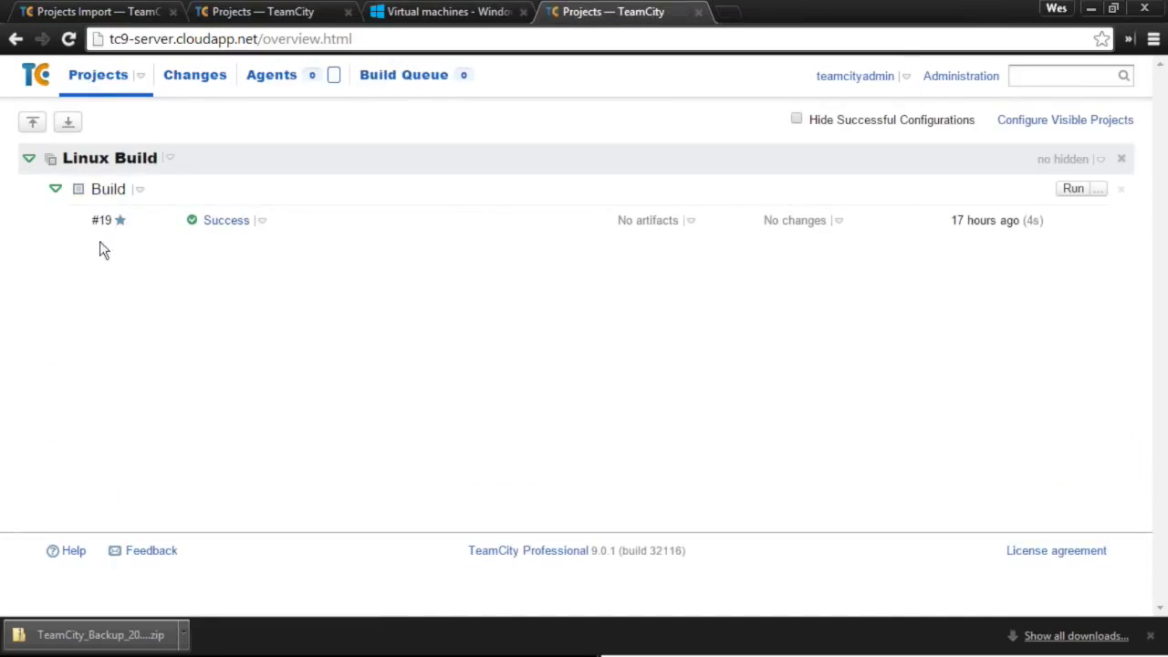
click(305, 11)
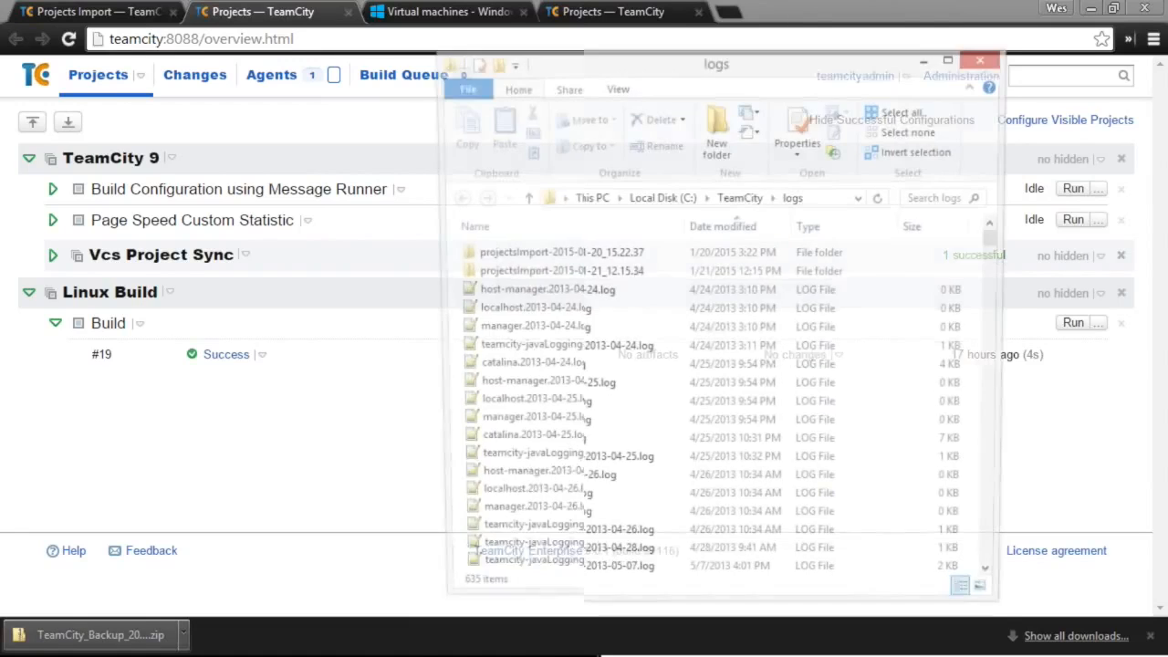
- Inspect the projectsImport-2015-01-21_12.15.34 log folder's files, then close Explorer
click(555, 254)
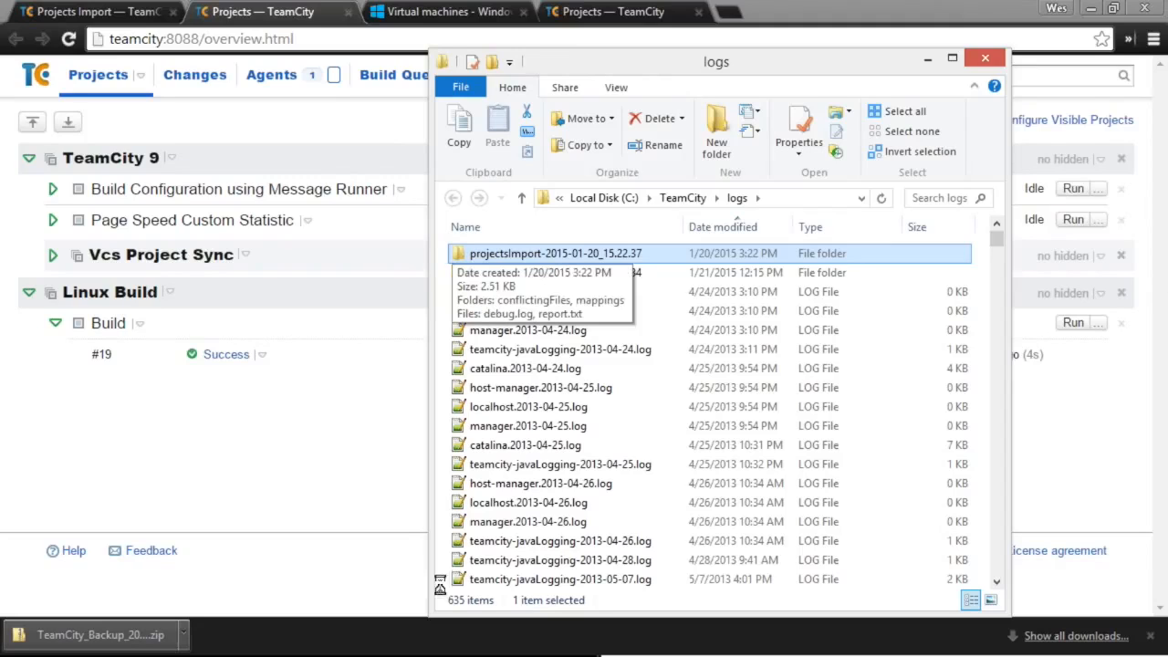
double_click(696, 272)
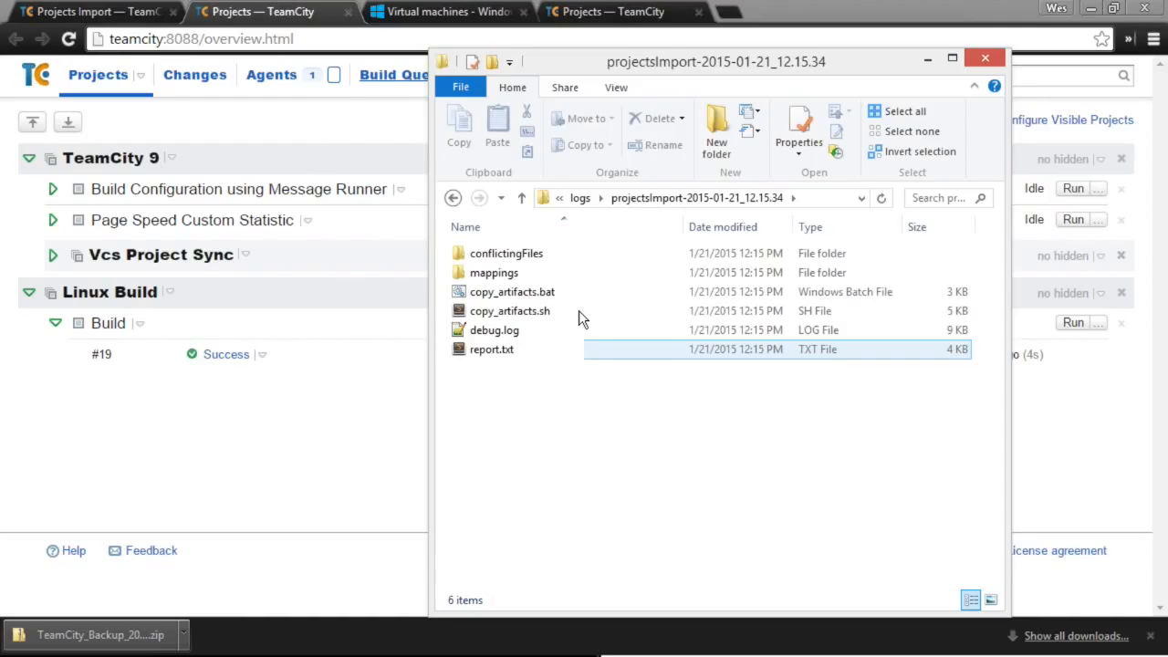
click(988, 72)
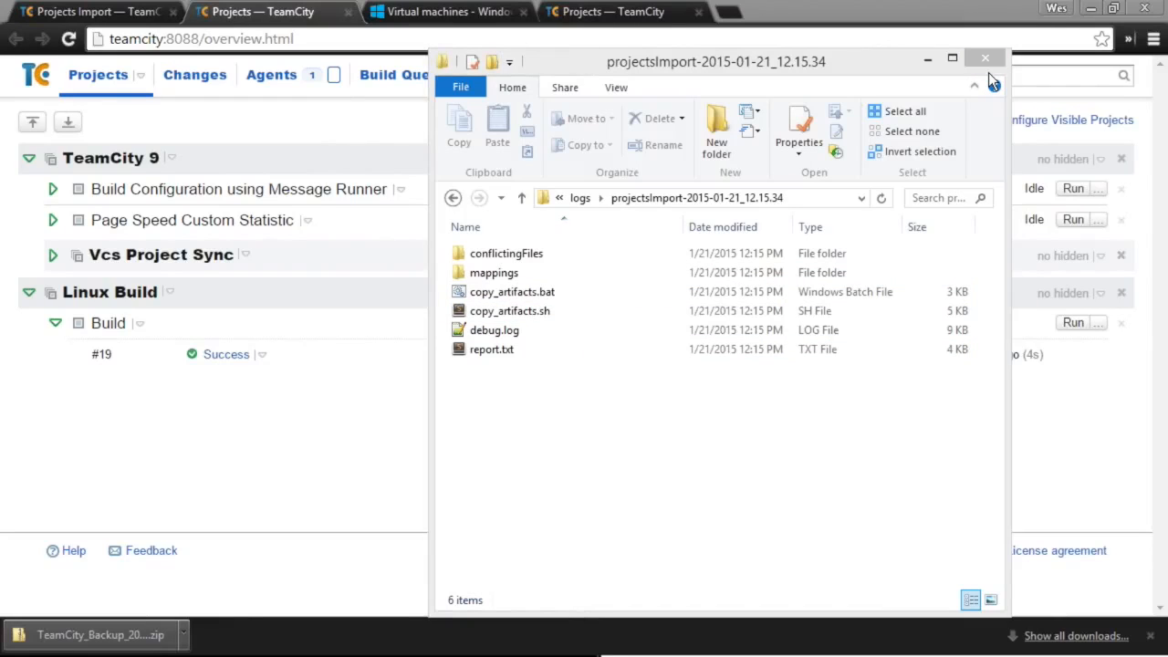
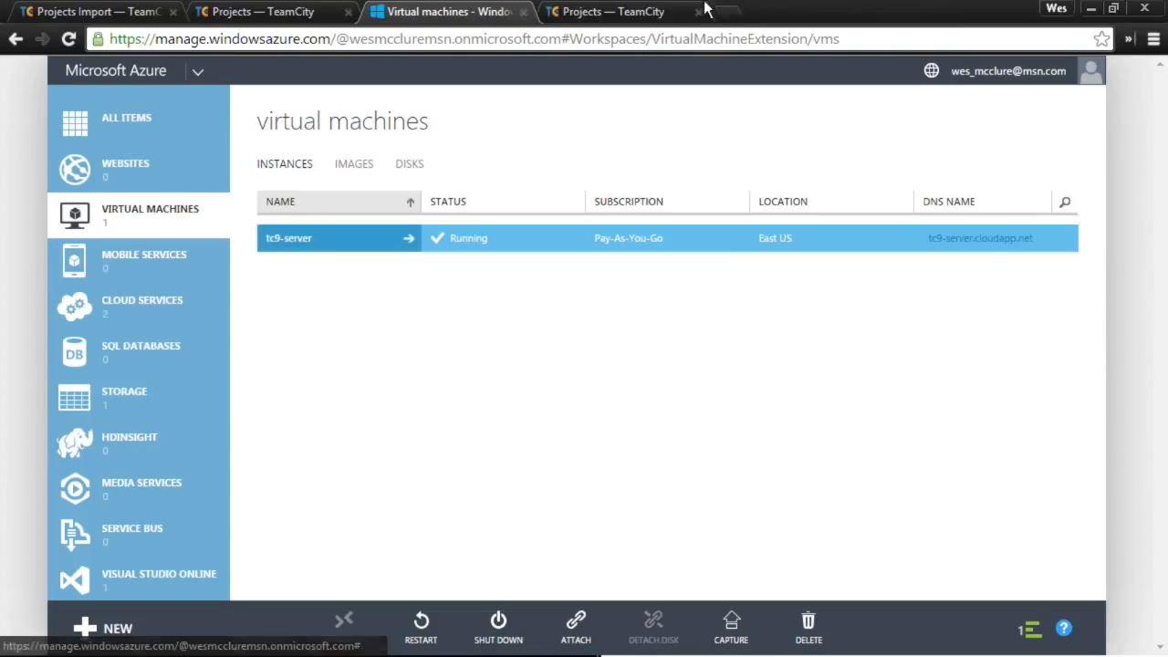
- Move between the Azure portal and the TeamCity overview, ending on Linux Build #19 showing success
click(680, 13)
click(457, 9)
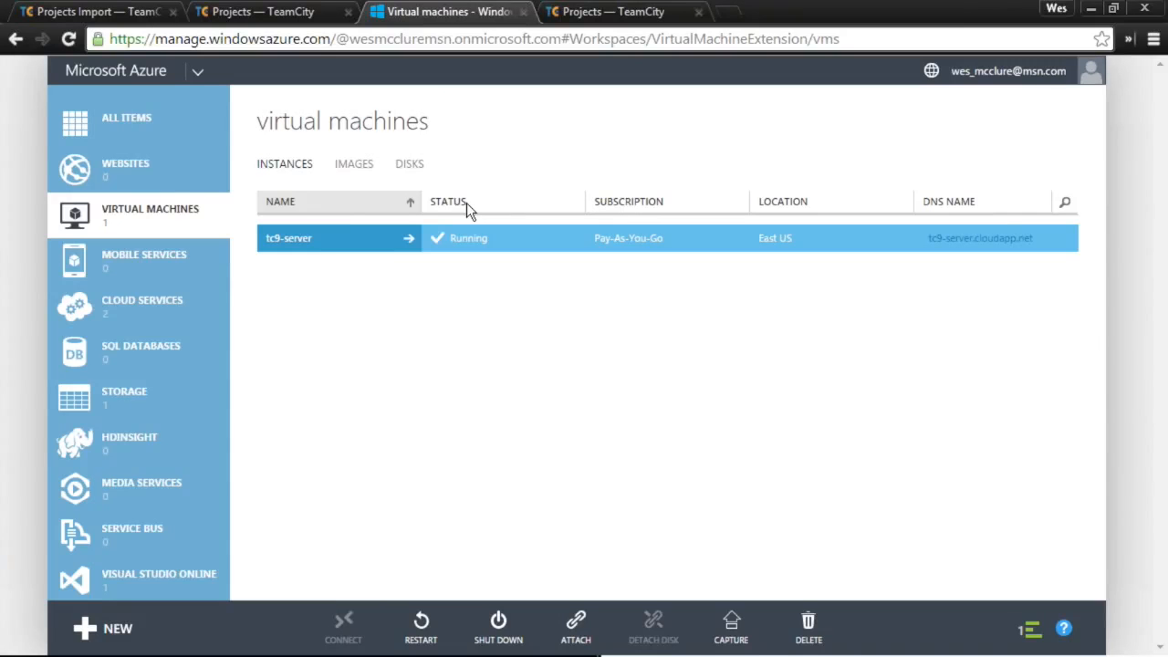
click(593, 11)
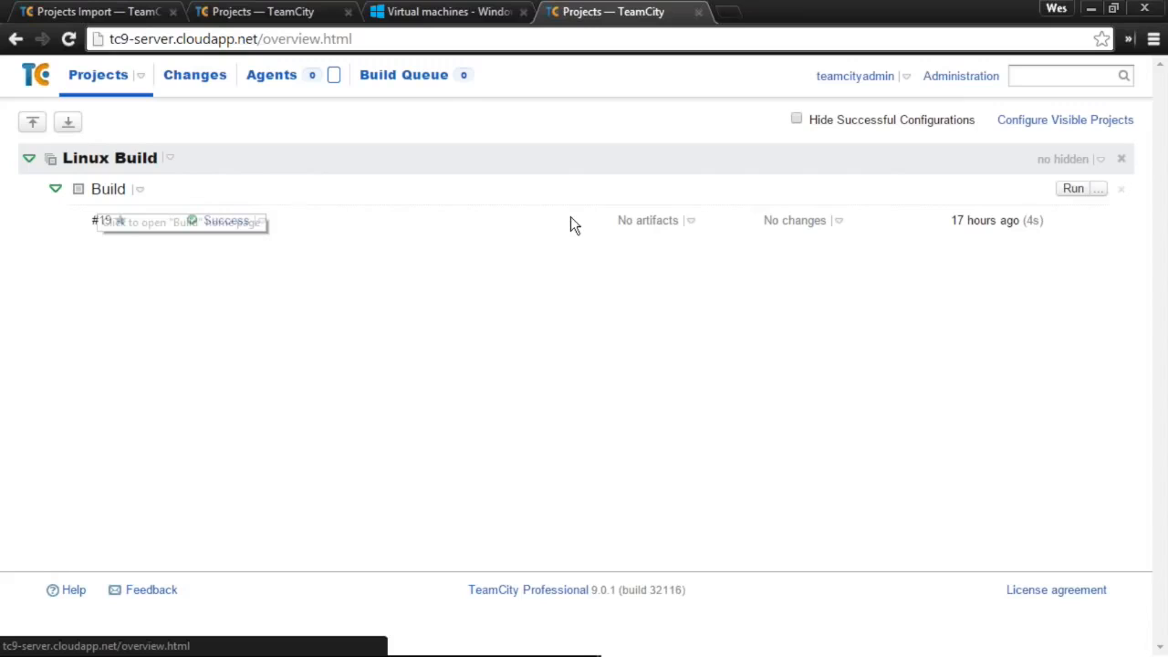
- Queue a new run of Linux Build
click(1056, 188)
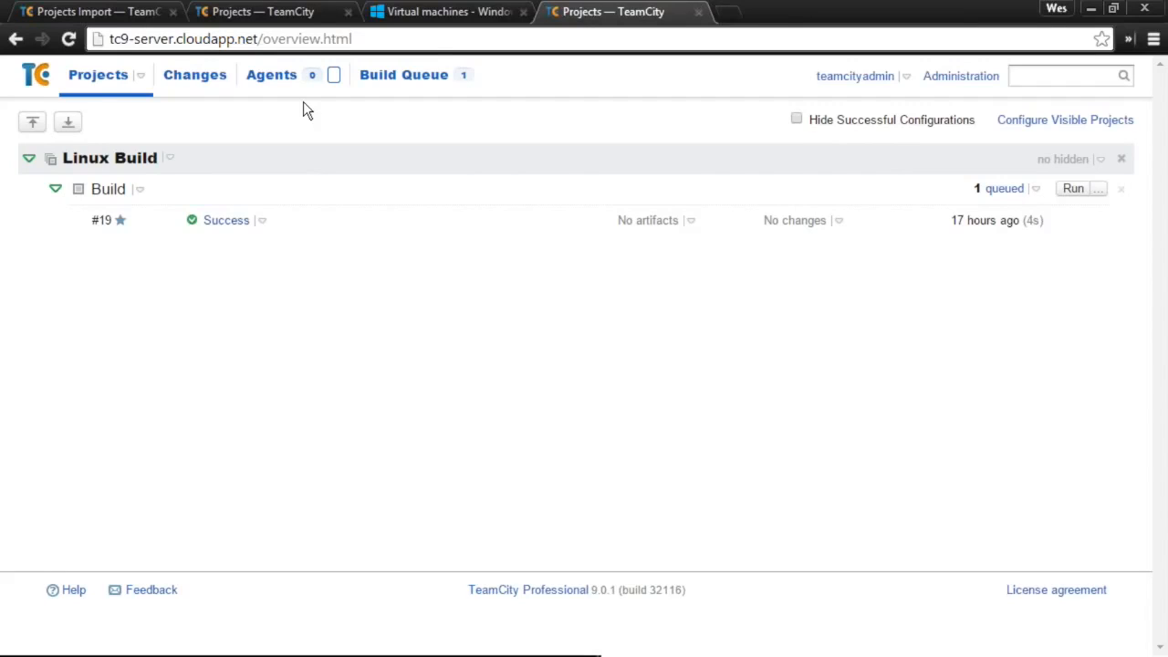
- Refresh the Azure virtual machines list to see Azure-5 starting, then return to TeamCity
click(456, 11)
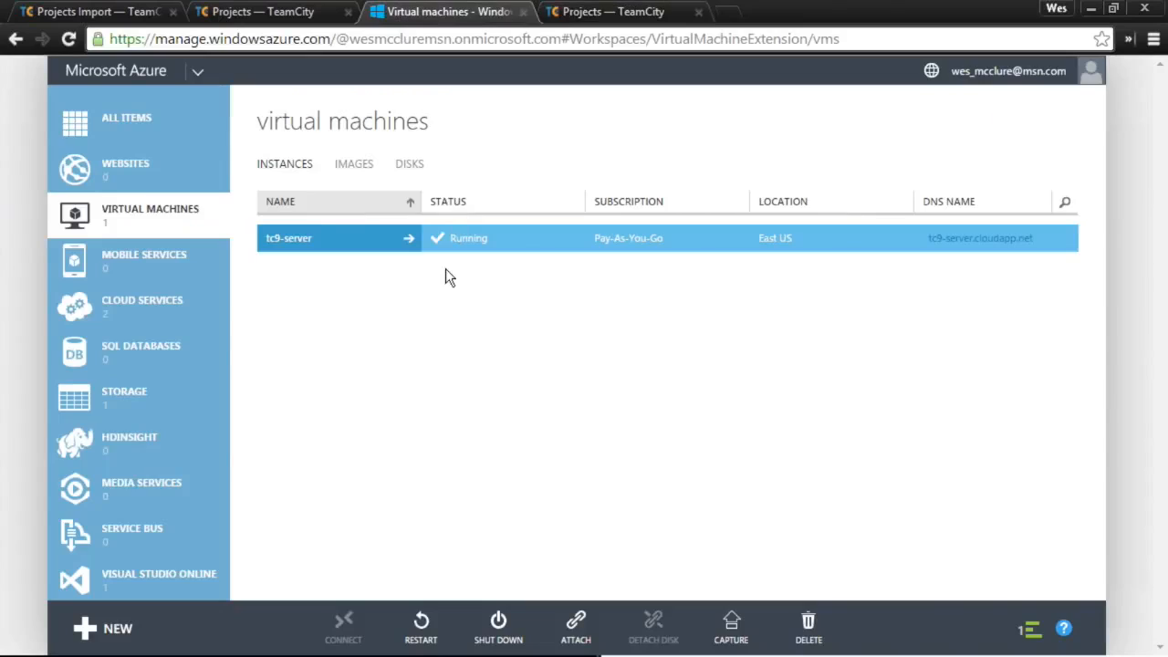
click(151, 235)
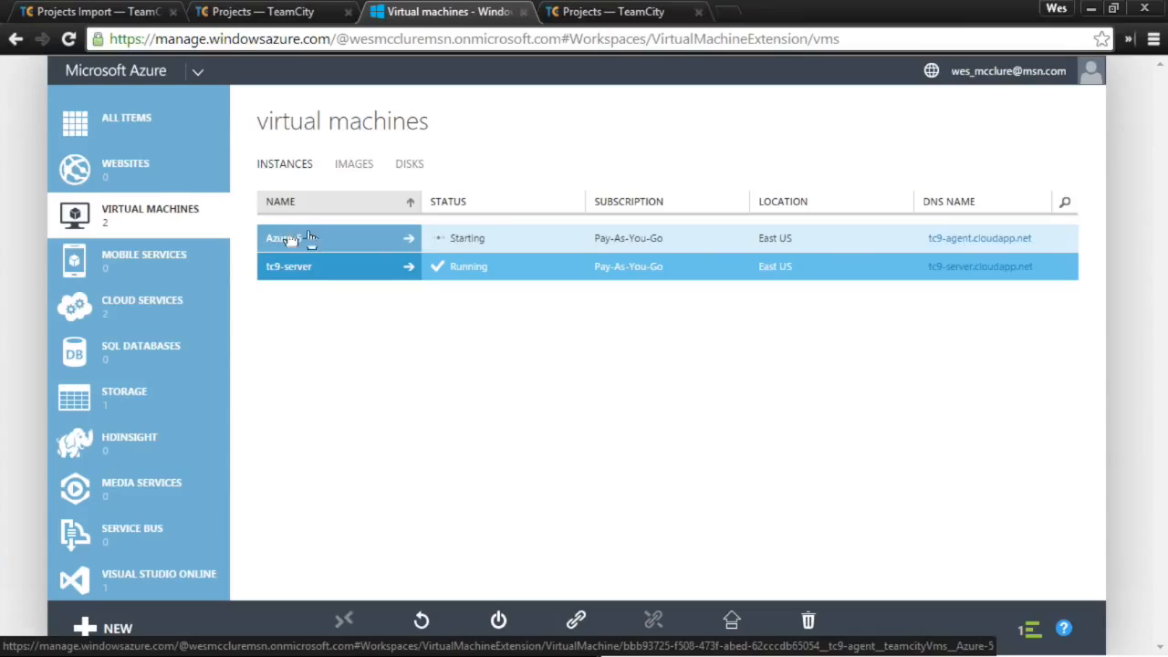
click(657, 13)
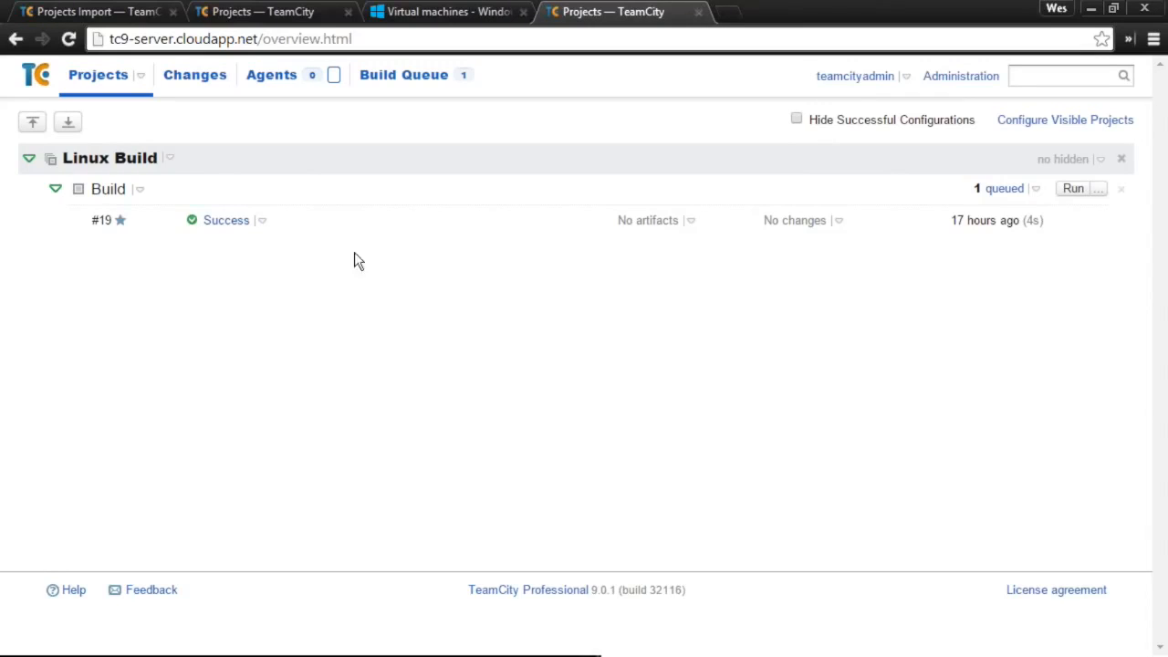
- Check the Azure Linux cloud profile running Azure-5 and the tc-agent-image-3 image in Azure
click(277, 78)
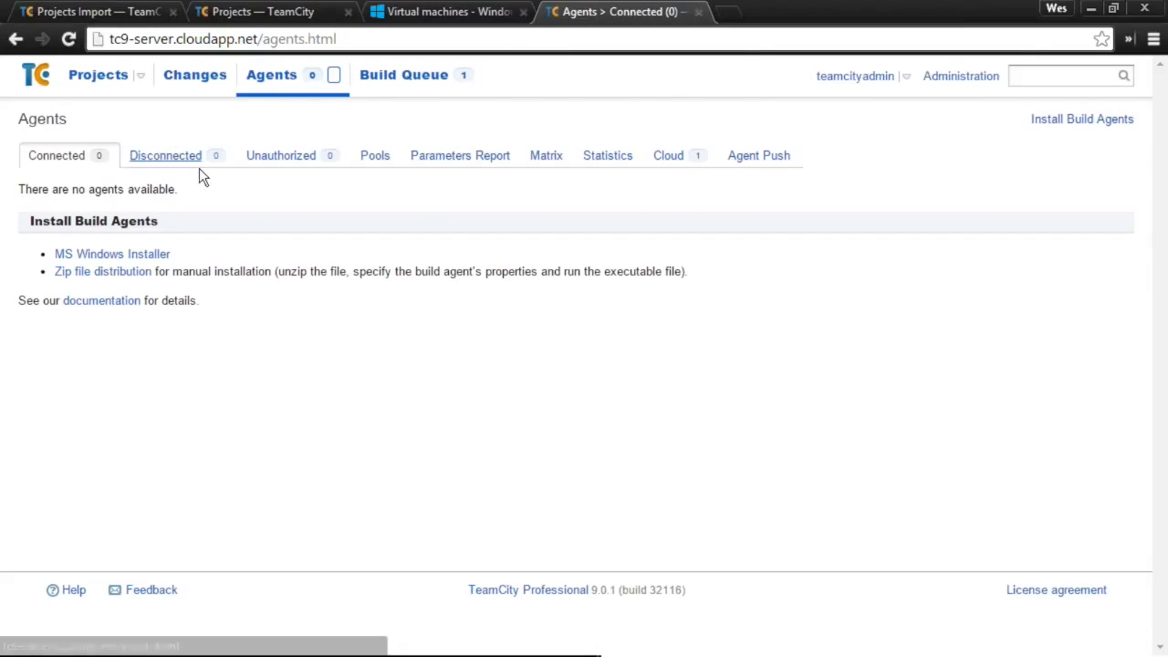
click(682, 159)
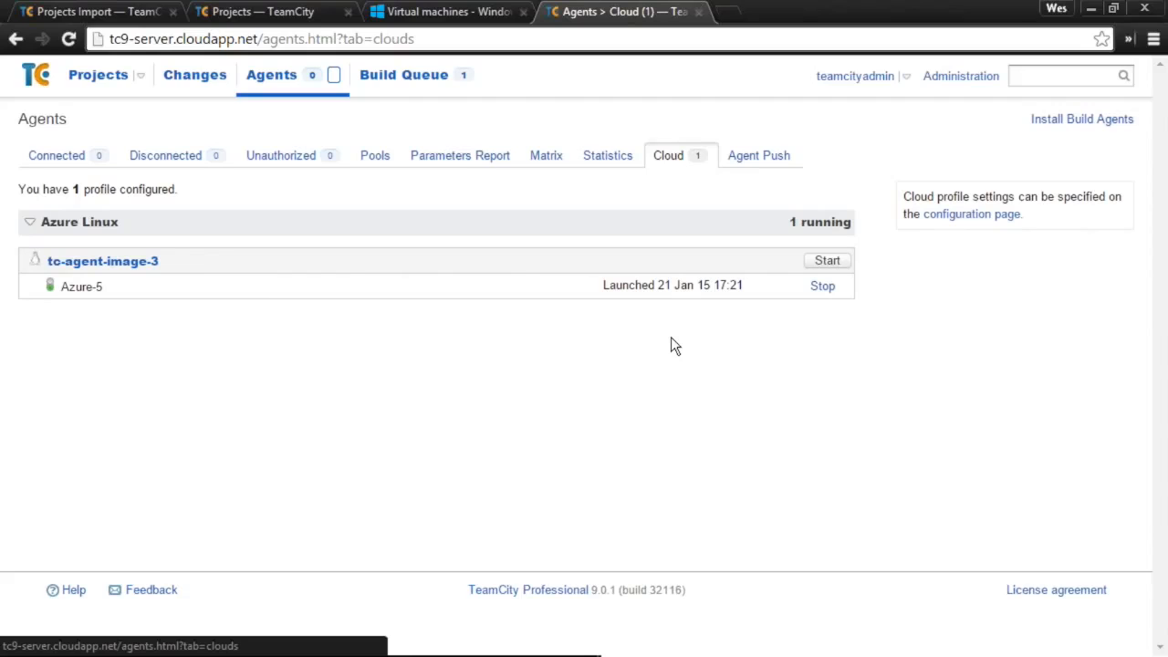
click(452, 11)
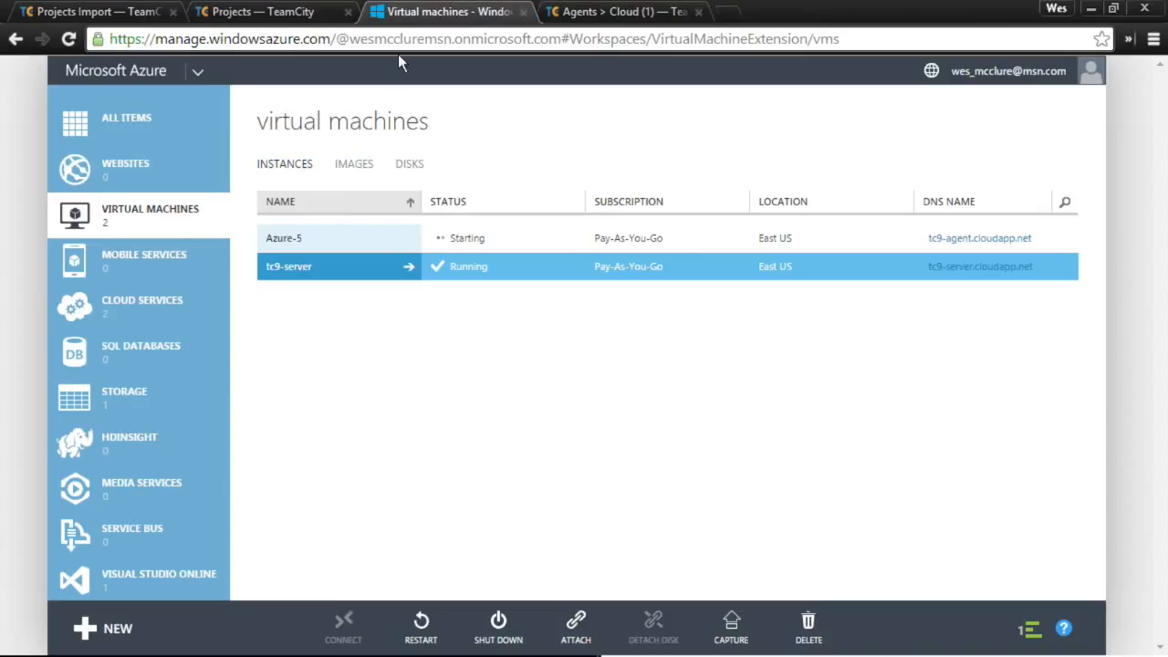
click(350, 166)
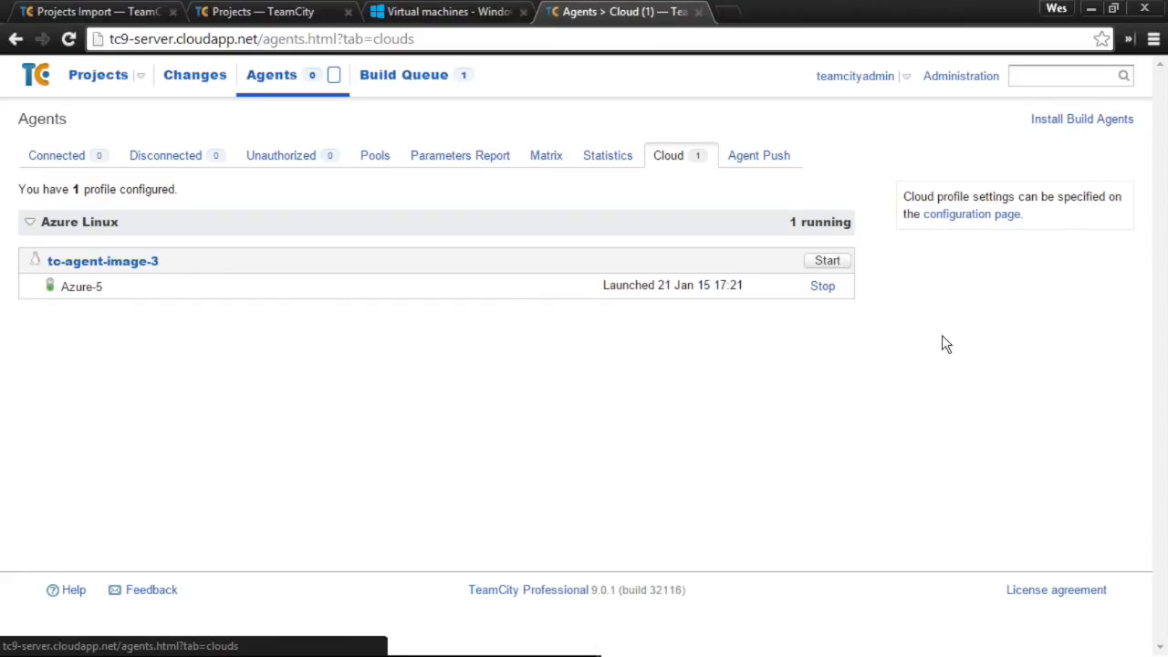
right_click(947, 221)
- Open the cloud configuration page in a new tab and start a new profile named Test
click(968, 230)
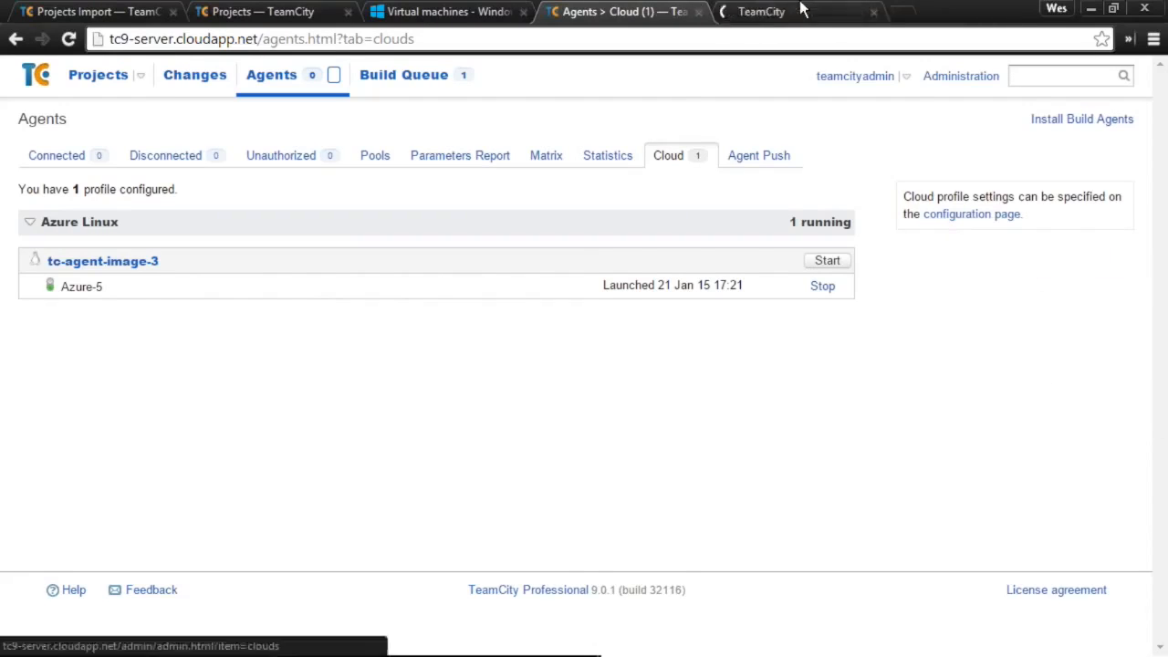
click(800, 11)
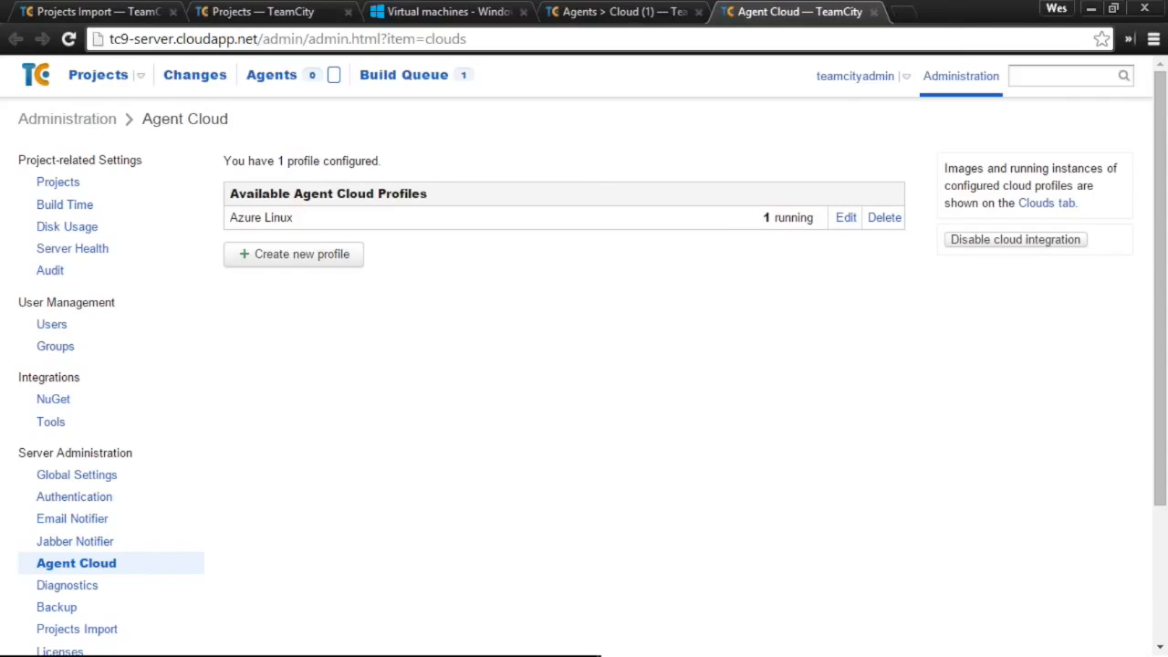
click(356, 261)
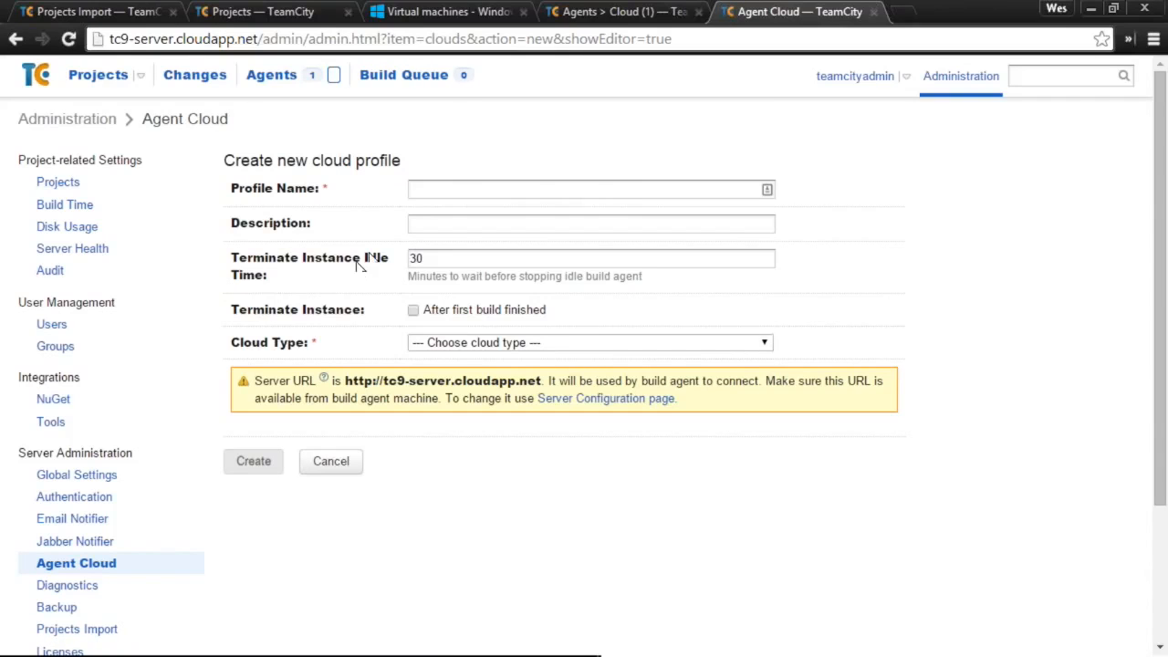
click(454, 189)
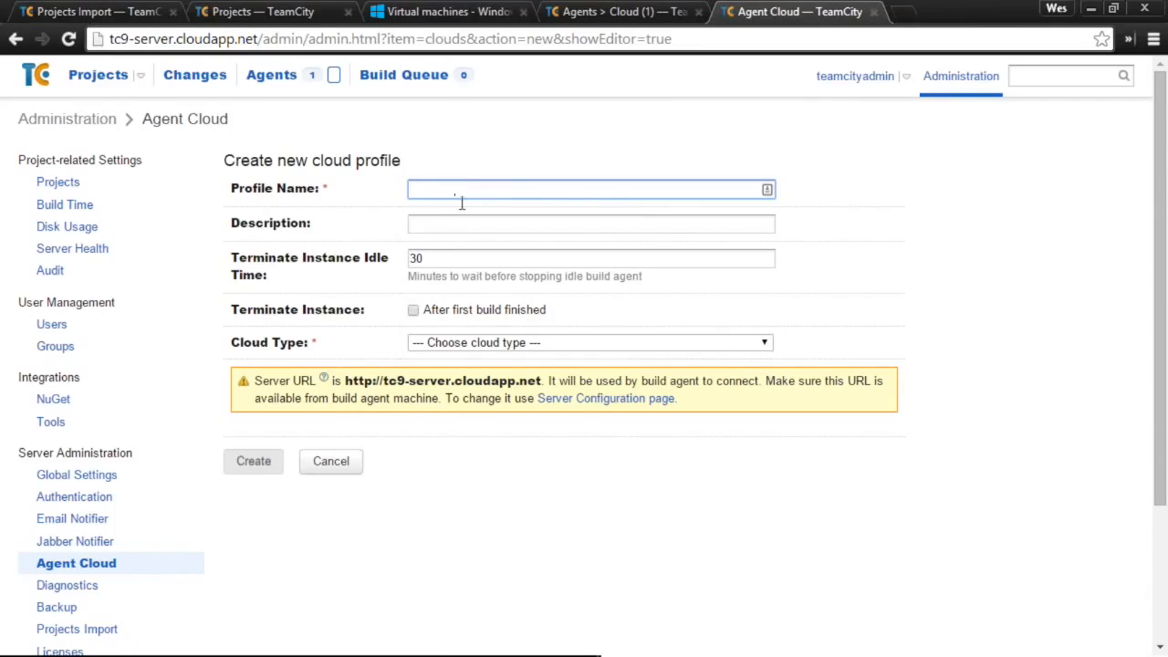
scroll(602, 281, down, 1)
scroll(562, 249, up, 1)
text(Test)
- Set the Test profile's cloud type to Azure, leaving it unsaved
click(509, 344)
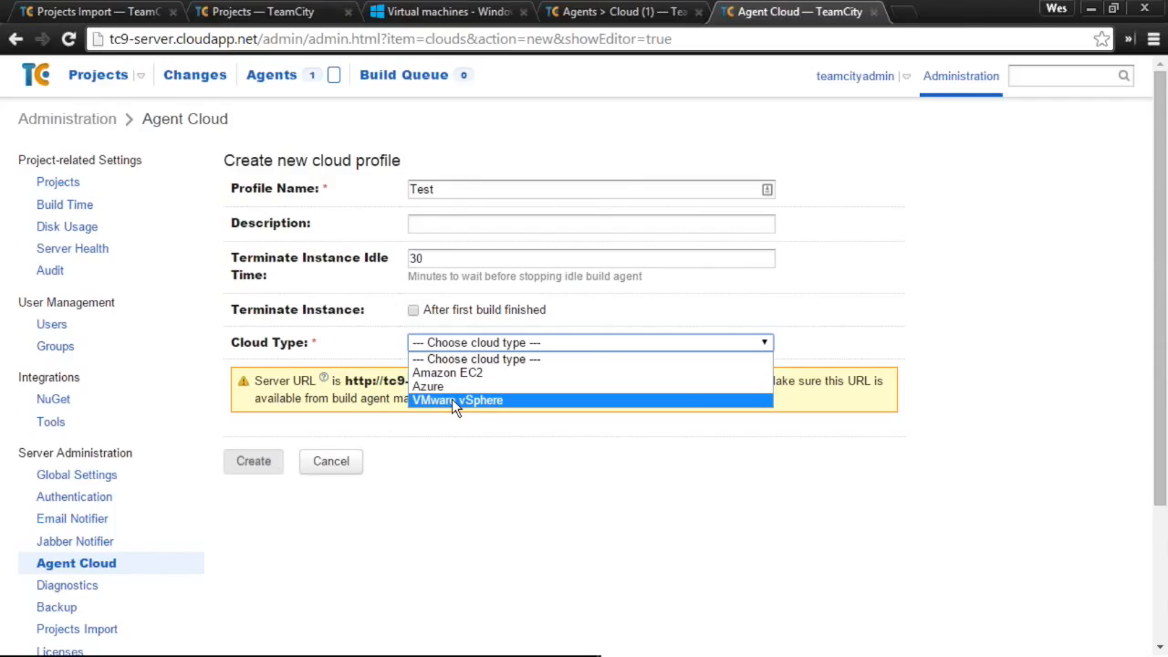
key(Up)
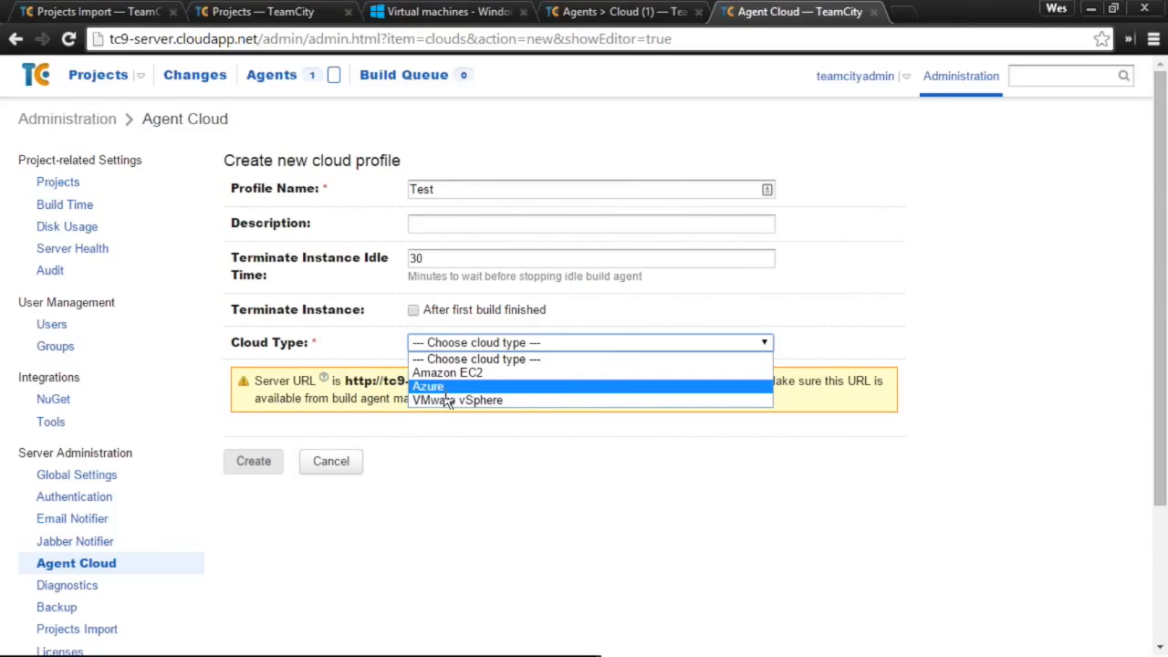
key(Return)
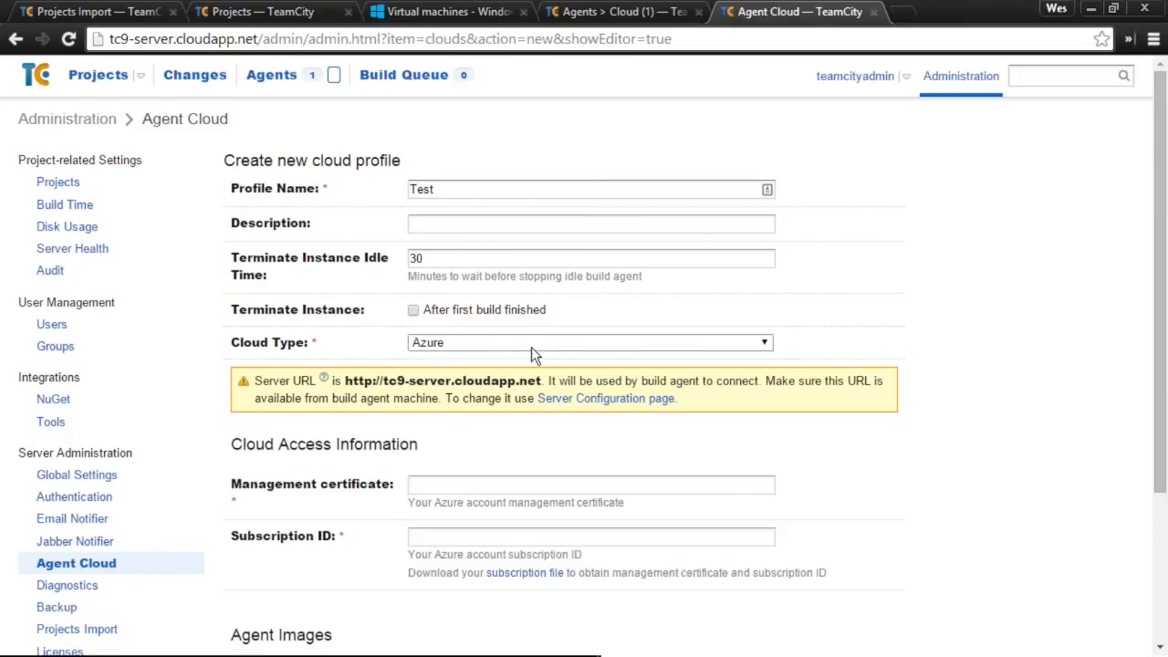
scroll(511, 353, down, 1)
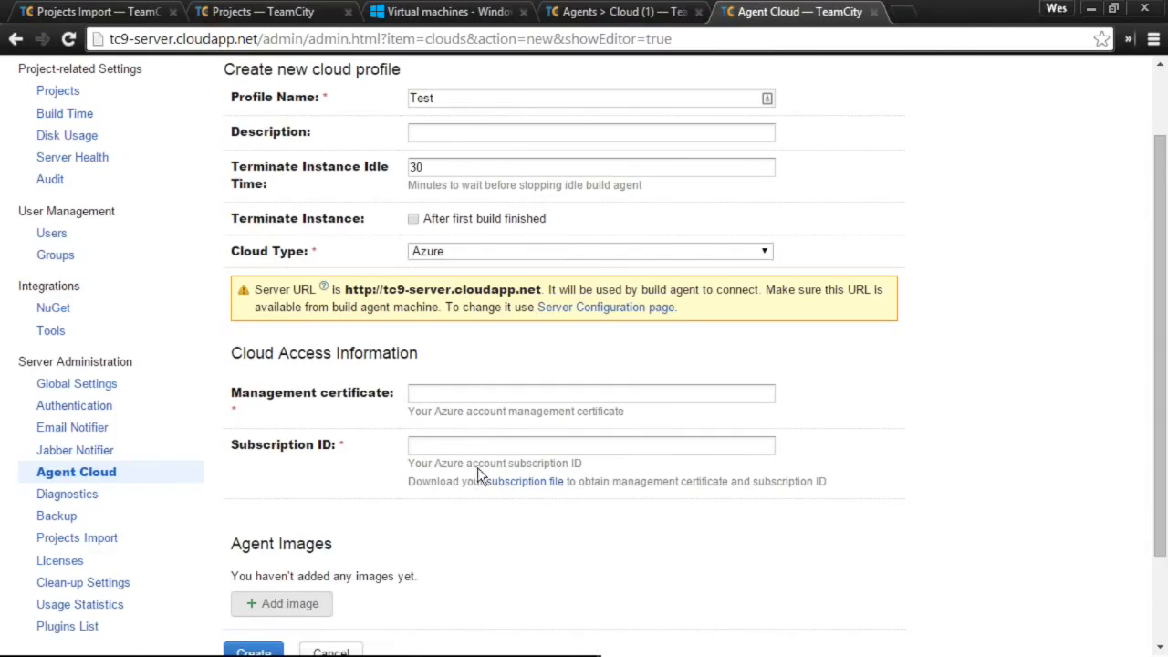
scroll(476, 462, down, 1)
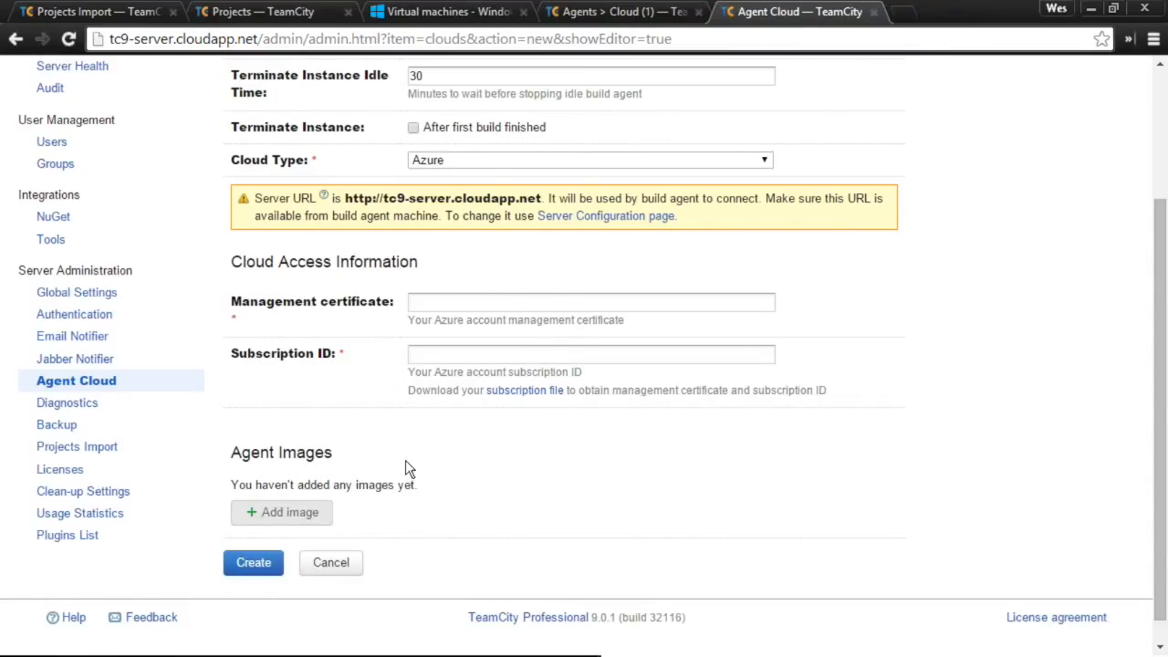
scroll(405, 460, up, 1)
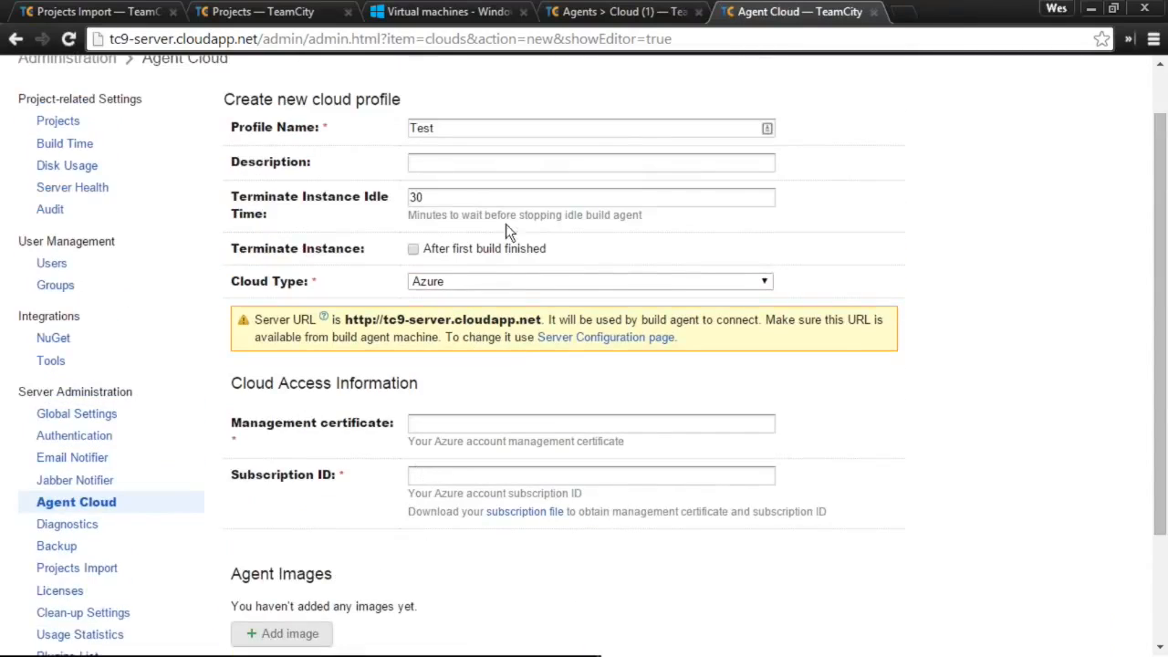
click(583, 13)
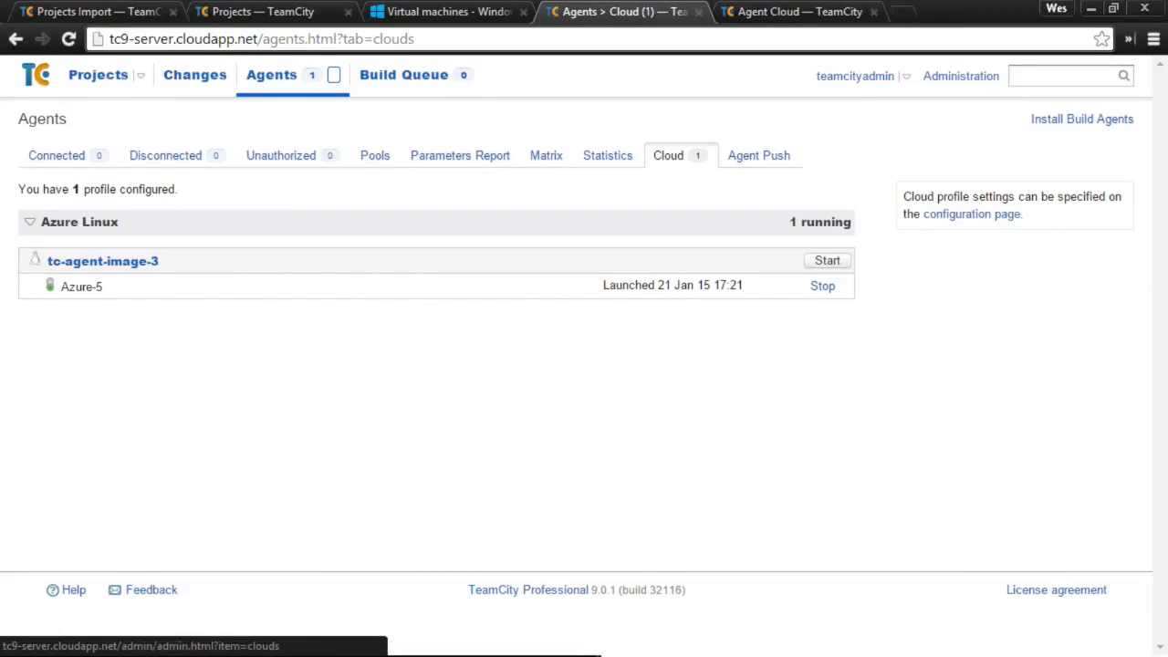
- Check the connected agents, then open the results of Linux Build #20
click(279, 77)
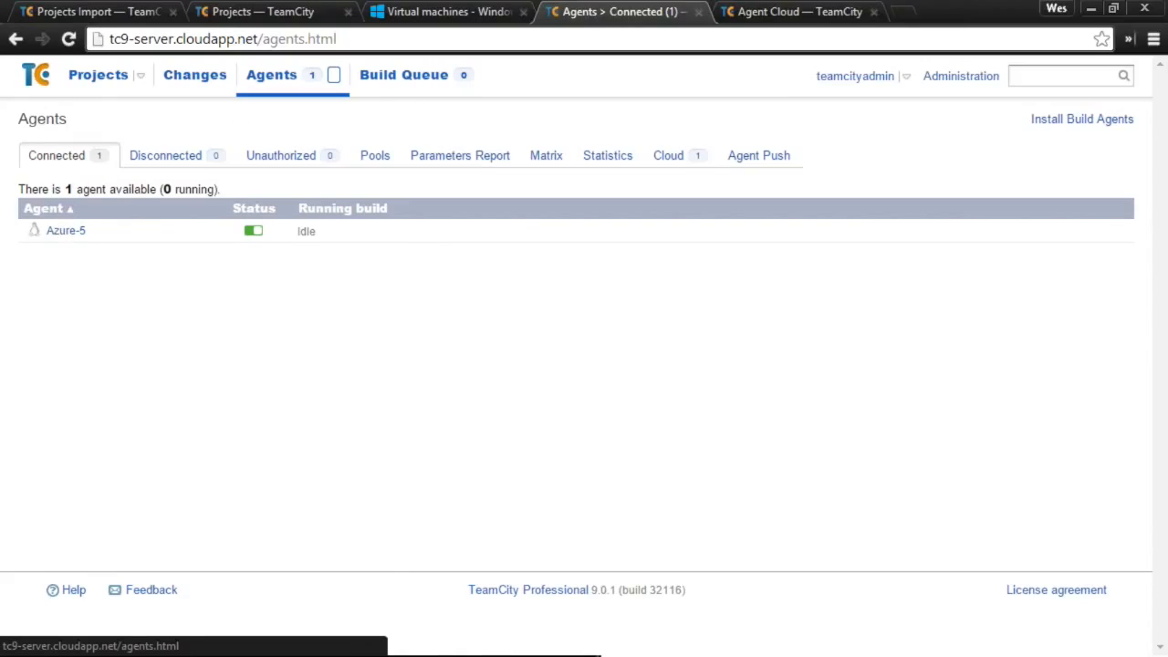
click(98, 77)
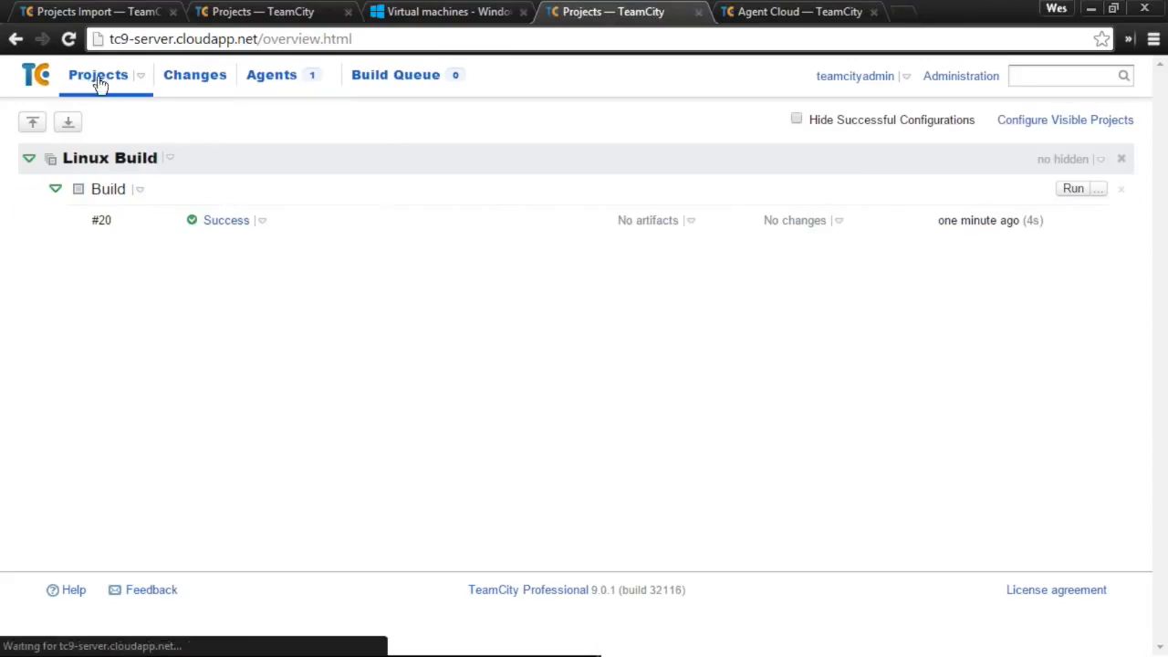
double_click(99, 222)
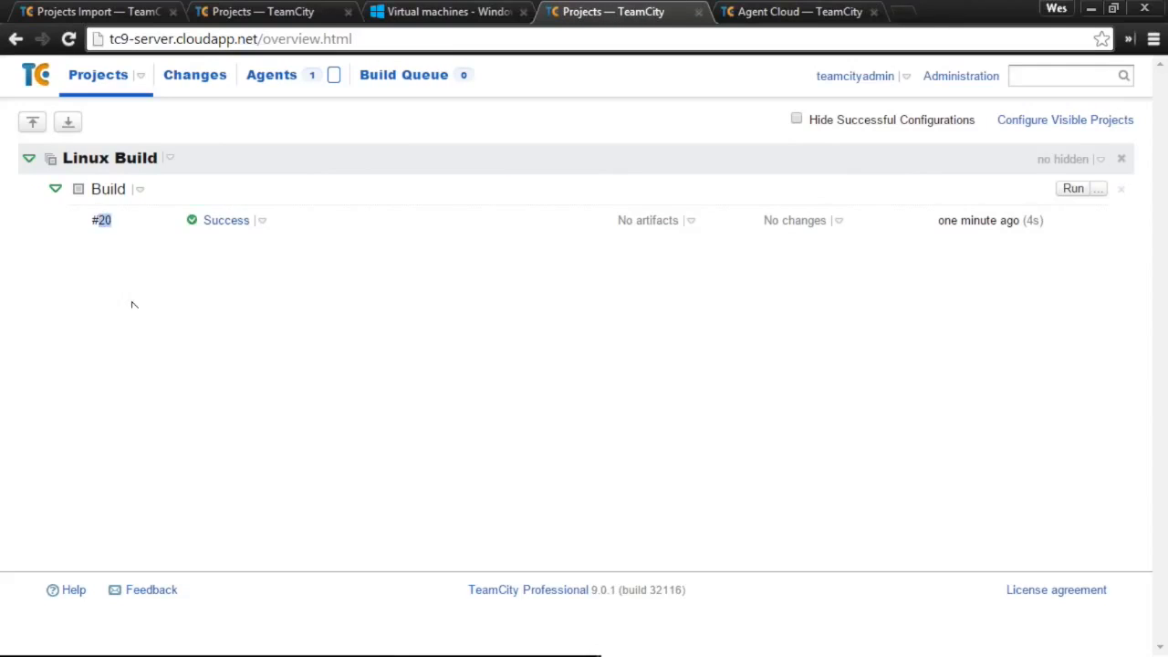
click(217, 223)
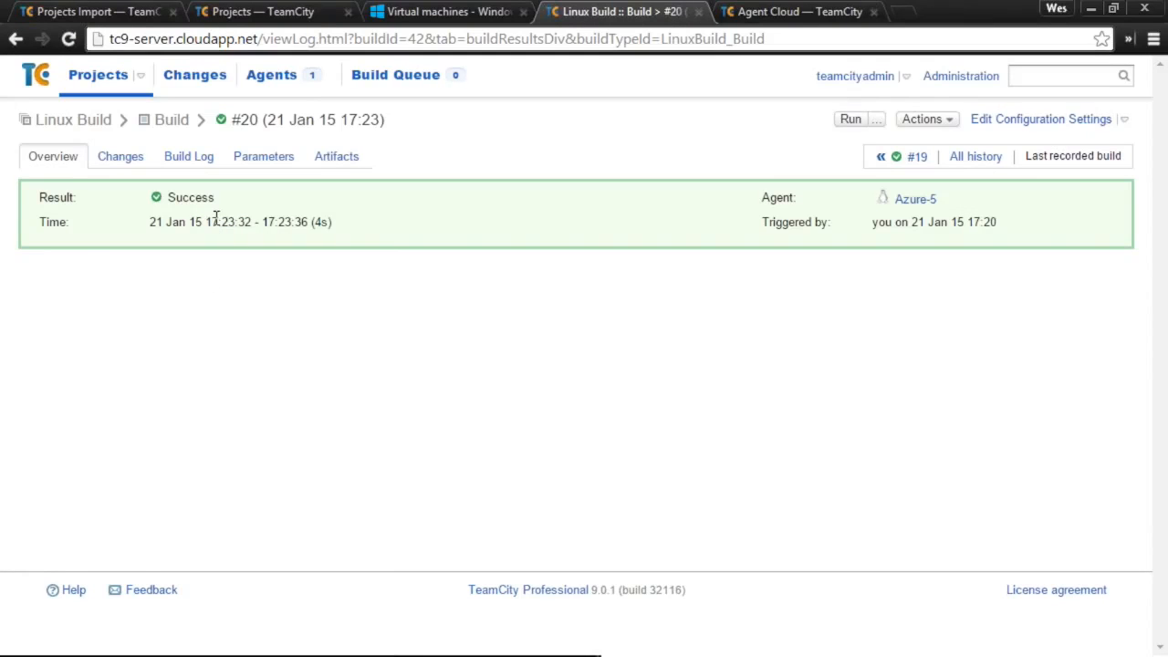
- Highlight %teamcity.agent.name% in the Command Line step script of the build configuration
right_click(1038, 124)
click(1038, 129)
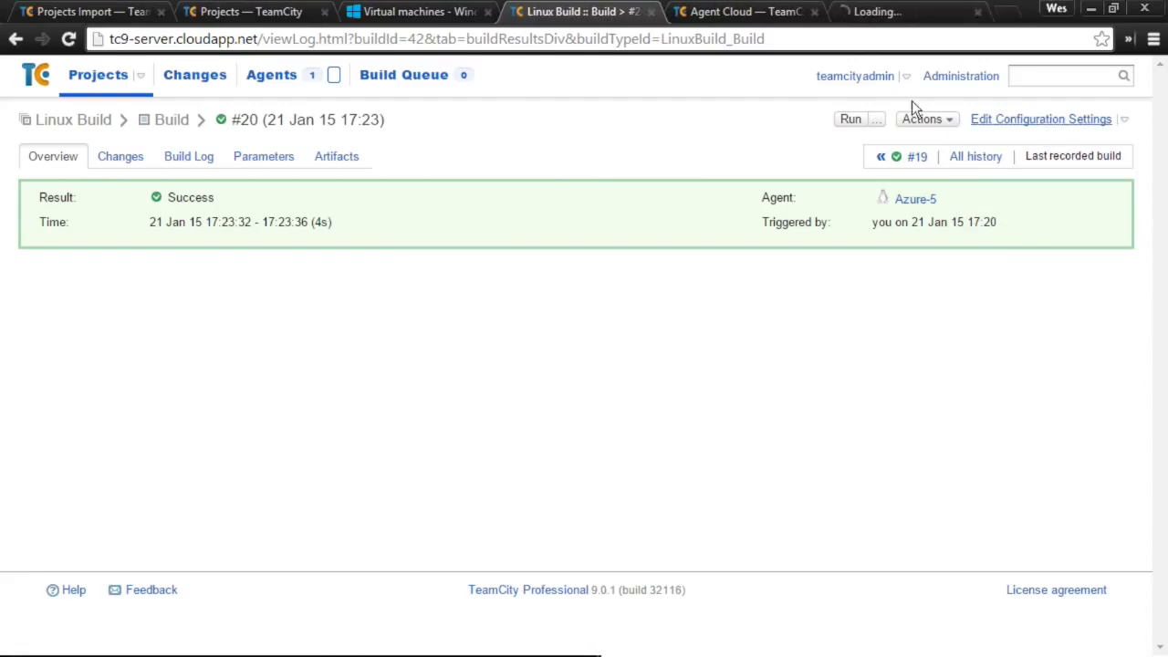
click(891, 10)
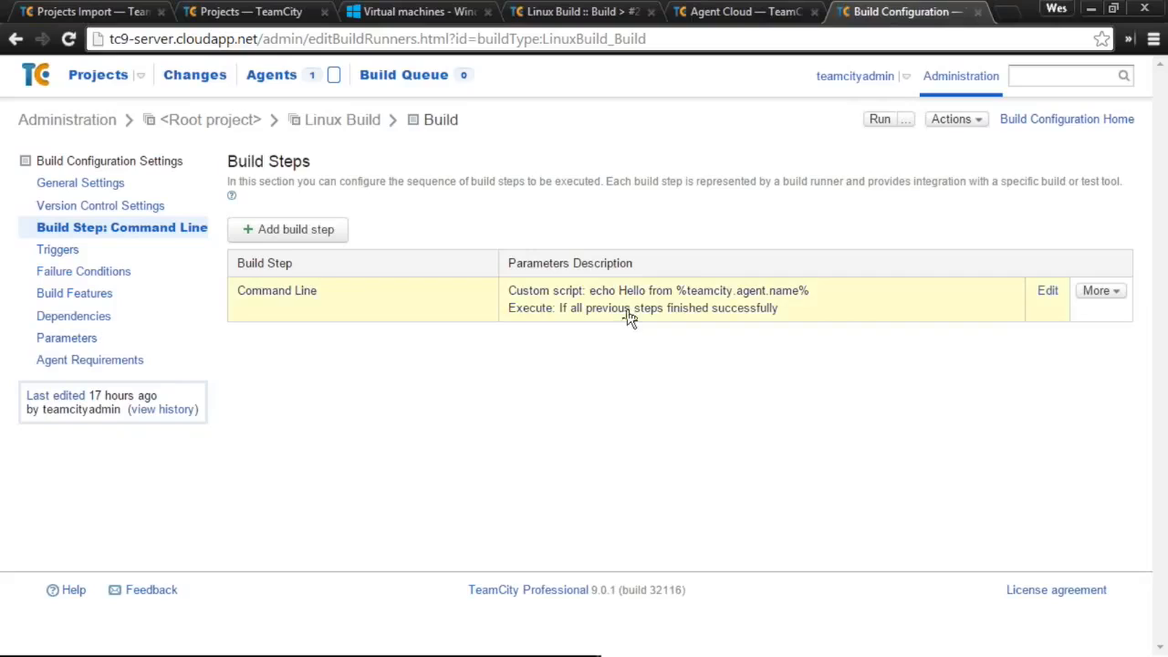
click(743, 376)
drag(744, 376, 587, 354)
- Close the extra settings tabs and return to the Linux Build #20 overview
click(781, 11)
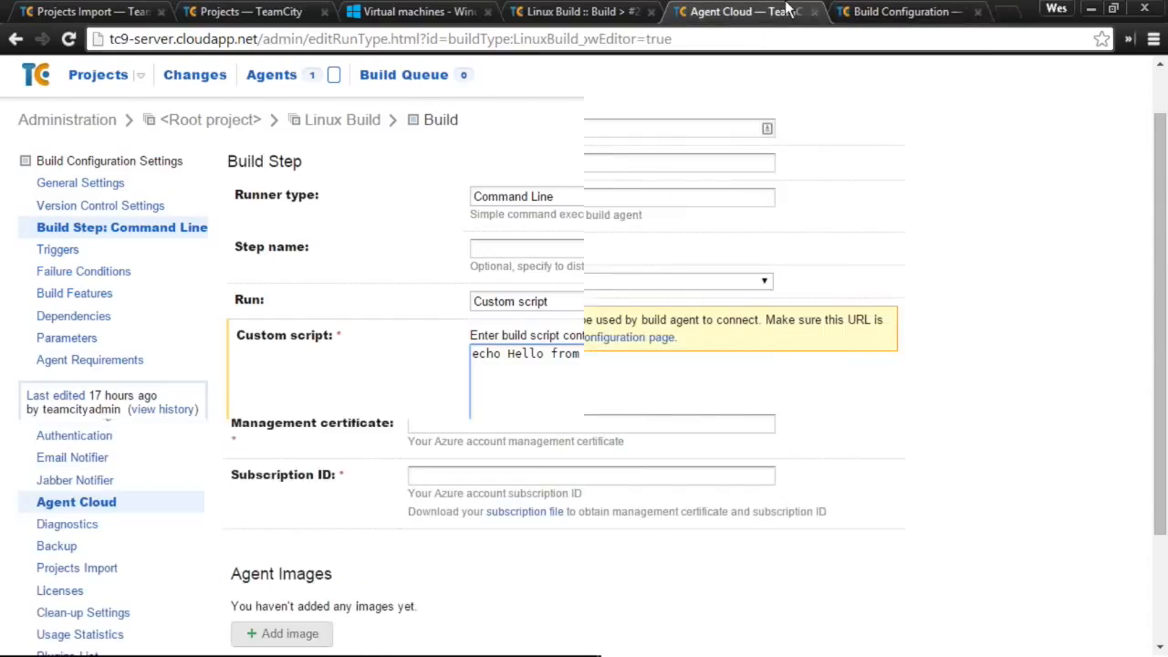
click(868, 13)
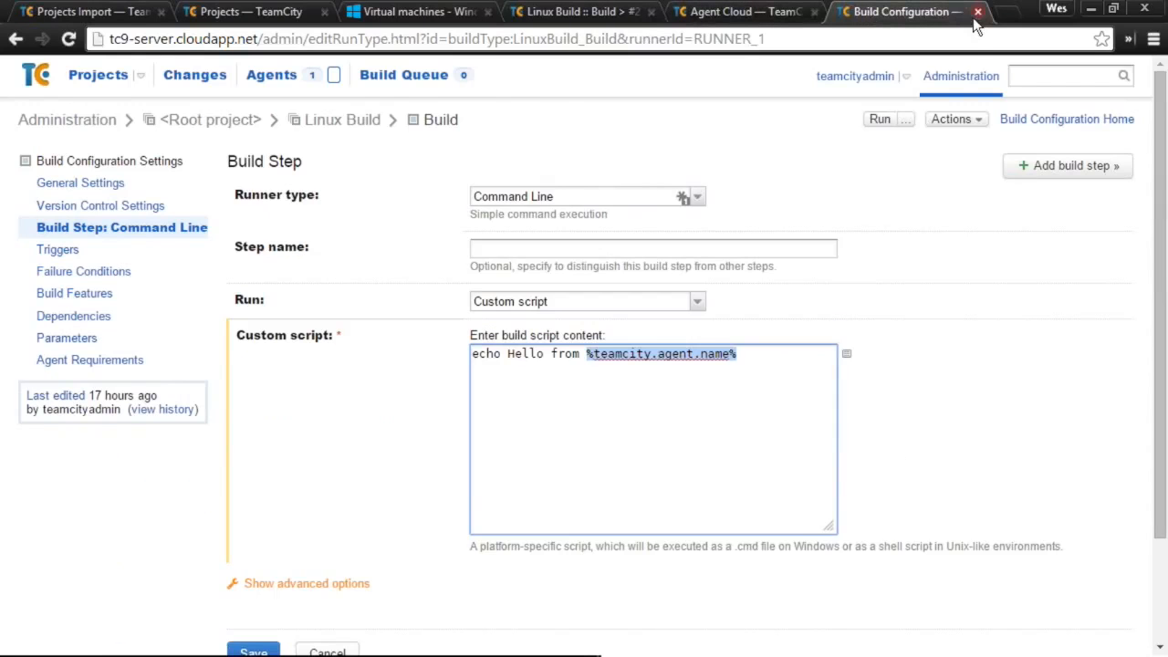
click(977, 12)
click(664, 11)
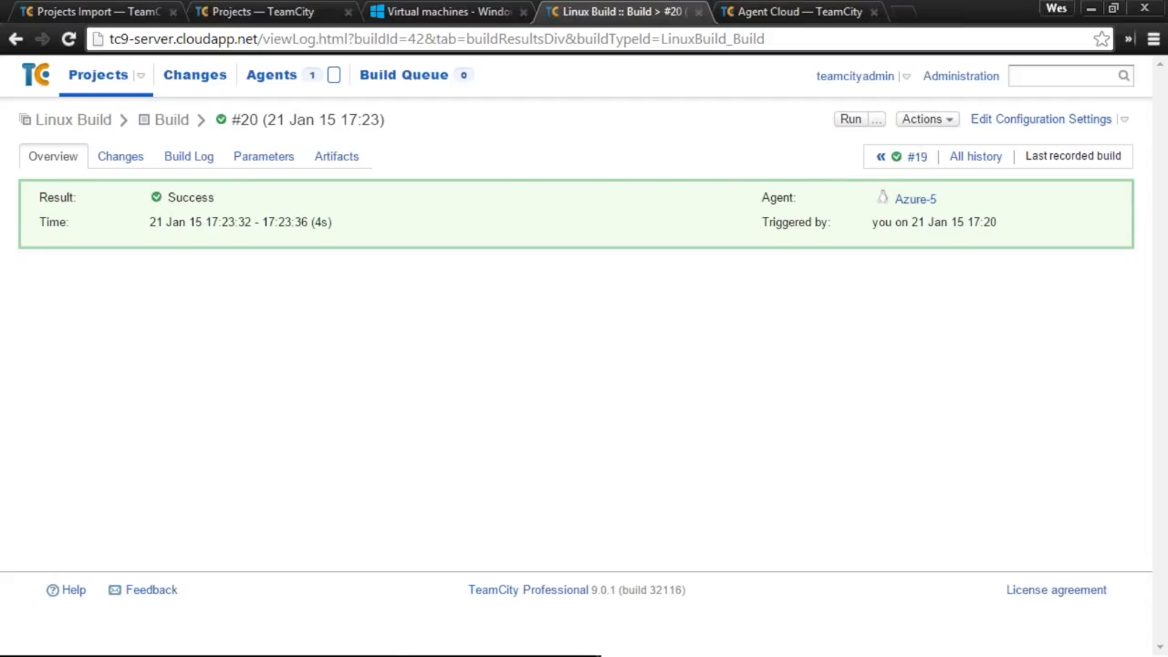
- Show 'Hello from Azure-5' in build #20's Command Line log, then list Azure-5 as the idle agent
click(191, 153)
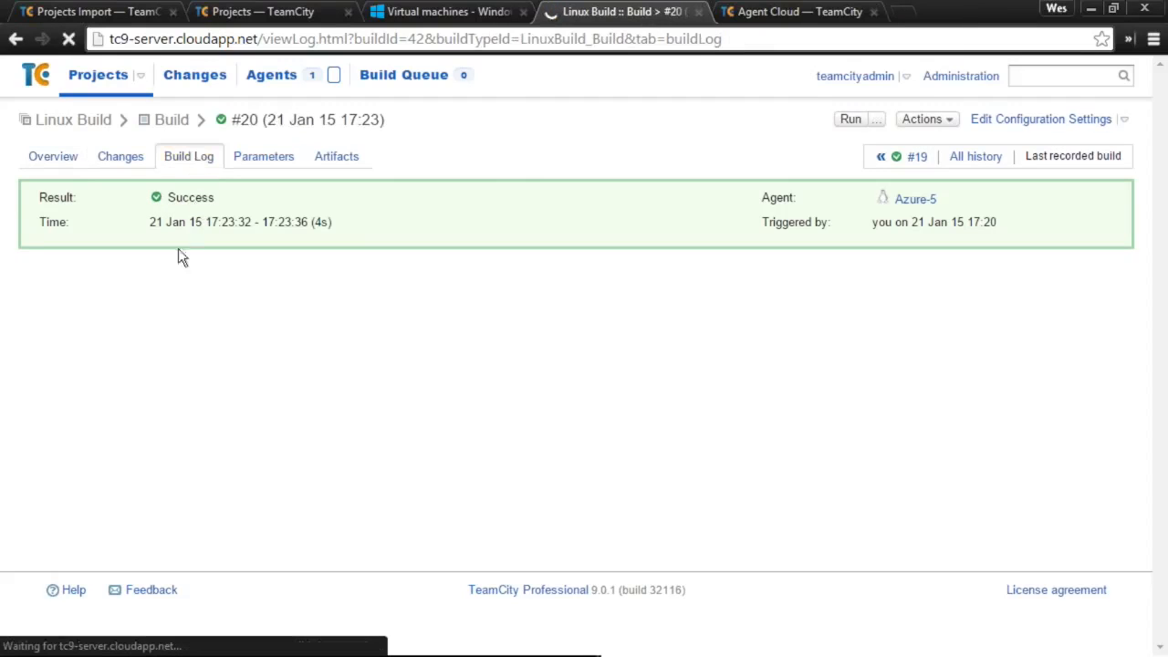
click(94, 320)
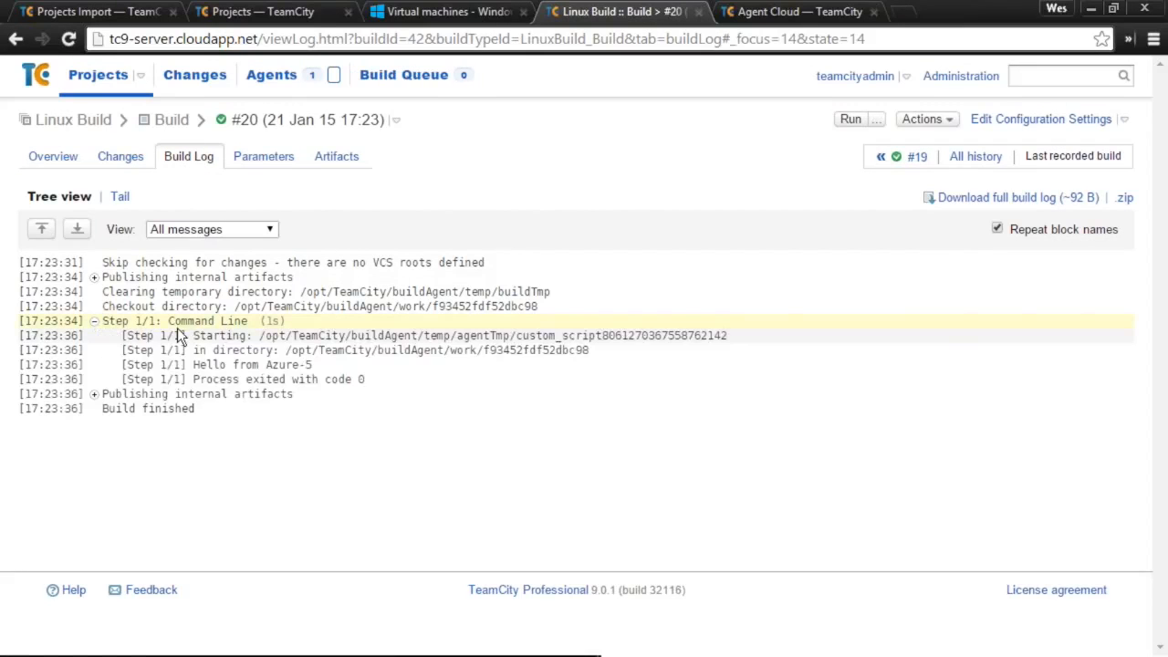
drag(312, 364, 266, 359)
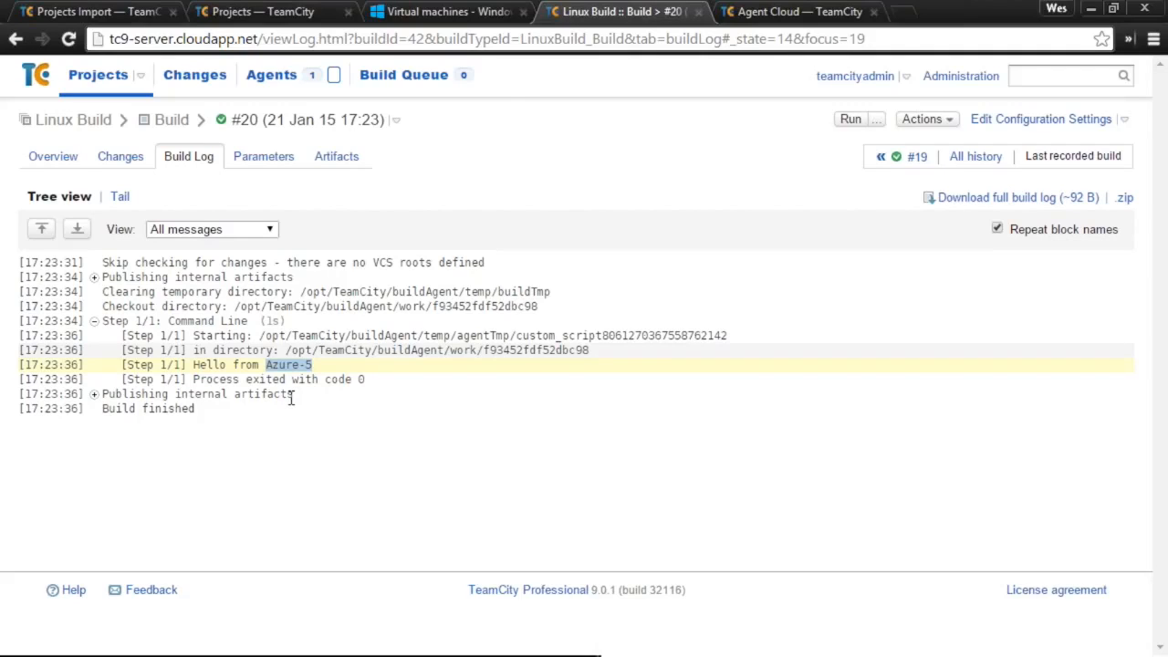
click(270, 75)
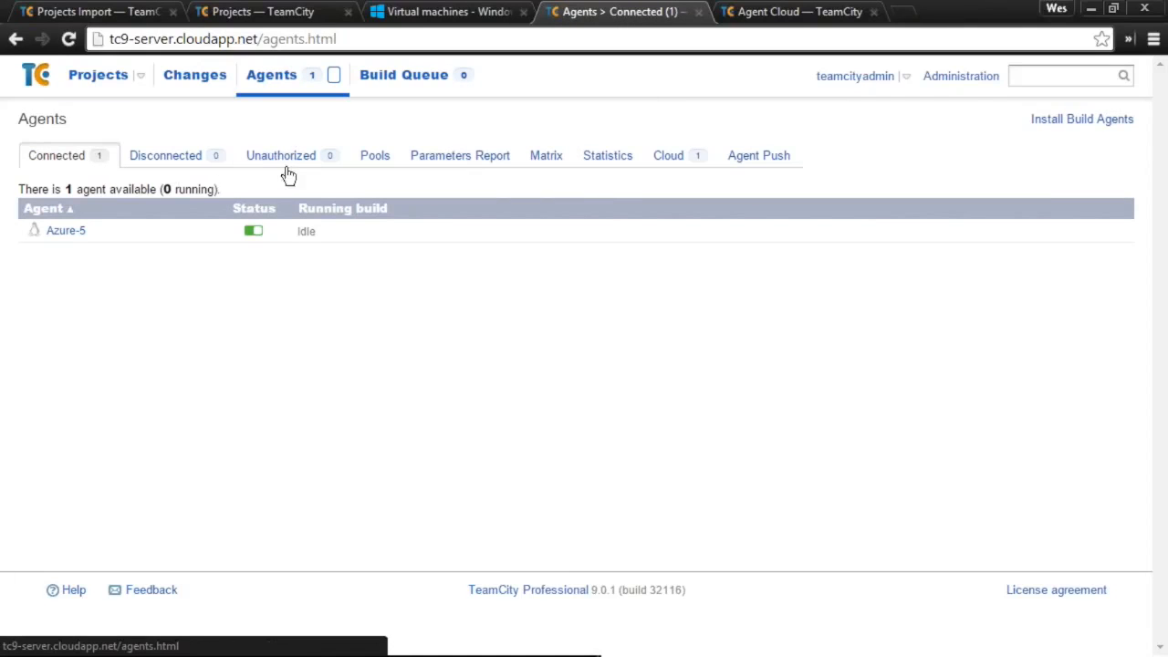
- Note 'Agent licenses left: 2' under Unauthorized agents, then view the local Projects Import status
click(263, 157)
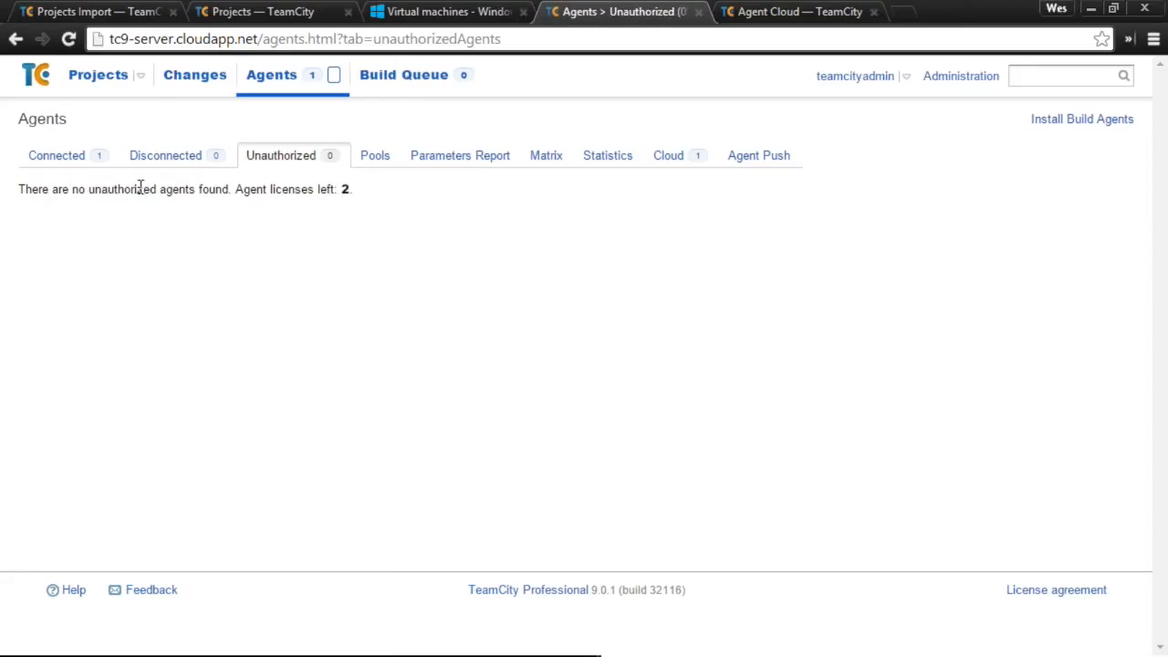
drag(353, 190, 237, 192)
click(119, 9)
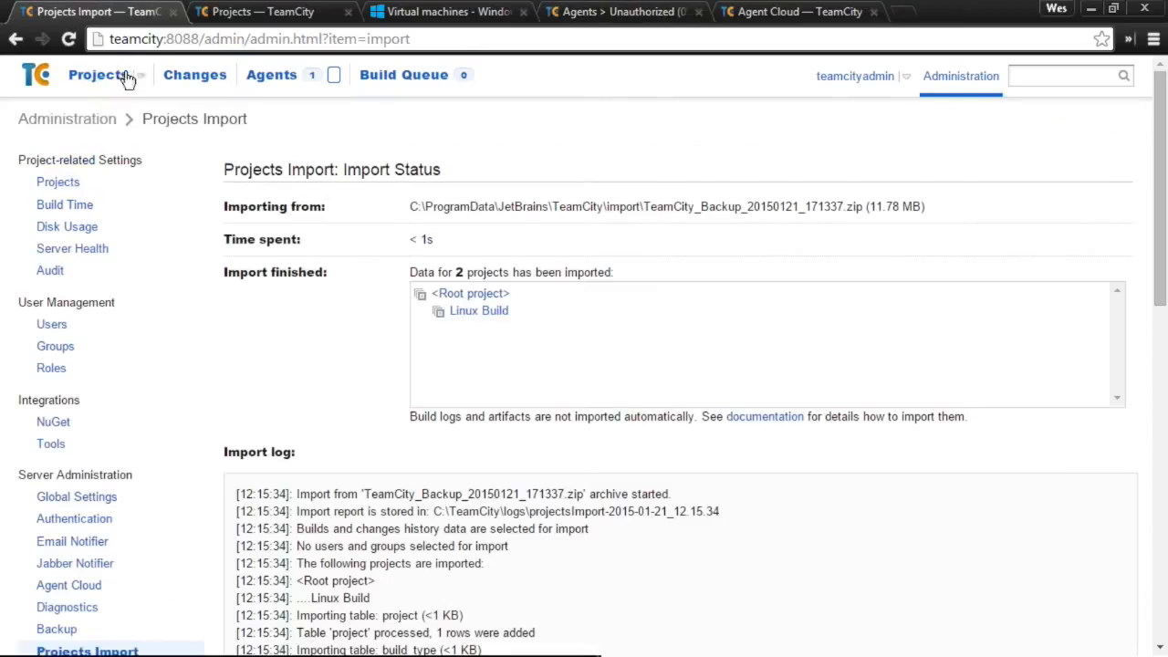
- Navigate to the Page Speed Custom Statistic configuration's Command Line build step
click(100, 79)
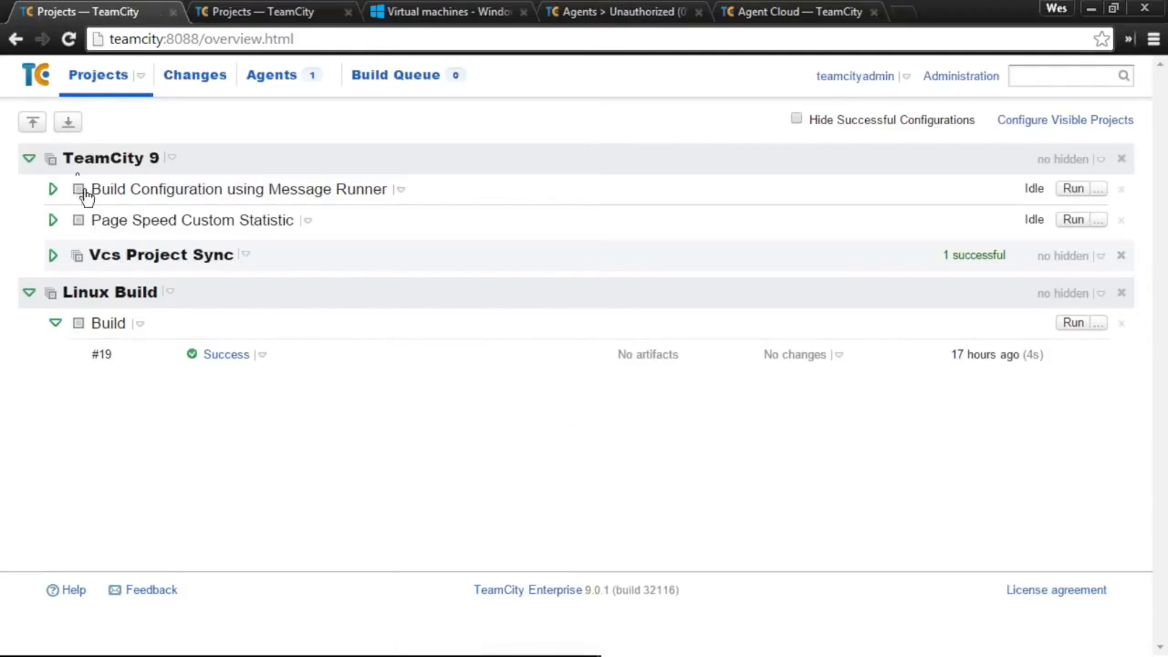
click(140, 225)
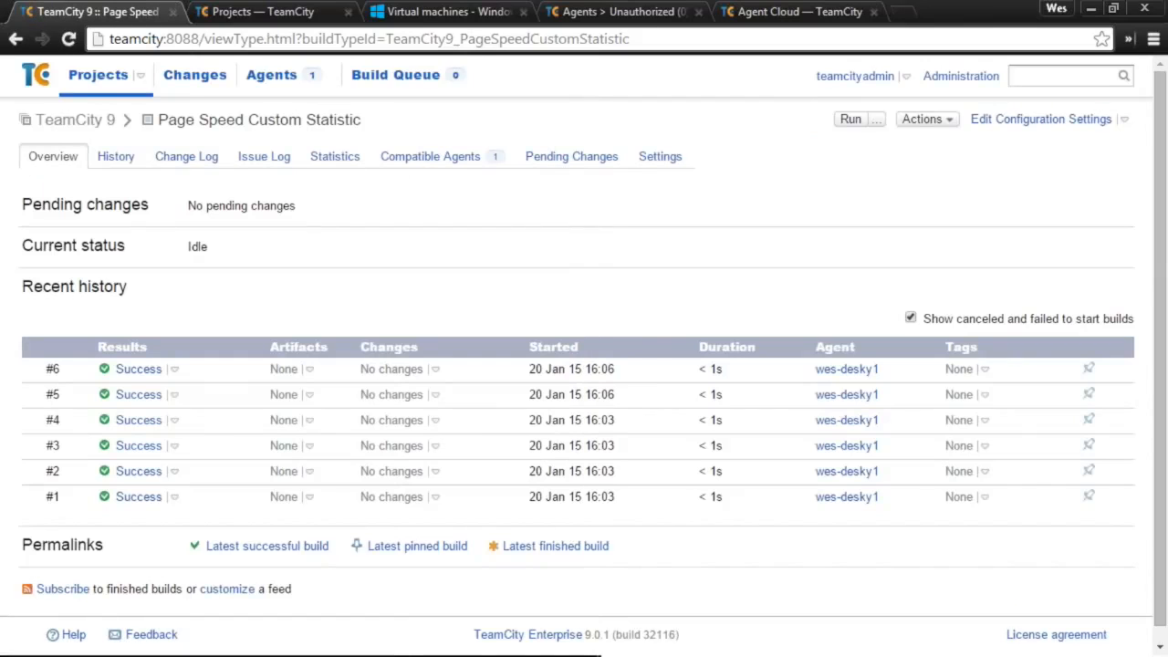
click(991, 119)
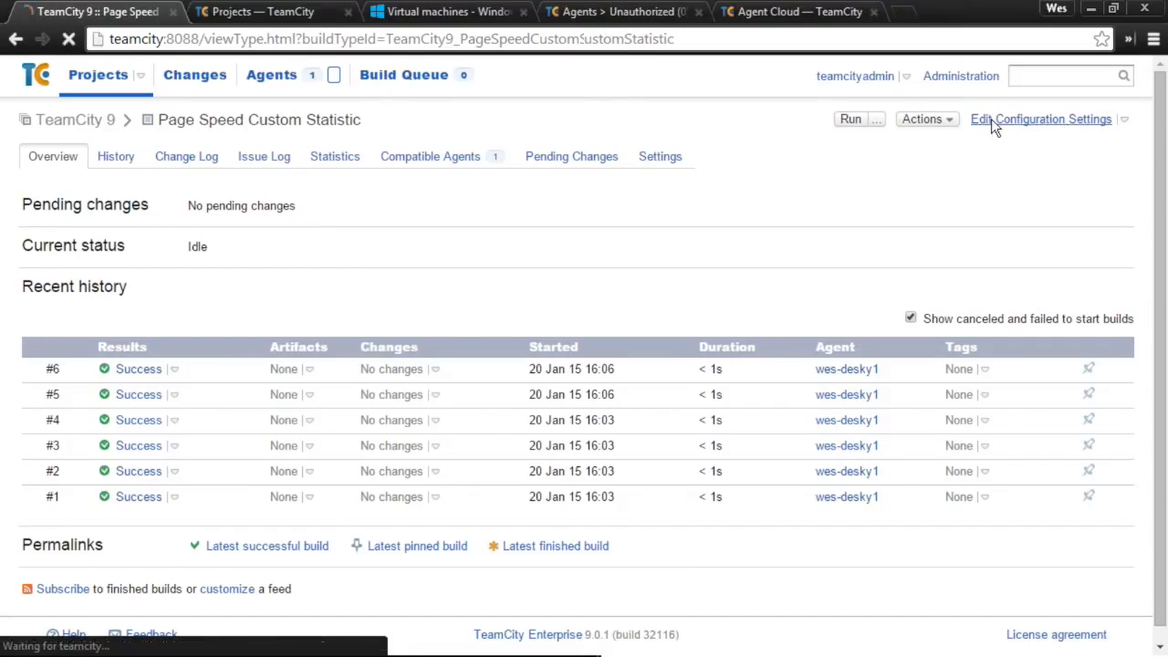
click(172, 228)
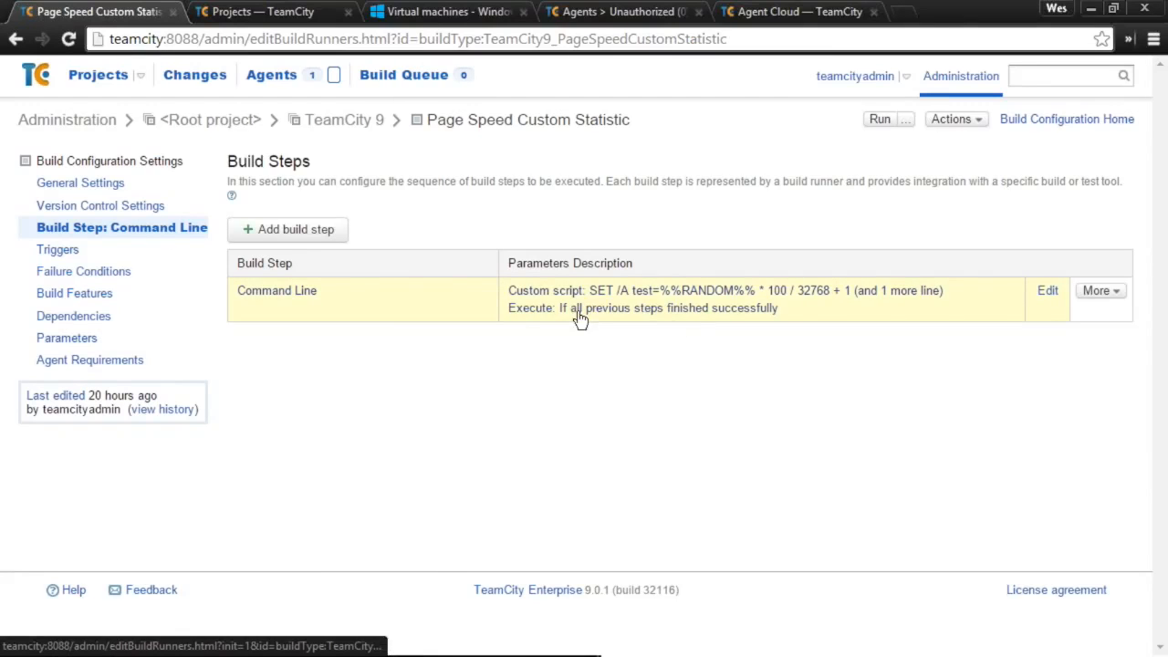
click(664, 323)
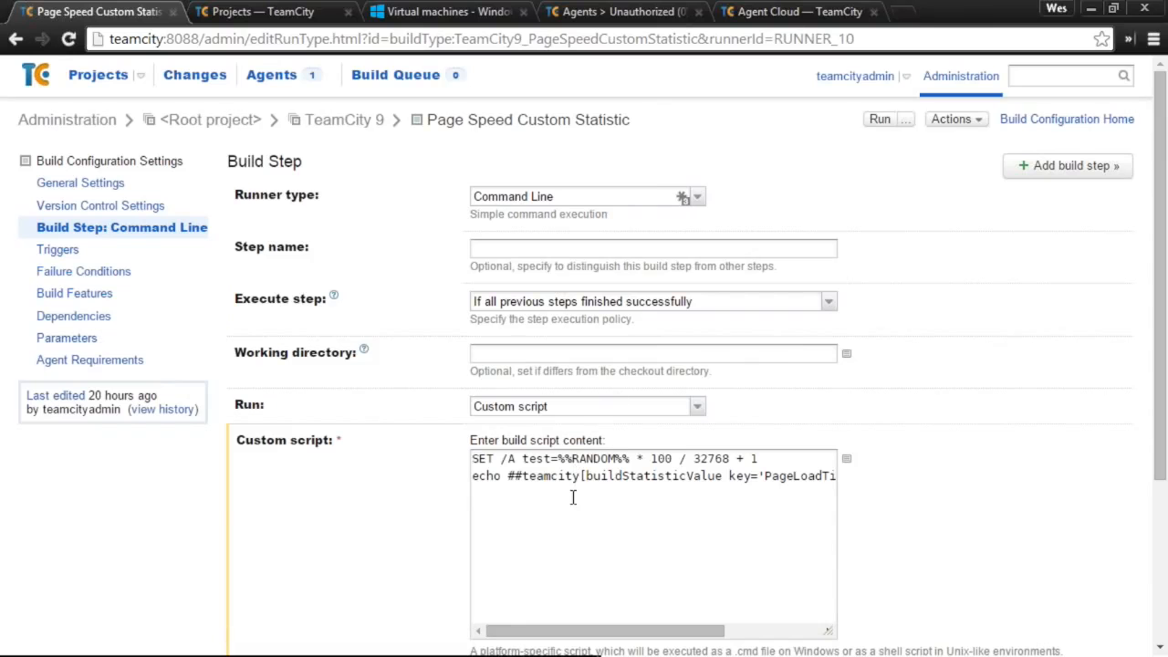
- Highlight the PageLoadTime statistic key and the test variable value in the custom script
drag(600, 631, 794, 633)
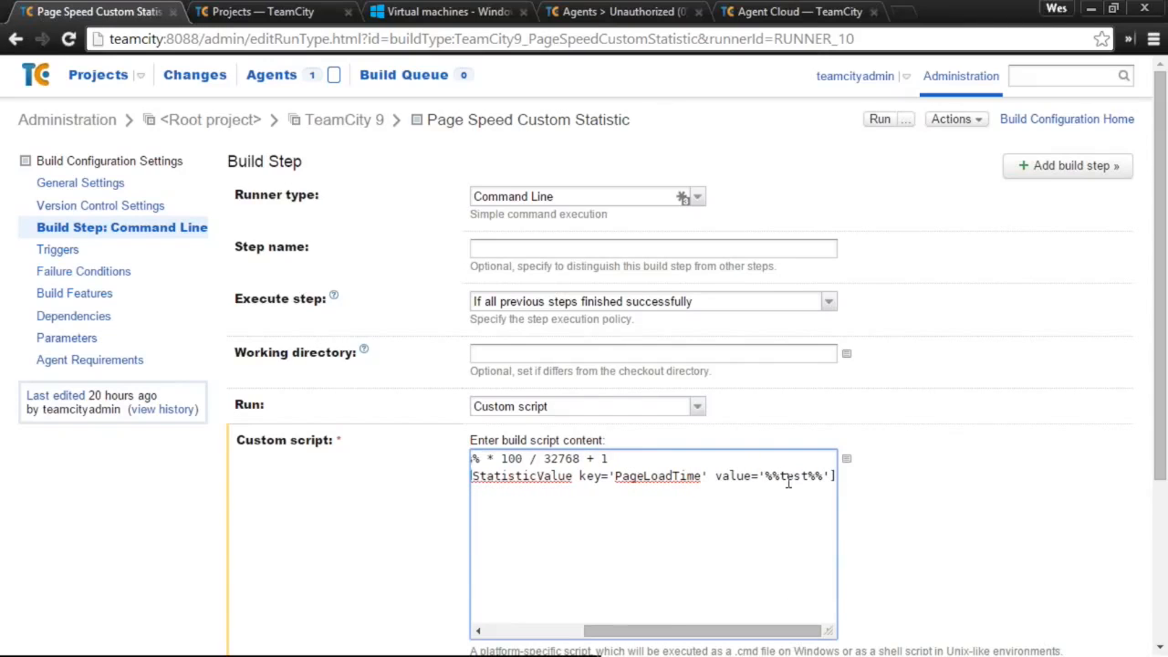
drag(669, 627, 559, 617)
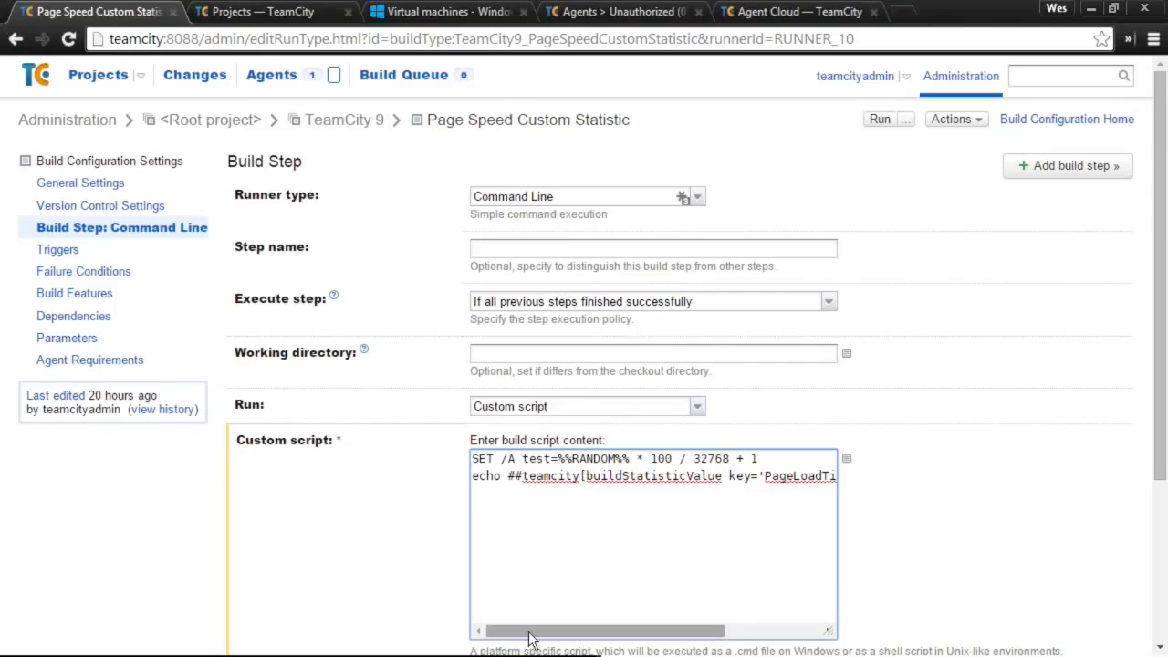
drag(534, 638, 598, 633)
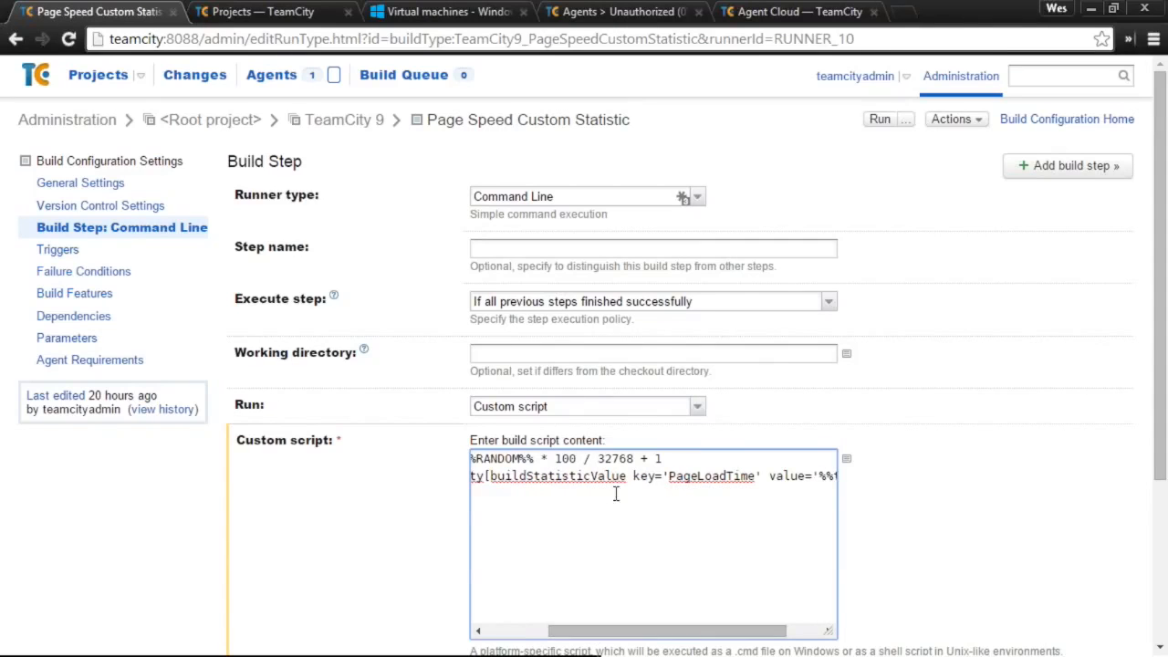
double_click(690, 474)
drag(651, 631, 746, 633)
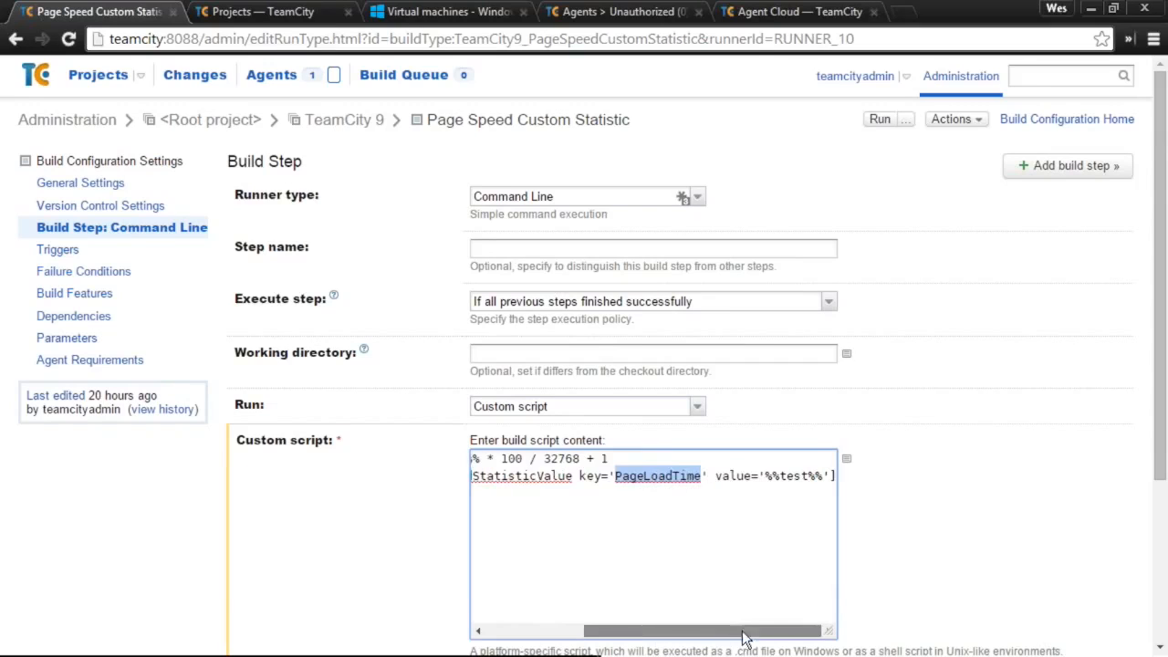
click(788, 479)
double_click(788, 475)
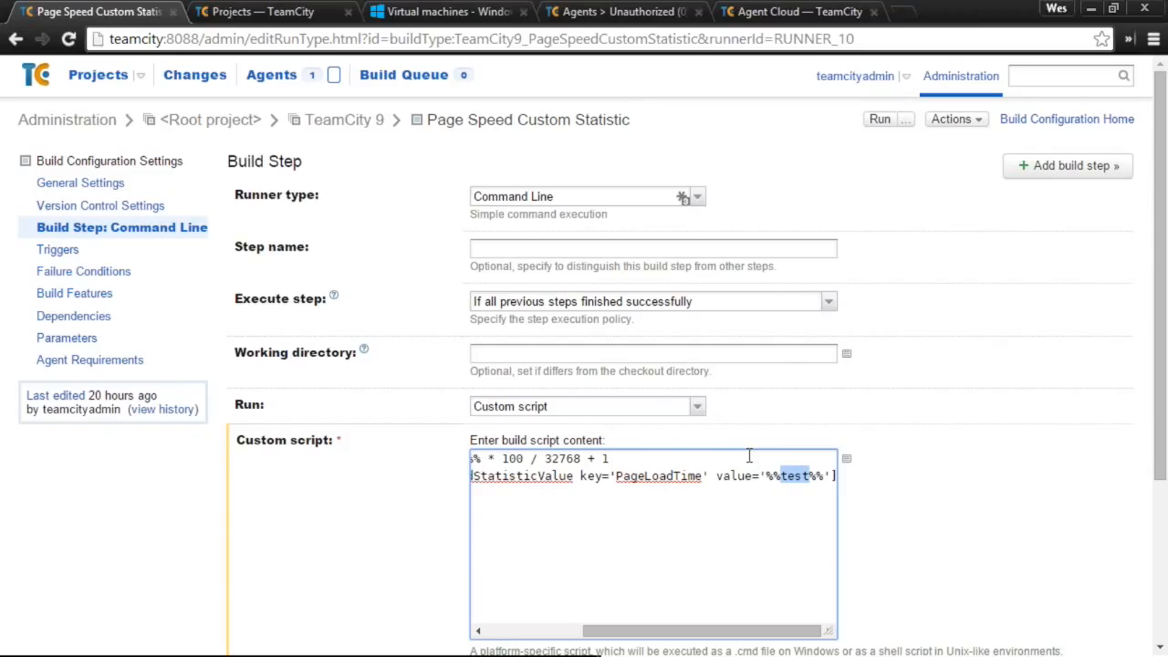
click(357, 591)
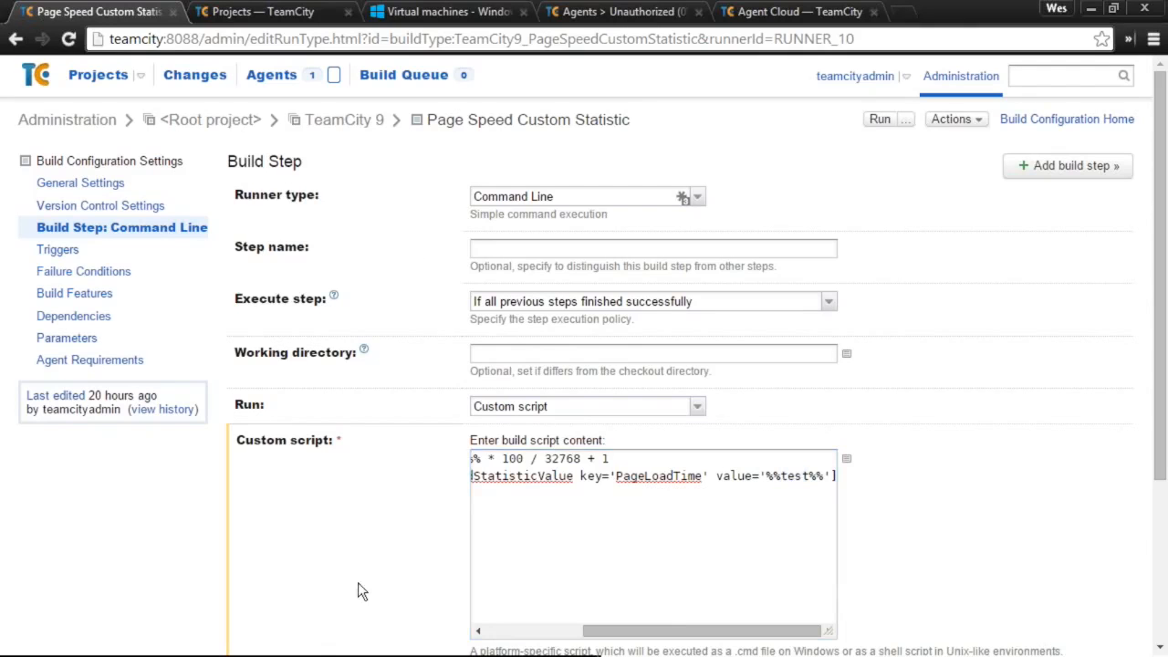
- Browse the configuration's Statistics charts, then open successful build #6 from History
click(455, 122)
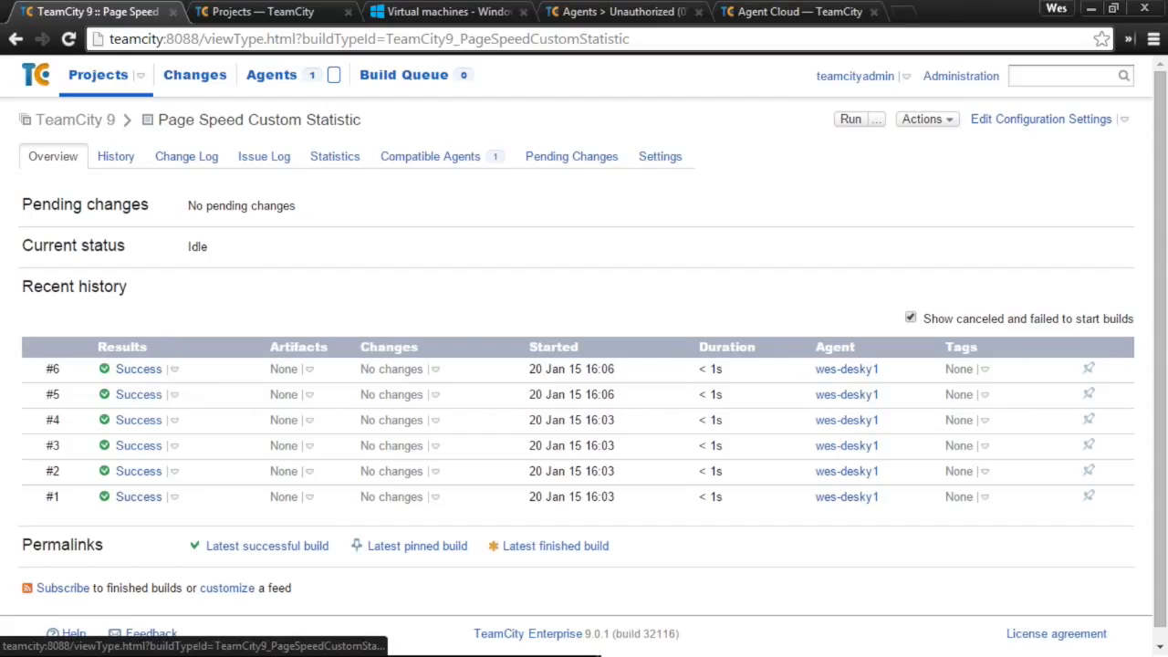
click(338, 162)
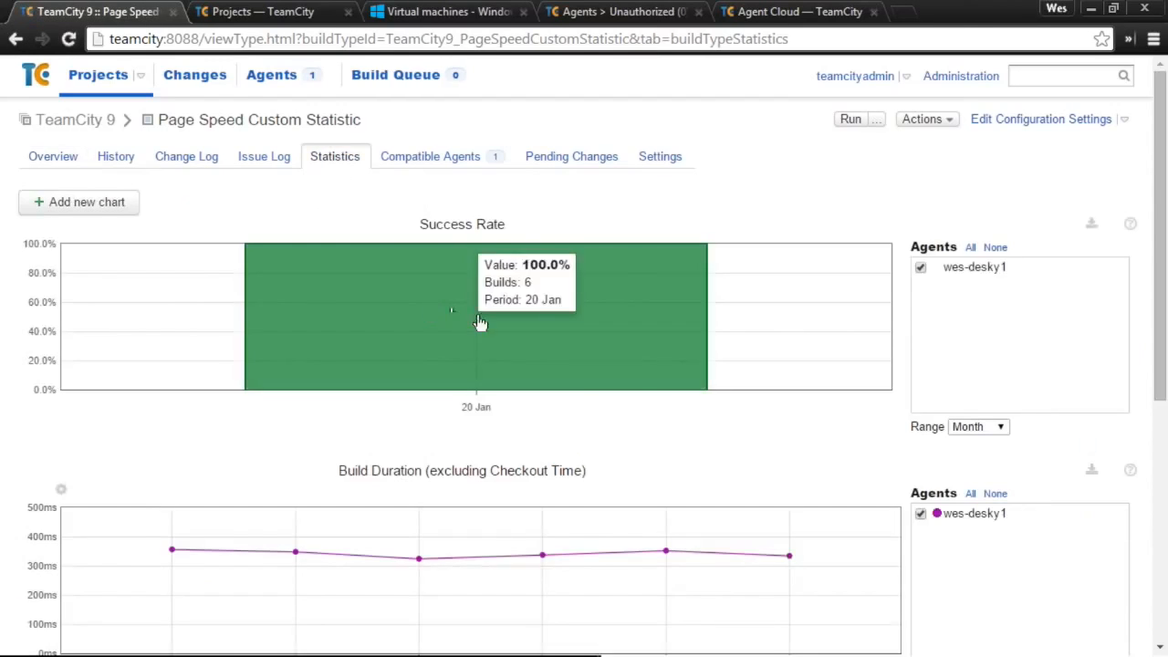
scroll(480, 323, down, 5)
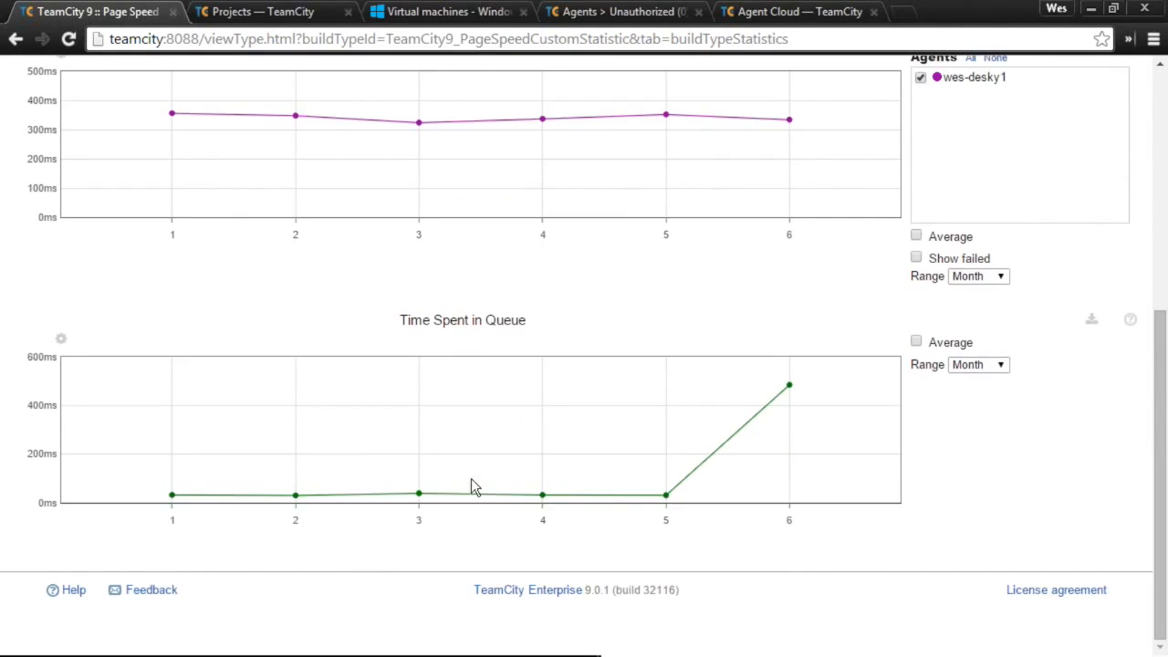
scroll(509, 410, up, 5)
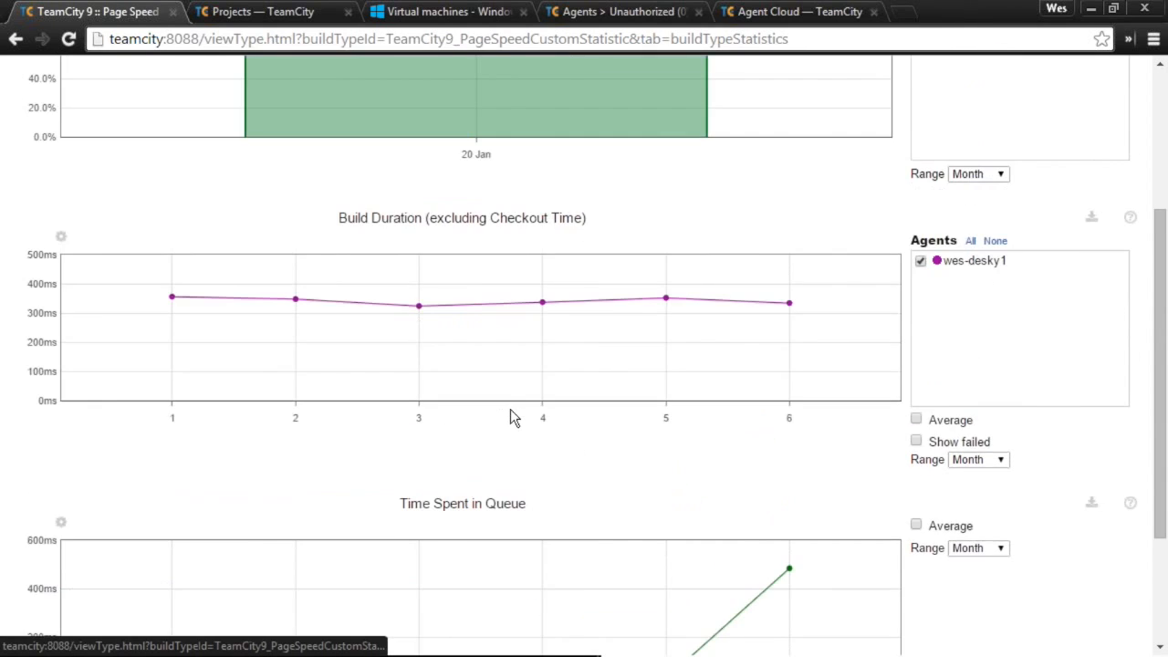
scroll(534, 351, down, 3)
scroll(535, 355, down, 3)
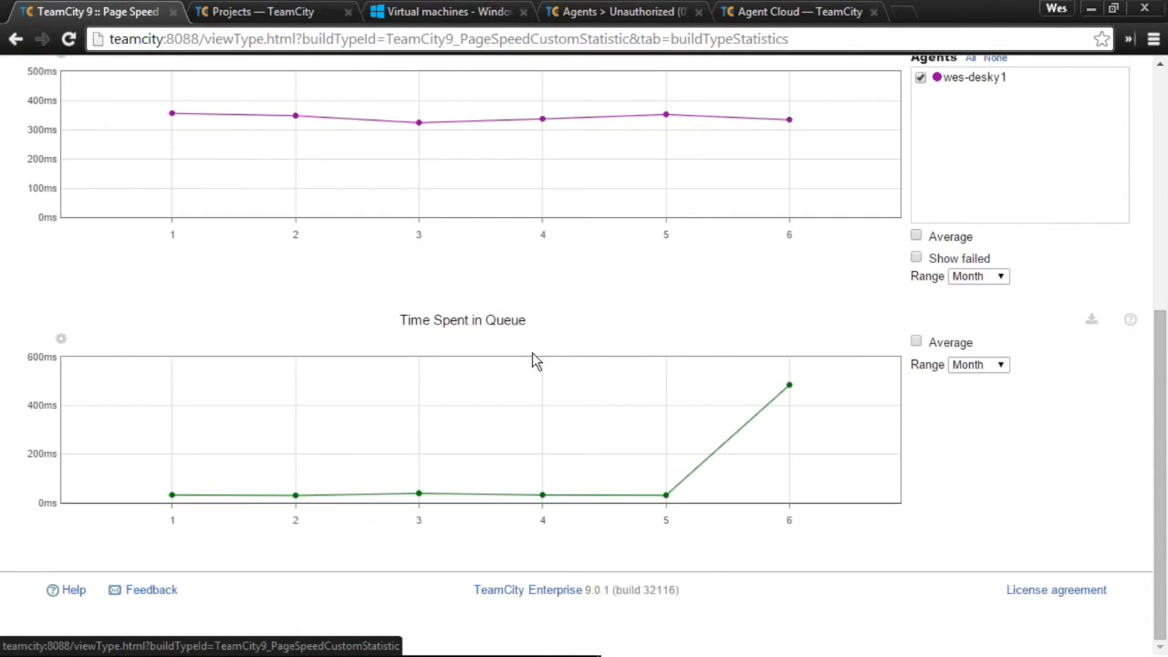
scroll(535, 360, up, 6)
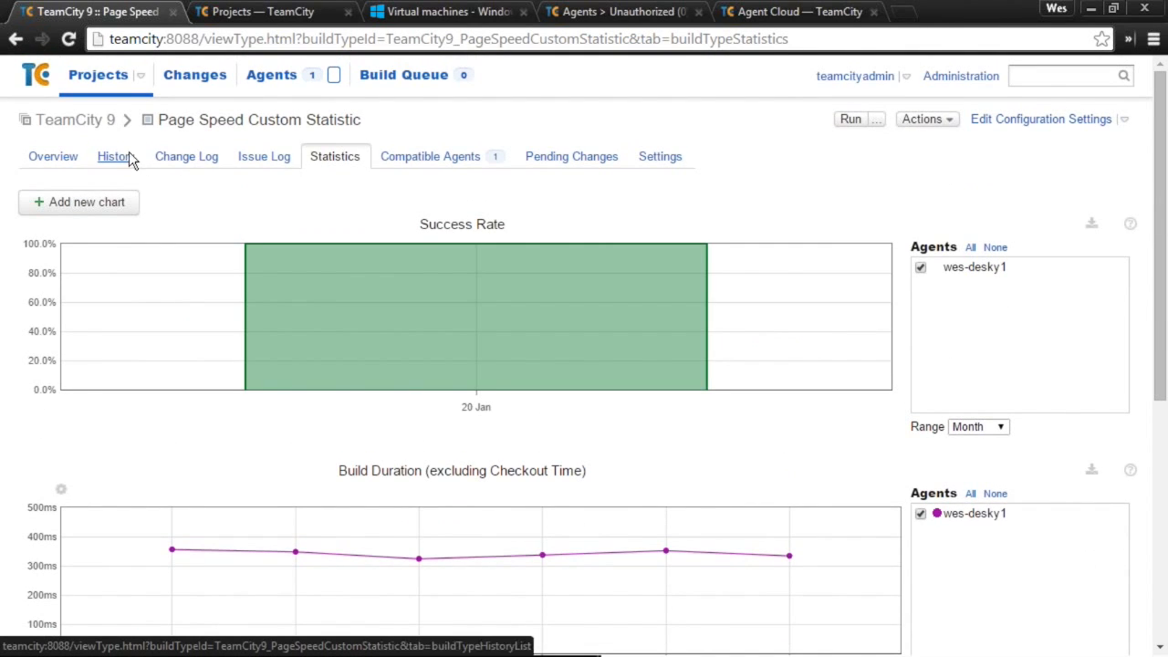
click(130, 158)
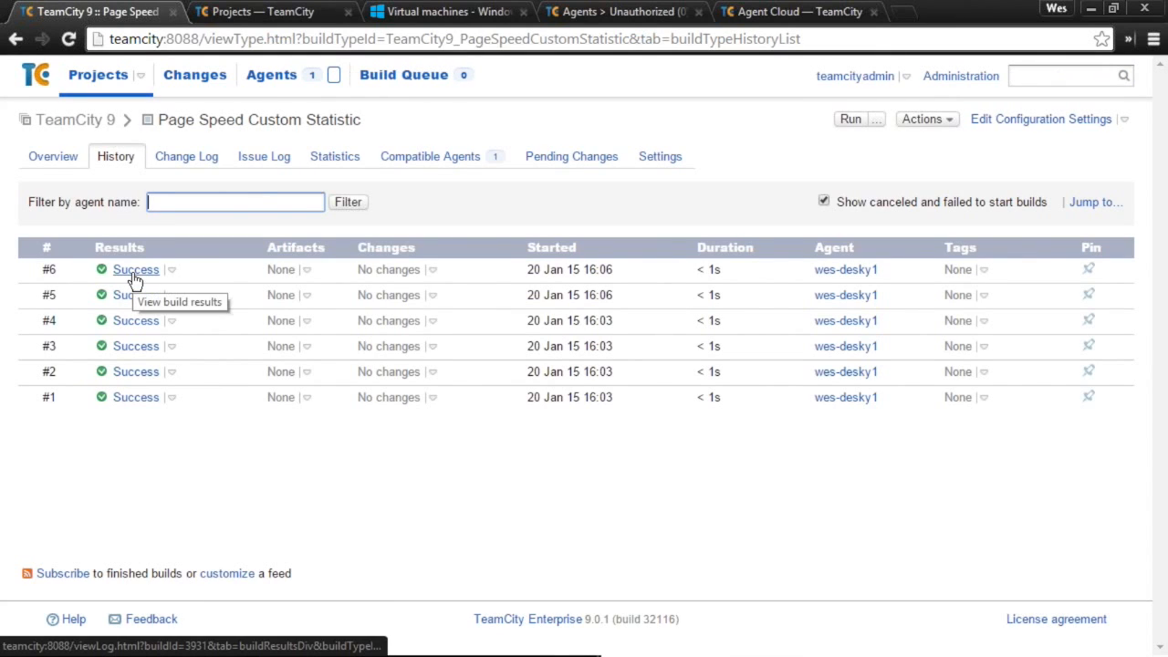
click(132, 273)
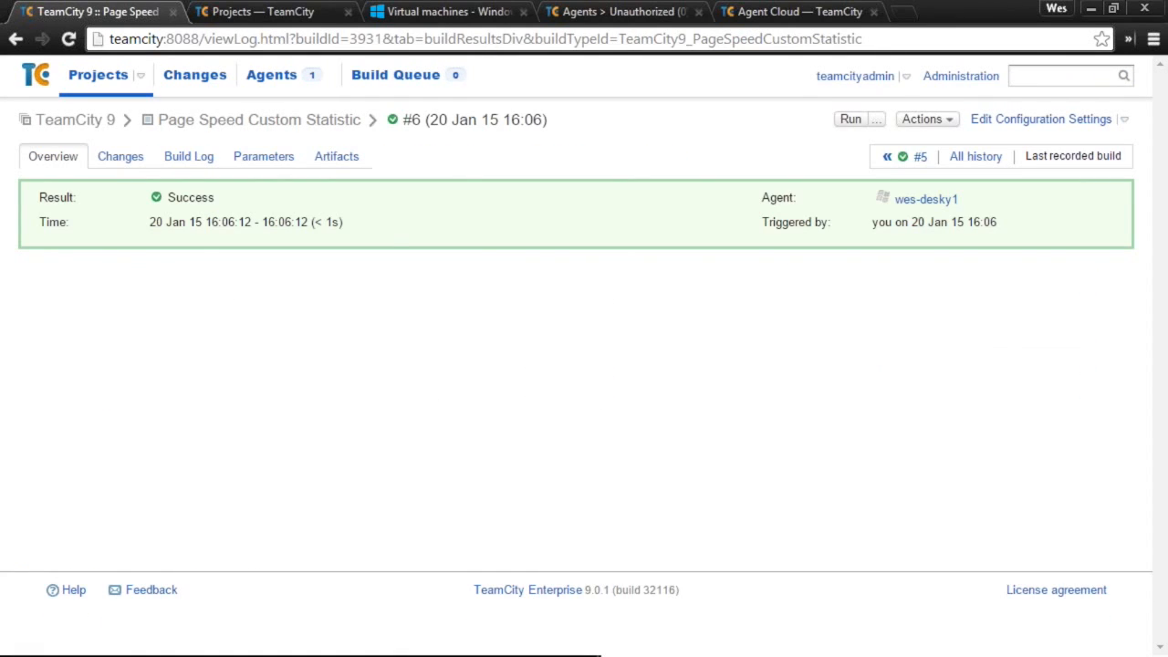
- Run build #7 and open its reported statistic values under Parameters
click(850, 120)
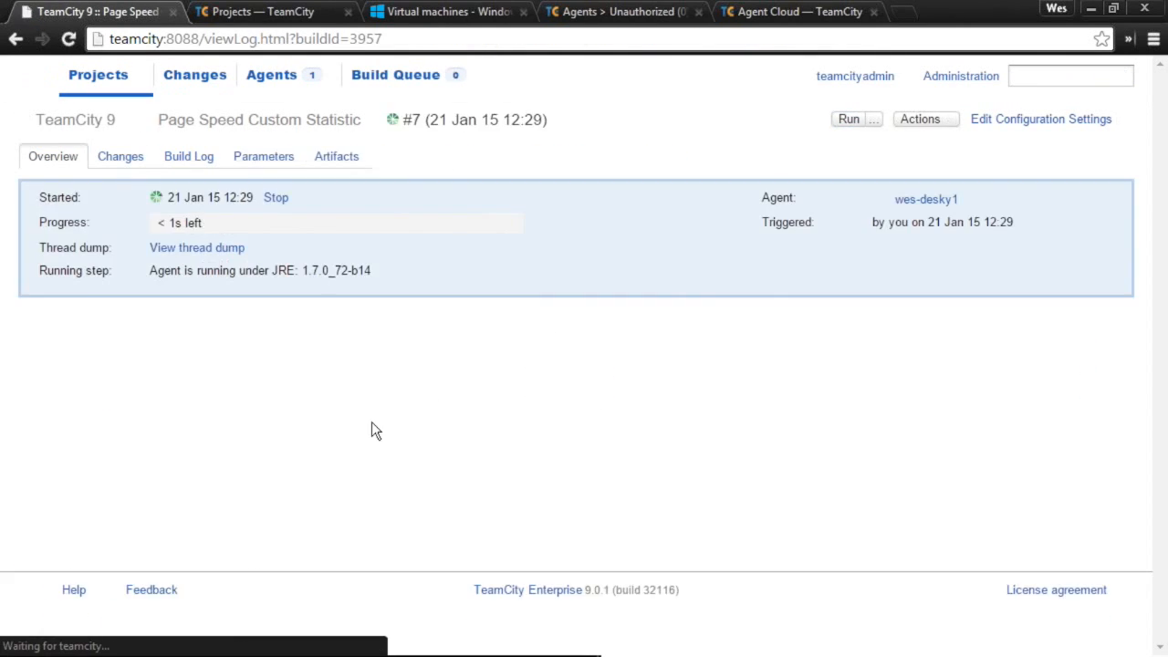
click(249, 160)
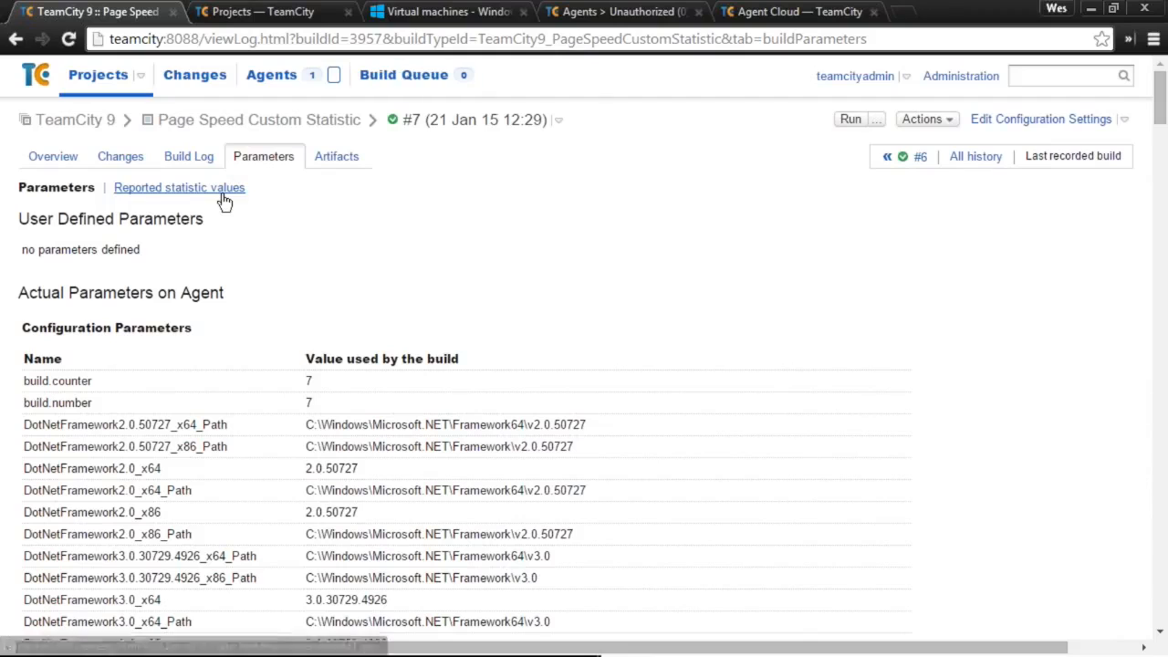
click(224, 199)
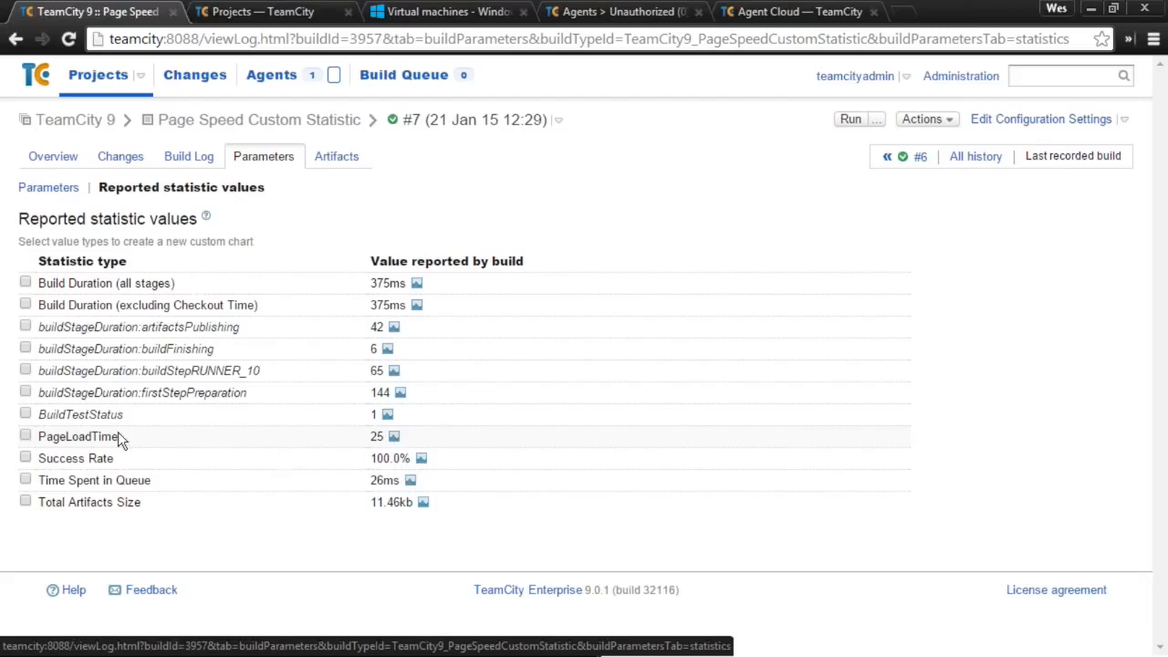
- Show the PageLoadTime chart, with values near 94 dropping to 25 at build 7
double_click(62, 437)
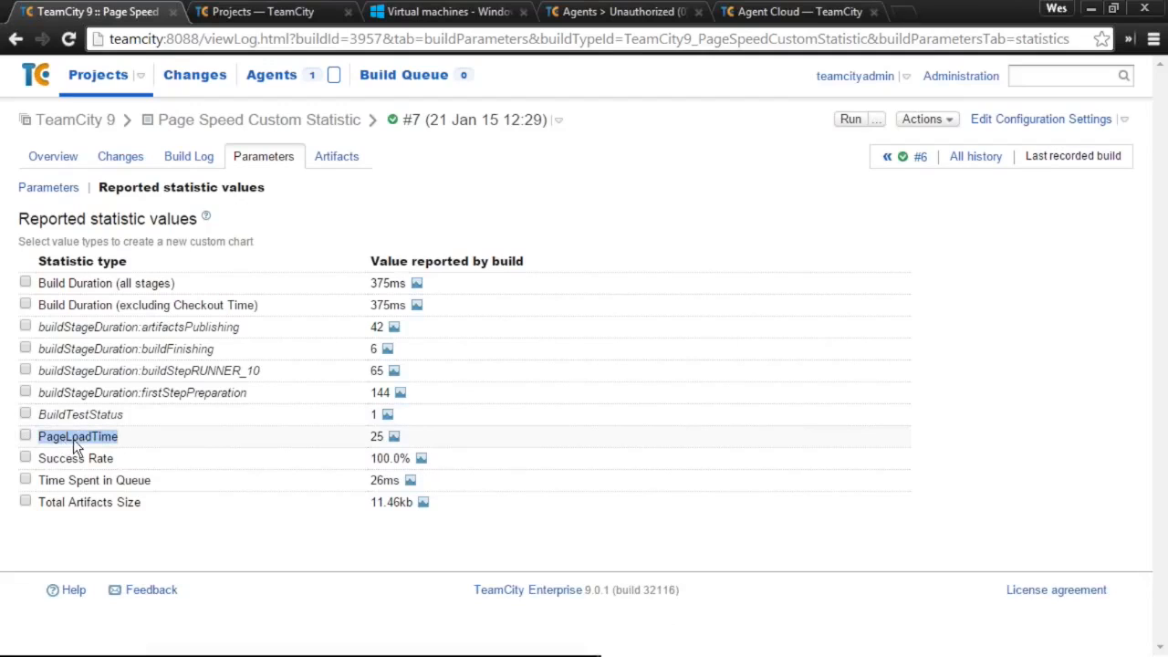
click(393, 437)
mouse_move(603, 564)
scroll(603, 564, down, 2)
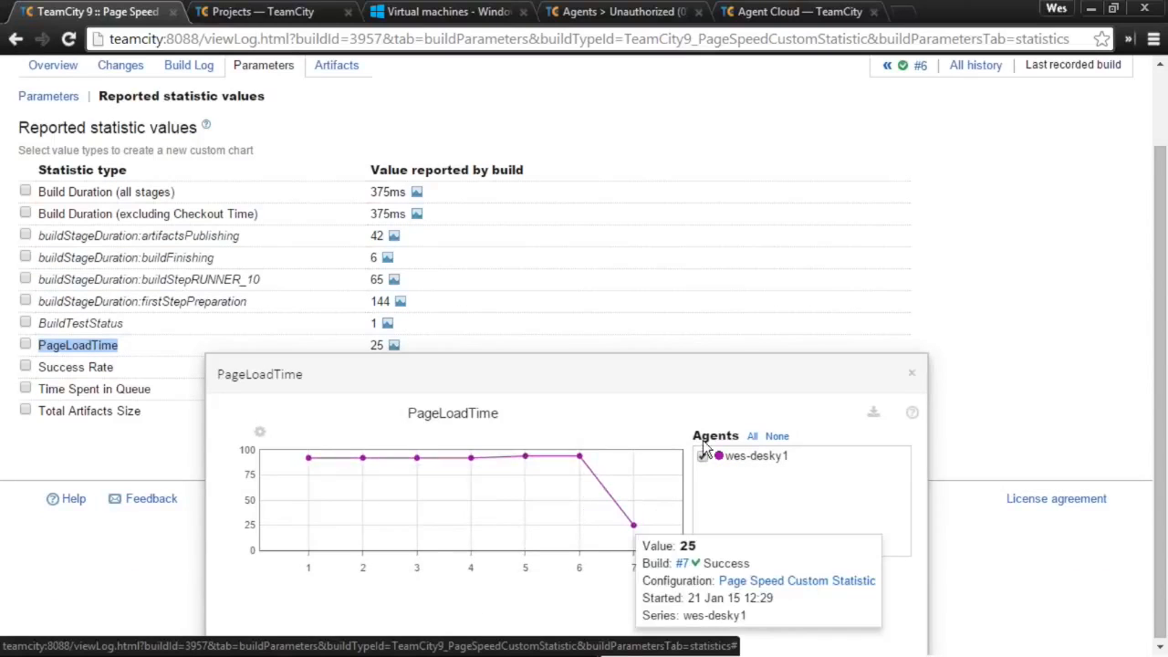
mouse_move(605, 452)
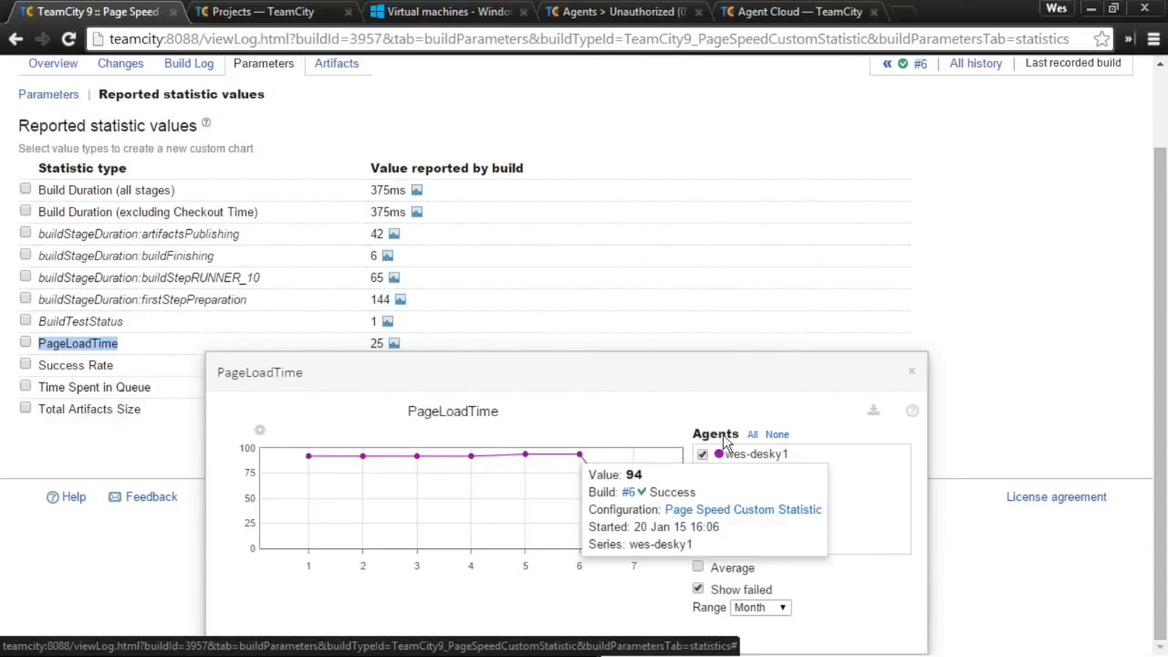
click(859, 602)
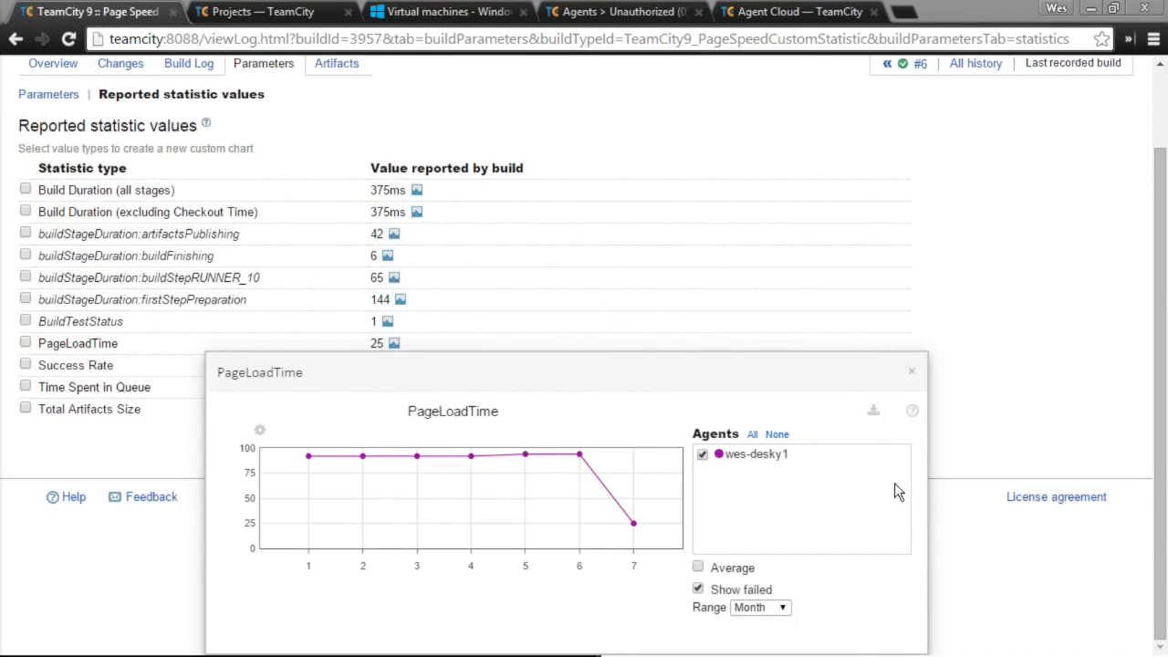
- Save a new build configuration chart for PageLoadTime, keeping the default 'Chart title'
click(914, 373)
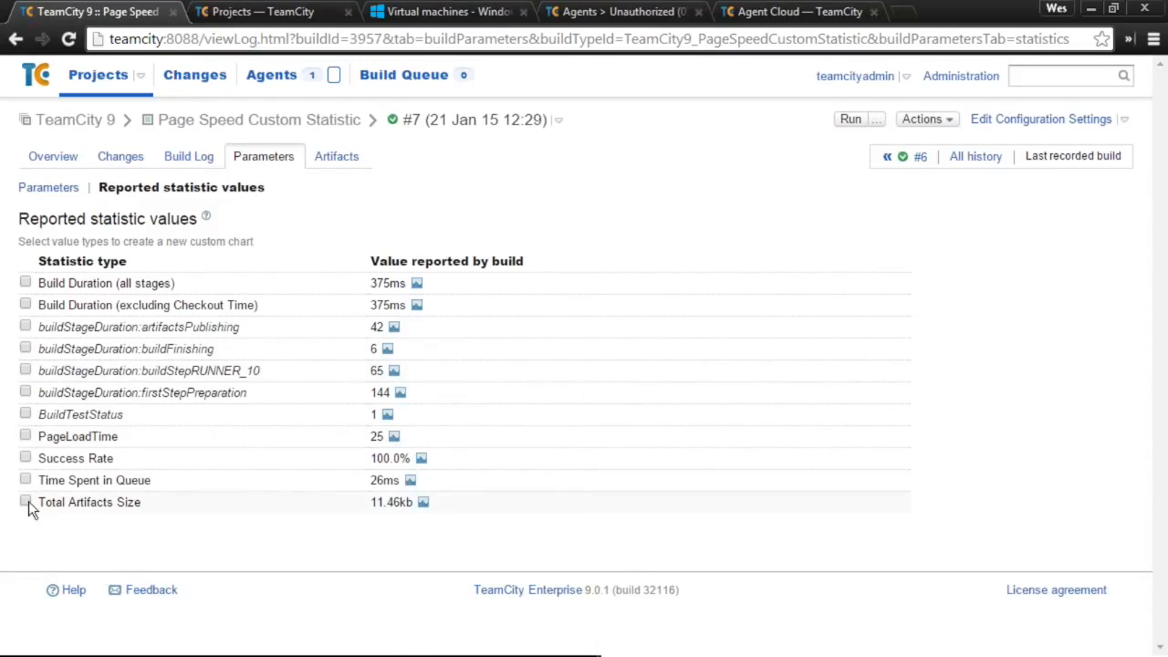
click(45, 438)
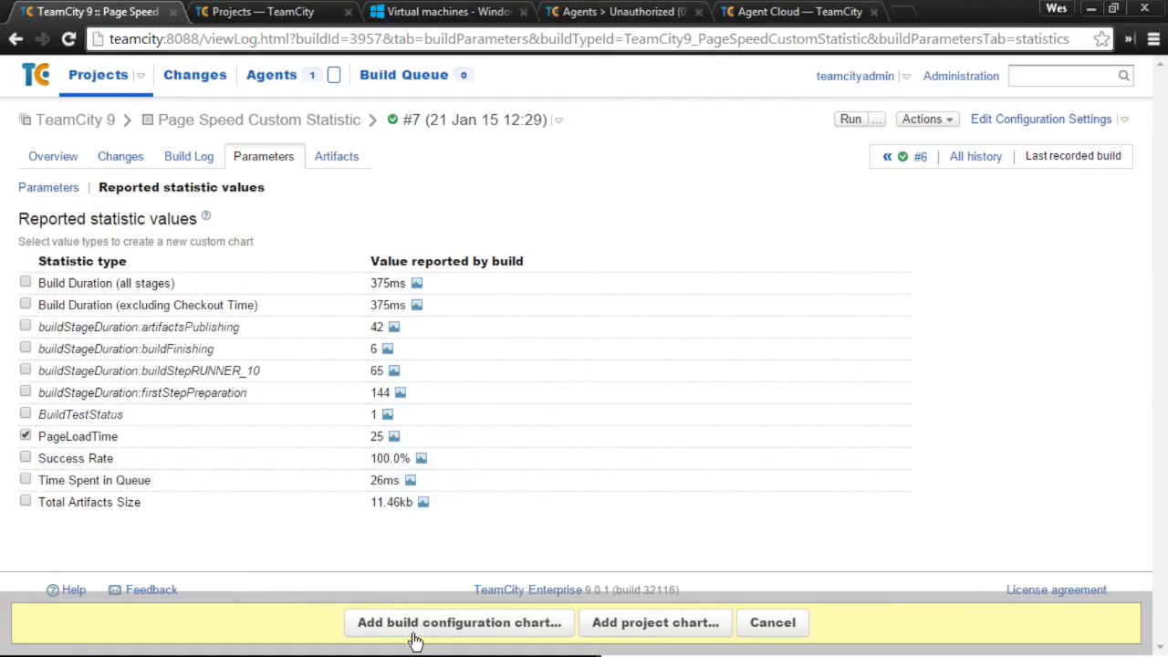
click(530, 625)
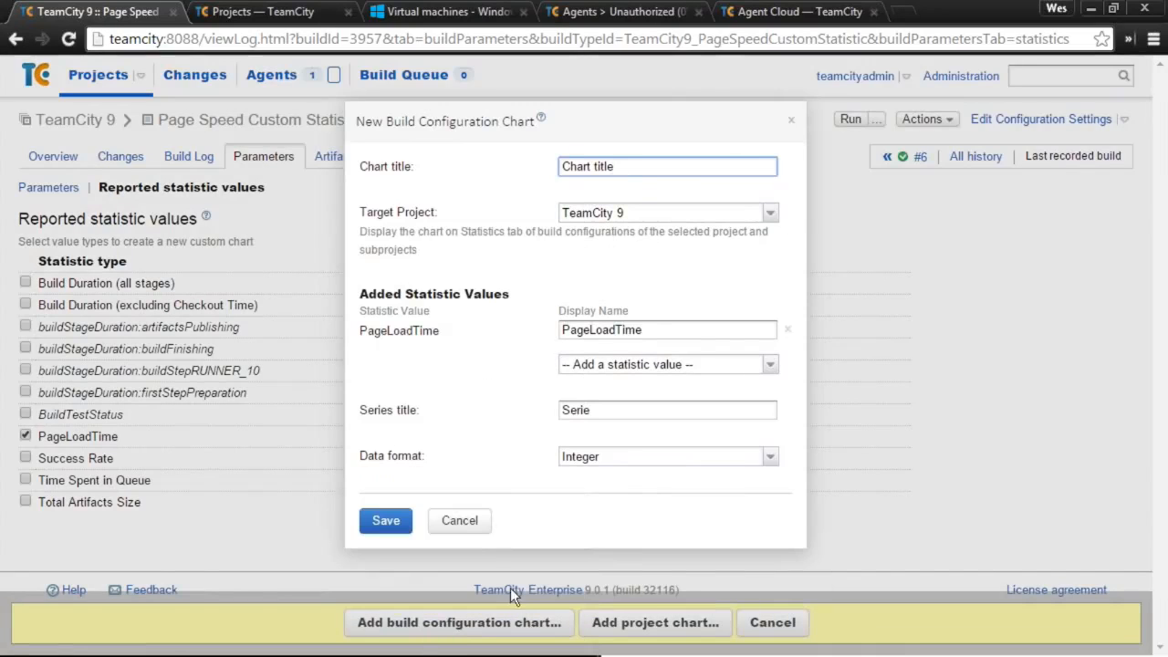
drag(615, 167, 507, 153)
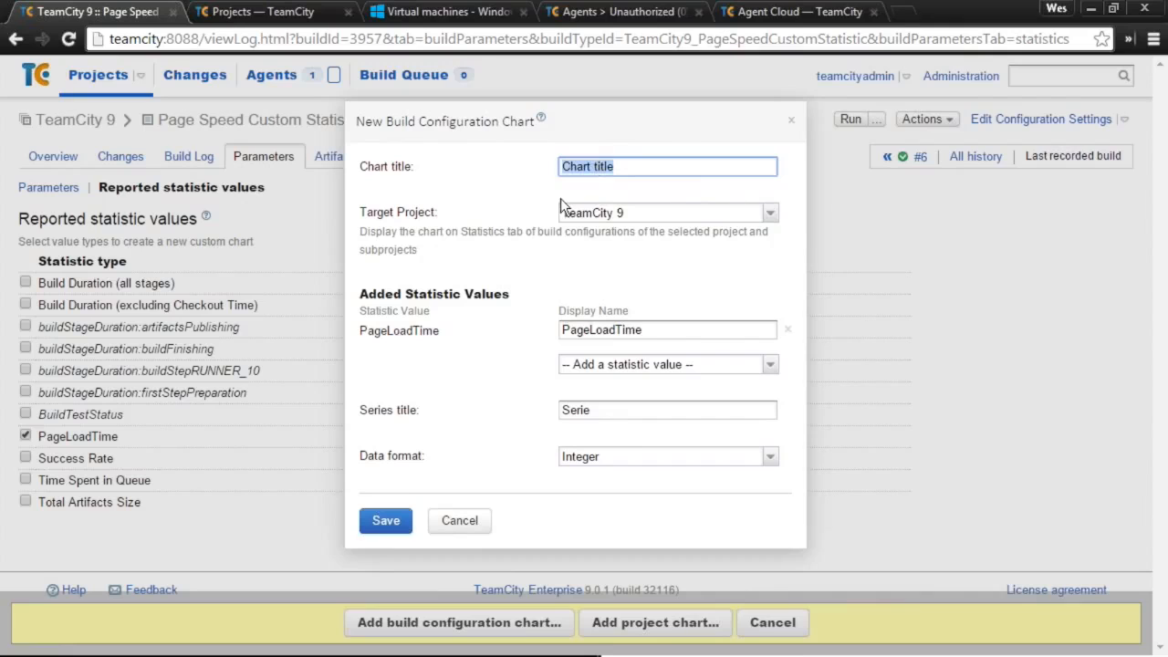
click(391, 519)
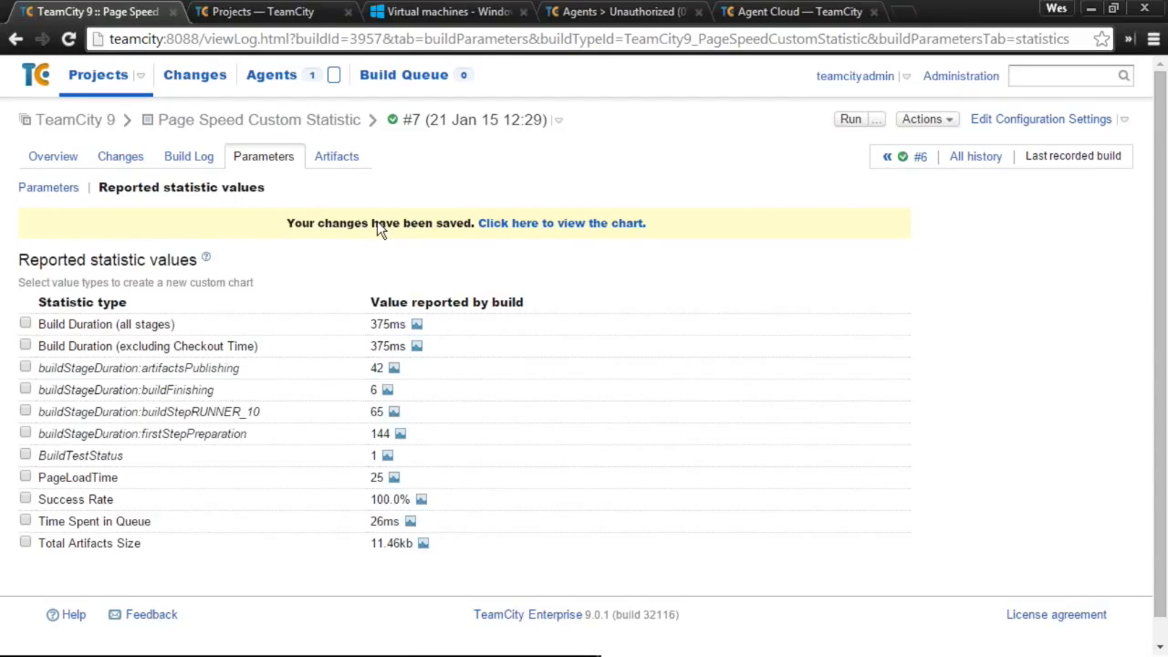
- Follow the confirmation link down to the new 'Chart title' PageLoadTime chart on Statistics
click(531, 225)
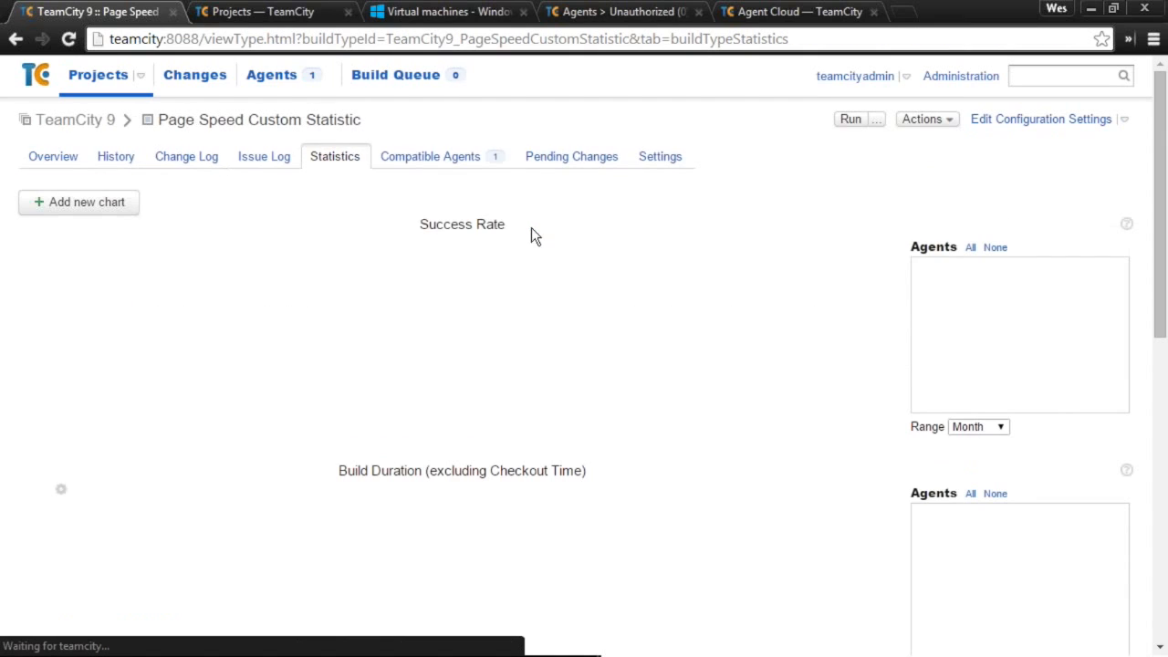
scroll(599, 353, down, 4)
scroll(578, 374, down, 3)
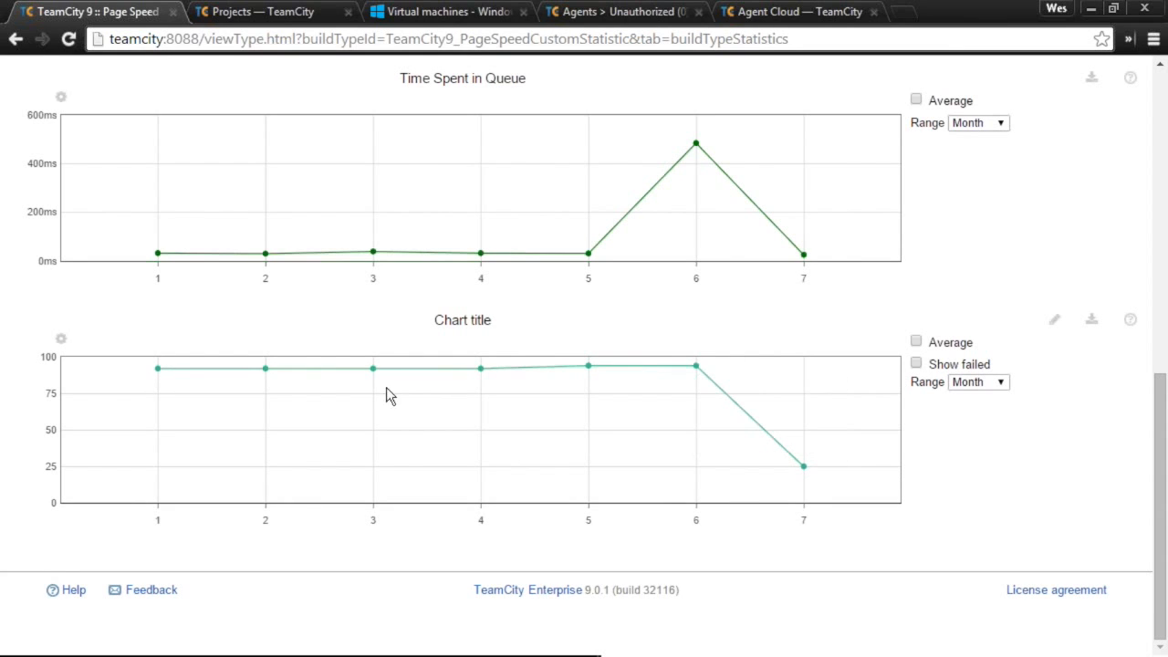
scroll(840, 391, up, 10)
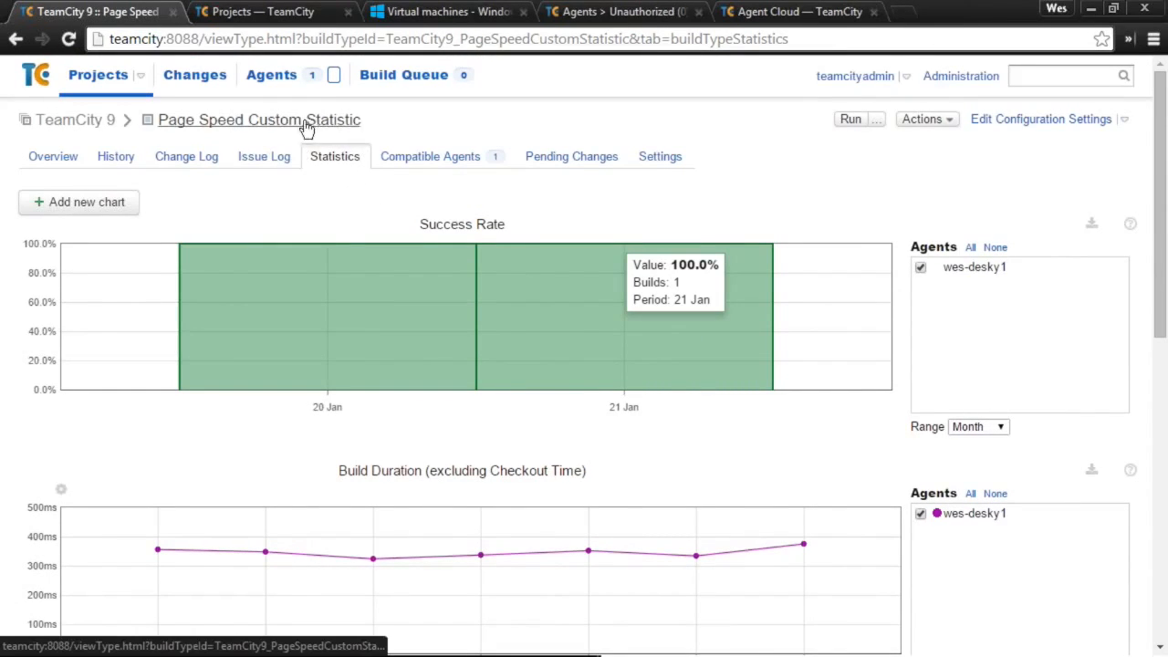
scroll(775, 465, down, 10)
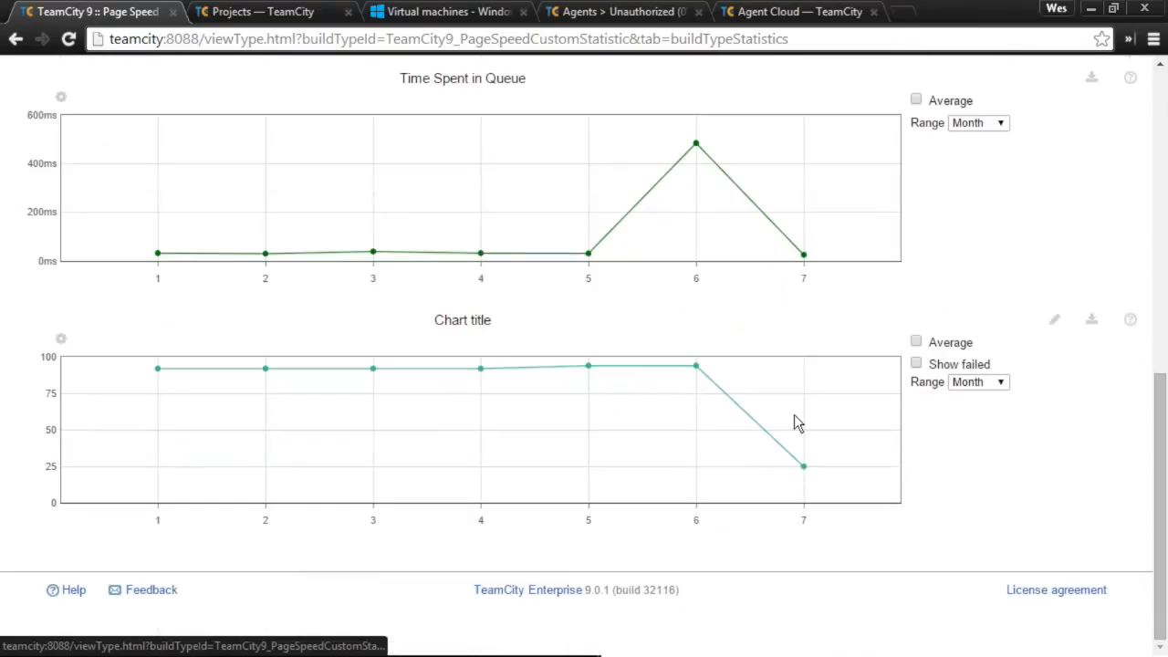
- Rename the new chart from 'Chart title' to 'Page Speed' and save it
click(1054, 320)
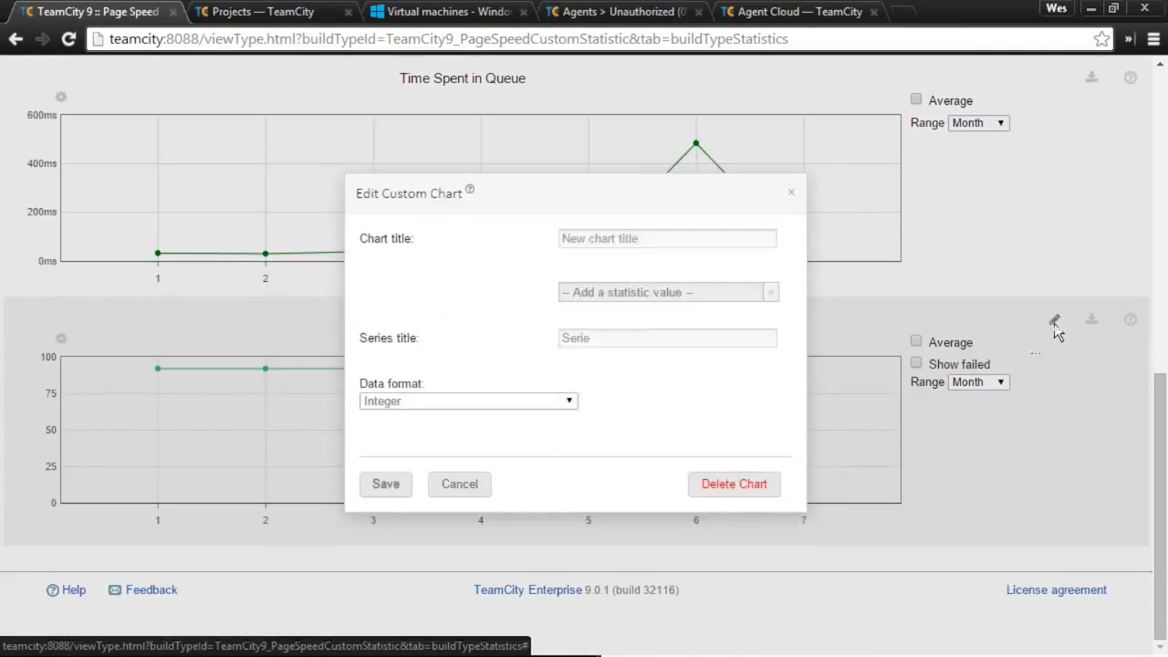
triple_click(592, 237)
text(Page Speed)
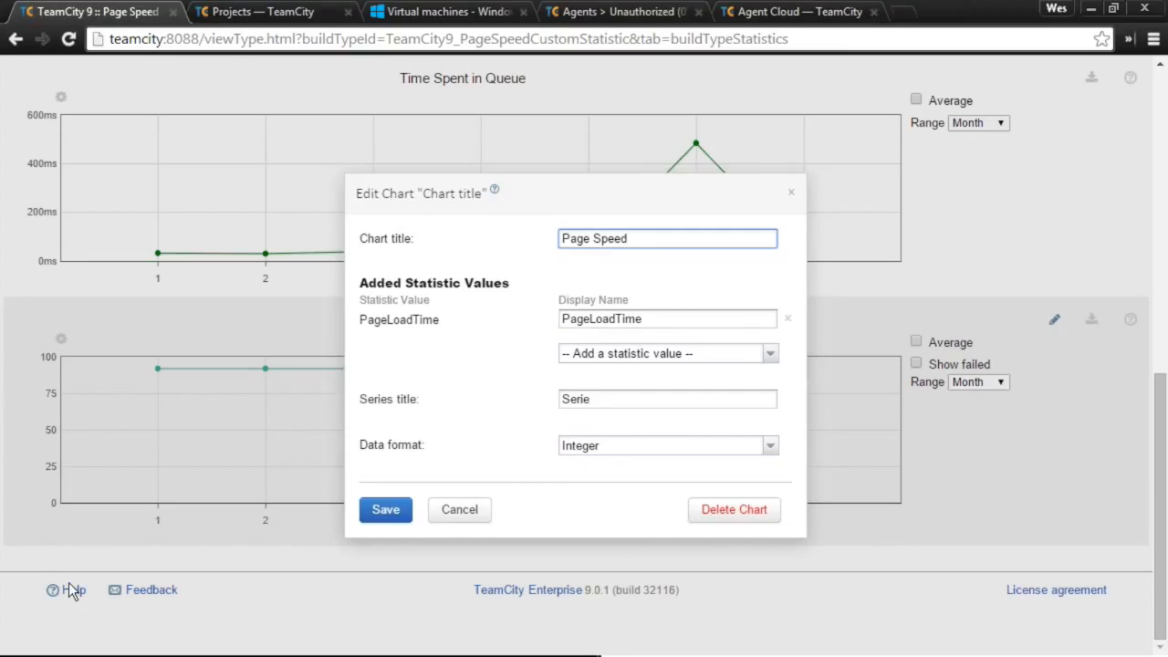
click(371, 516)
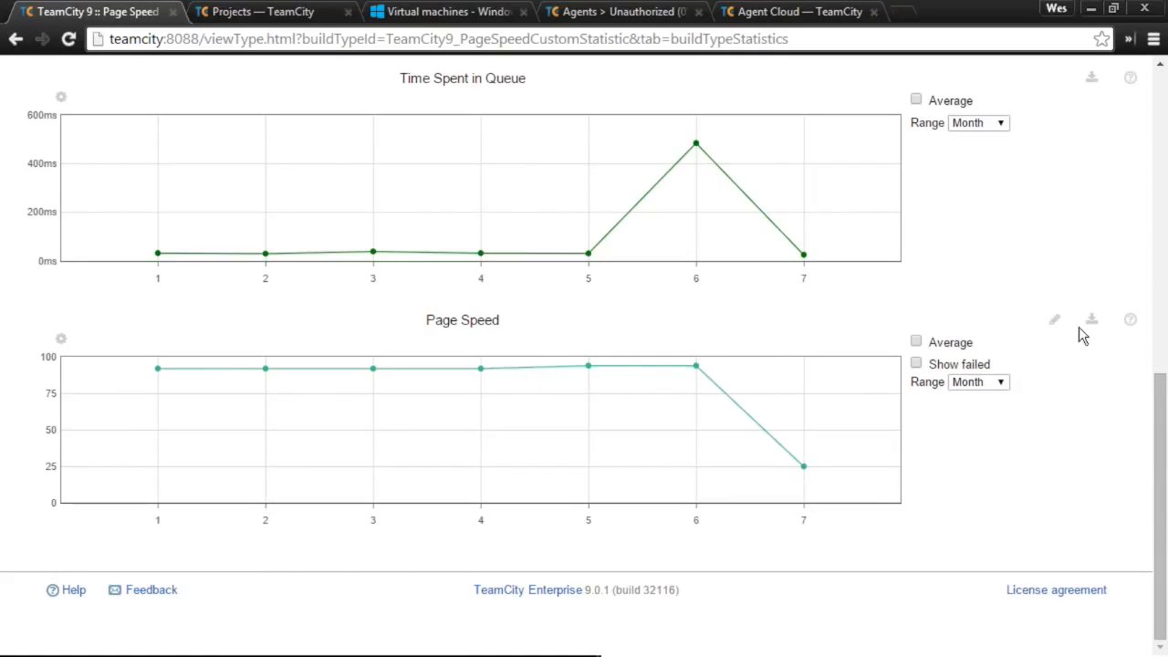
- Reopen the Page Speed chart settings and cancel without changes
click(1054, 320)
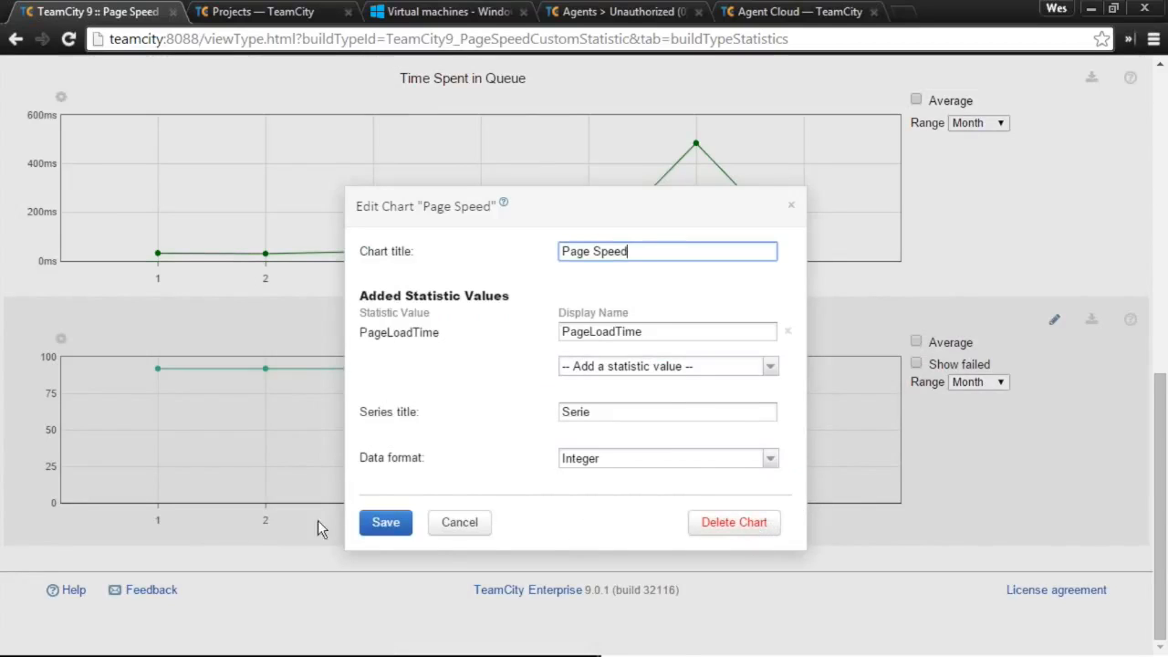
click(448, 537)
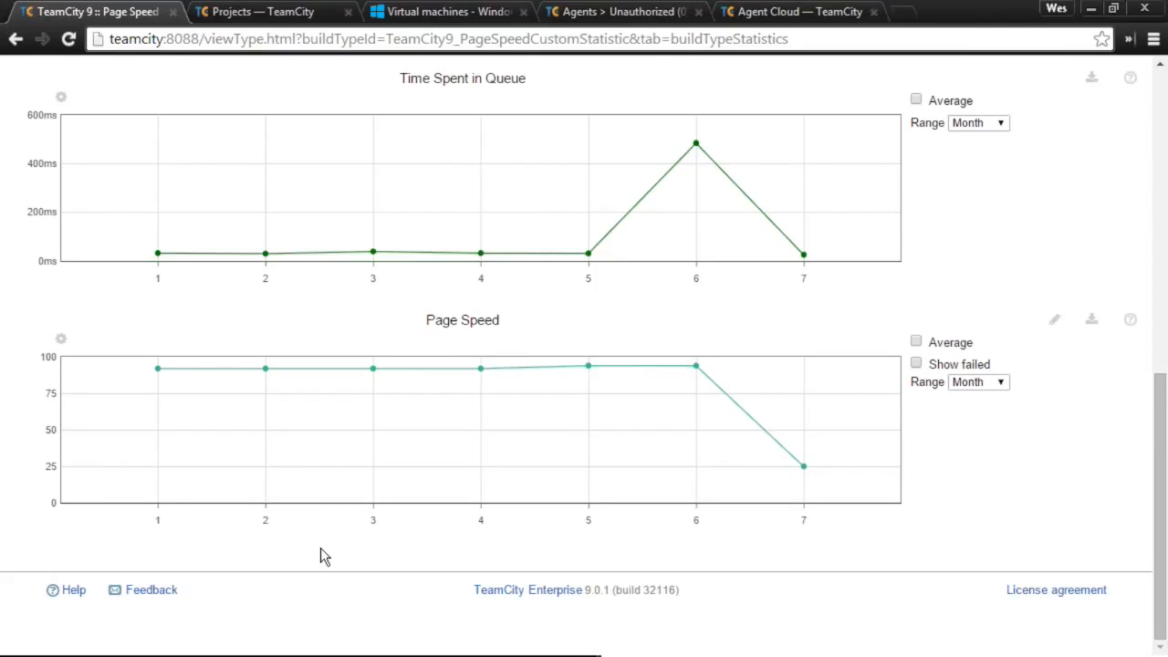
scroll(541, 508, up, 3)
scroll(571, 524, down, 3)
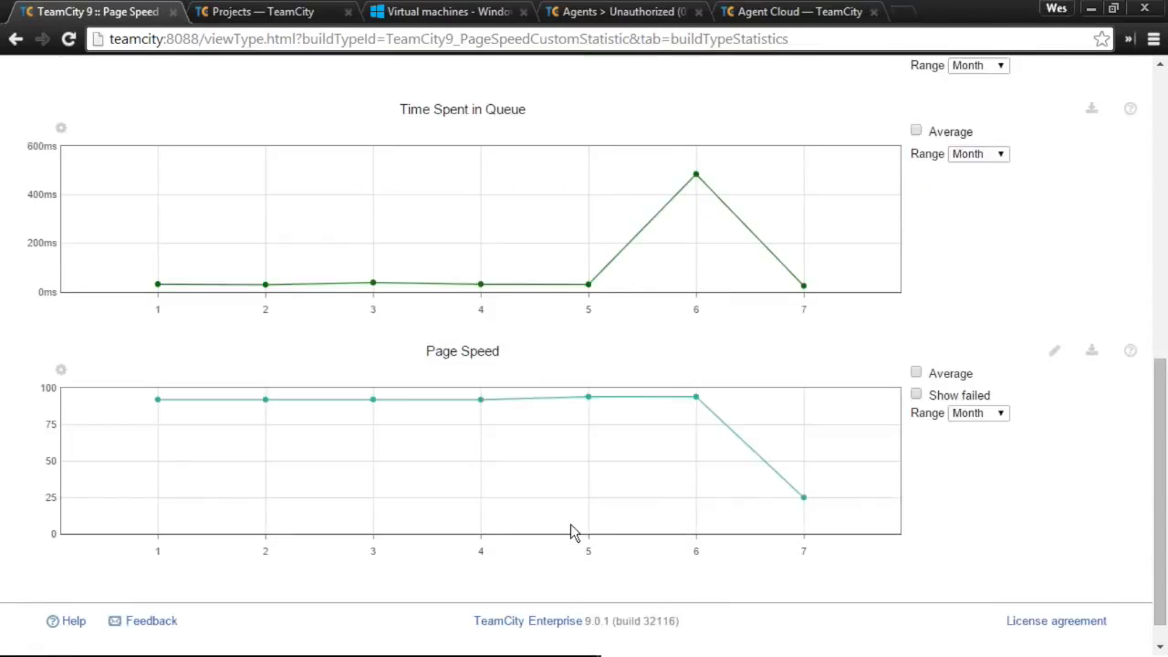
scroll(572, 524, up, 3)
scroll(913, 598, down, 3)
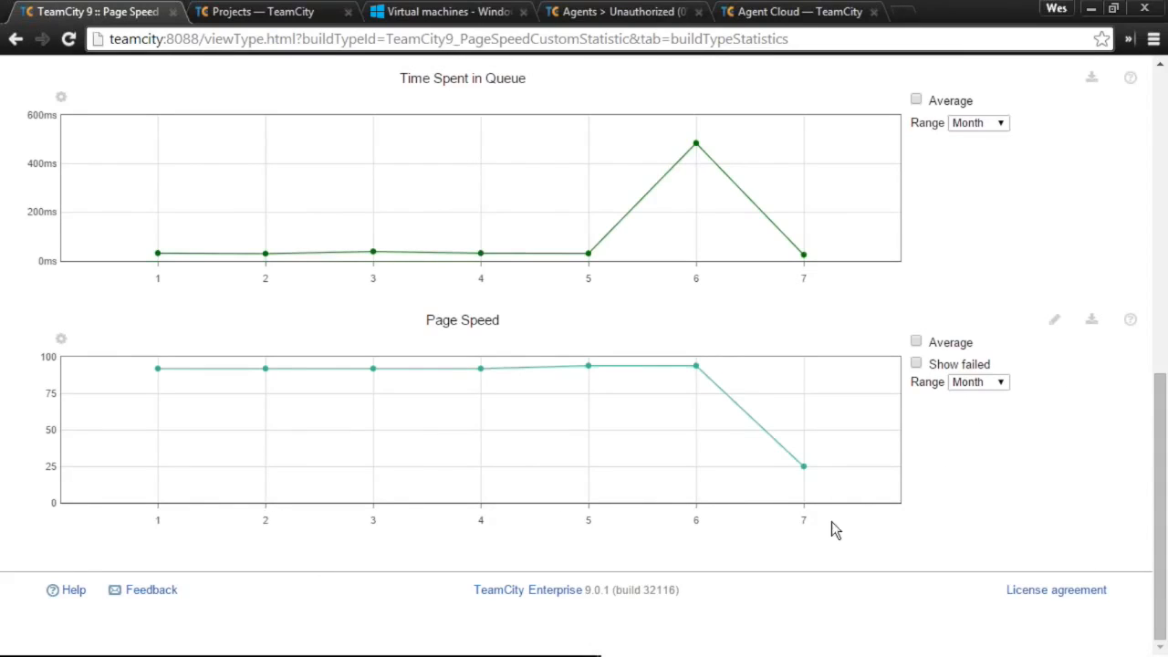
mouse_move(662, 381)
- Set the Page Speed chart's data format to Time (ms) and save
click(1055, 322)
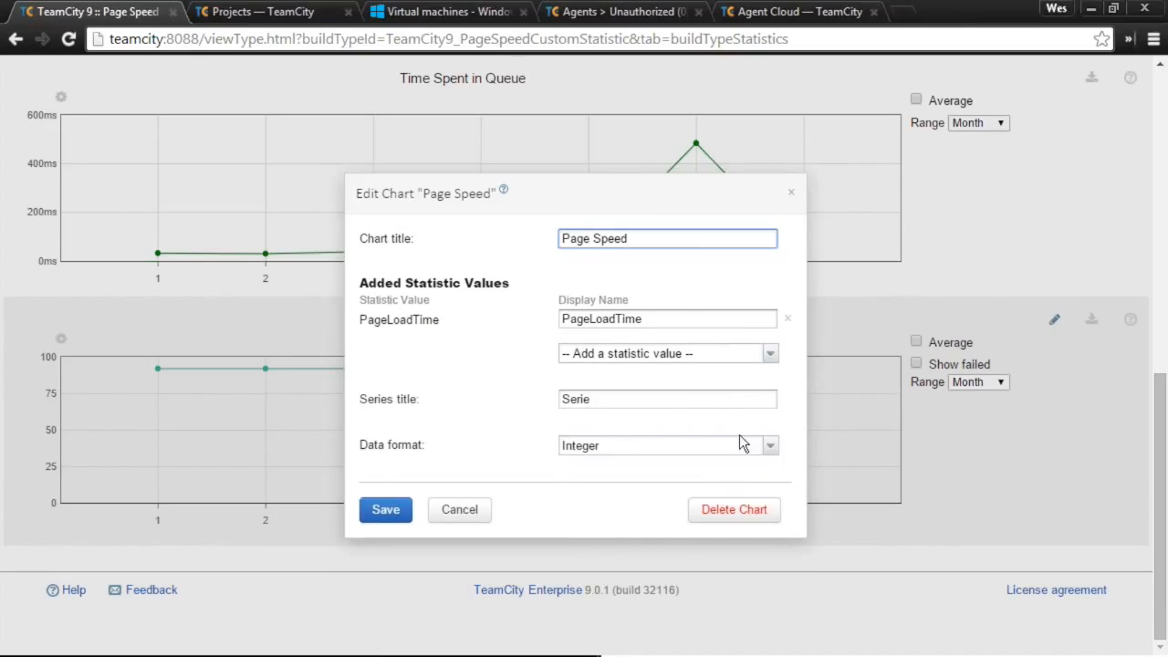
click(735, 445)
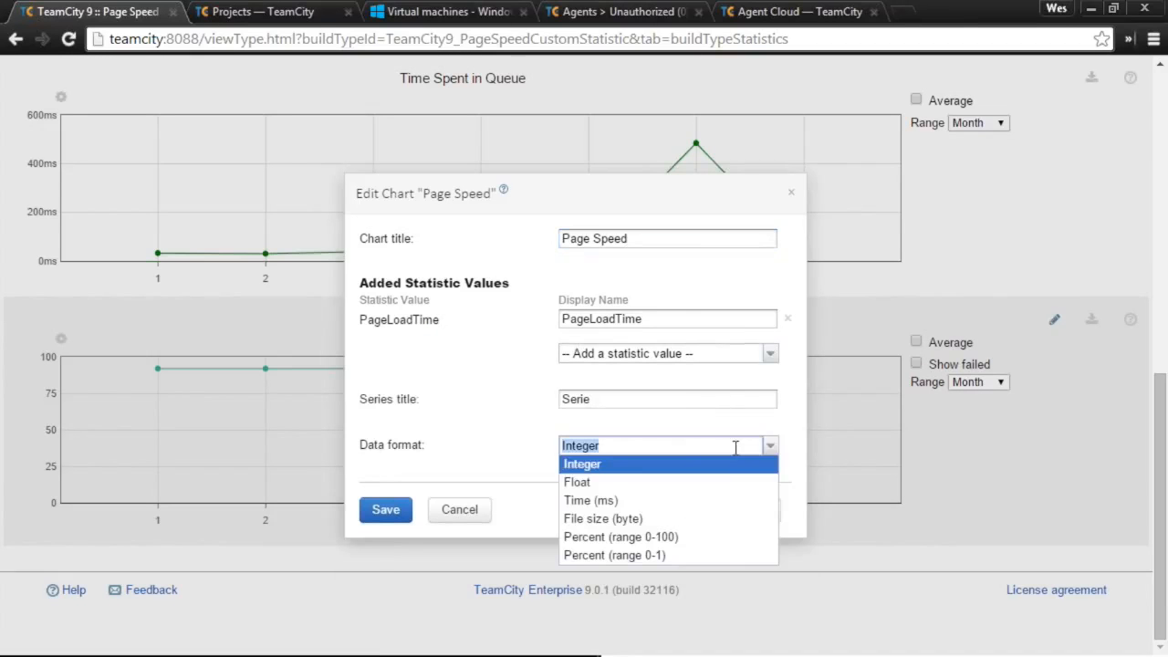
click(688, 501)
click(408, 515)
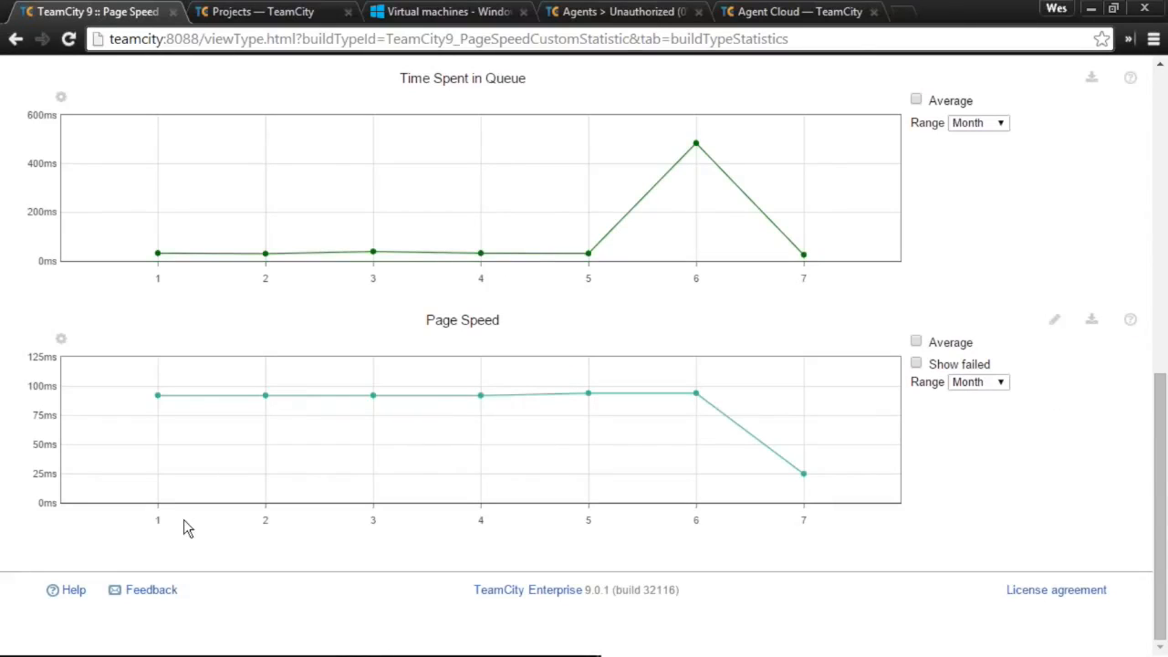
- Change the Page Speed chart's data format to Integer and save it
click(1054, 324)
click(605, 458)
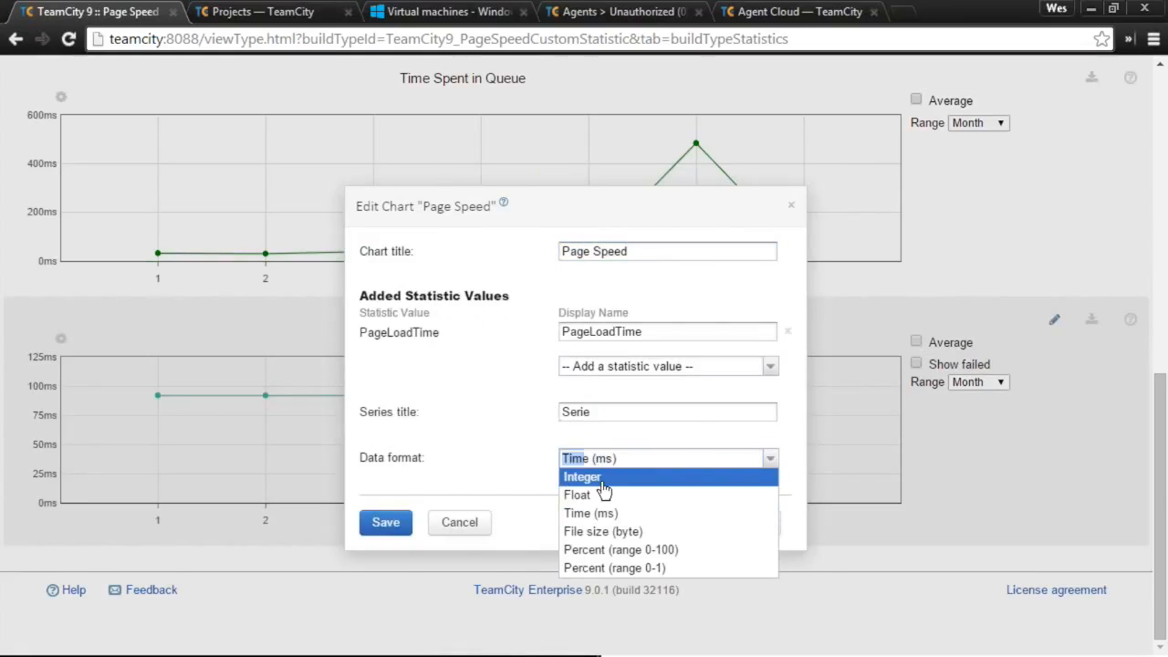
click(601, 477)
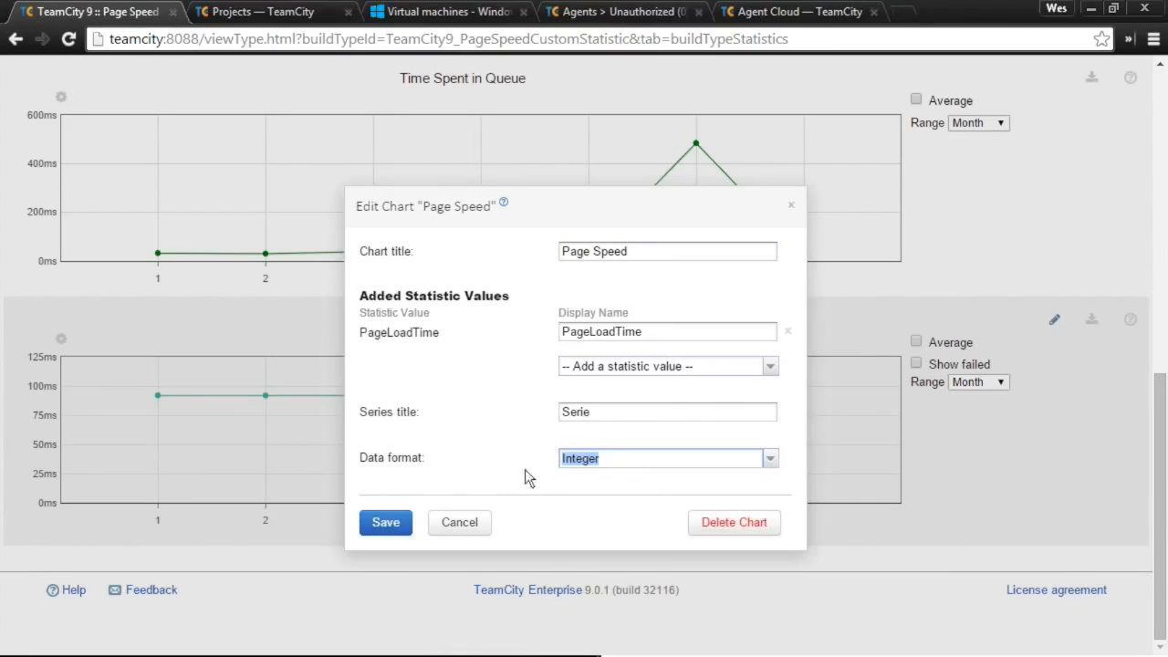
click(384, 521)
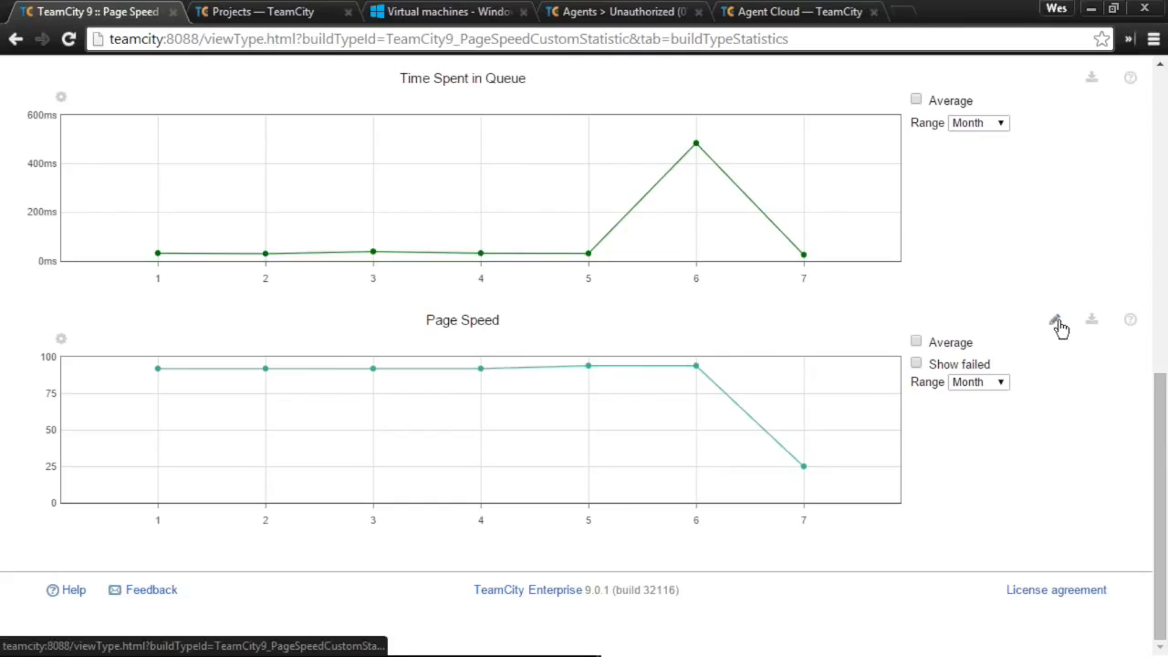
mouse_move(803, 472)
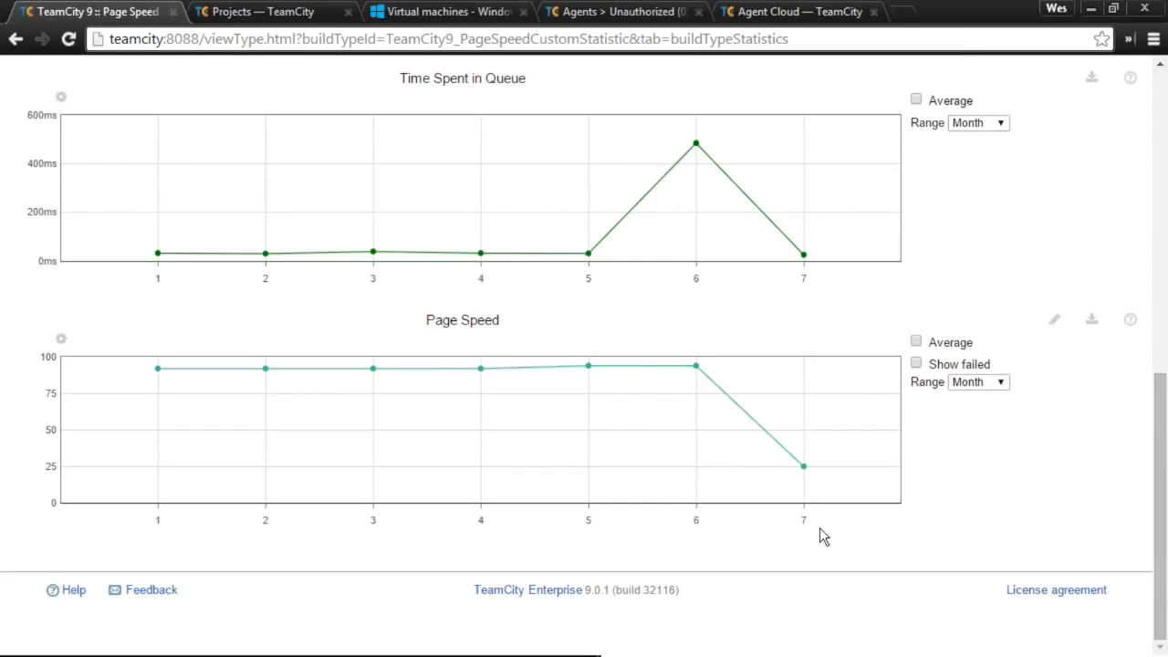
scroll(820, 536, up, 1)
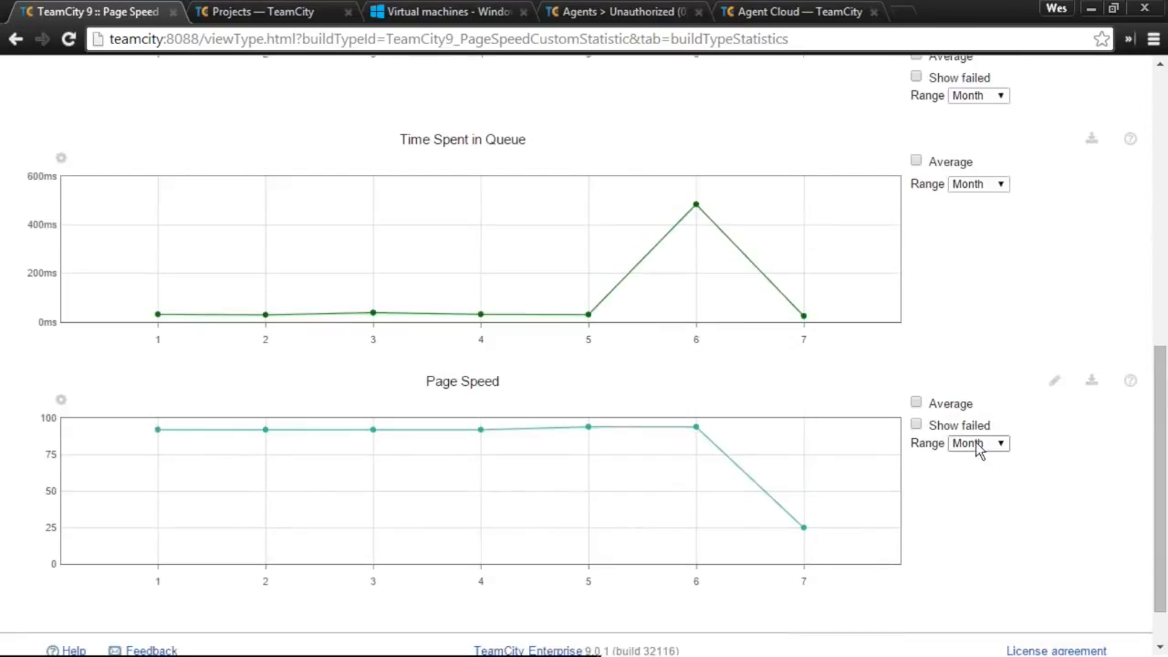
click(976, 444)
click(976, 444)
scroll(223, 546, down, 1)
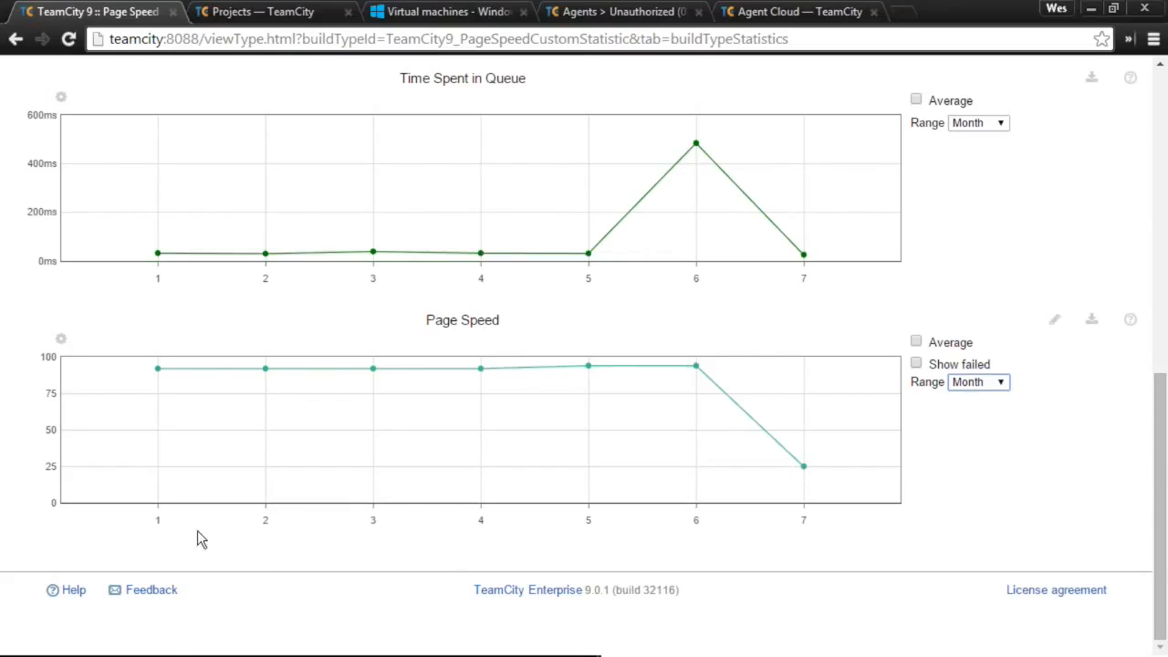
scroll(790, 559, up, 1)
scroll(855, 542, down, 1)
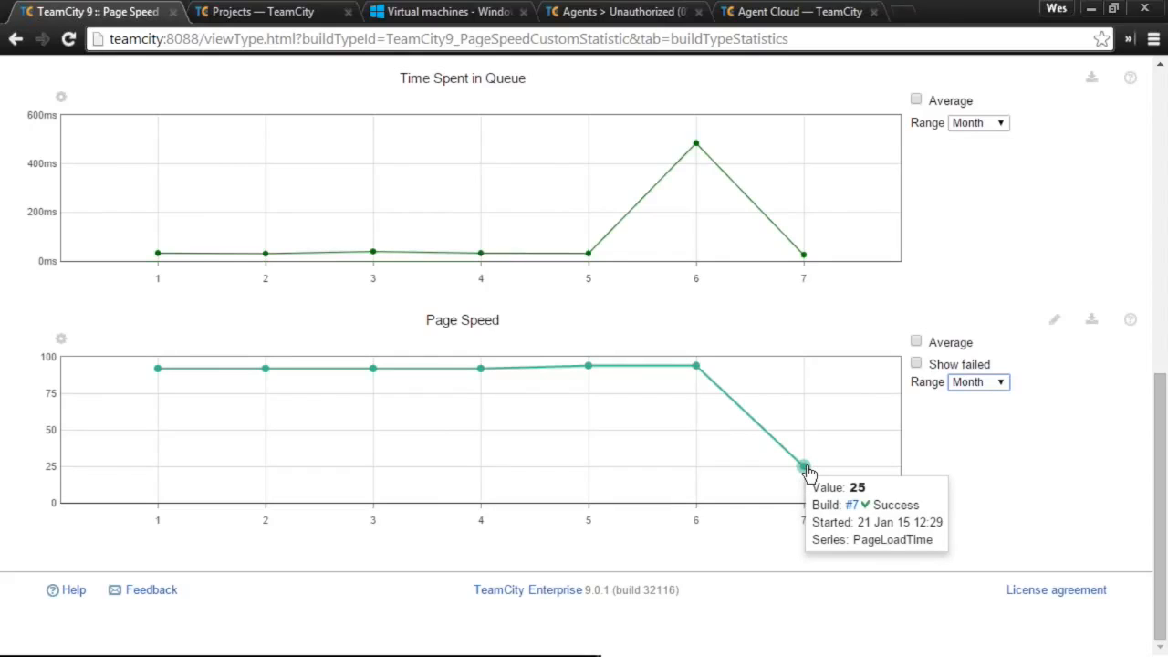
scroll(808, 472, up, 3)
scroll(818, 512, up, 4)
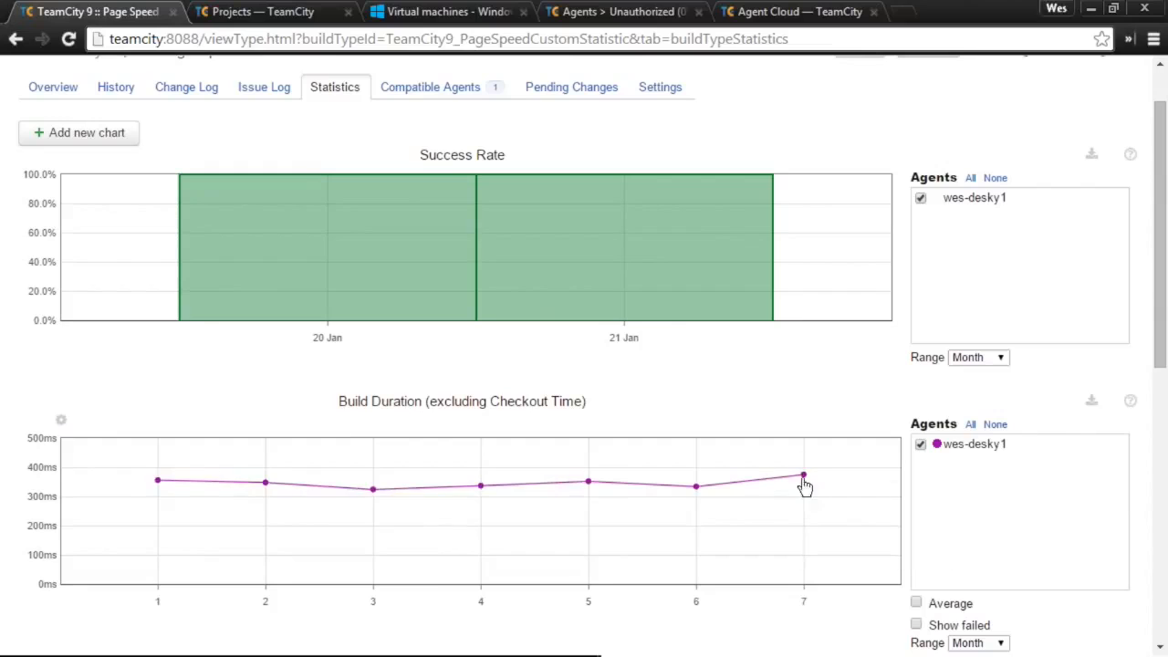
scroll(841, 540, down, 1)
scroll(843, 539, down, 1)
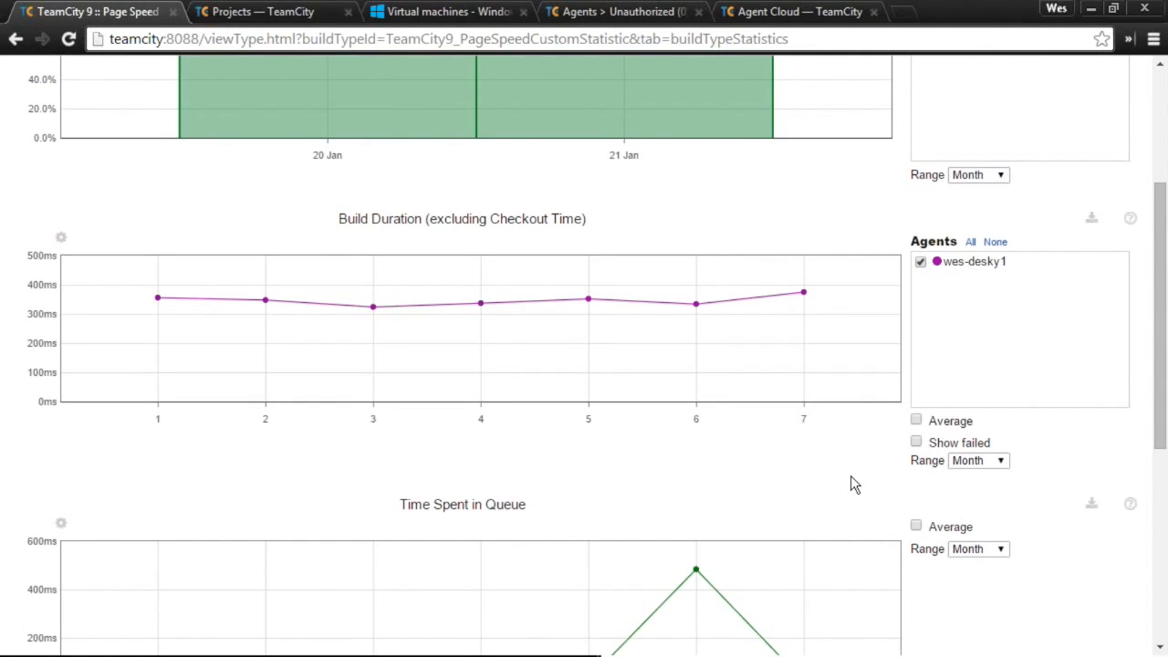
scroll(851, 475, up, 3)
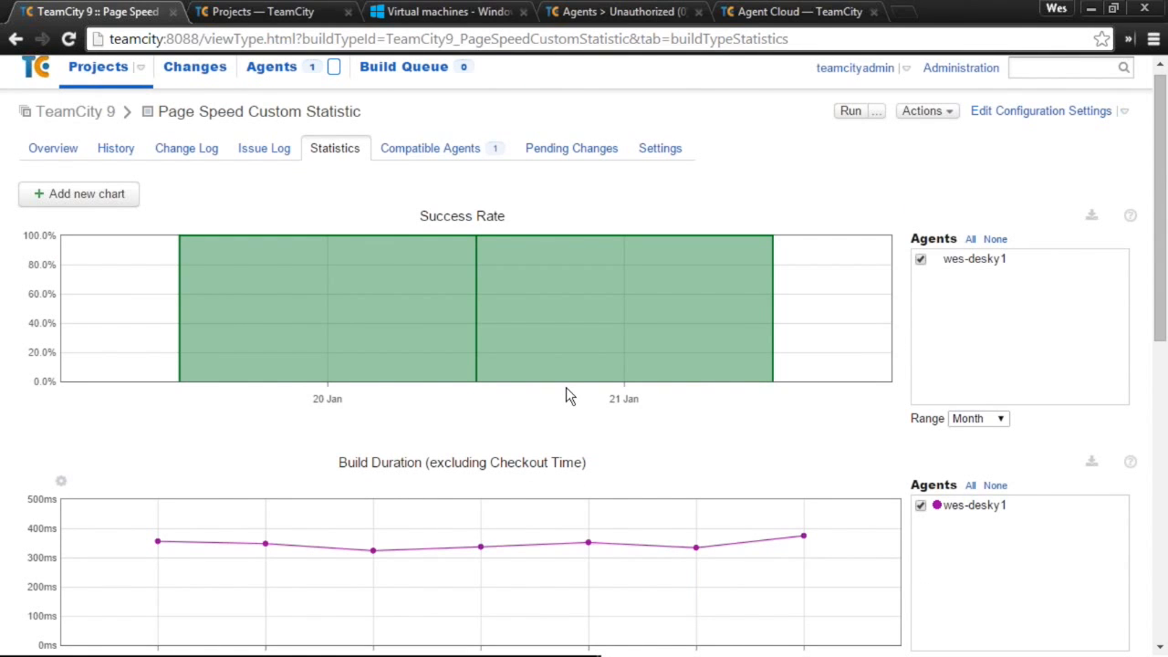
scroll(694, 274, up, 1)
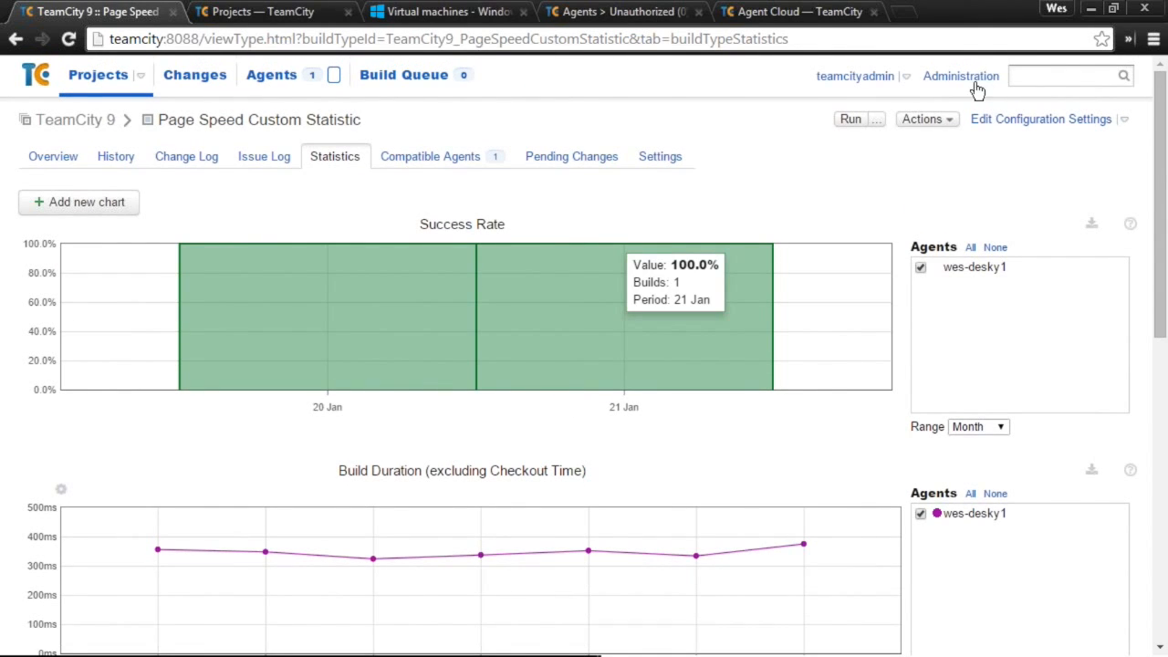
click(974, 86)
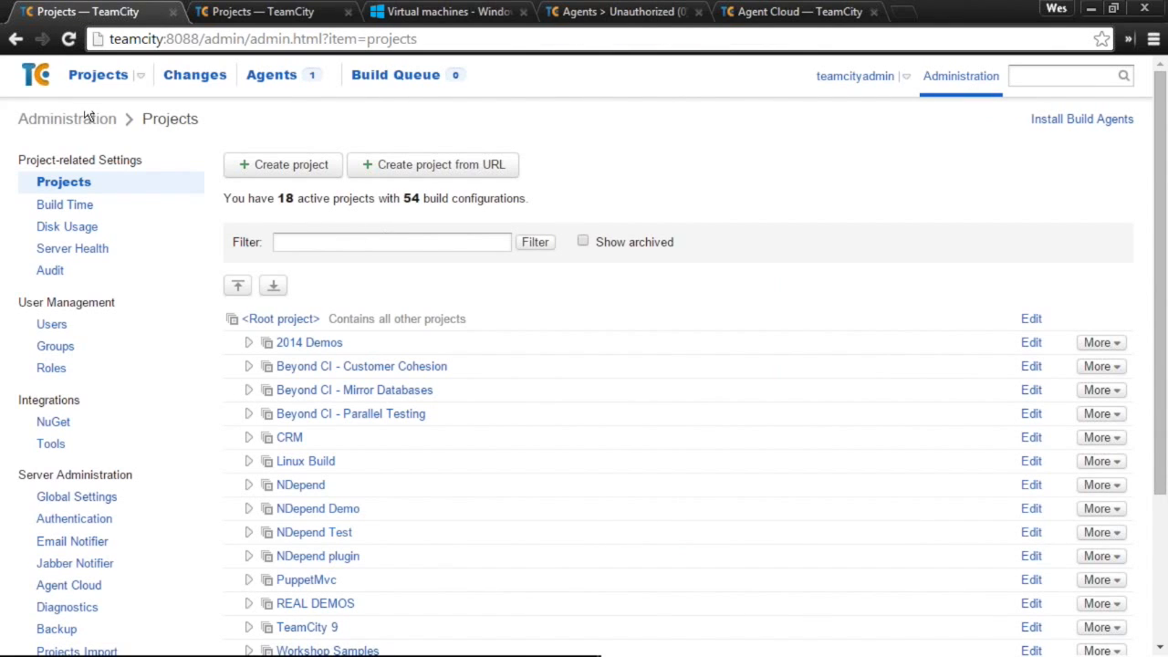
click(15, 38)
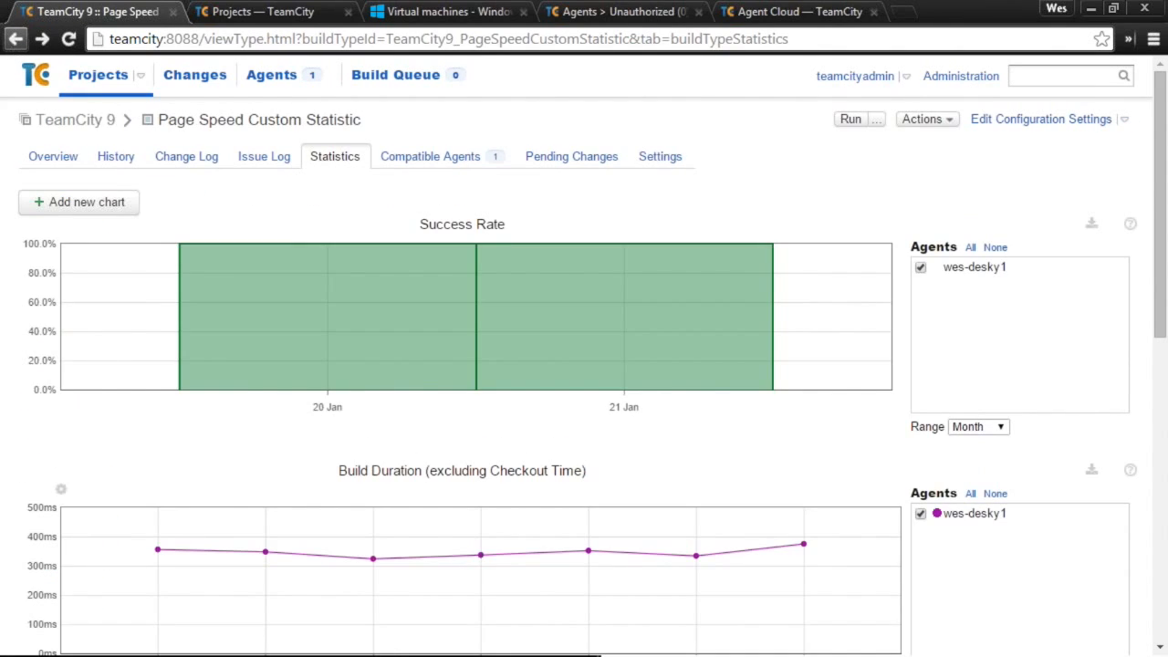
scroll(813, 456, down, 10)
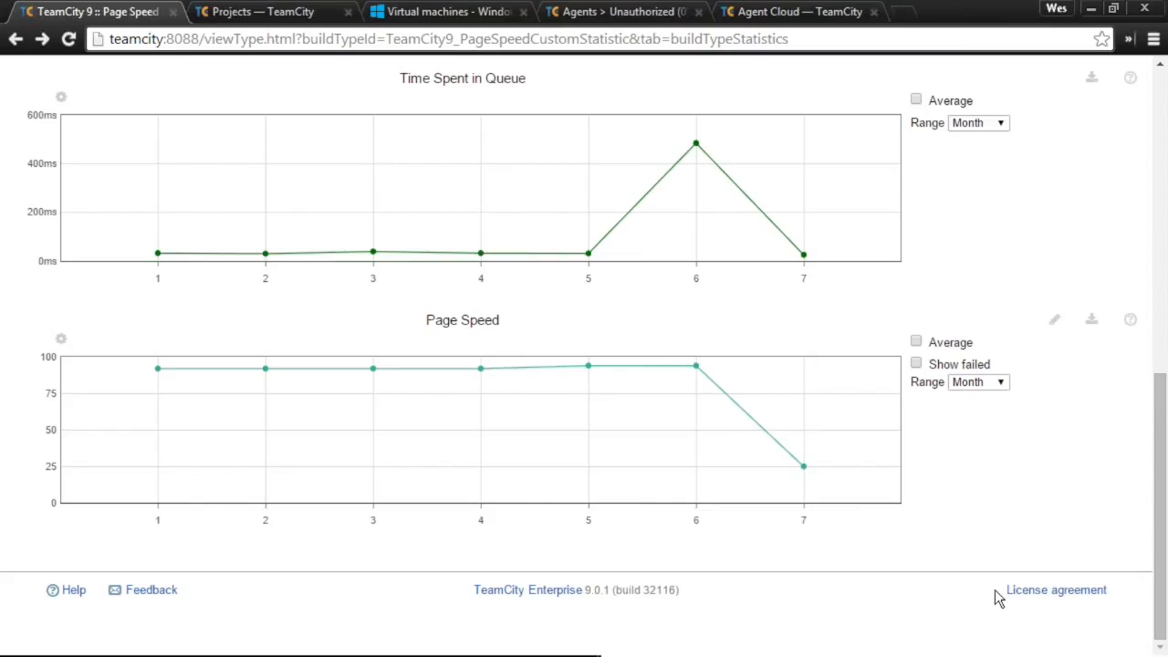
scroll(985, 456, up, 5)
scroll(976, 317, up, 2)
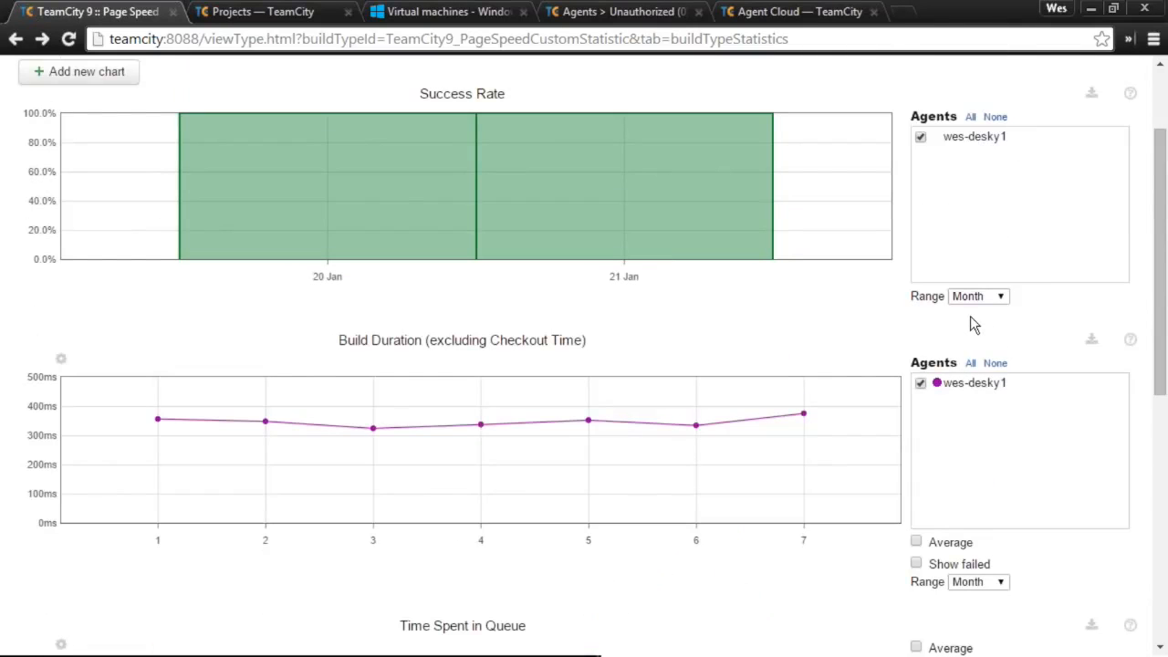
scroll(967, 321, up, 2)
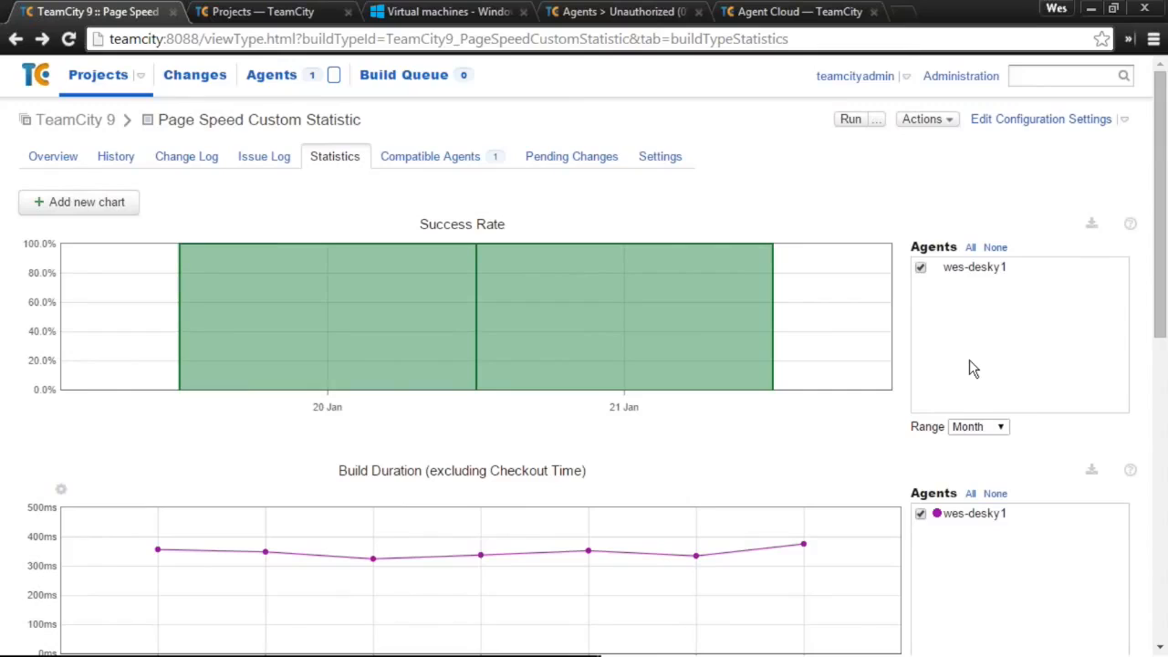
scroll(972, 367, down, 3)
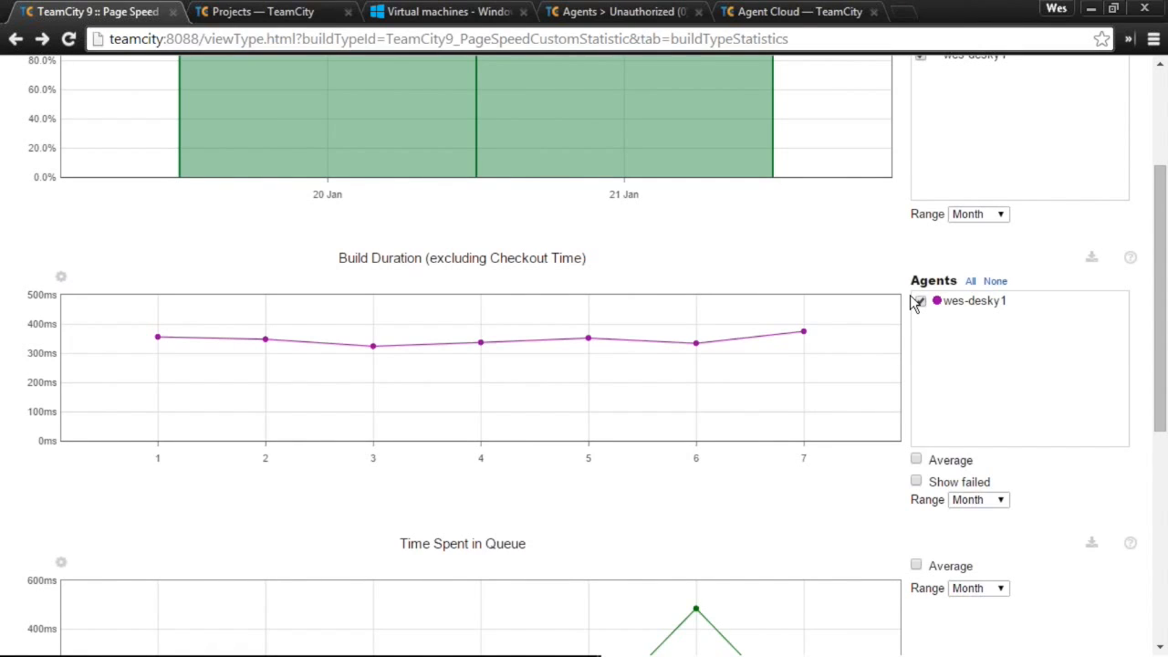
scroll(915, 303, down, 1)
scroll(638, 273, up, 4)
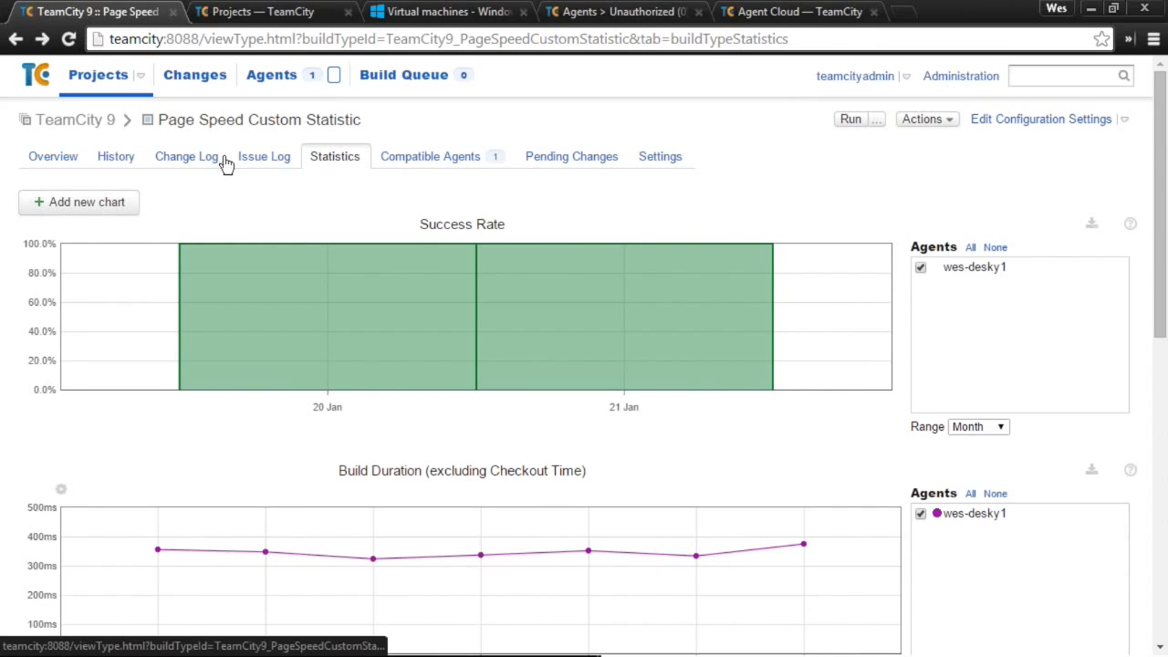
- Check build #7's reported statistic values from the history, then go to Projects
click(129, 159)
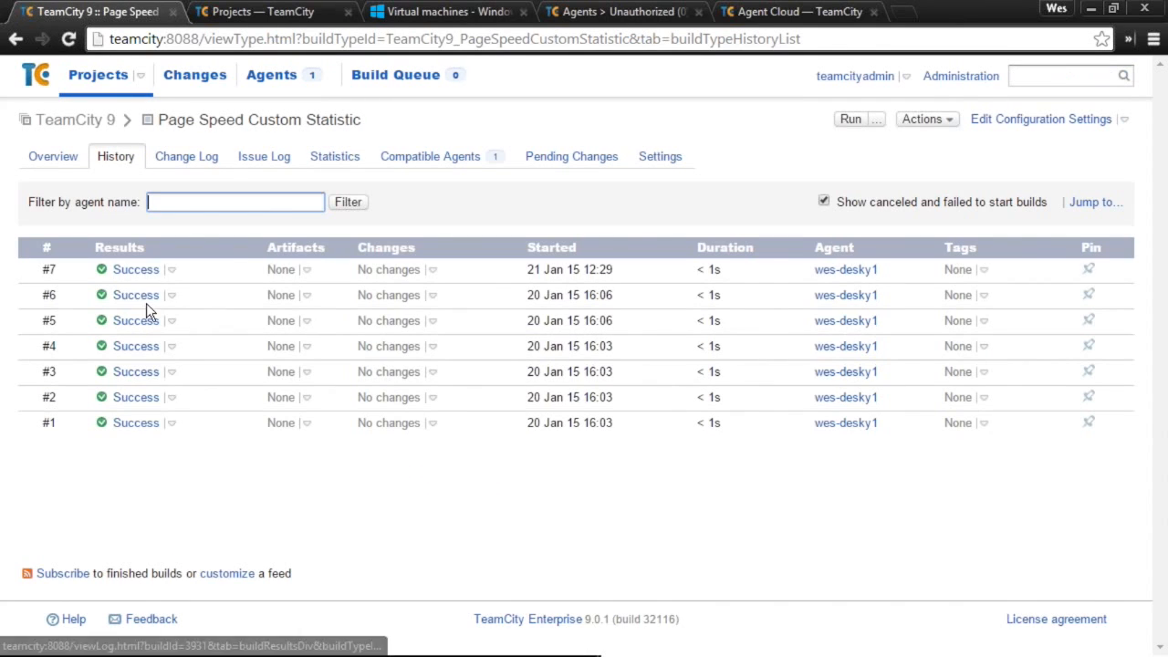
click(144, 269)
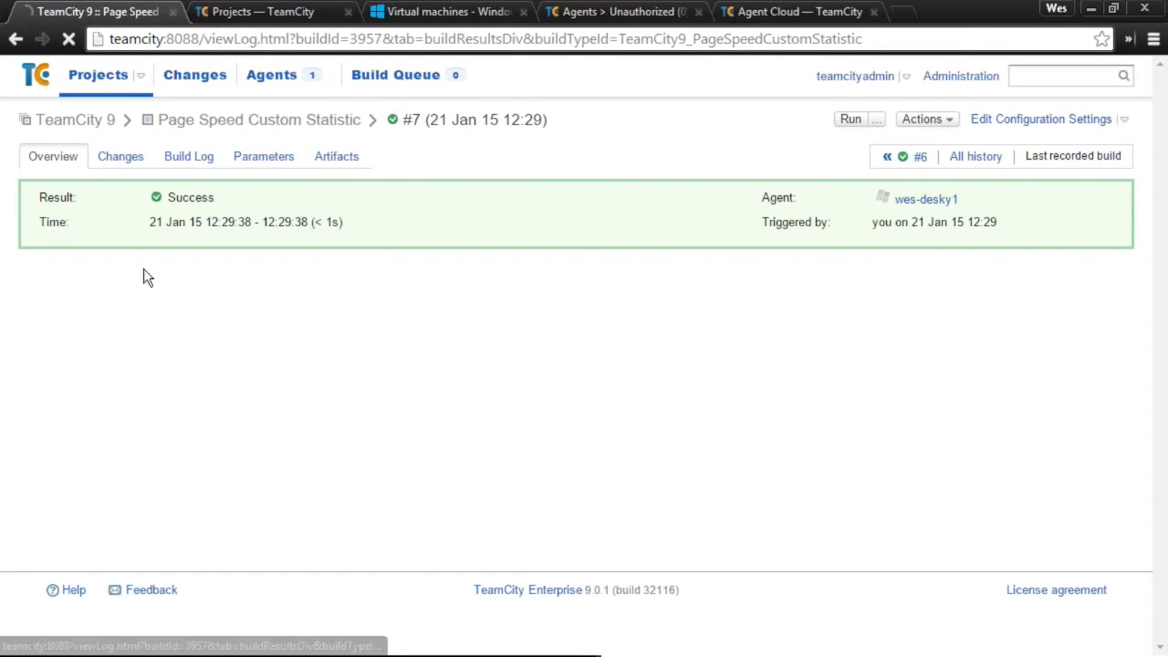
click(265, 157)
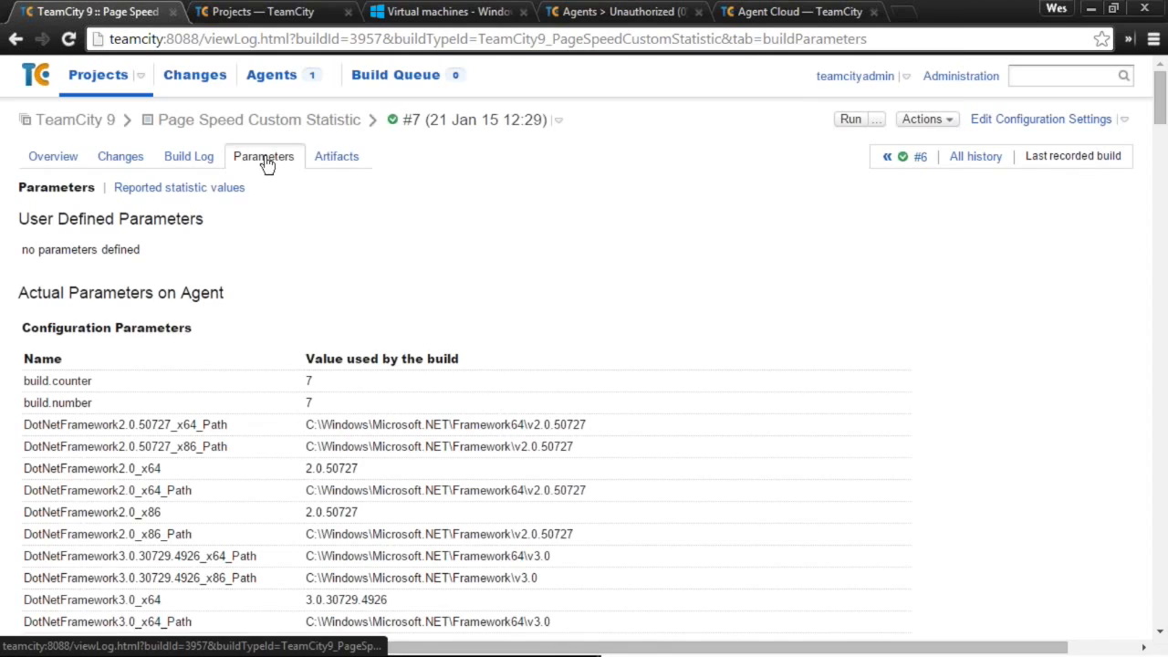
click(224, 186)
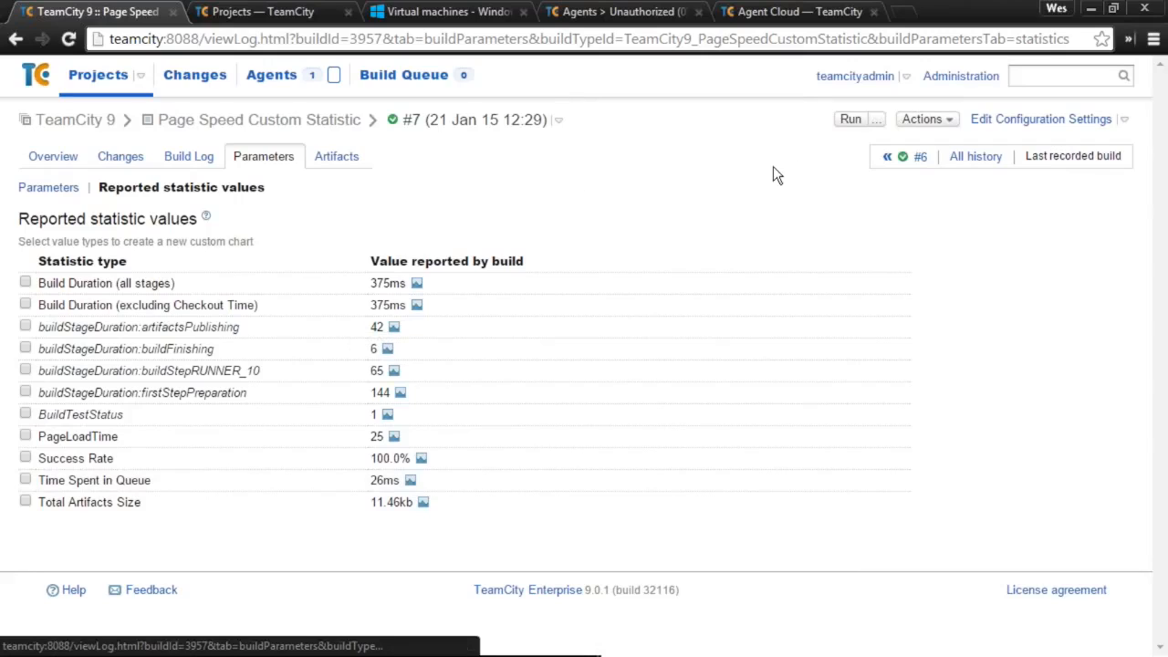
click(106, 75)
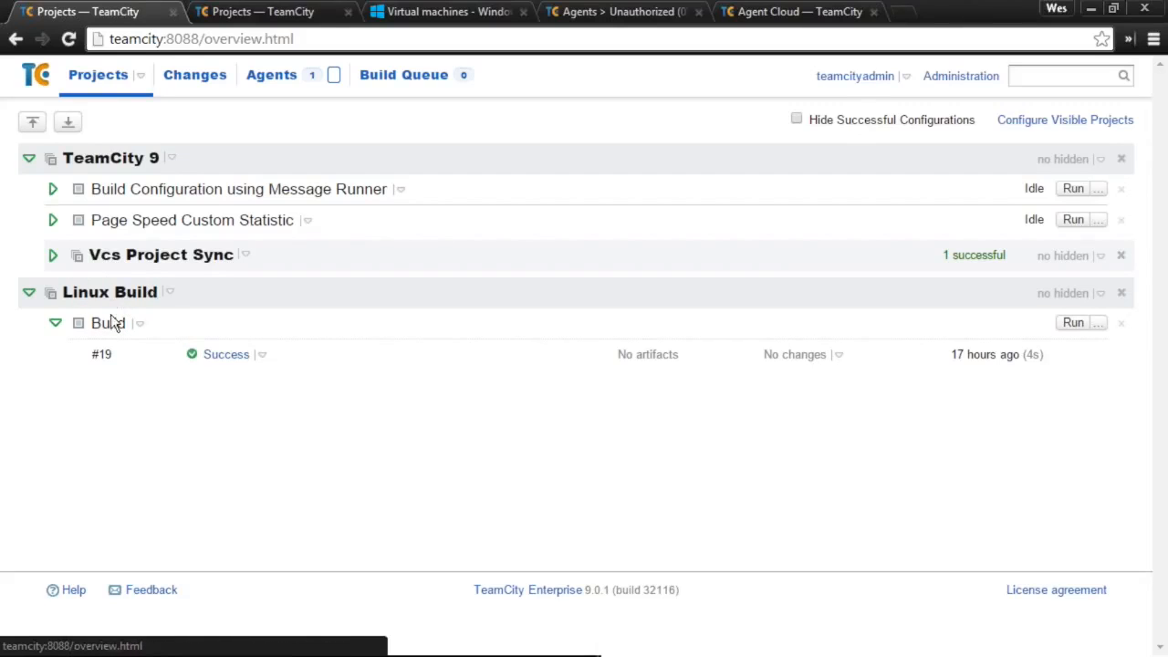
- Add Linux Build #19 to favorites and open My Favorite Builds
click(231, 356)
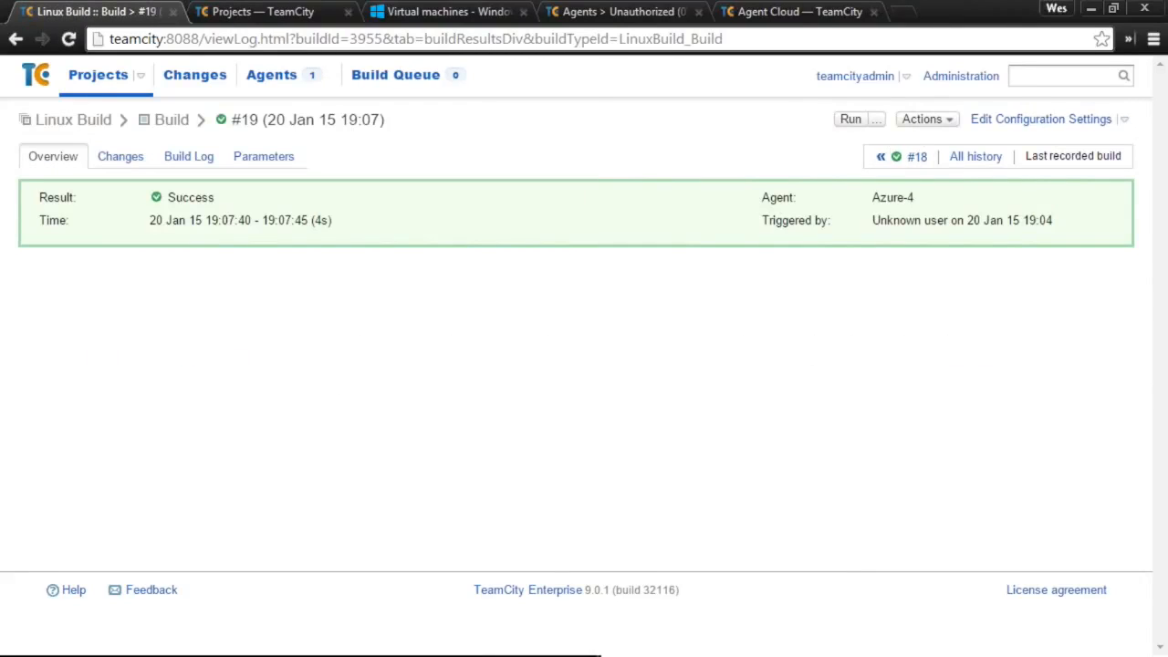
click(919, 123)
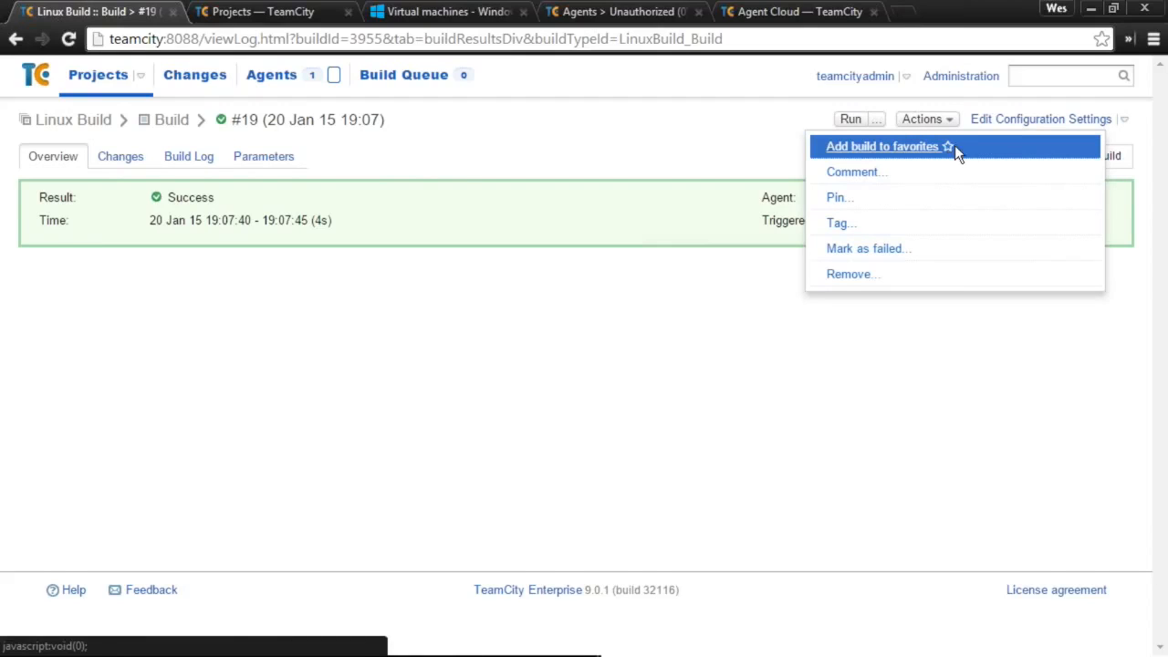
click(954, 148)
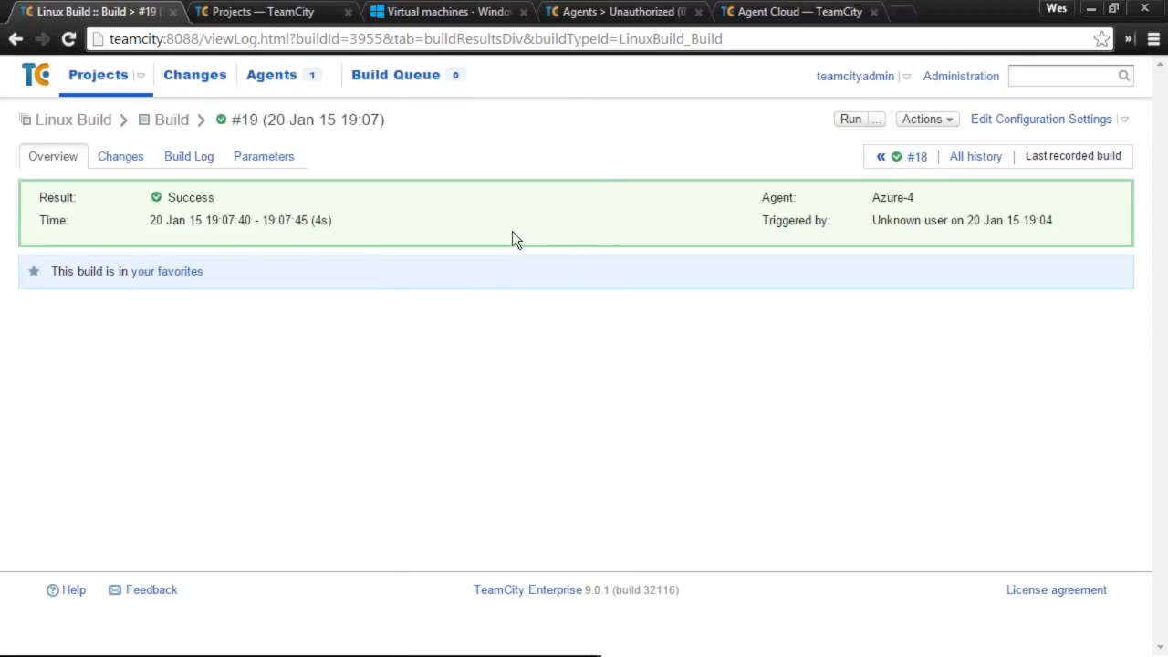
click(907, 78)
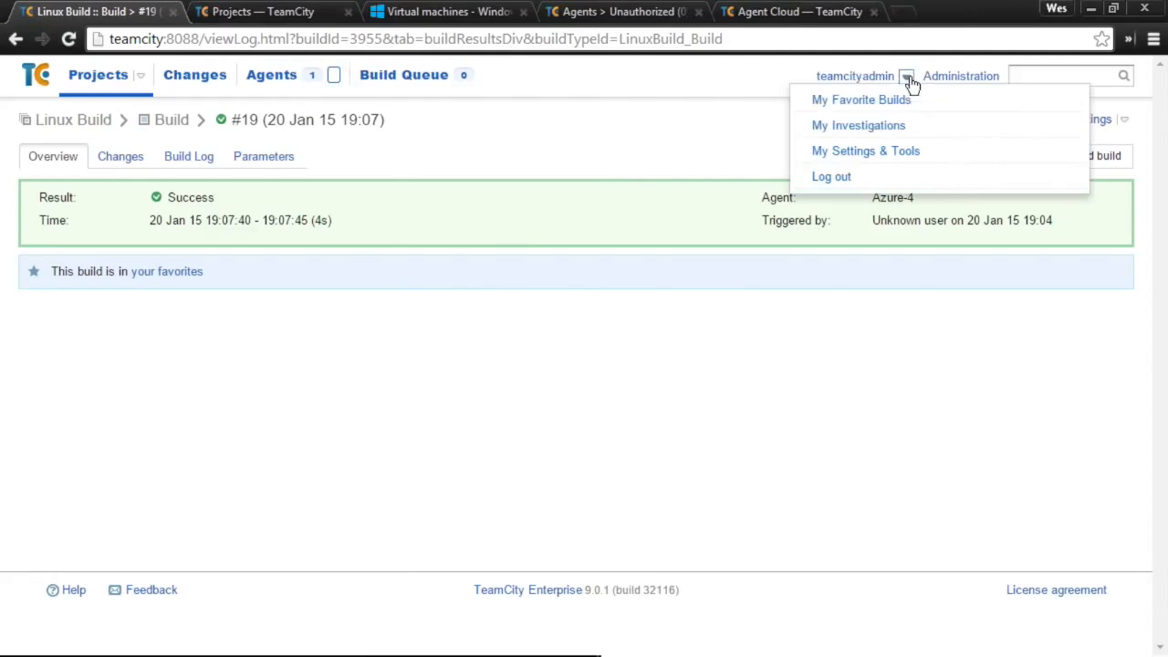
click(875, 103)
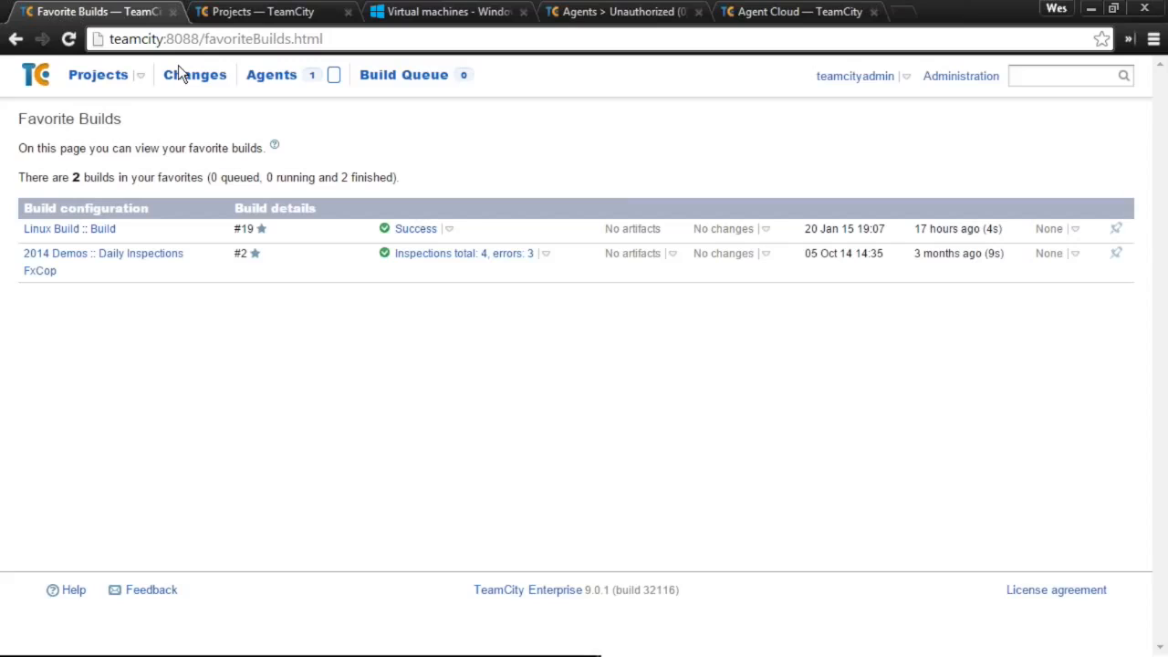
- Save the profile settings in My Settings & Tools
click(906, 77)
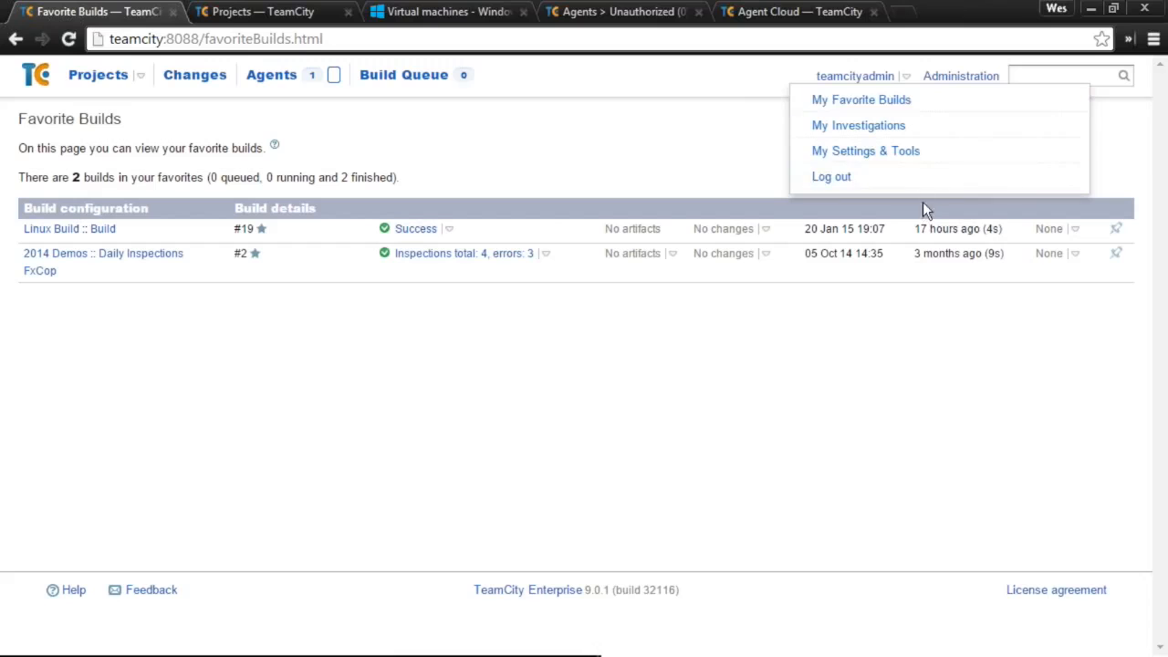
click(898, 151)
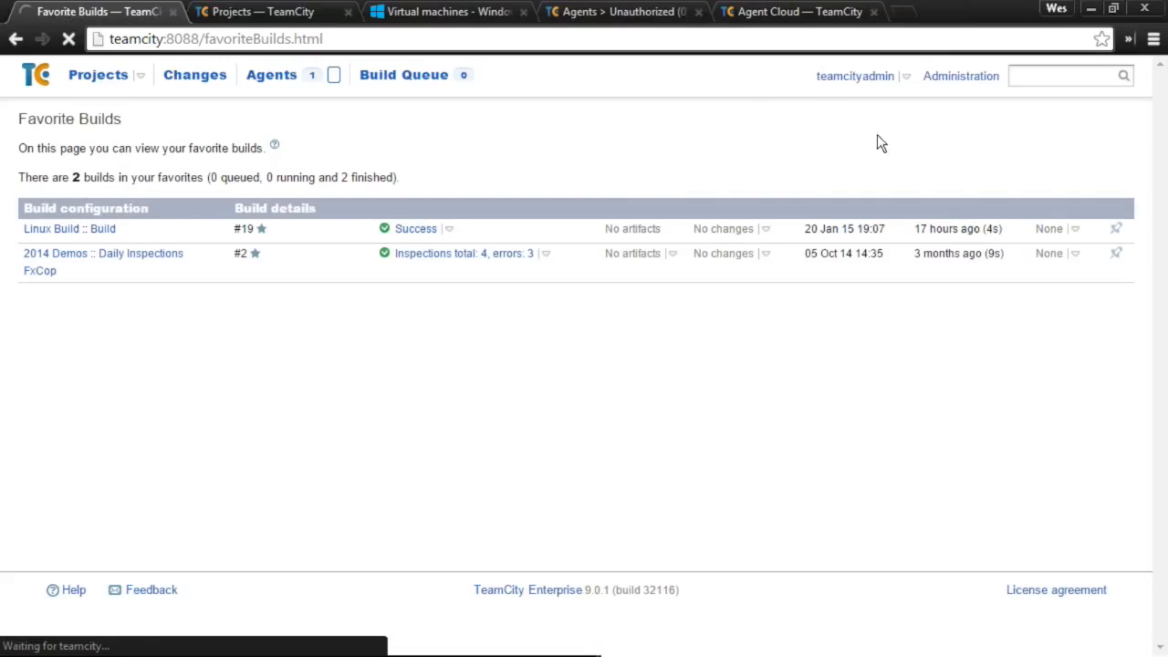
scroll(84, 445, down, 3)
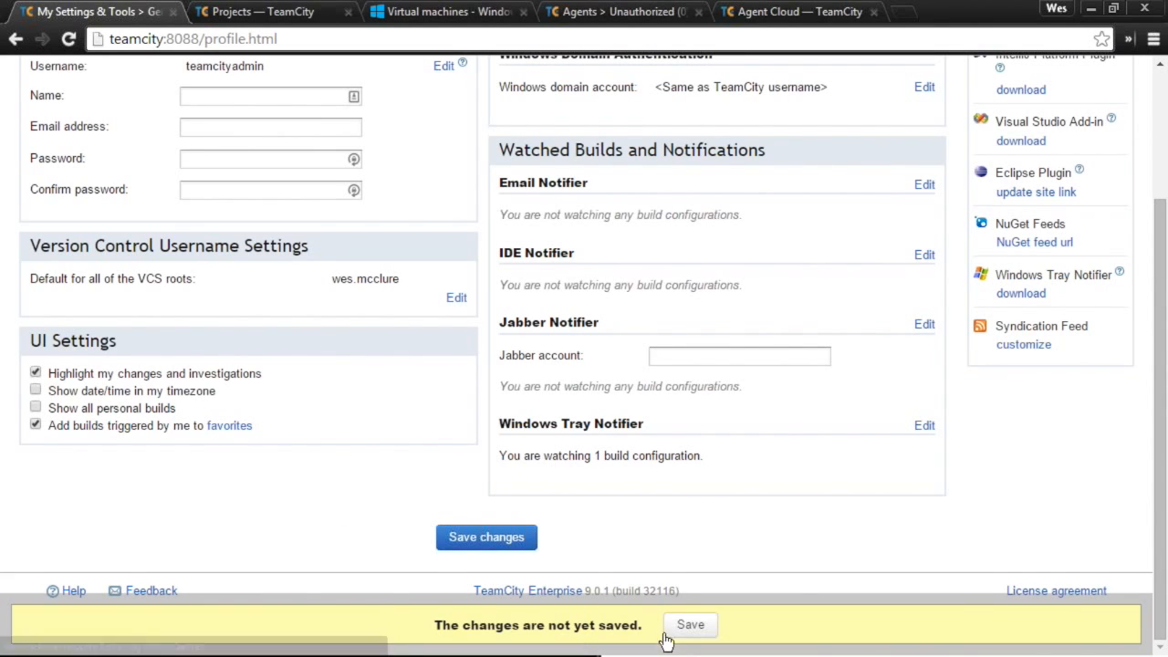
click(500, 540)
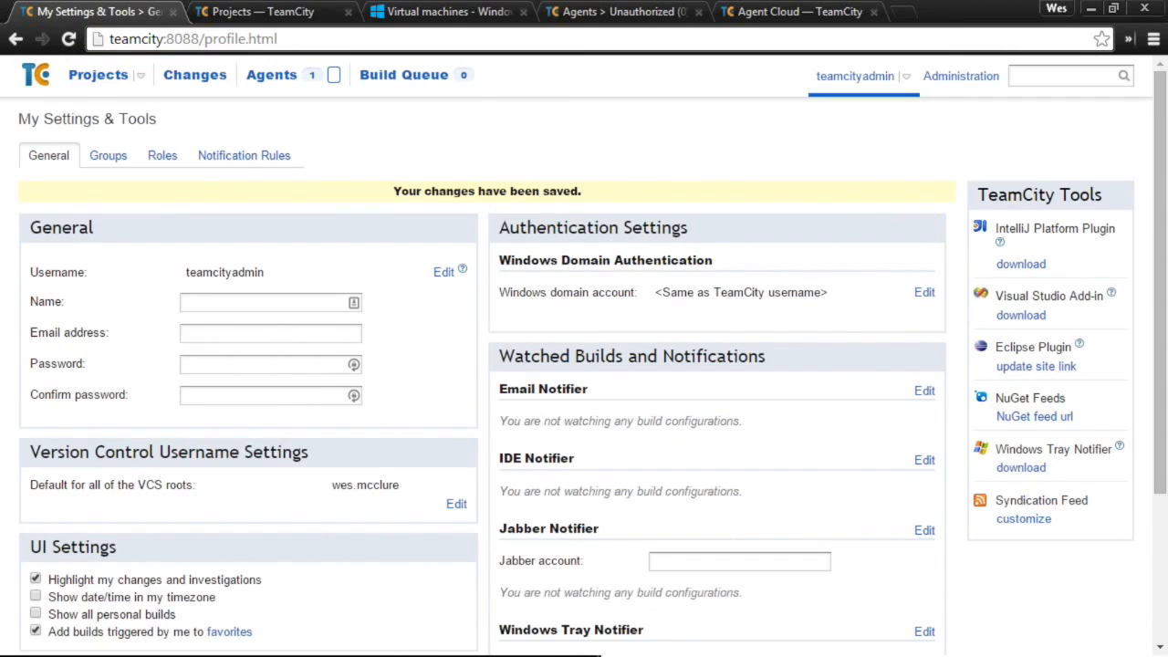
- Run Linux Build from Projects and open My Favorite Builds
click(98, 75)
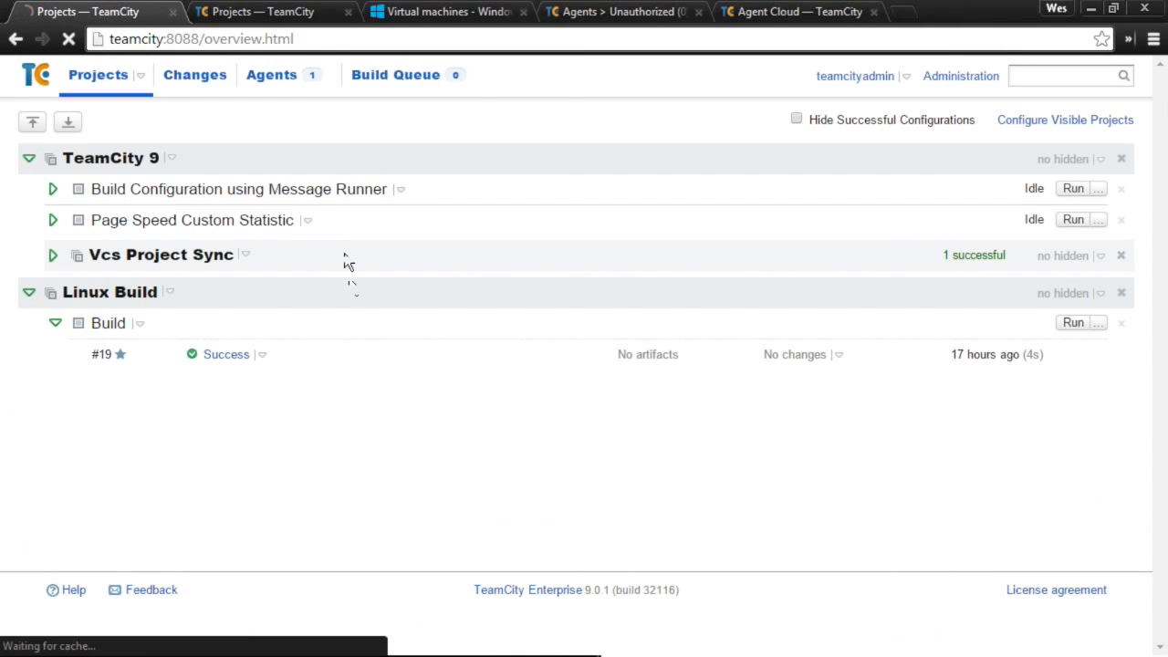
click(1073, 324)
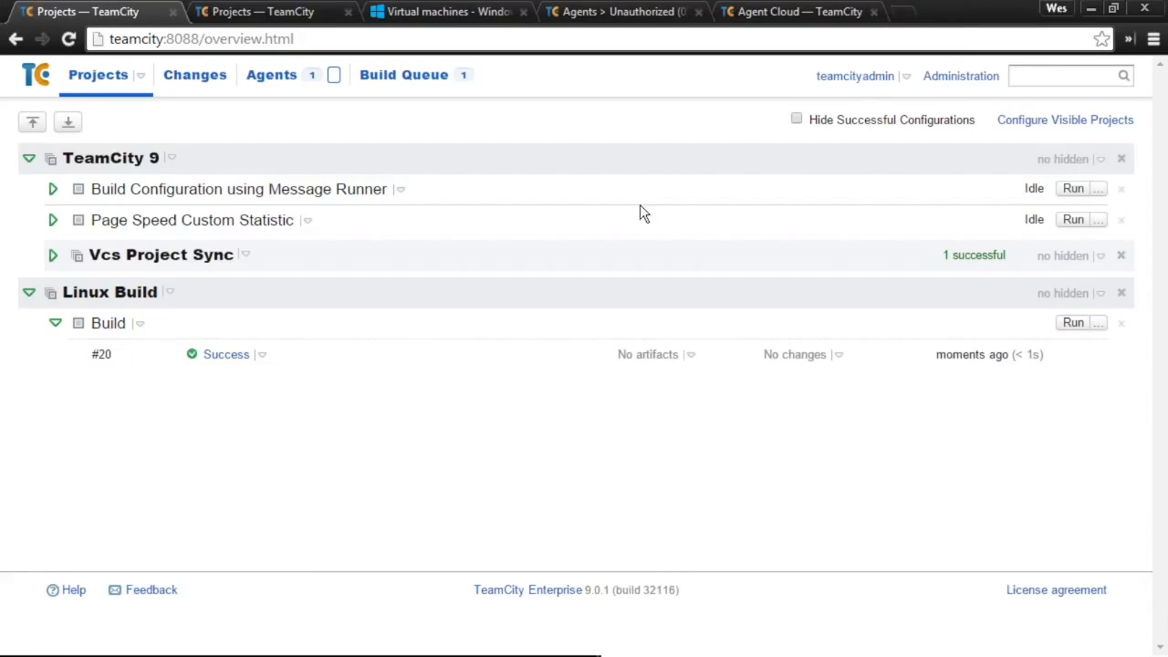
click(906, 77)
click(877, 108)
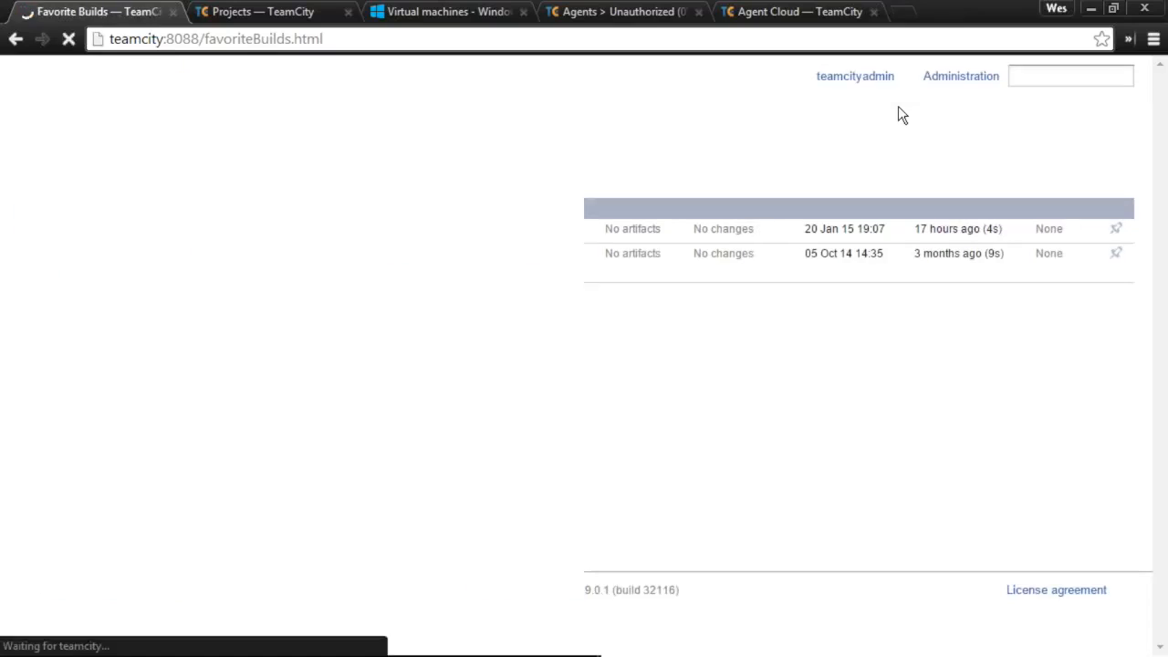
- Queue another Linux Build run and reopen My Favorite Builds
click(97, 77)
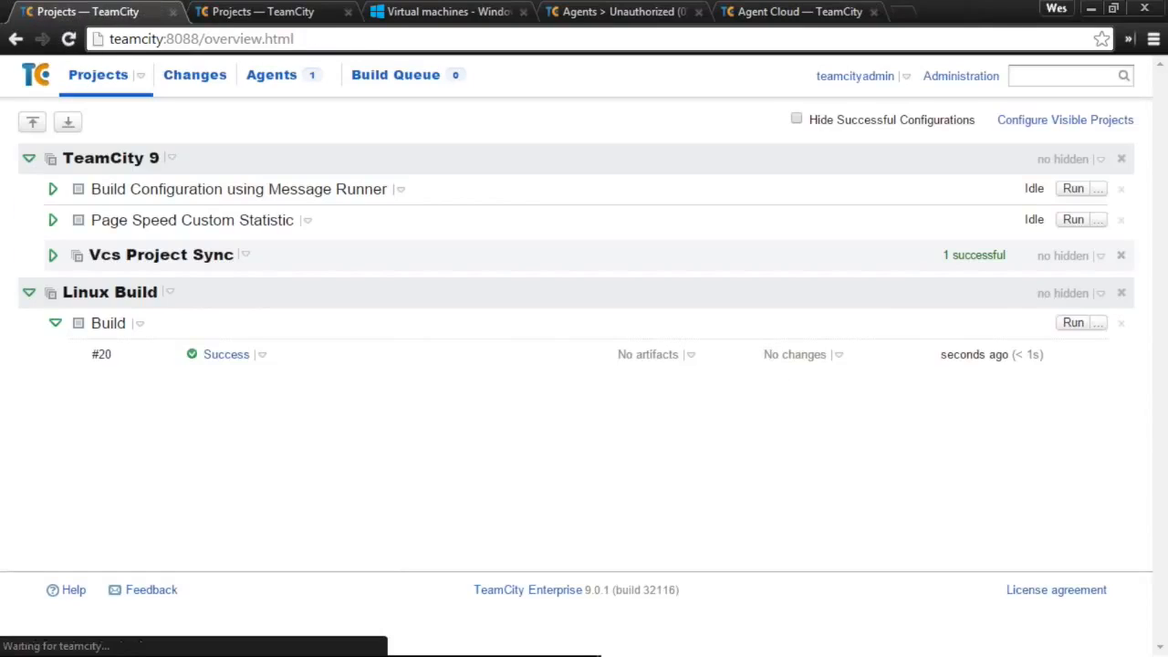
click(1072, 324)
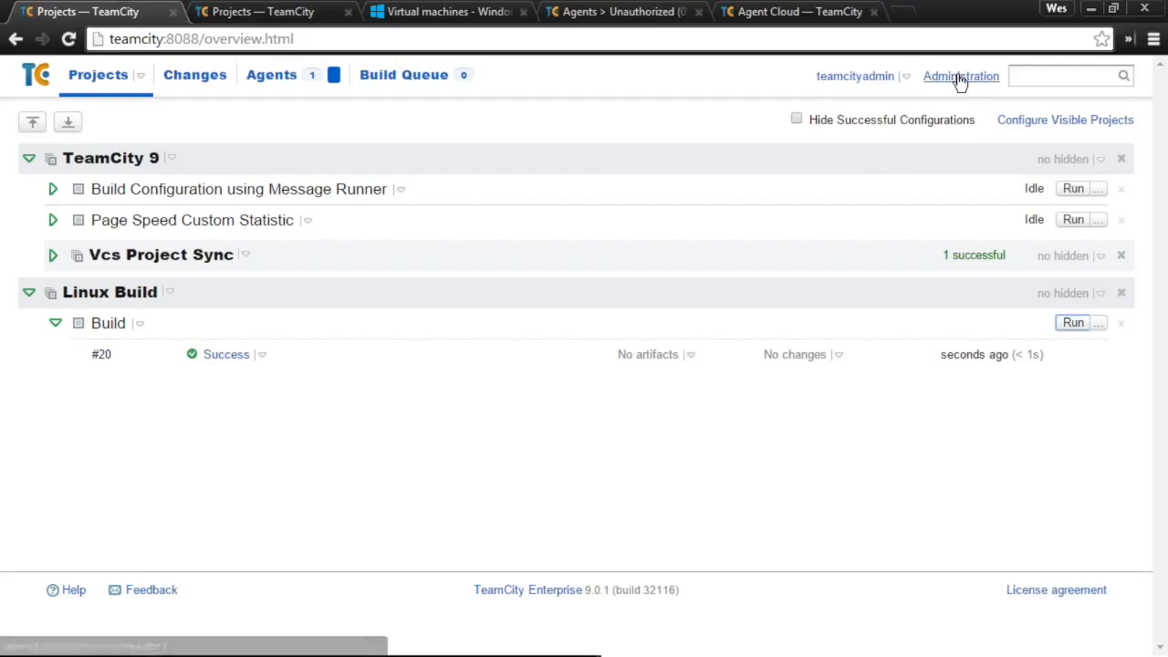
click(906, 80)
click(884, 102)
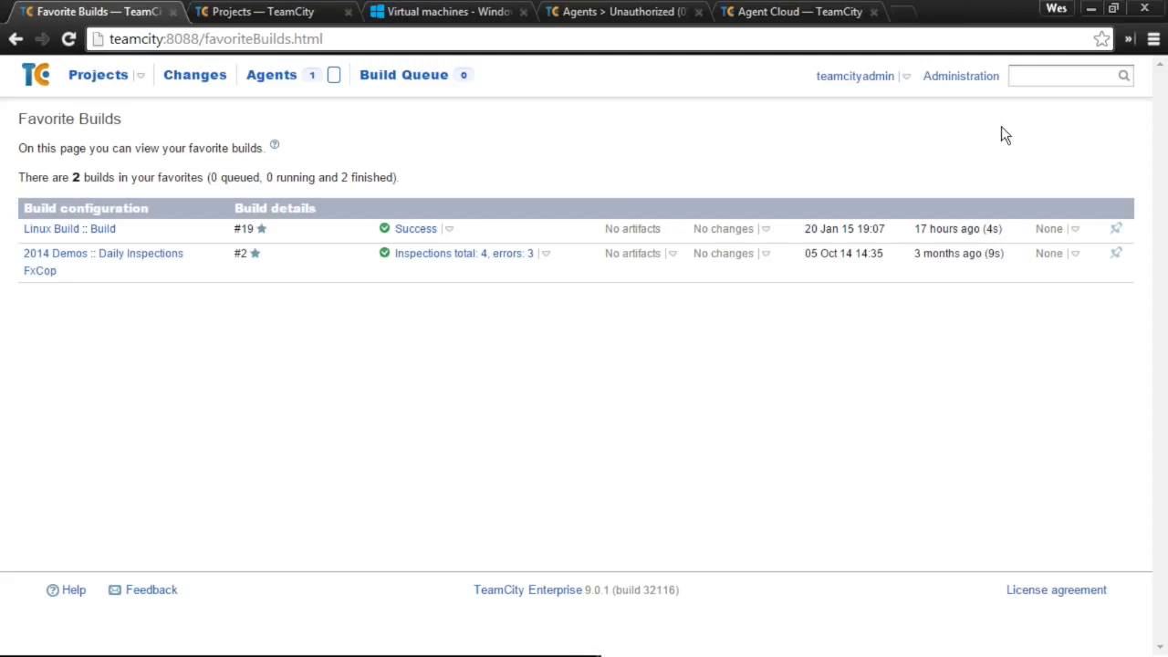
- Open the Administration Build Time report: 12s total over 24h, TeamCity 9 at 6s (53%)
click(980, 77)
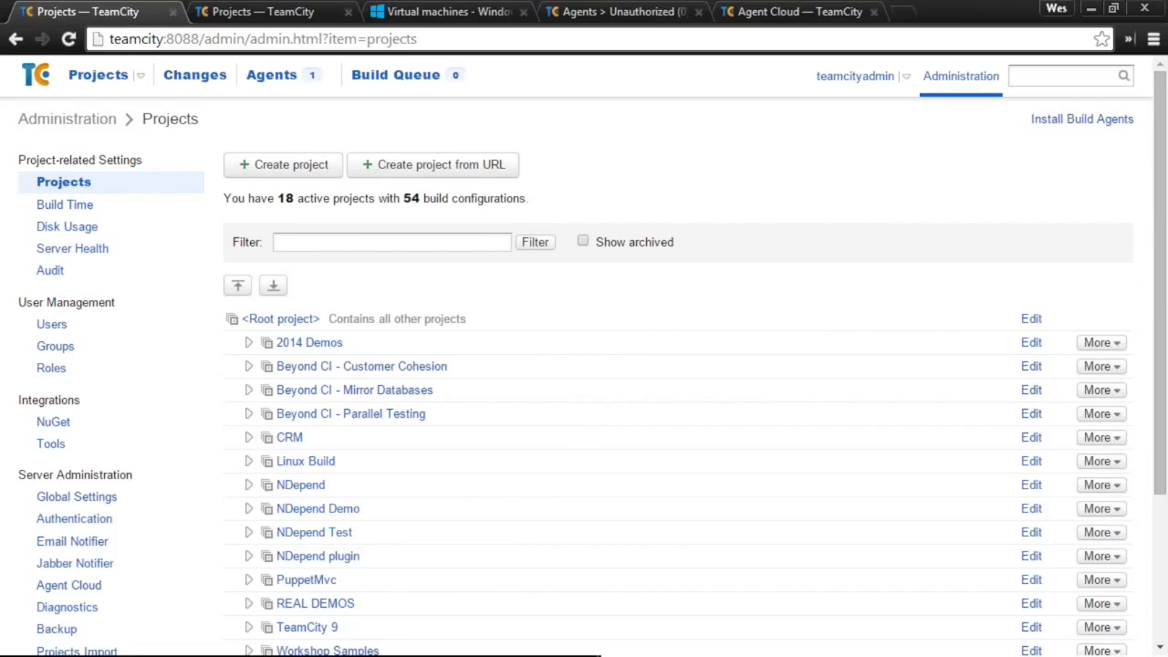
click(115, 207)
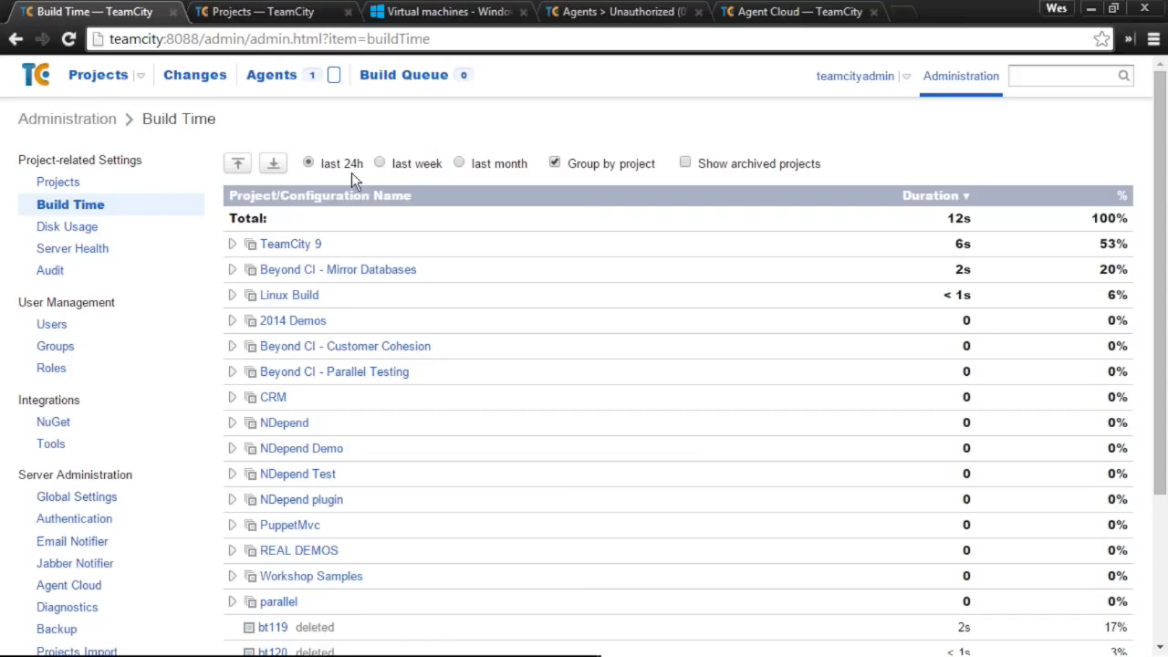
scroll(462, 413, down, 1)
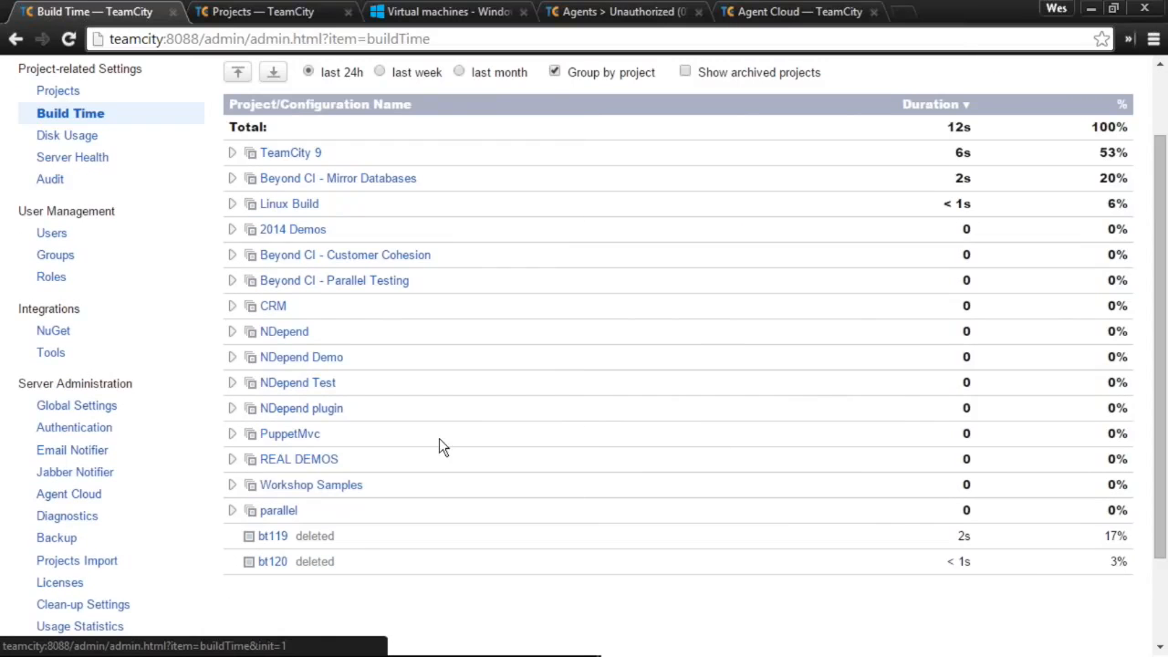
scroll(438, 439, up, 1)
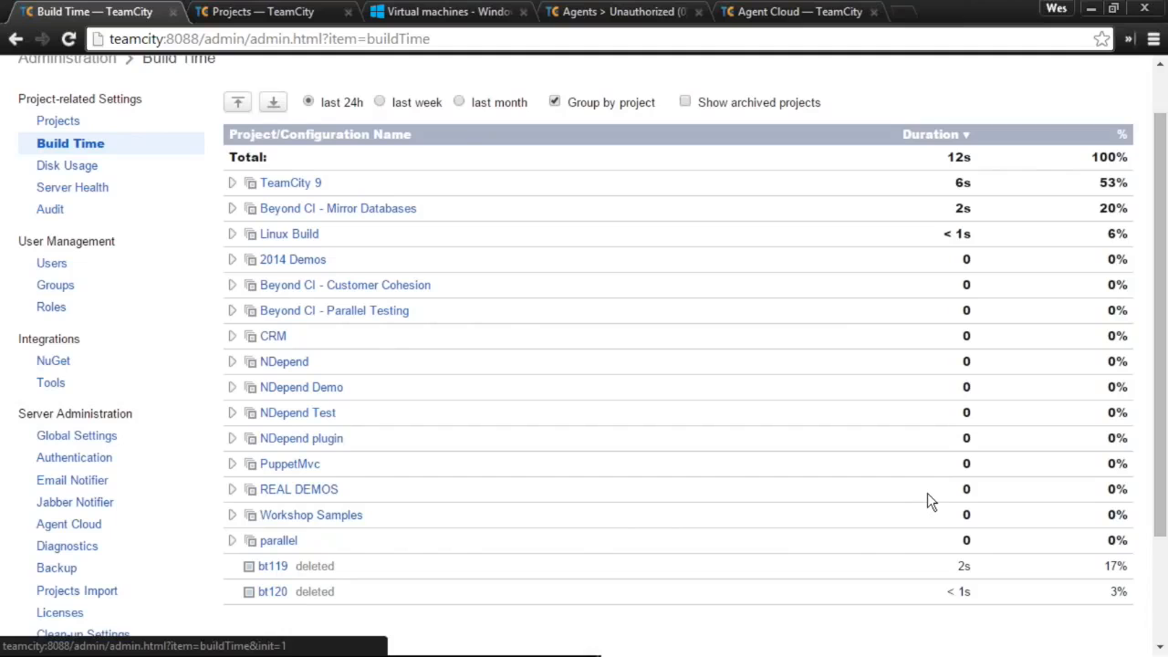
scroll(365, 347, up, 1)
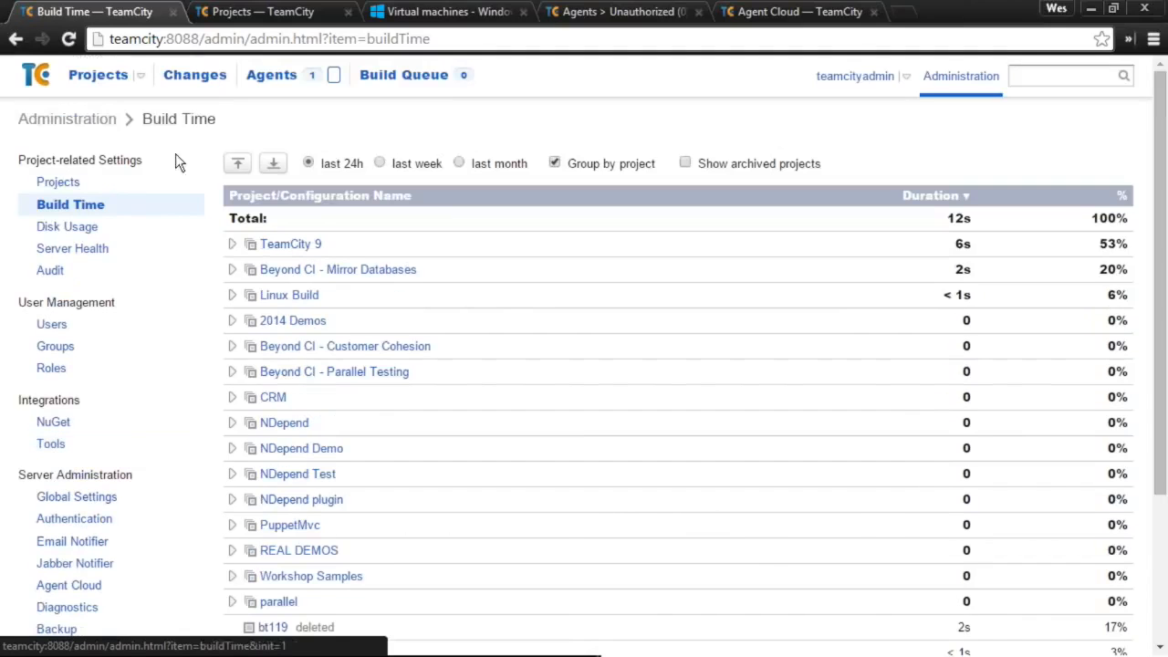
- Open TeamCity 9's project settings, view Clean-up Rules, then the empty Issue Trackers page
click(105, 79)
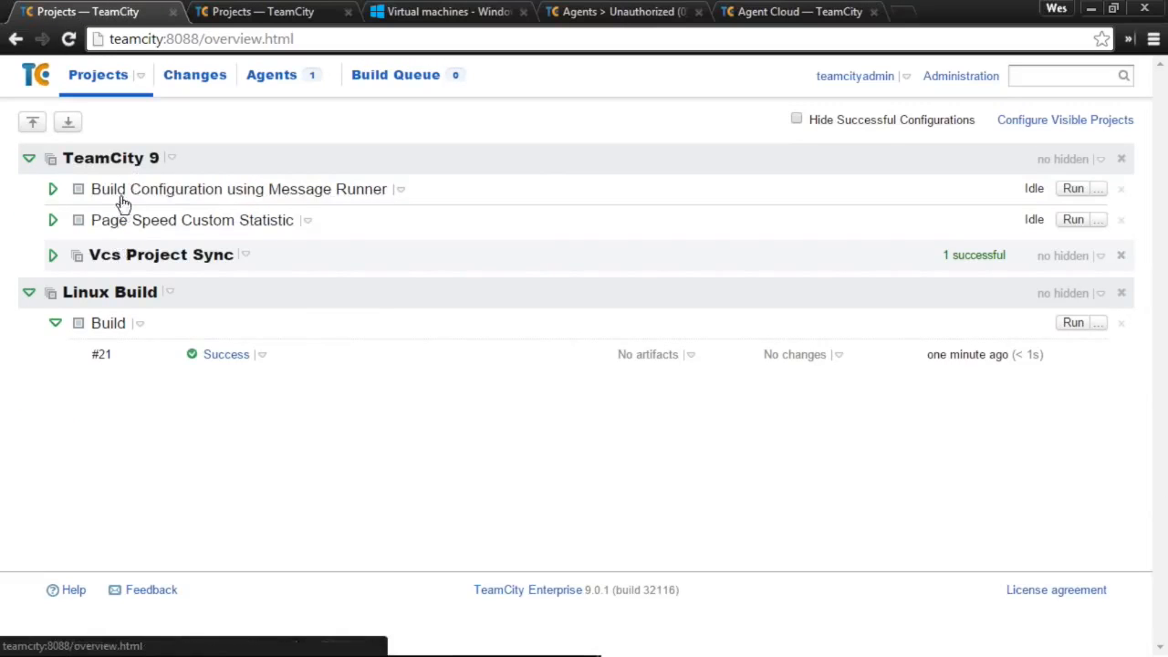
click(115, 159)
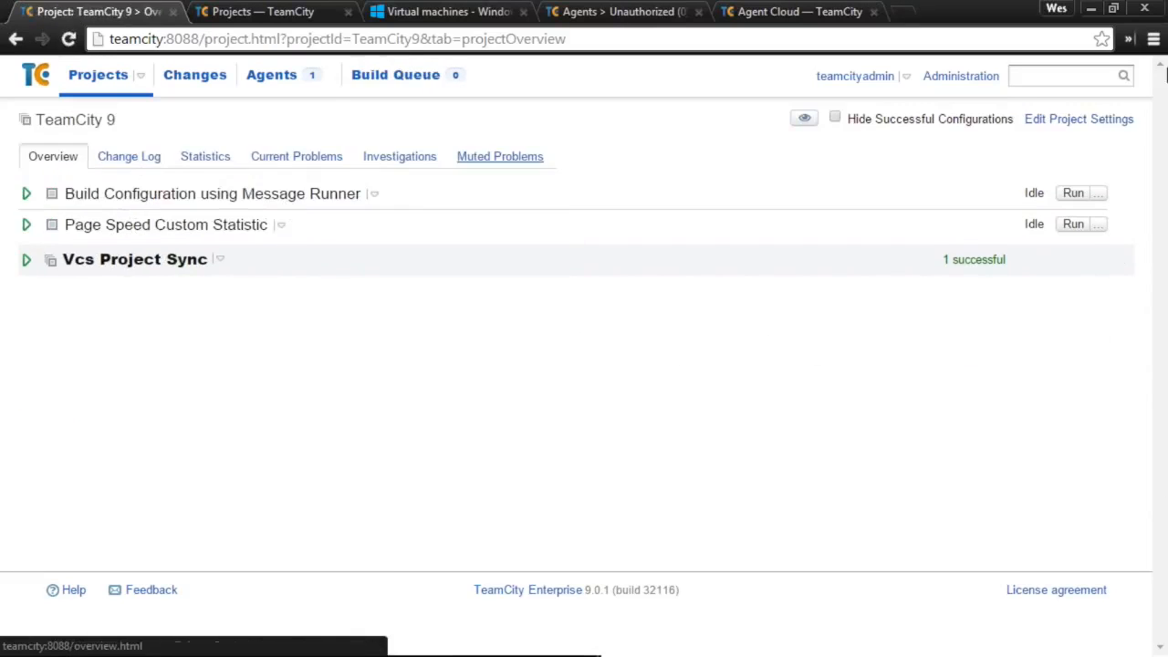
click(1111, 129)
scroll(106, 391, up, 2)
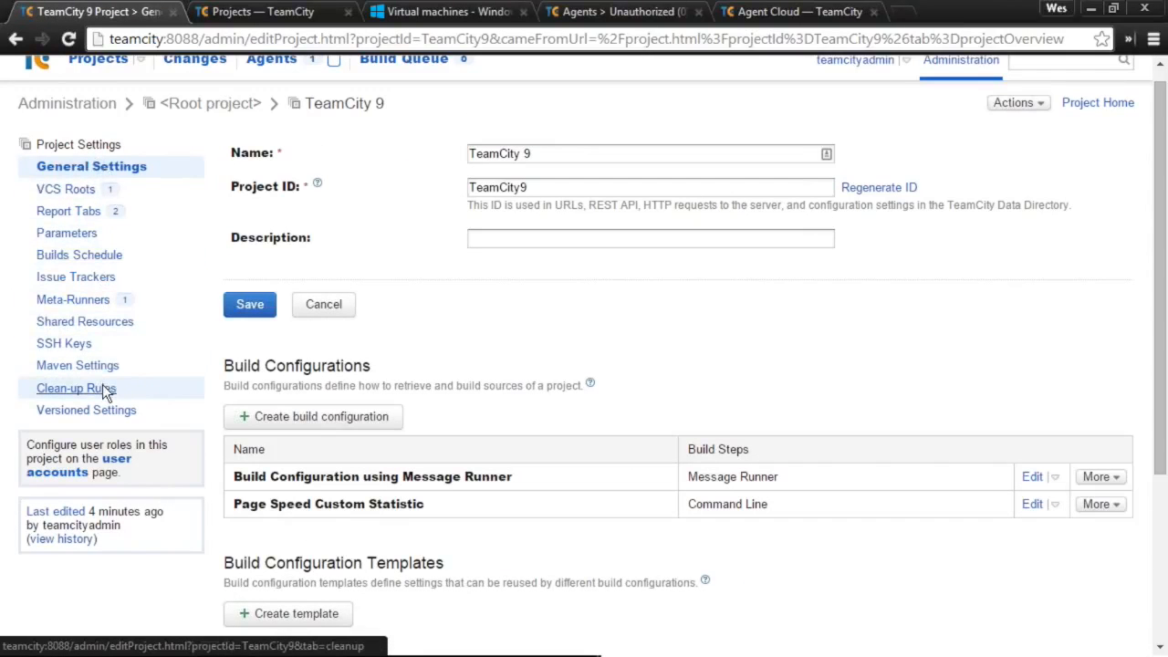
click(106, 391)
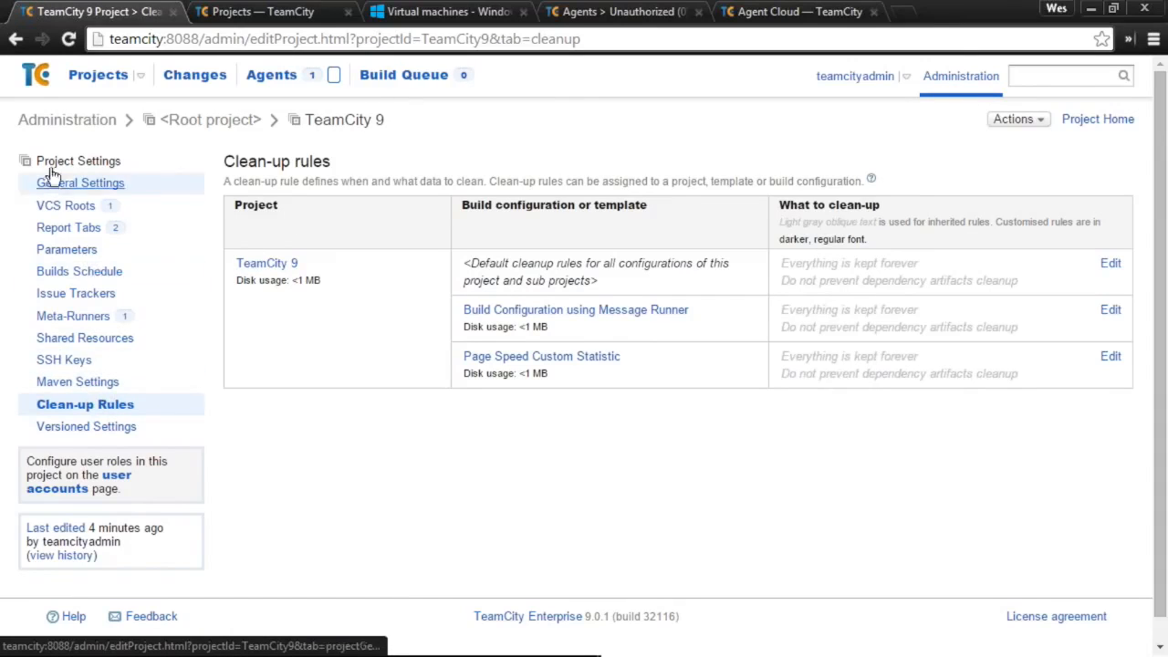
click(137, 427)
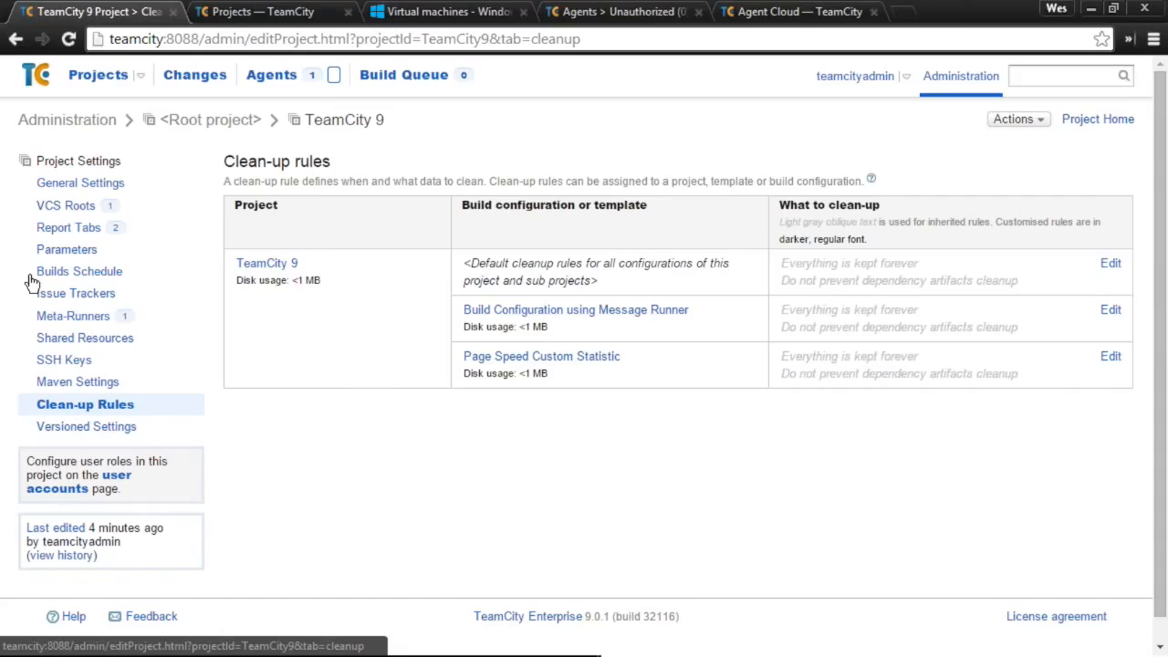
click(114, 297)
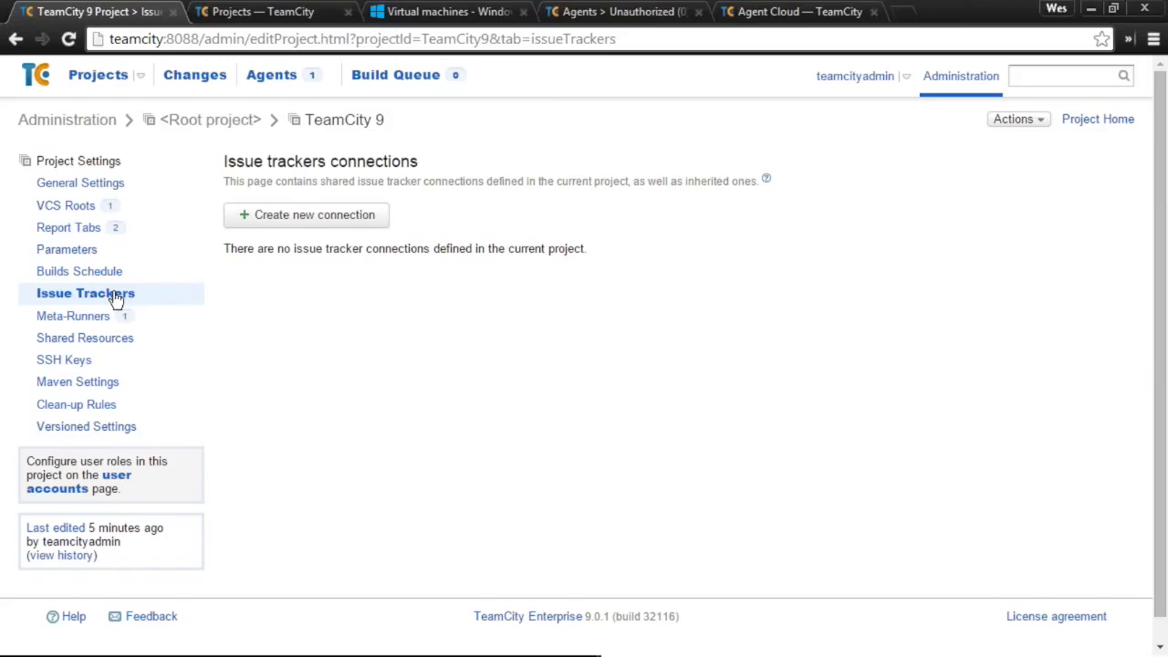
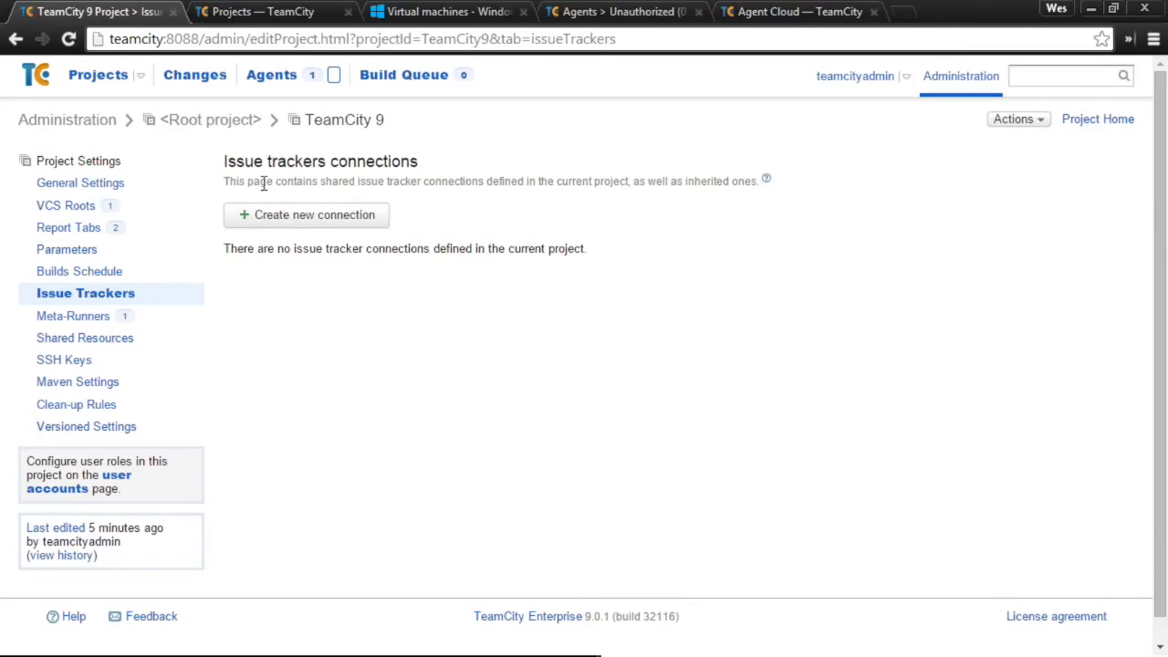
- Return to TeamCity 9's Issue Trackers settings page, which has no connections yet
click(349, 121)
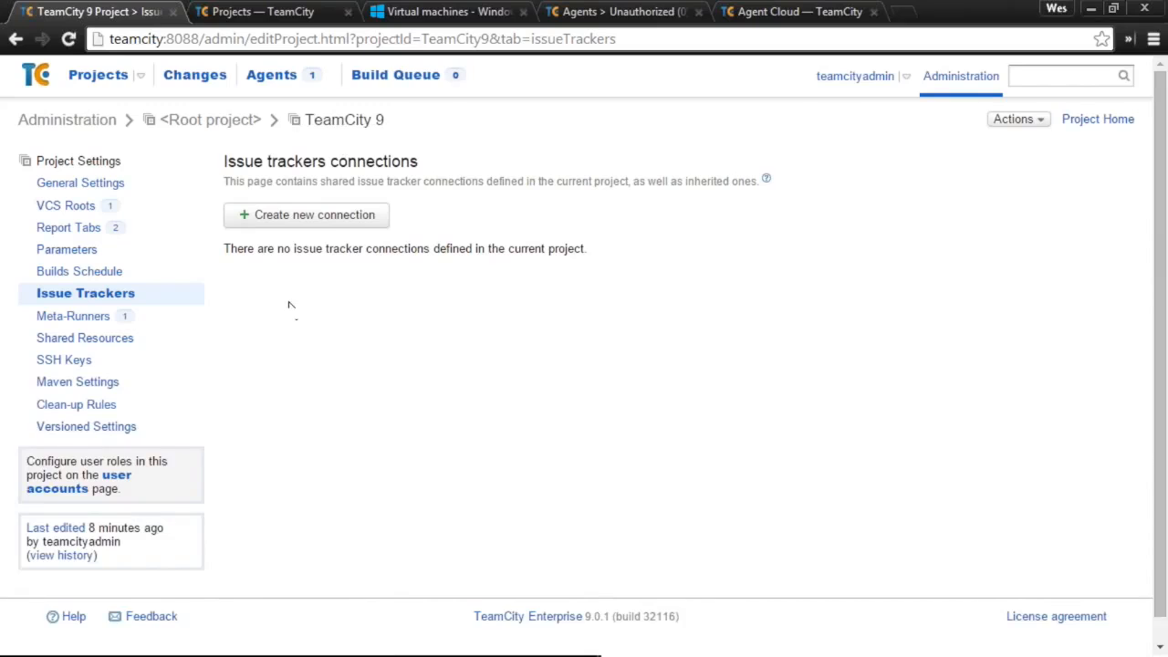
- Open Message Runner from Meta-Runners, highlight its echo command and %Message% reference, then go to Project Home
click(94, 315)
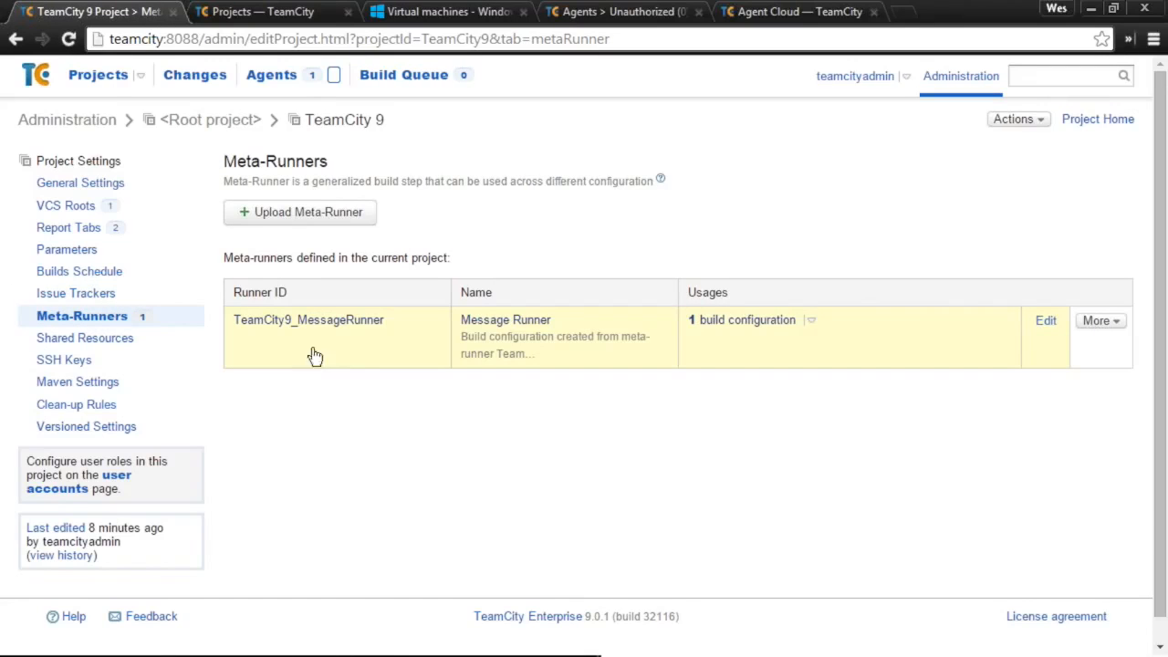
click(627, 318)
scroll(652, 481, down, 2)
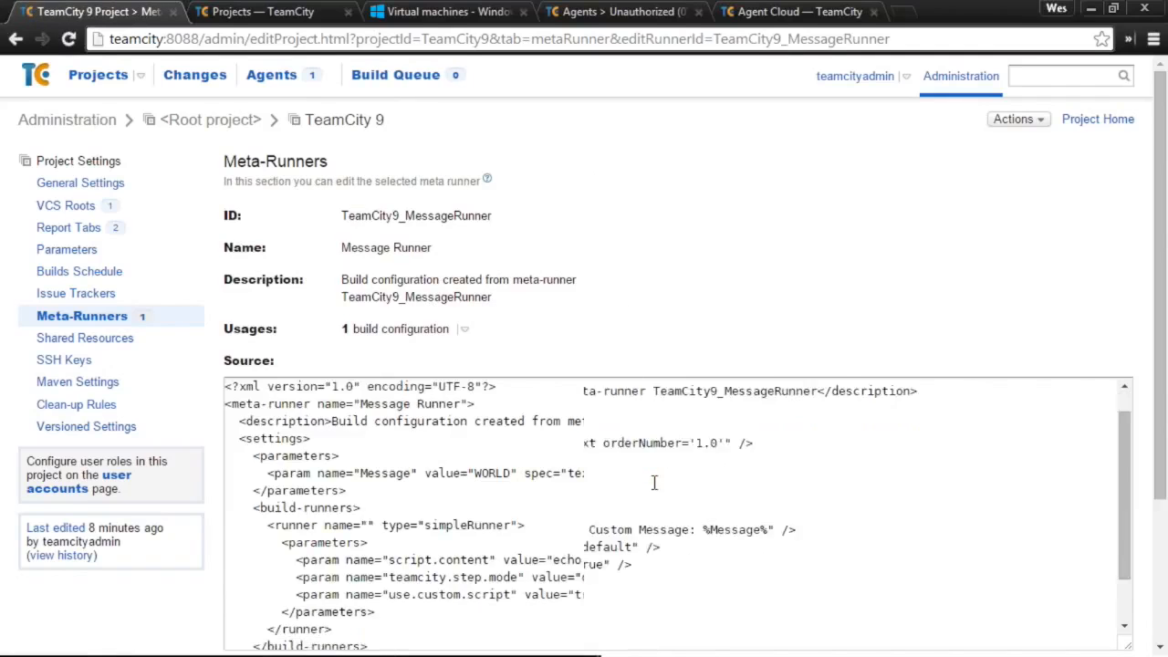
drag(553, 468, 766, 471)
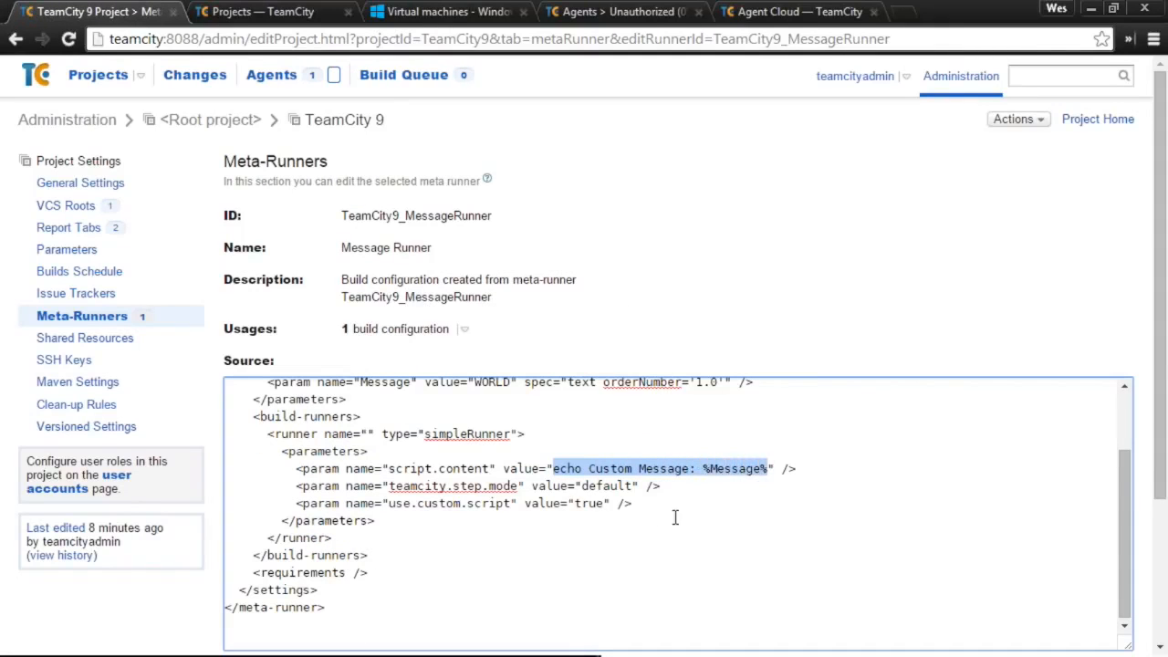
double_click(716, 471)
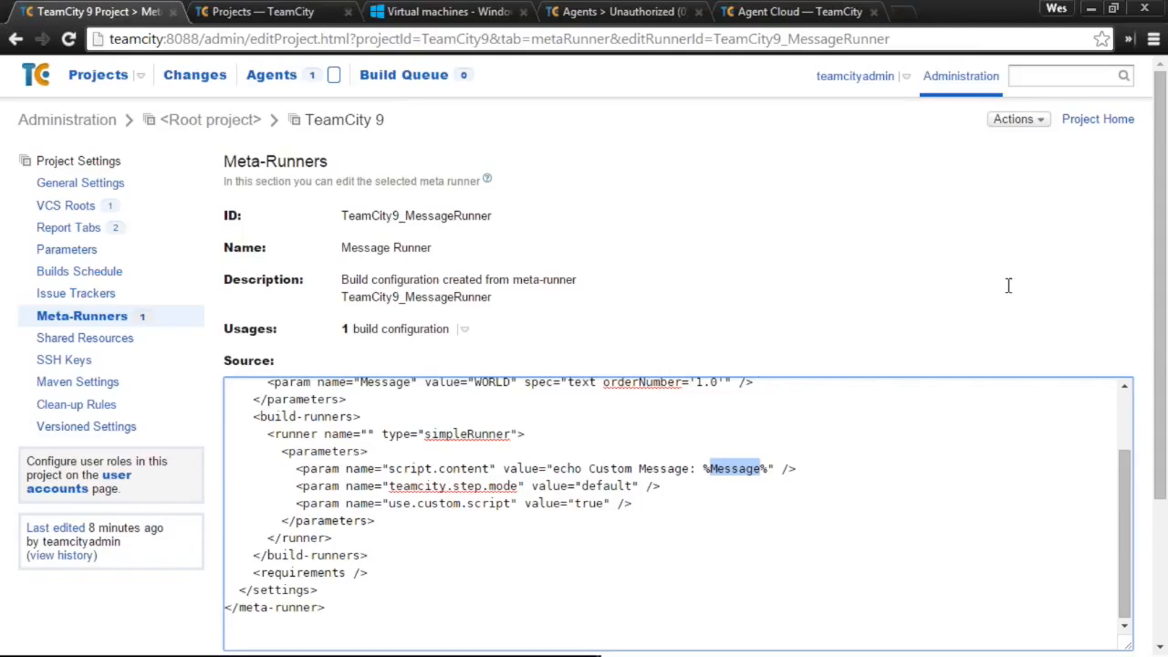
click(1110, 124)
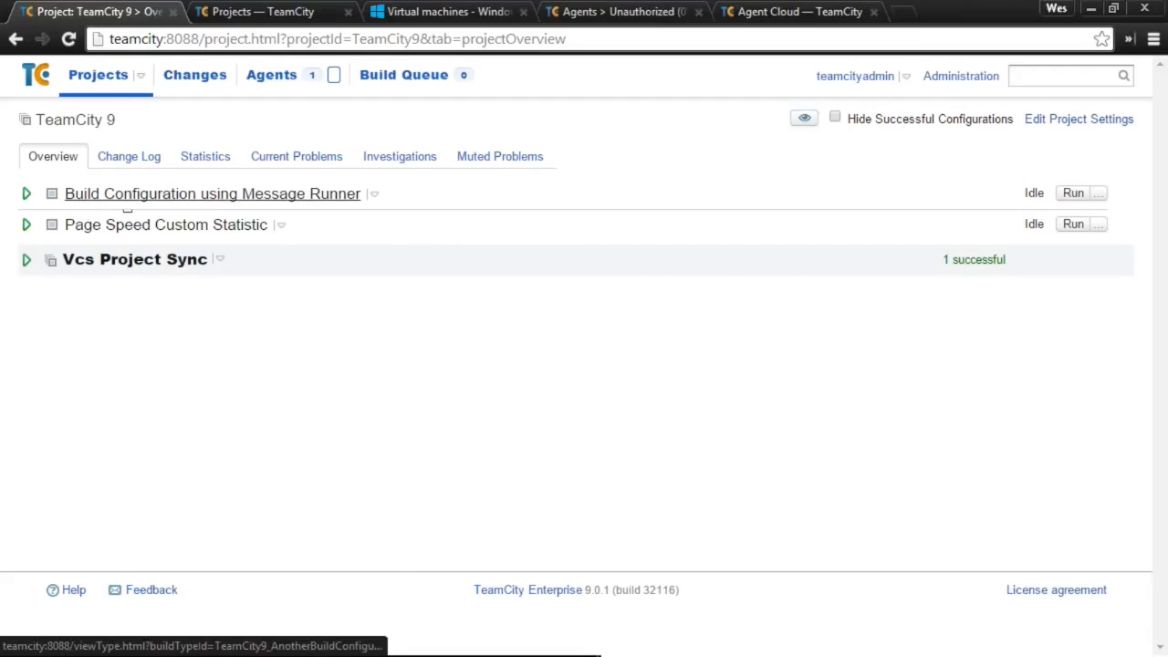
- Open the Message Runner build step in Build Configuration using Message Runner's settings
click(345, 200)
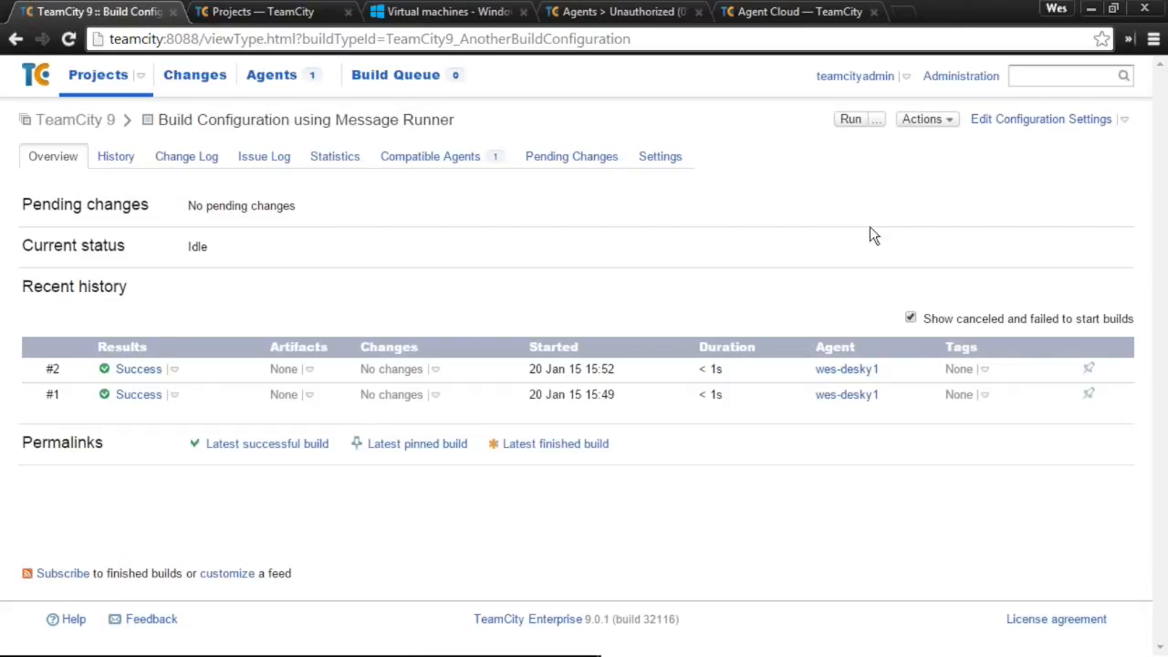
click(1042, 124)
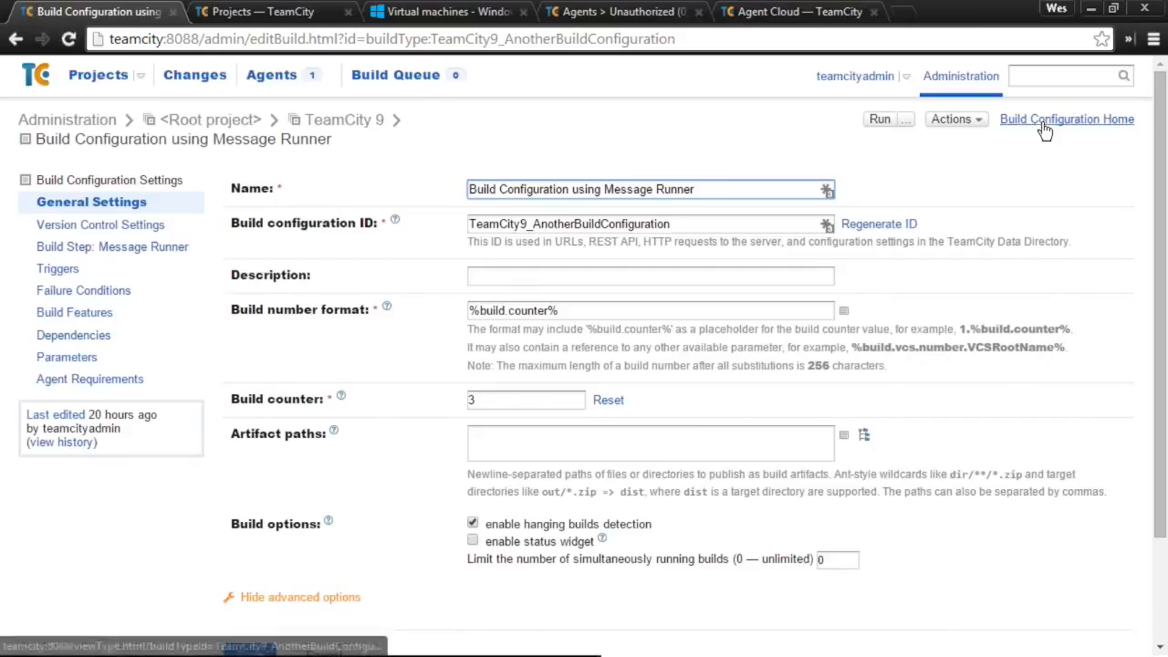
click(75, 267)
click(66, 244)
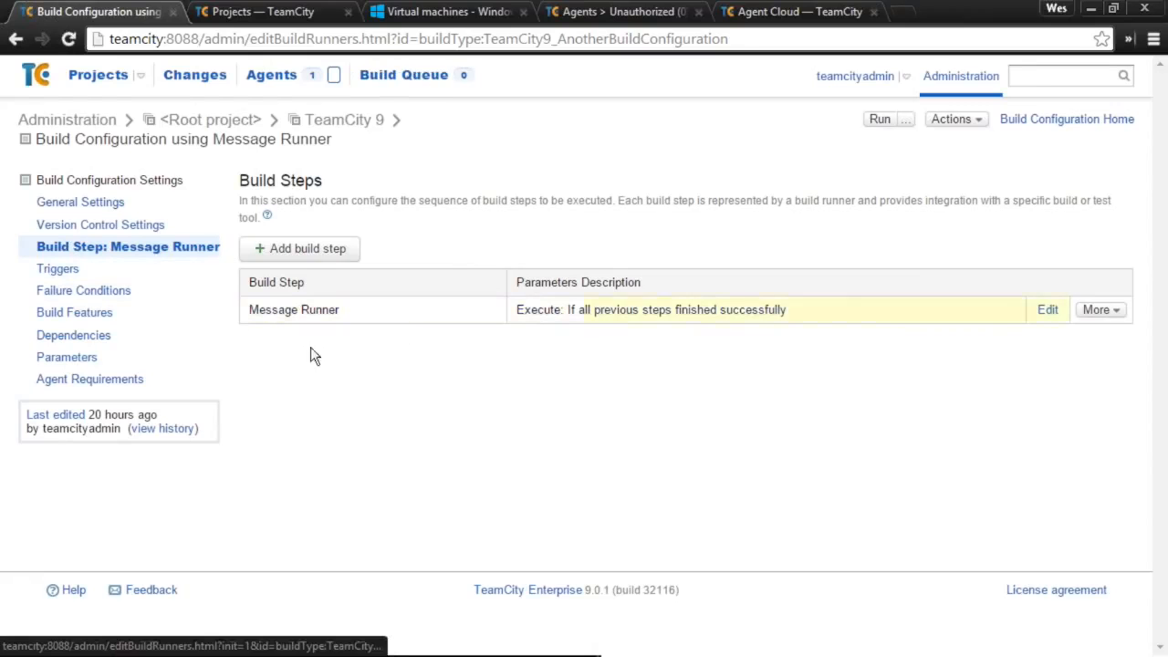
click(360, 320)
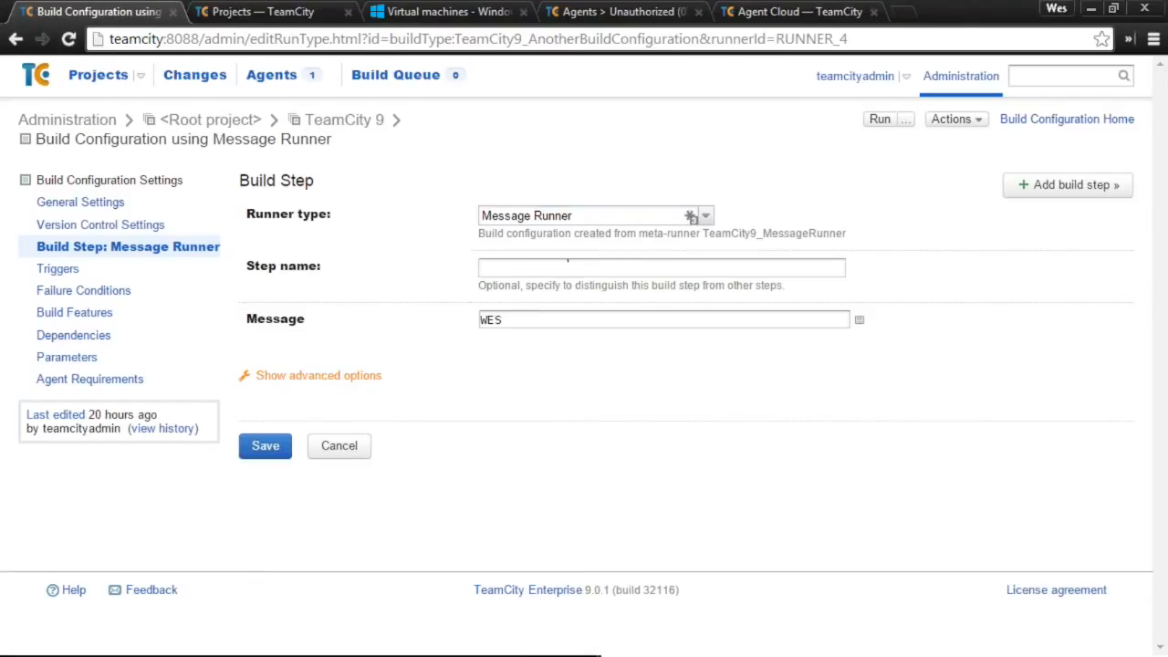
- Confirm the runner type stays Message Runner with Message WES, then run build #3
click(706, 215)
drag(707, 410, 721, 239)
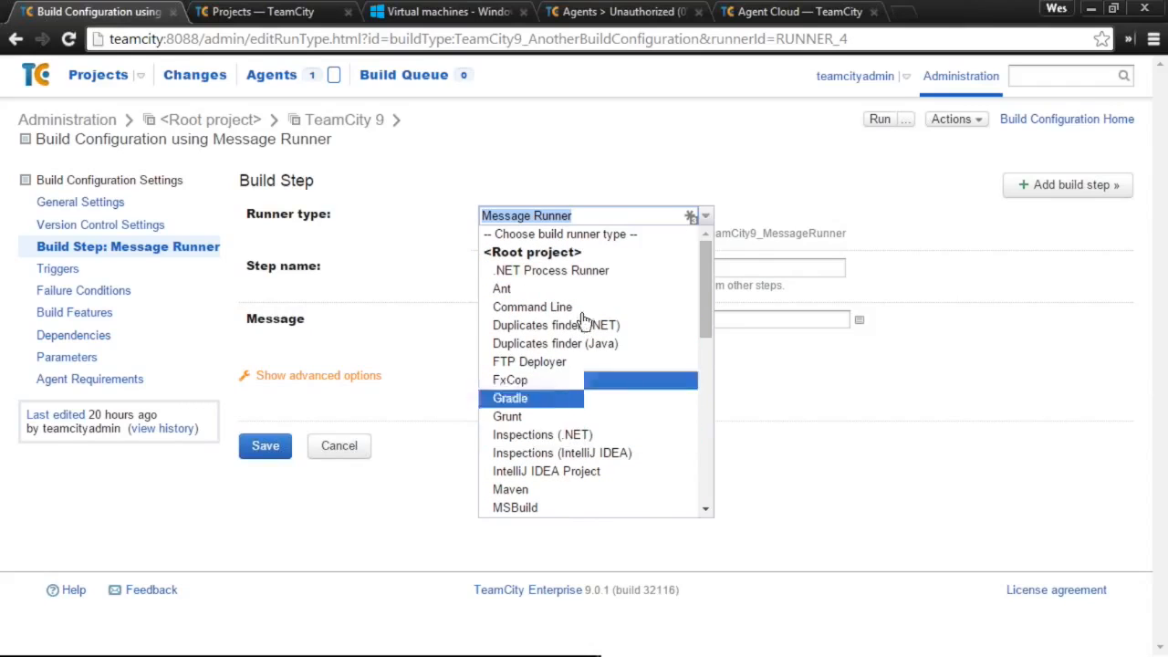
drag(704, 284, 705, 453)
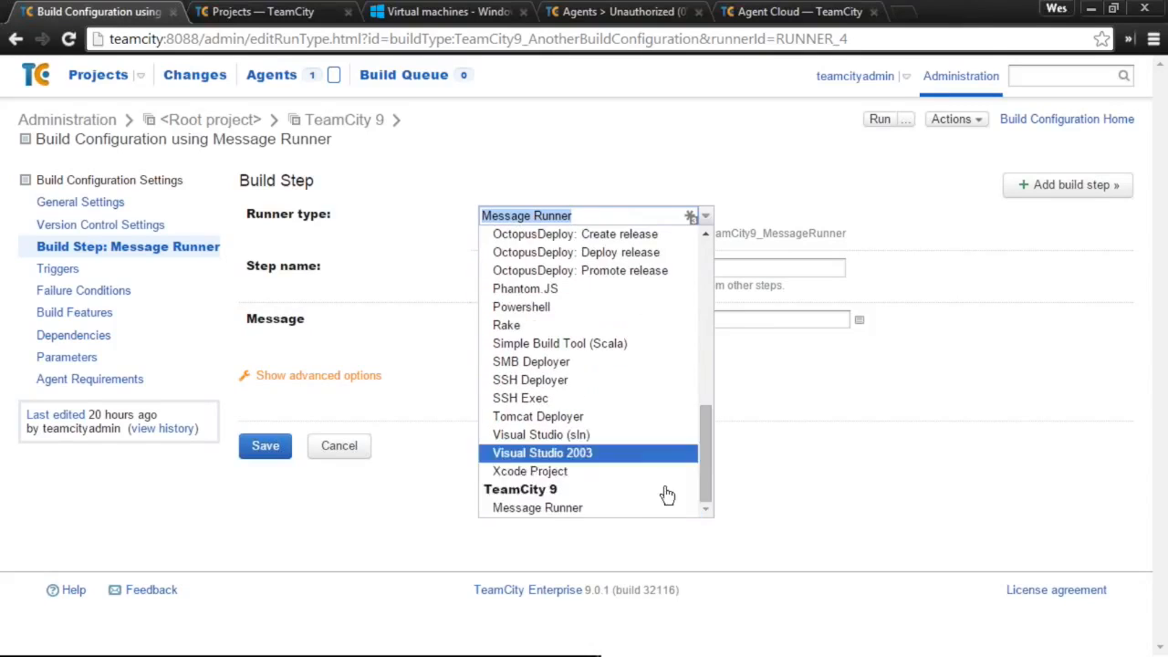
click(533, 537)
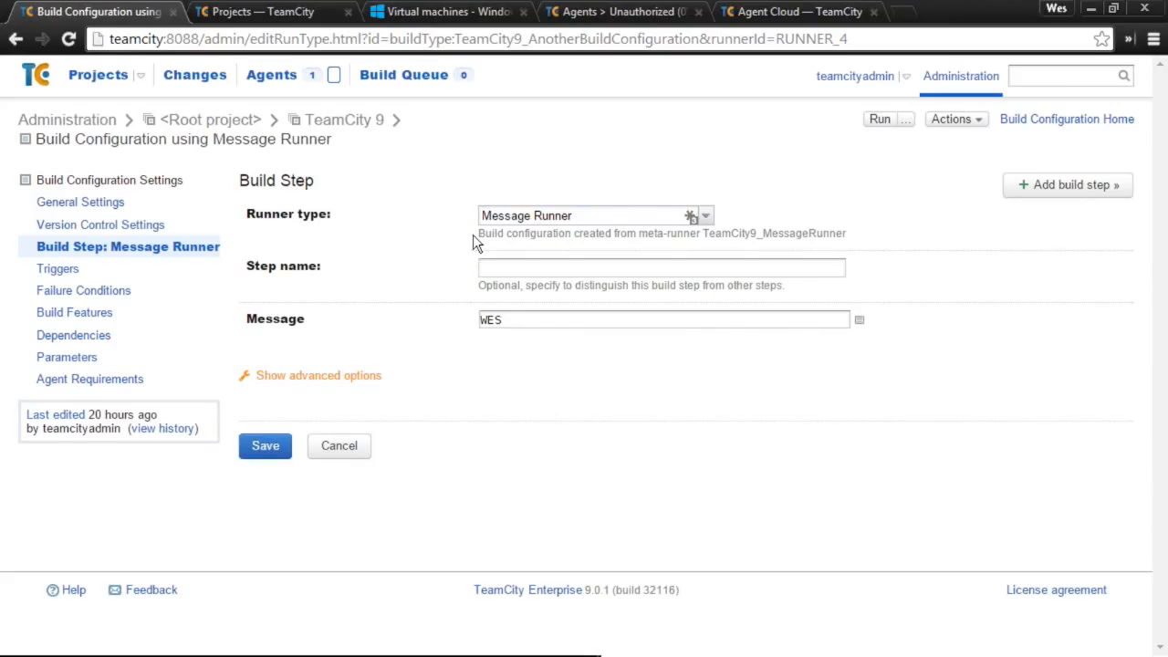
double_click(527, 323)
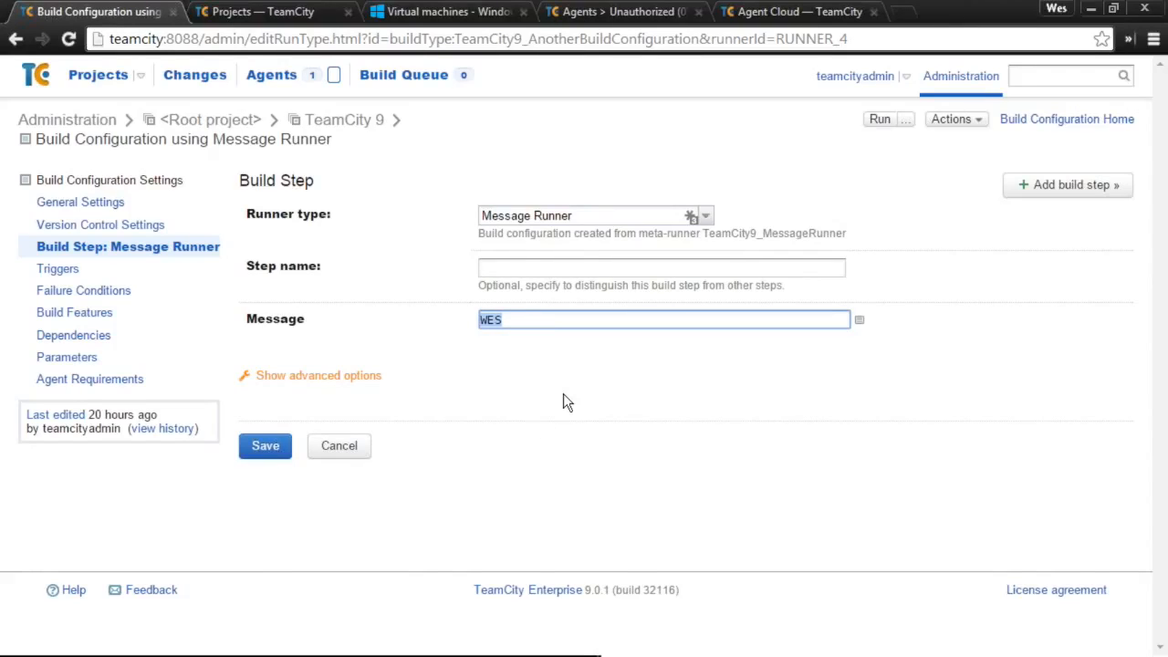
click(879, 119)
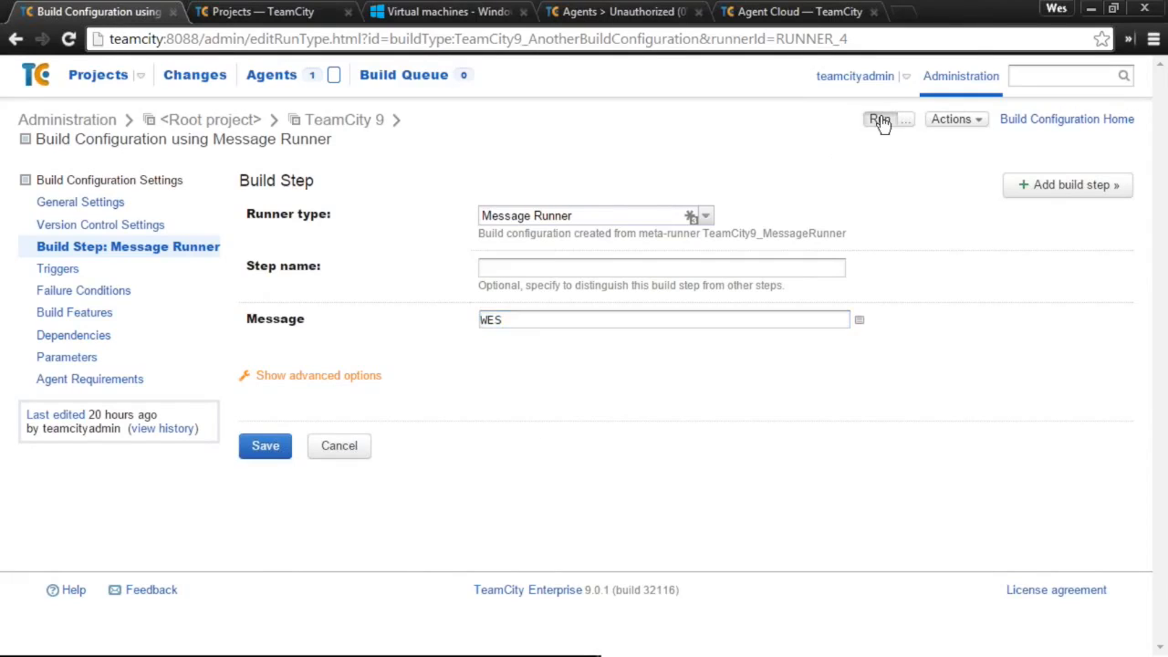
click(1011, 125)
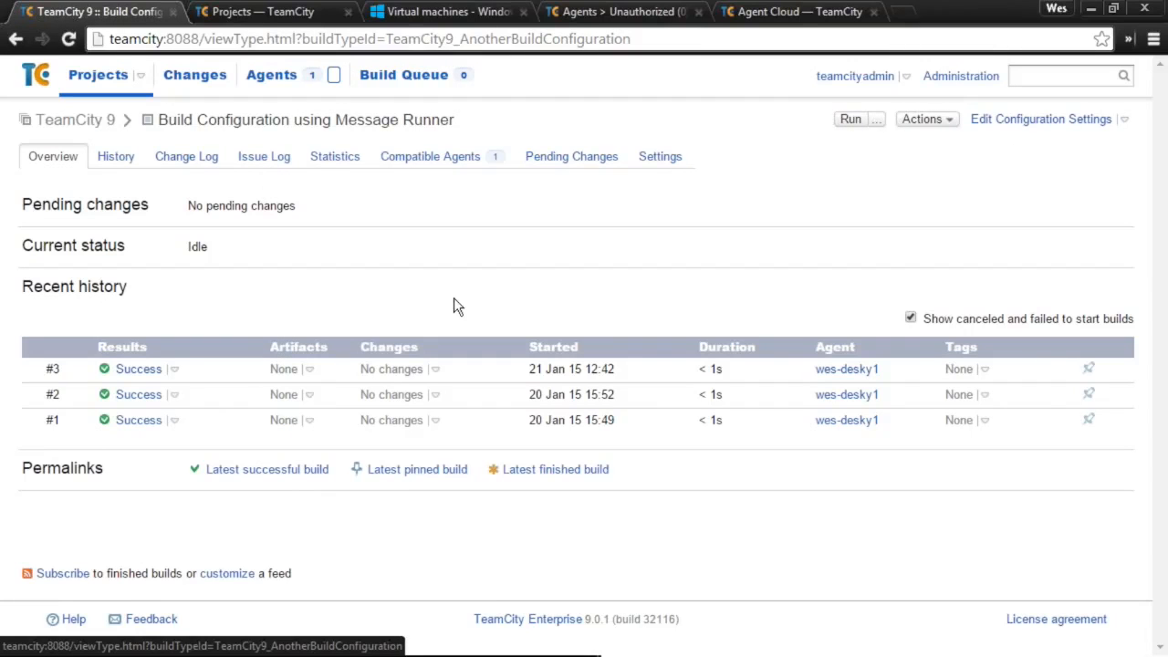
- Open build #3's log and expand the Message Runner step showing 'Custom Message: WES'
click(139, 369)
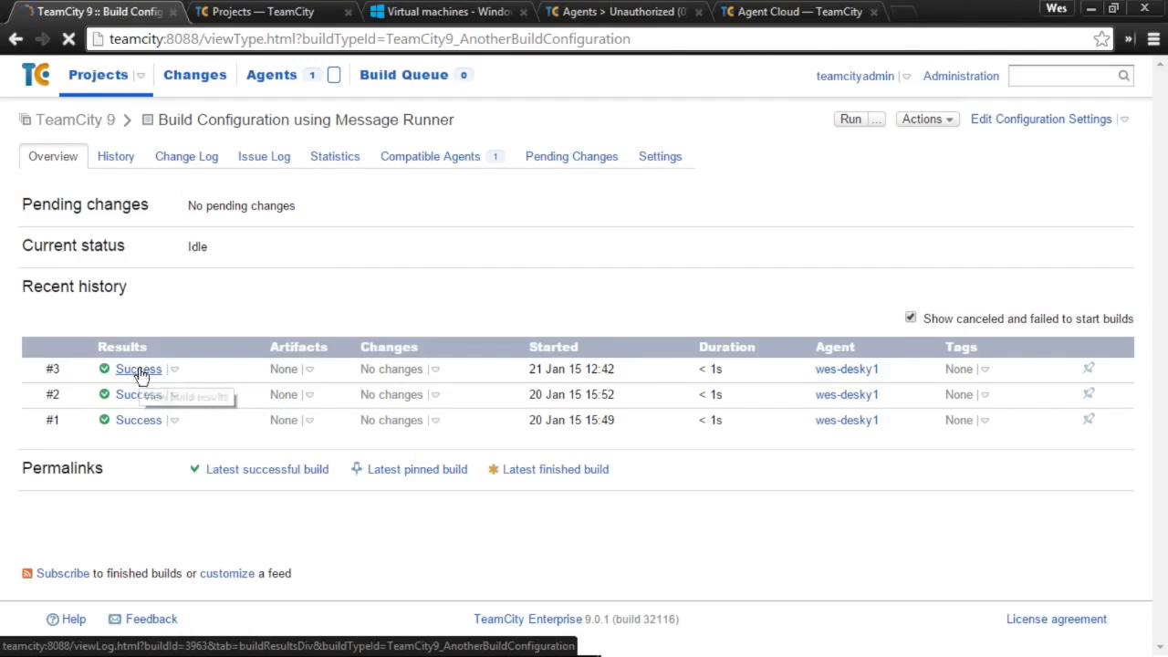
click(196, 160)
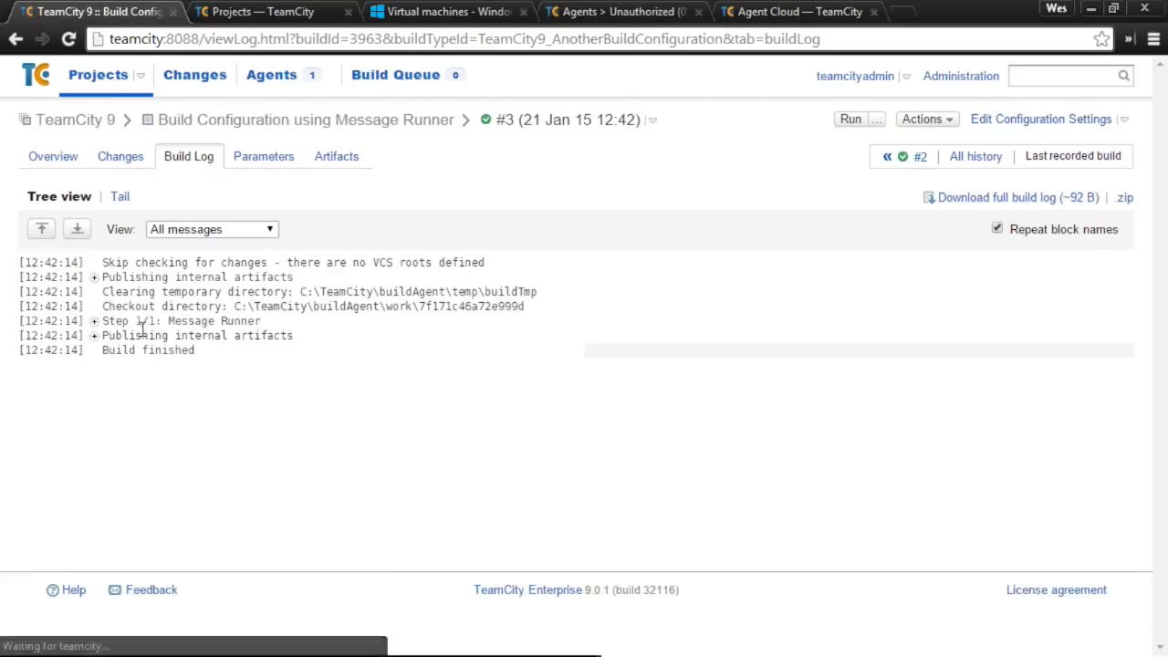
click(95, 321)
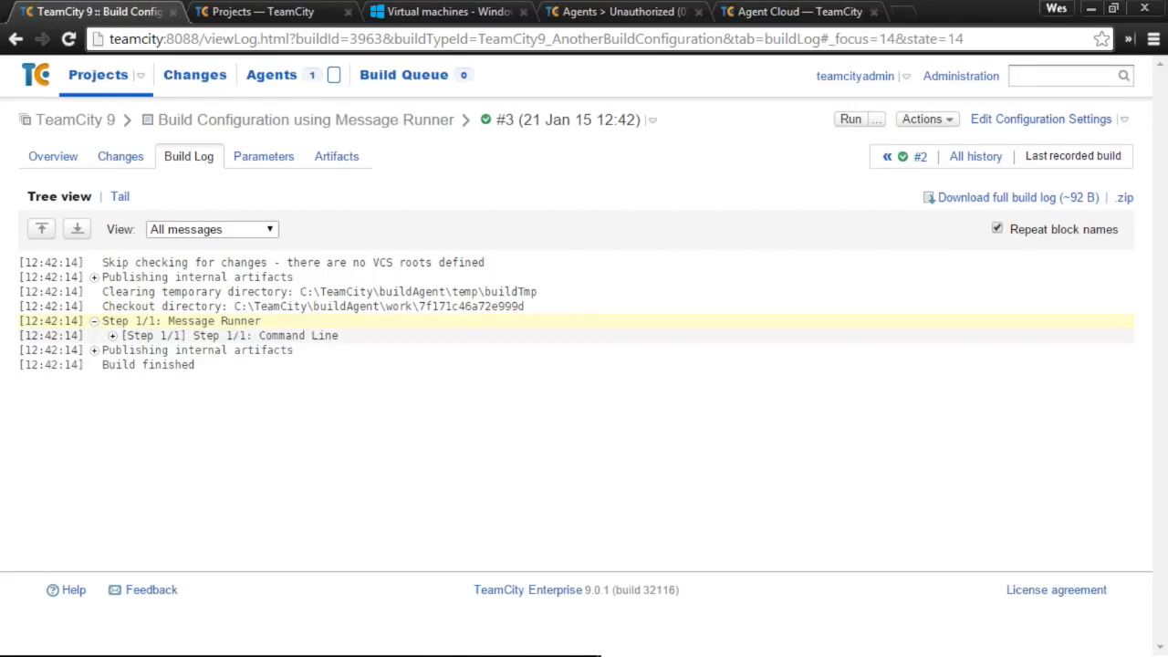
click(112, 336)
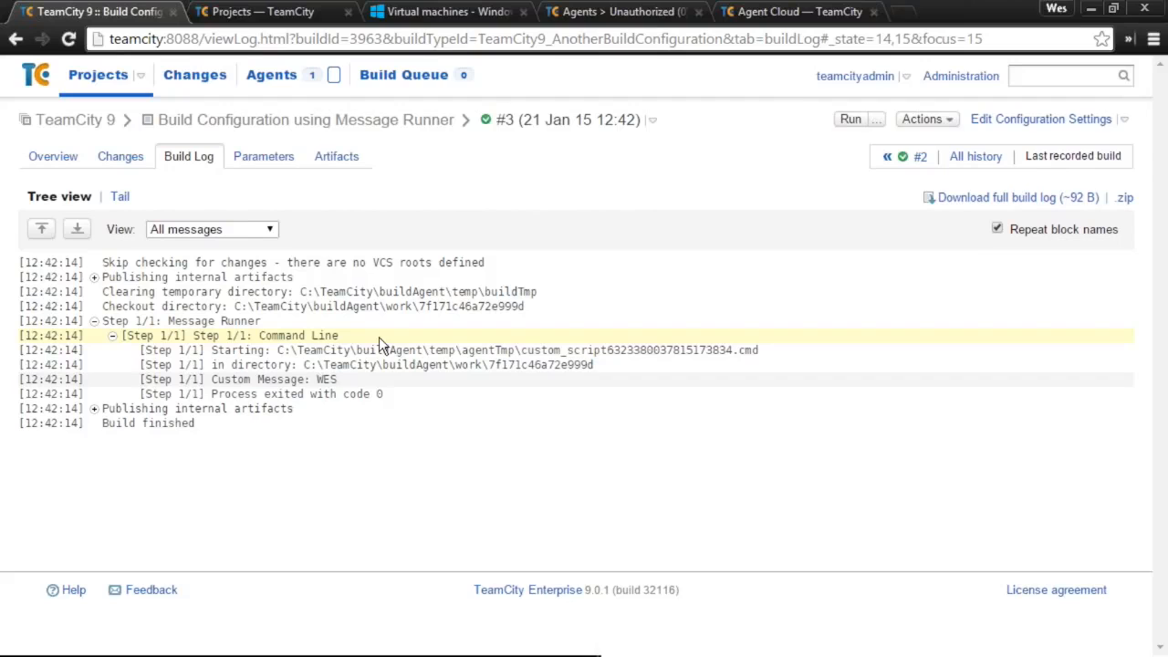
- Reopen the Message Runner build step's editor and check its Message value is WES
click(1037, 120)
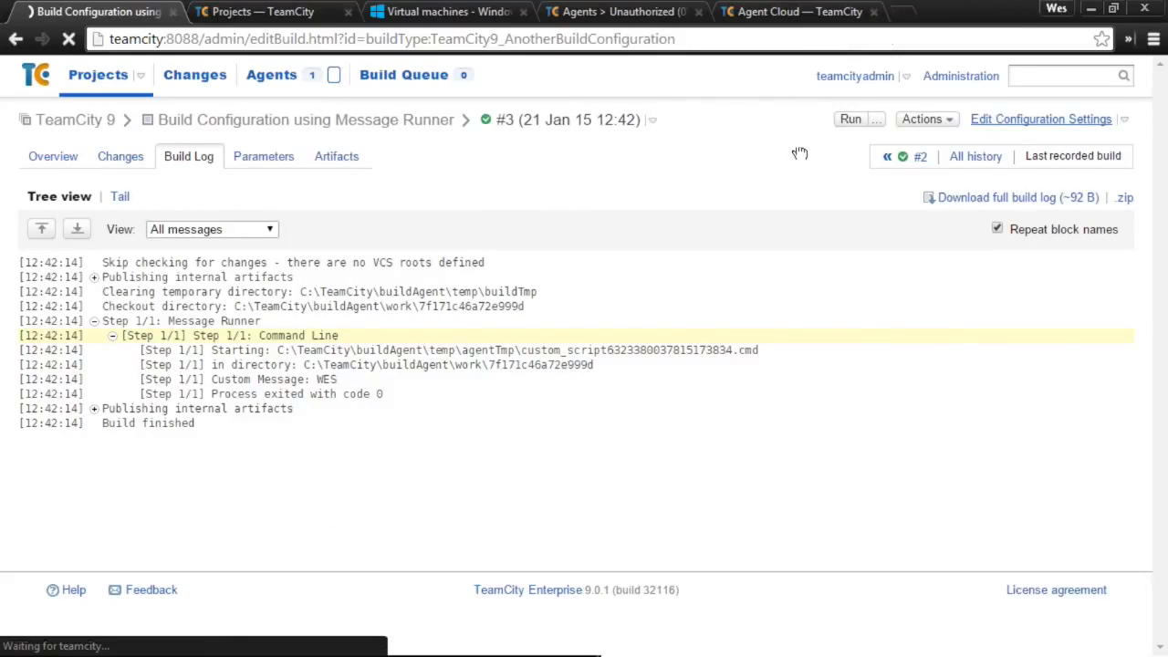
click(69, 248)
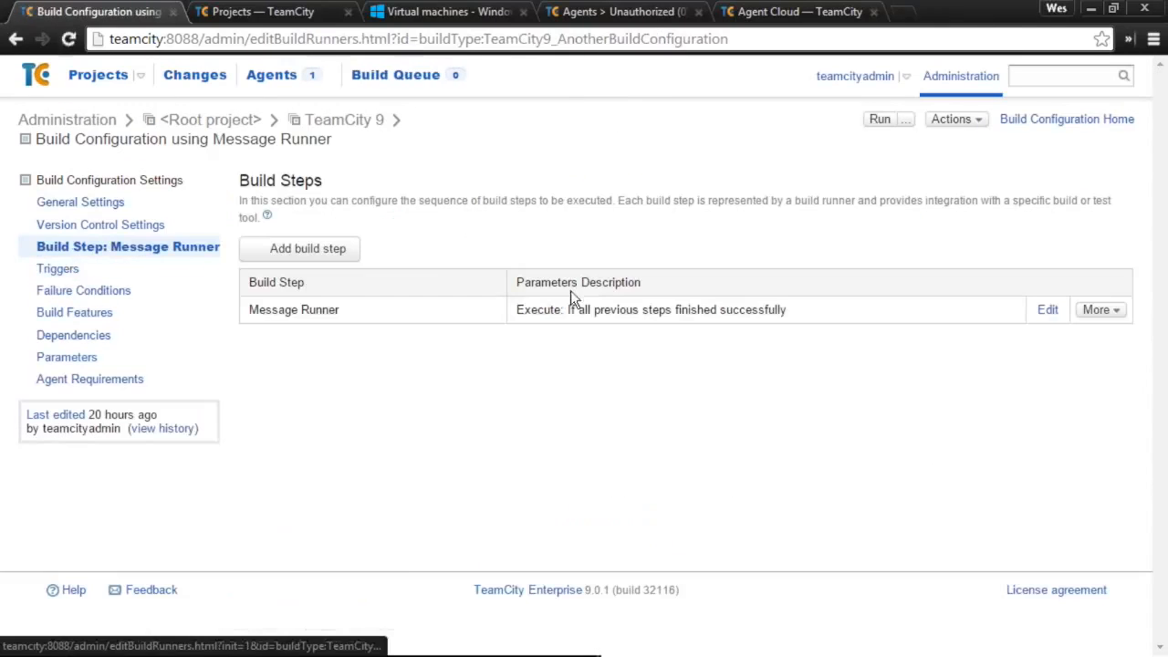
click(448, 319)
drag(598, 329, 458, 335)
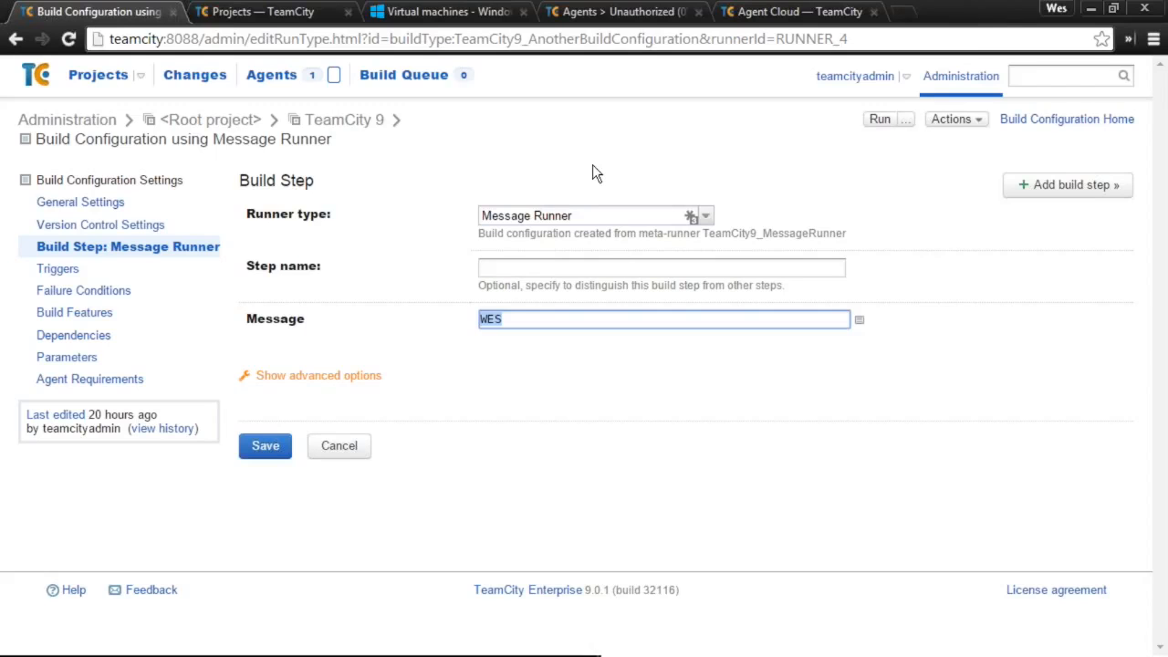
- Go back to TeamCity 9's Meta-Runners and review the Message Runner source again
click(338, 120)
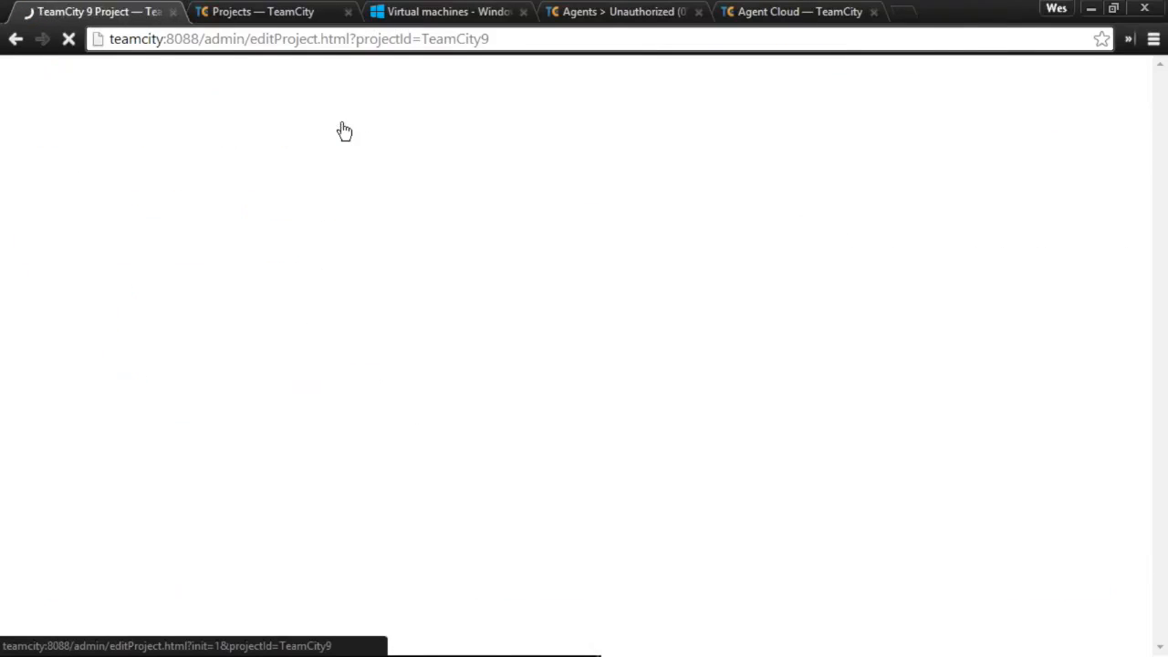
scroll(341, 137, down, 1)
click(90, 235)
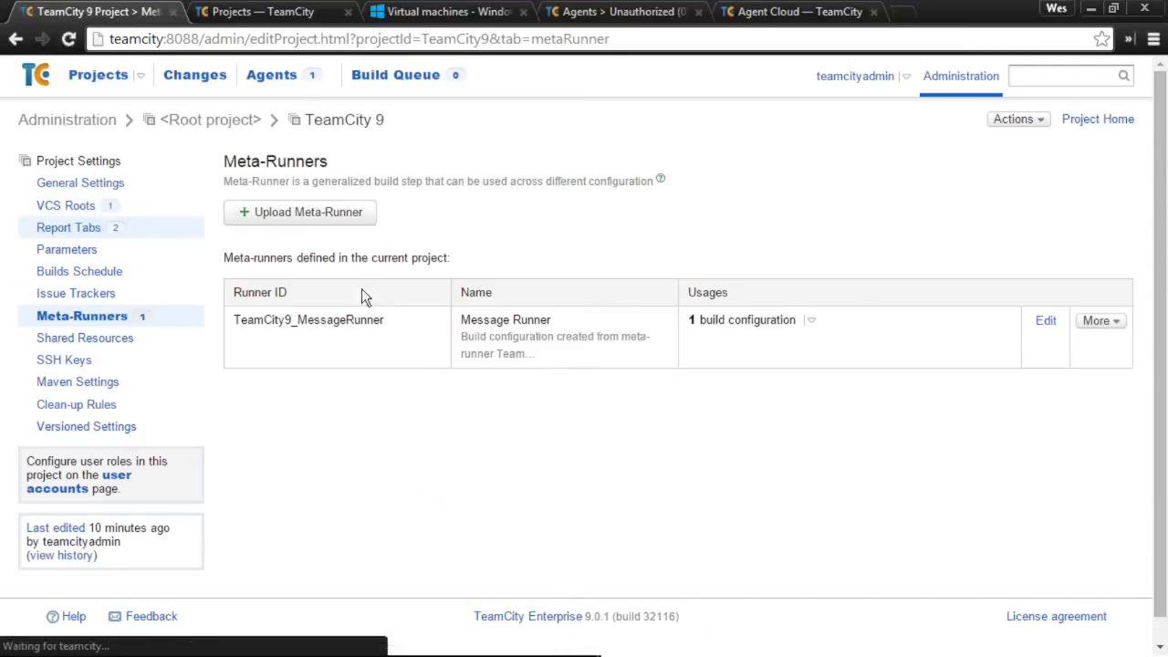
click(403, 362)
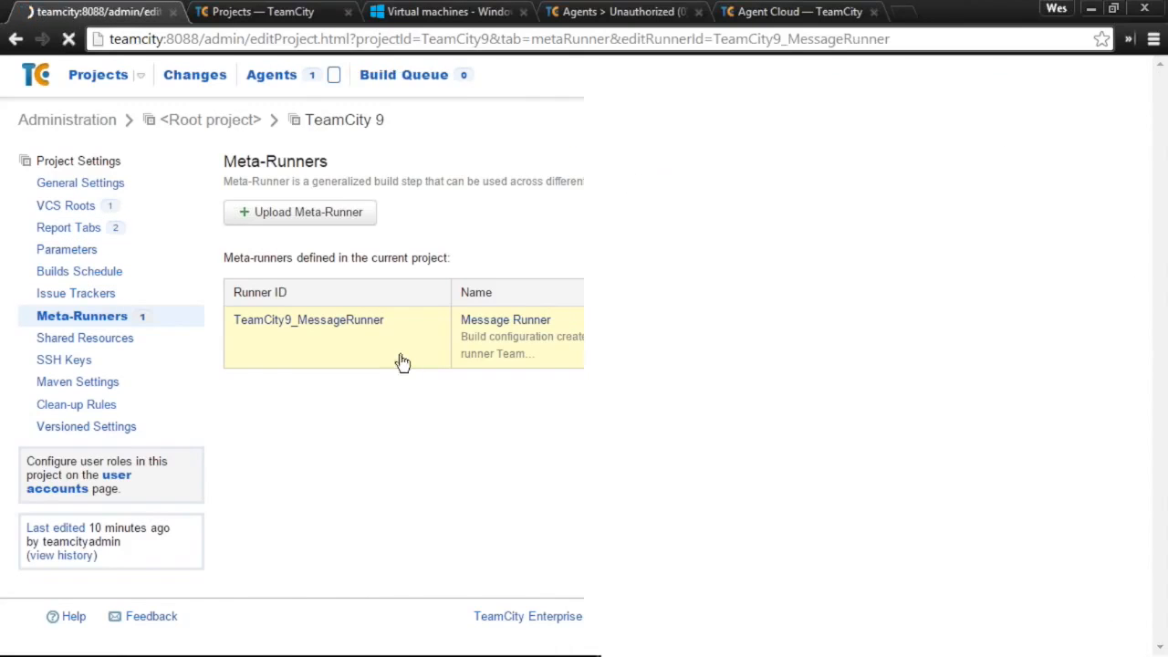
scroll(572, 438, down, 3)
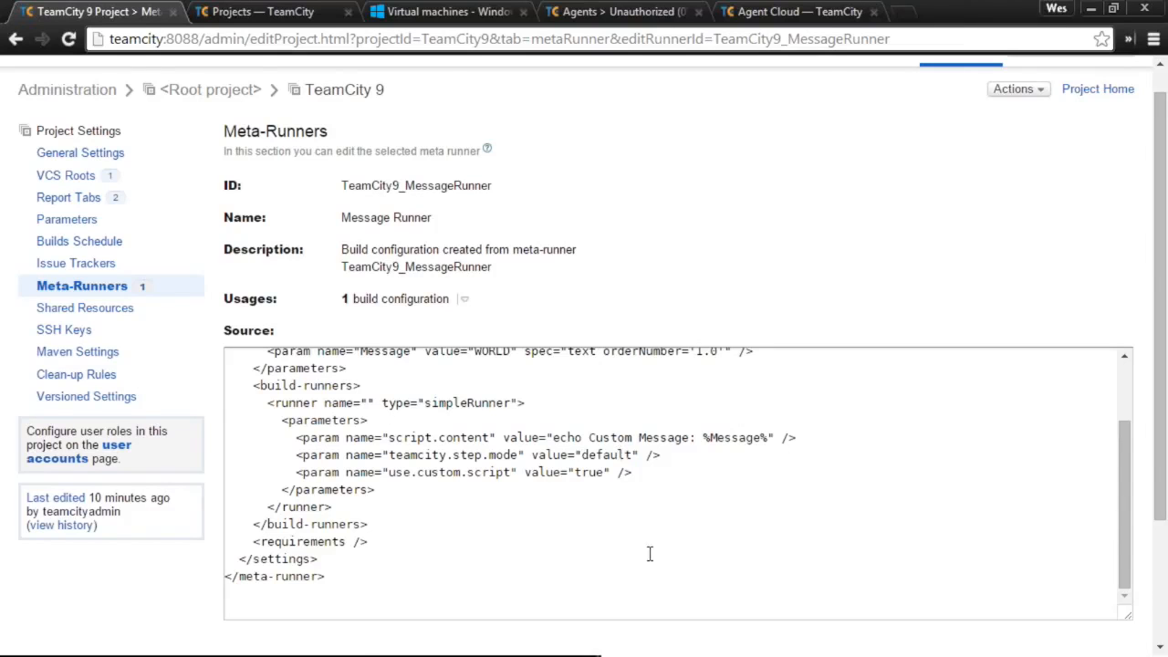
scroll(646, 557, up, 5)
scroll(653, 591, down, 5)
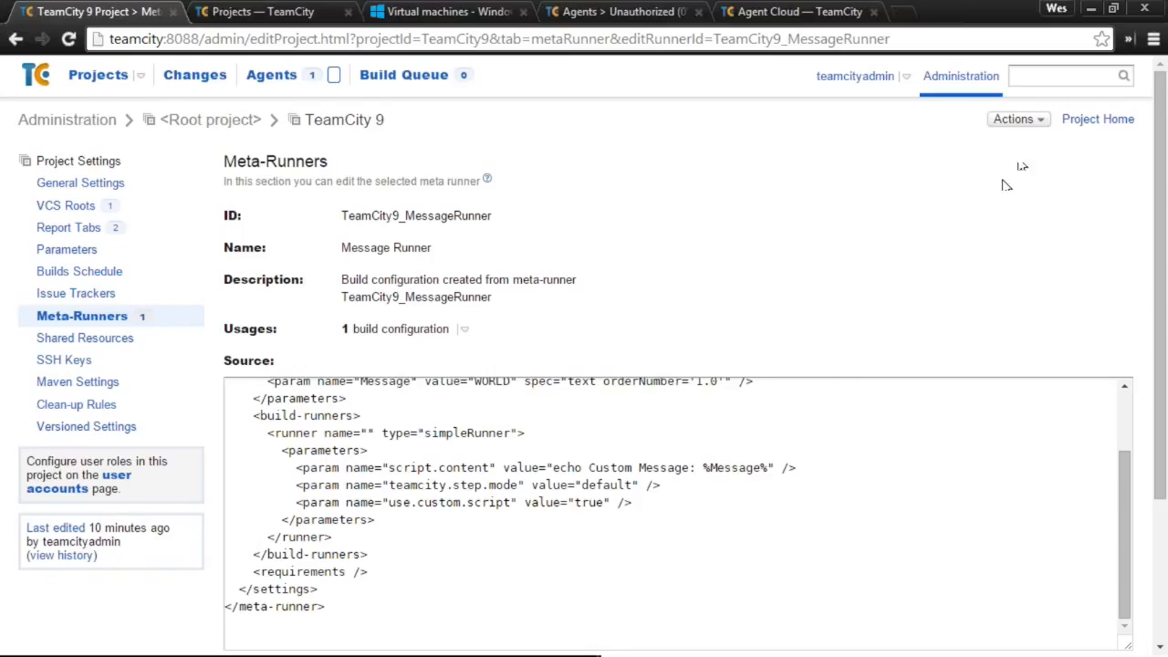
- Return to the Meta-Runners list and show the Message Runner row's More options
click(1018, 120)
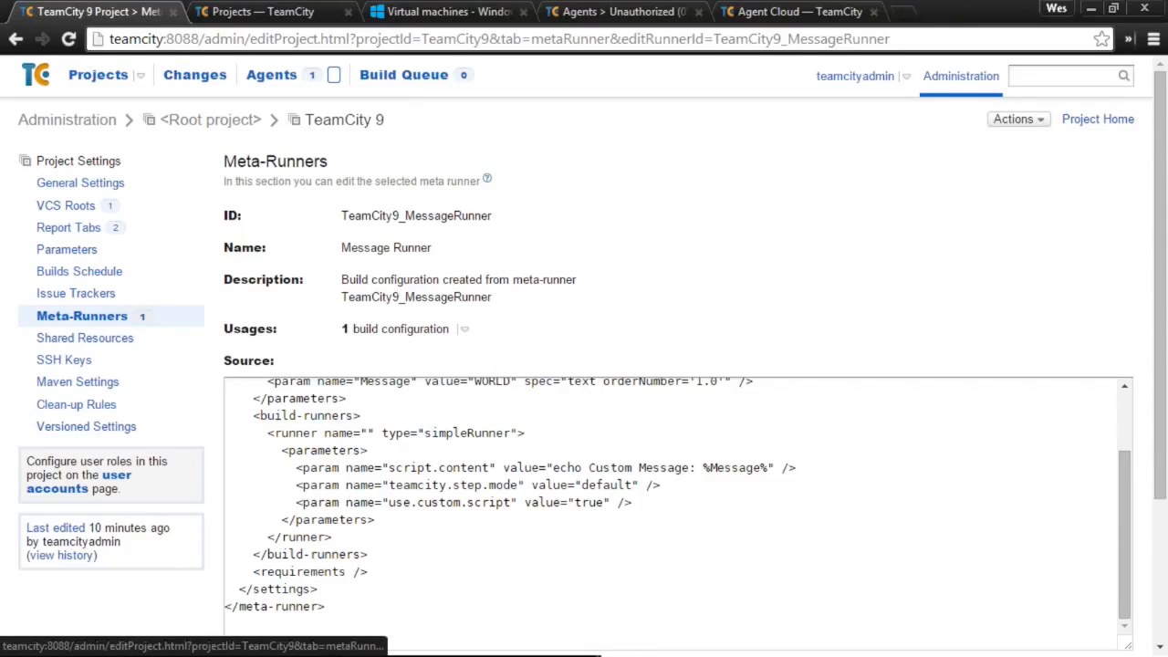
click(14, 41)
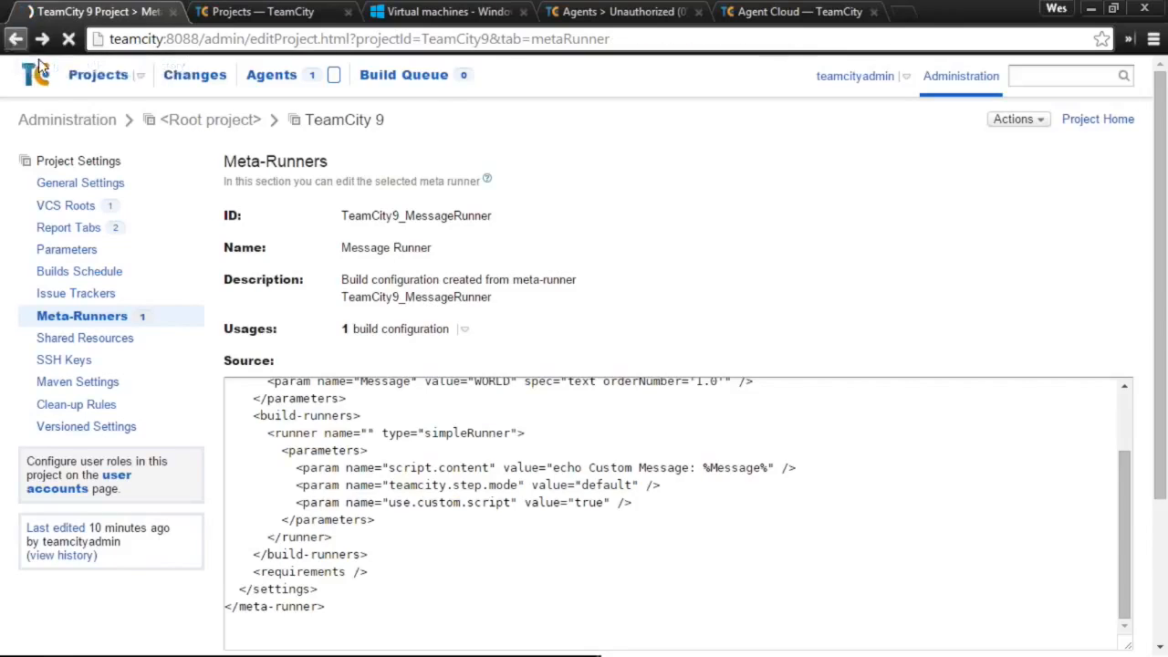
click(1099, 321)
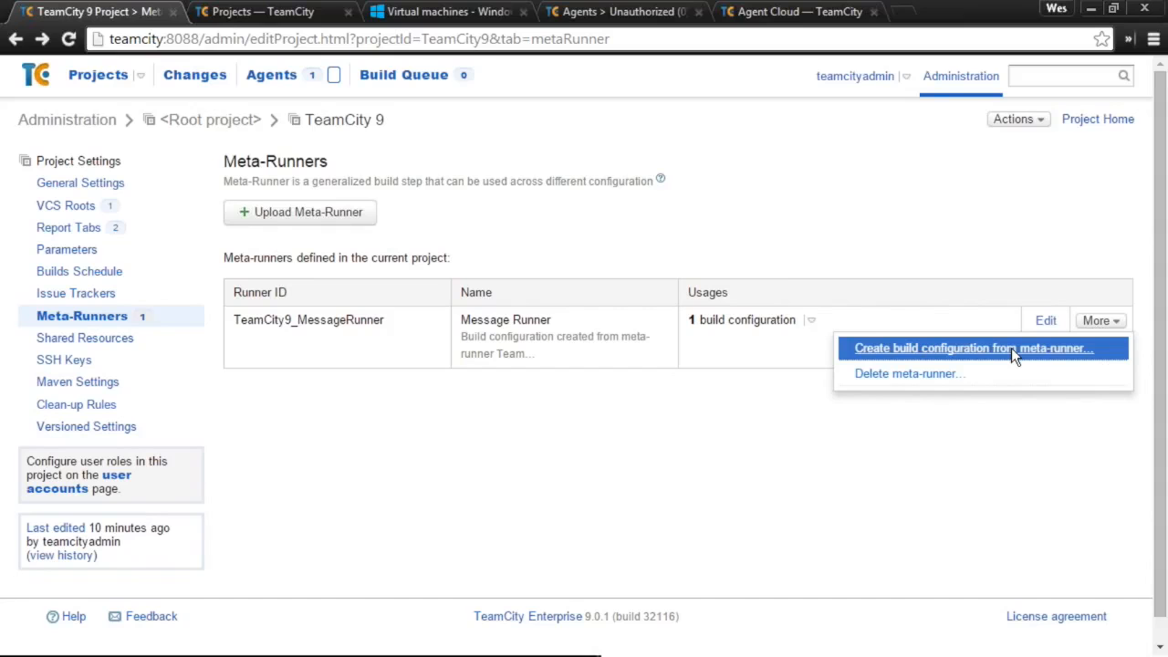
- Create a build configuration named 'Edit The Message Runner' from the Message Runner meta-runner
click(1011, 348)
click(781, 426)
text(Edit The MEss)
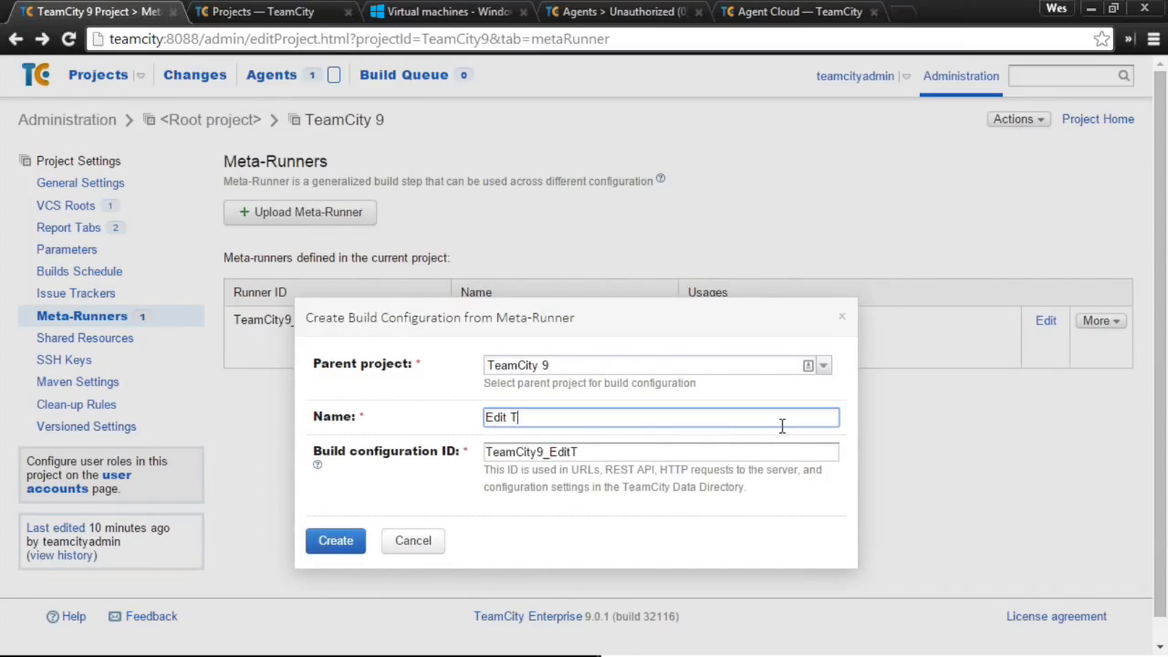
key(BackSpace)
key(BackSpace)
key(BackSpace)
text(essage Runner)
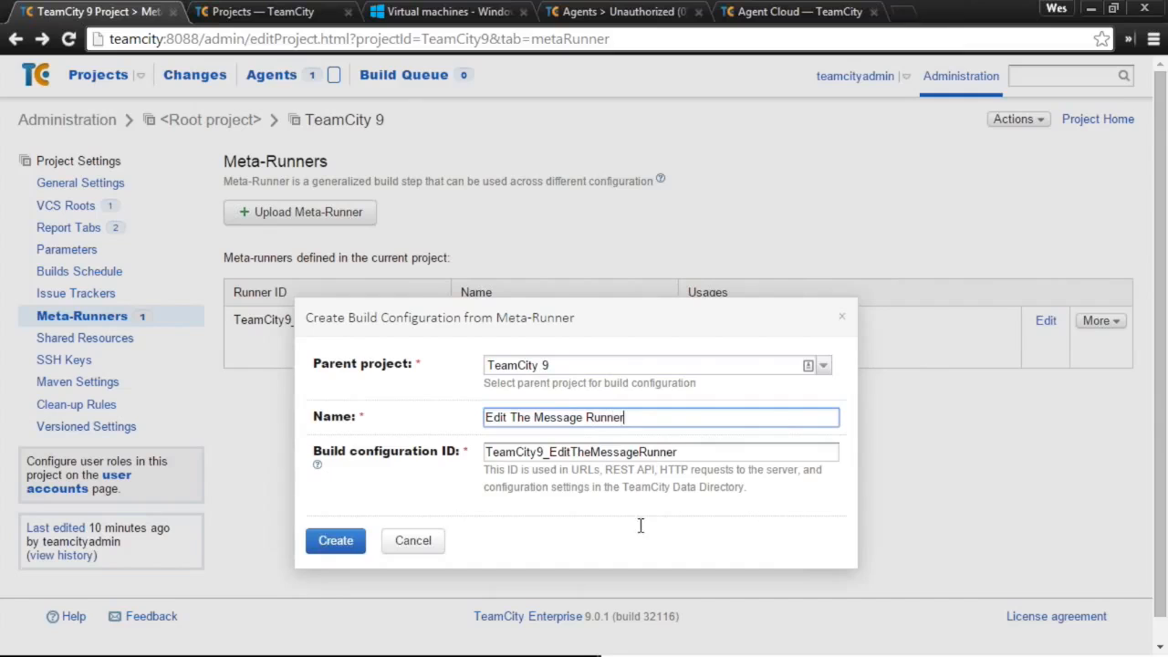
click(362, 540)
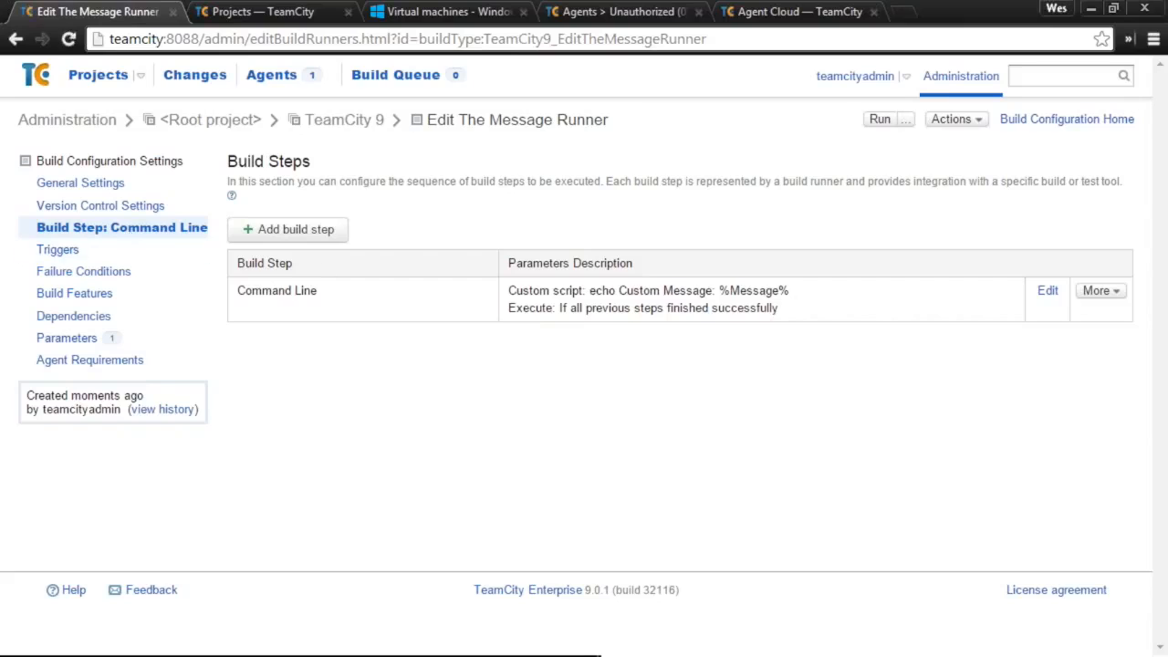
- Delete 'Custom' from the Command Line step so it echoes 'Message: %Message%', save, and run a build
click(355, 301)
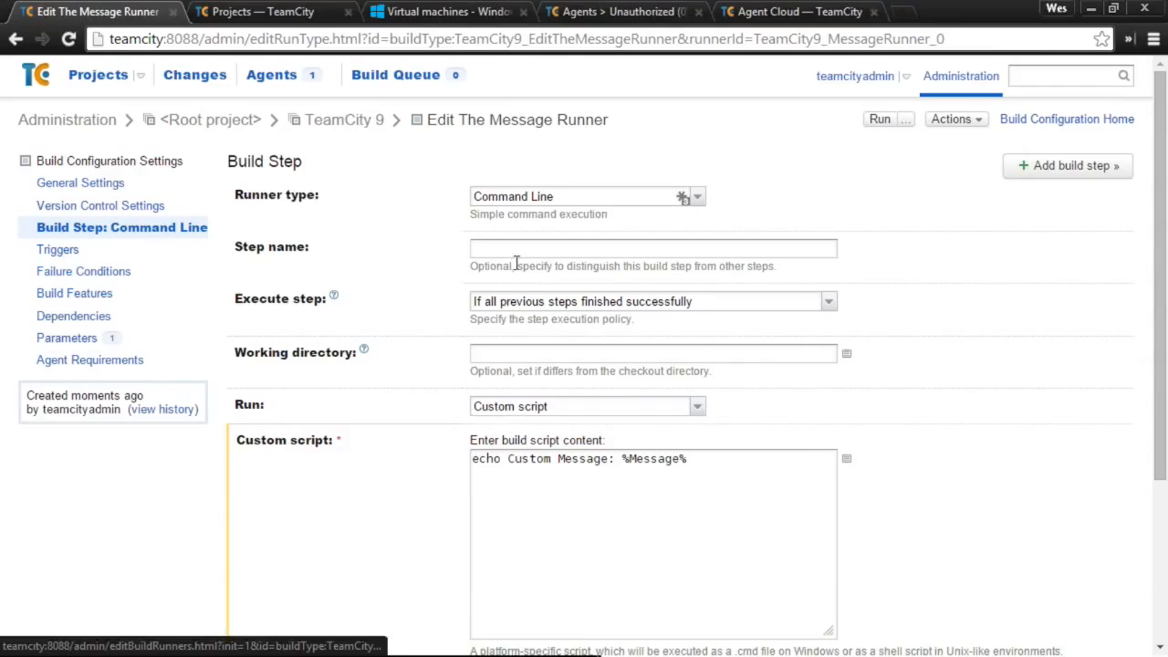
click(608, 198)
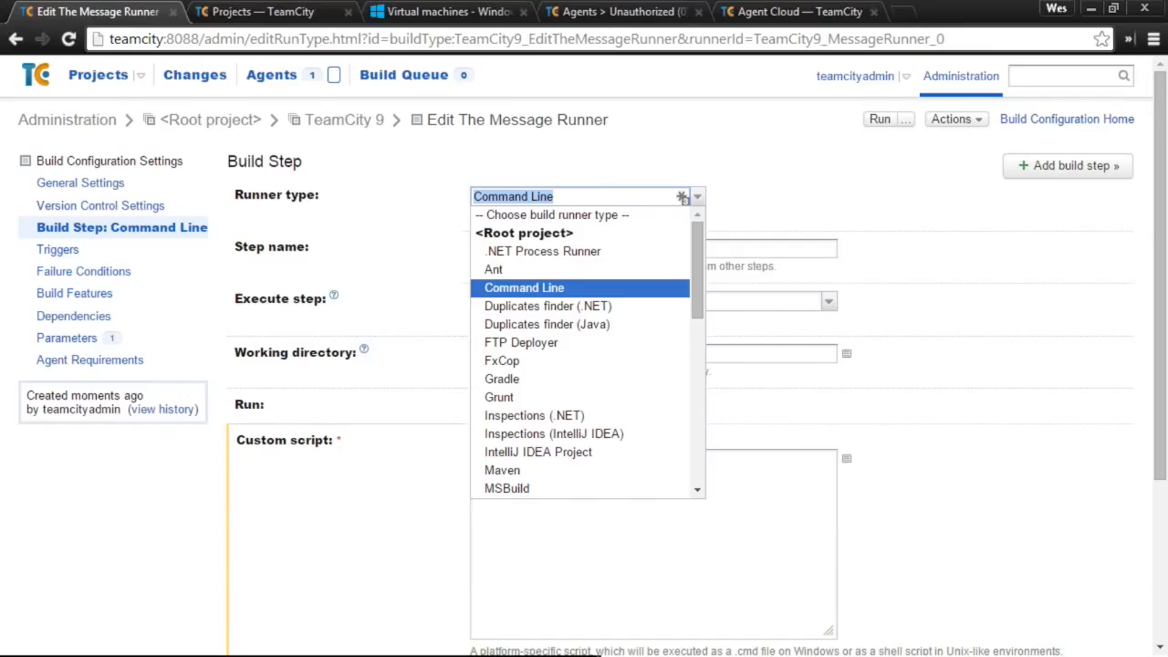
click(741, 234)
click(715, 499)
double_click(539, 458)
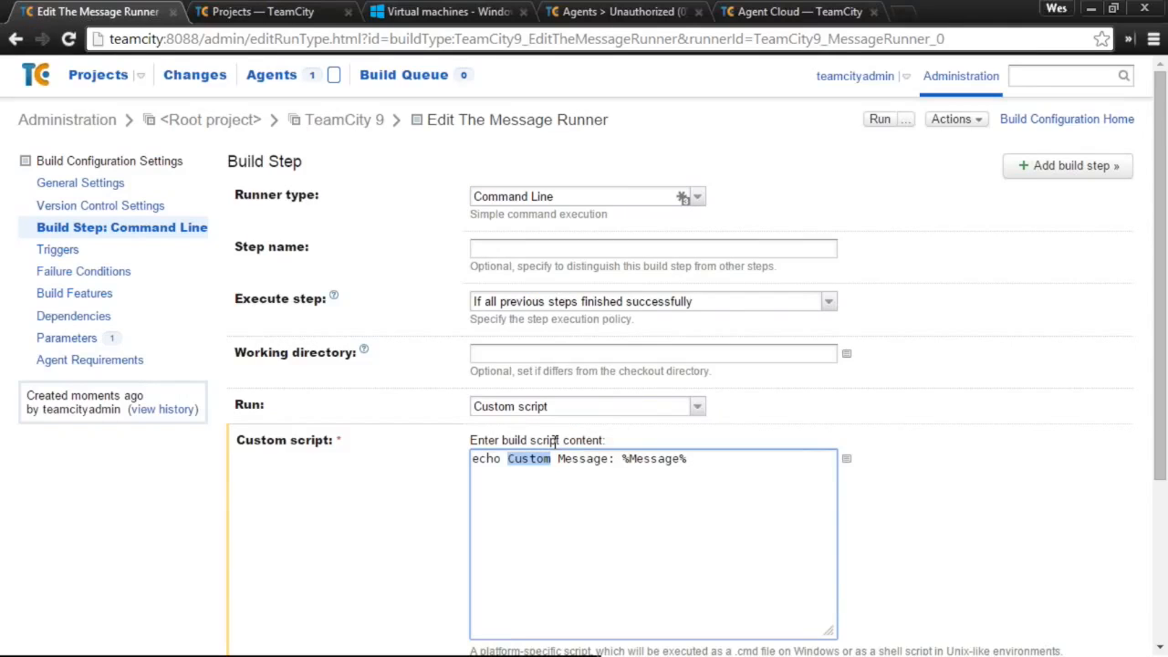
key(Delete)
key(Delete)
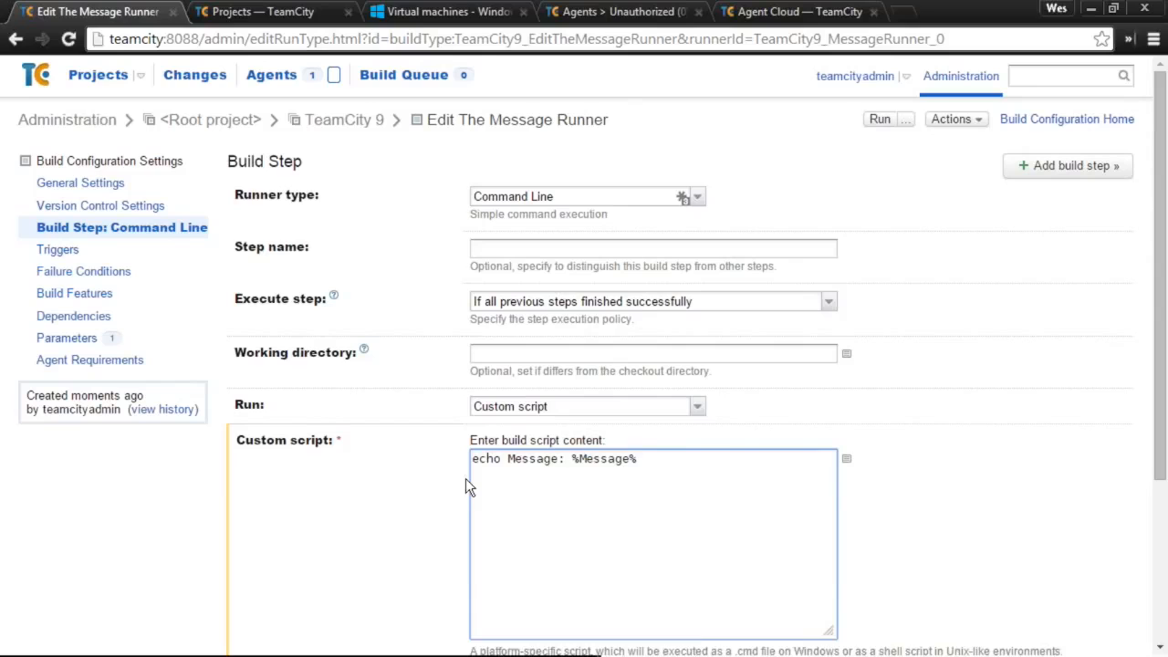
click(698, 625)
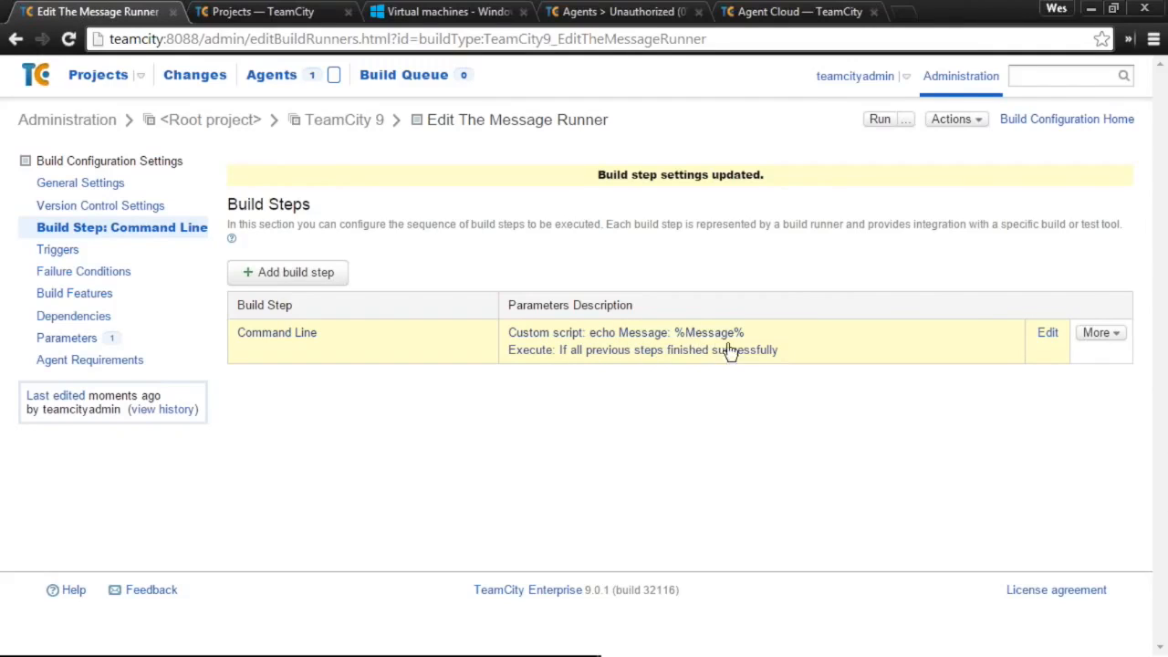
click(952, 120)
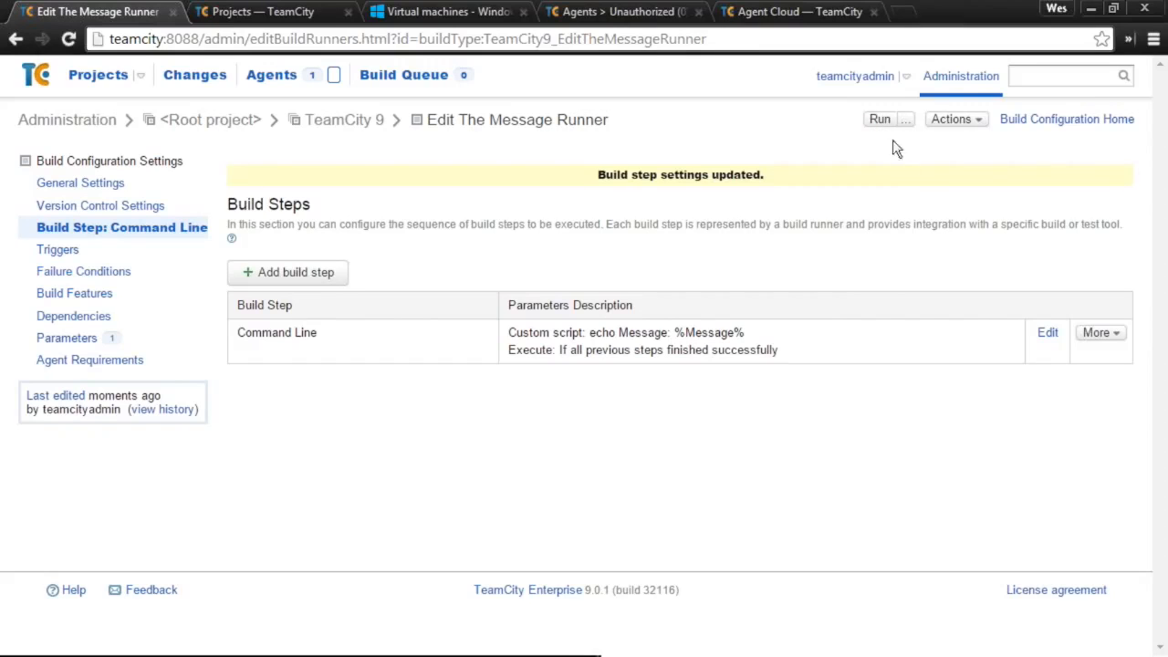
click(871, 120)
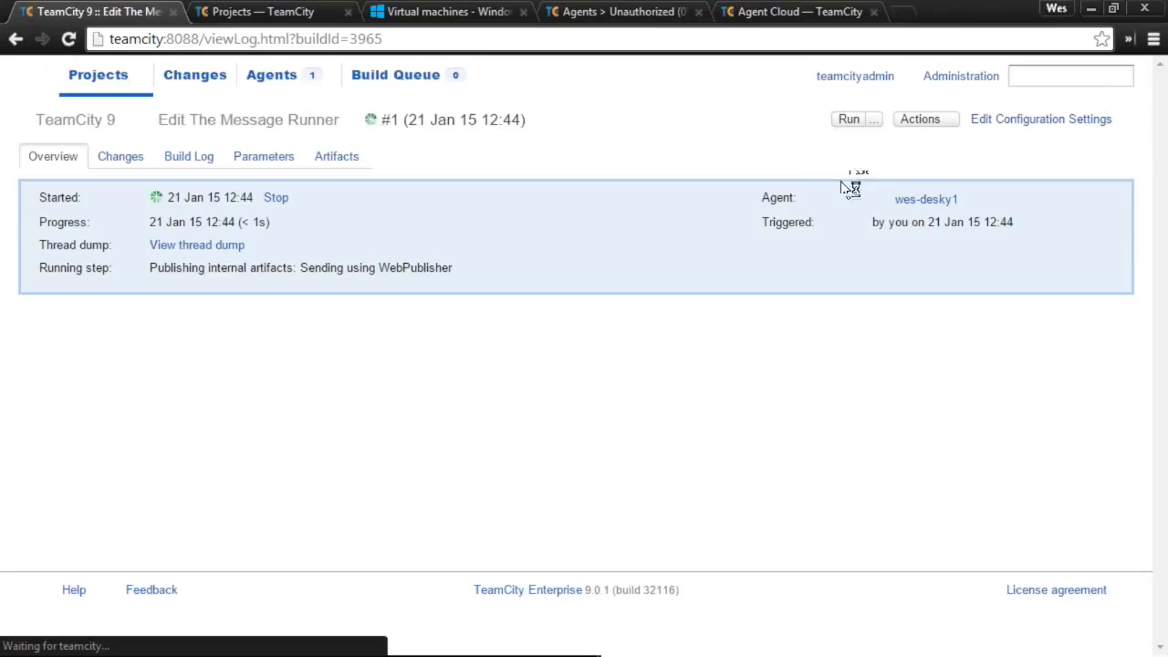
- Confirm the build log's Command Line step reads 'Message: WORLD', then open the configuration's settings
click(192, 157)
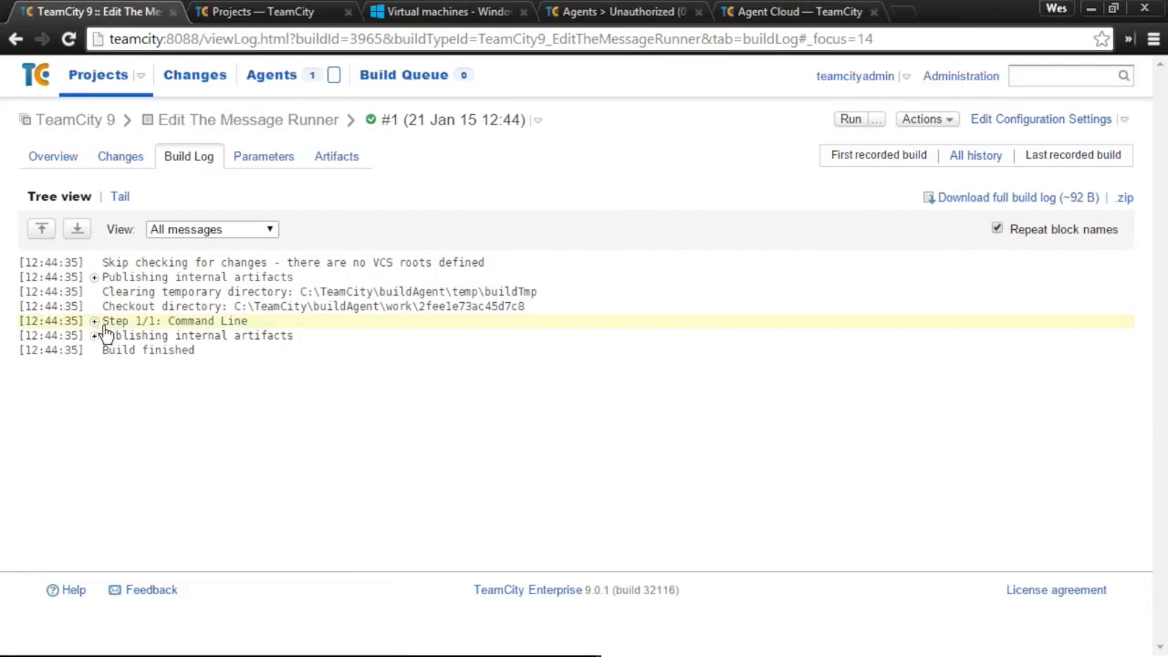
click(97, 323)
double_click(219, 363)
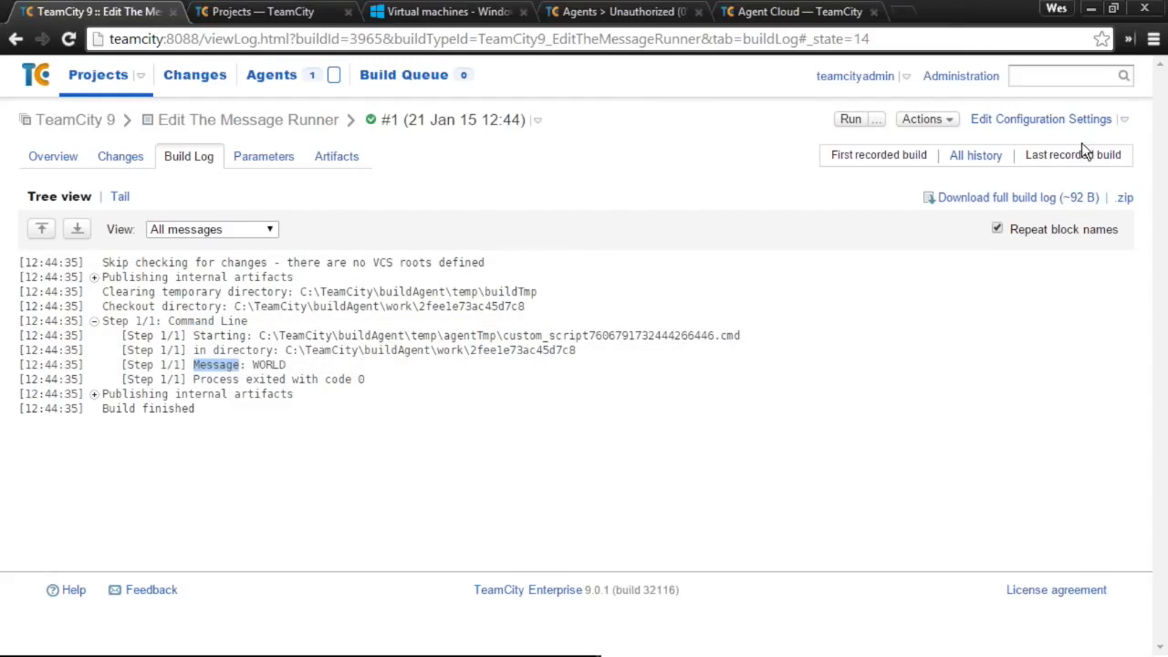
click(1045, 128)
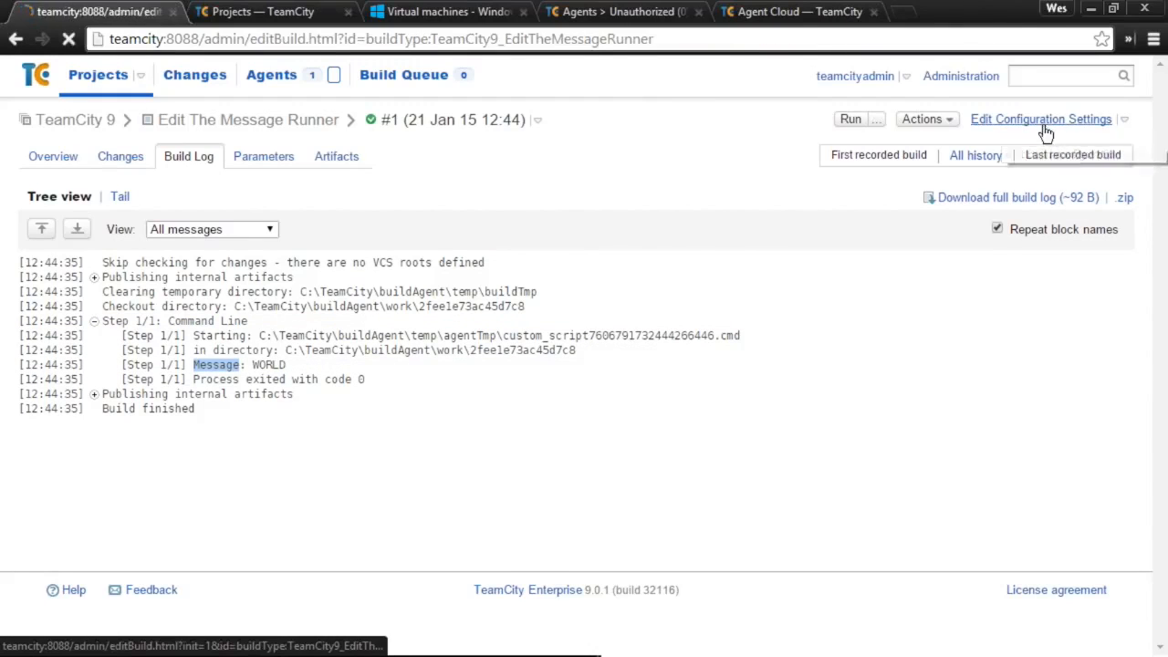
click(954, 120)
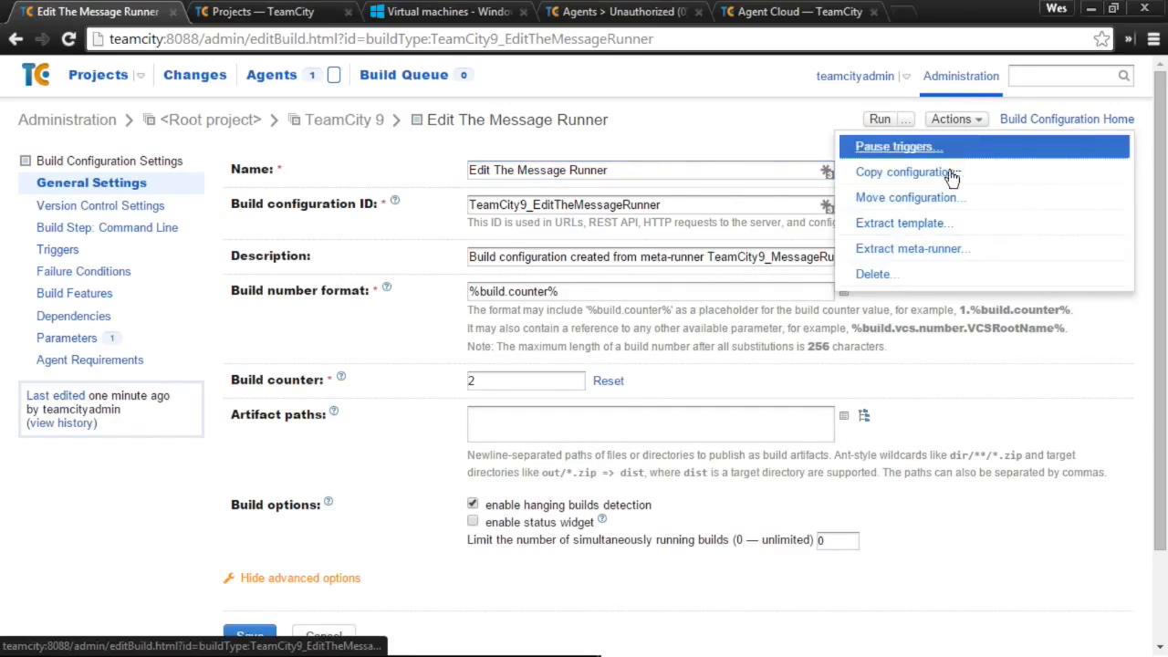
- Extract the configuration as meta-runner 'Message Runner' with ID TeamCity9_MessageRunner, overwriting the old one
click(931, 248)
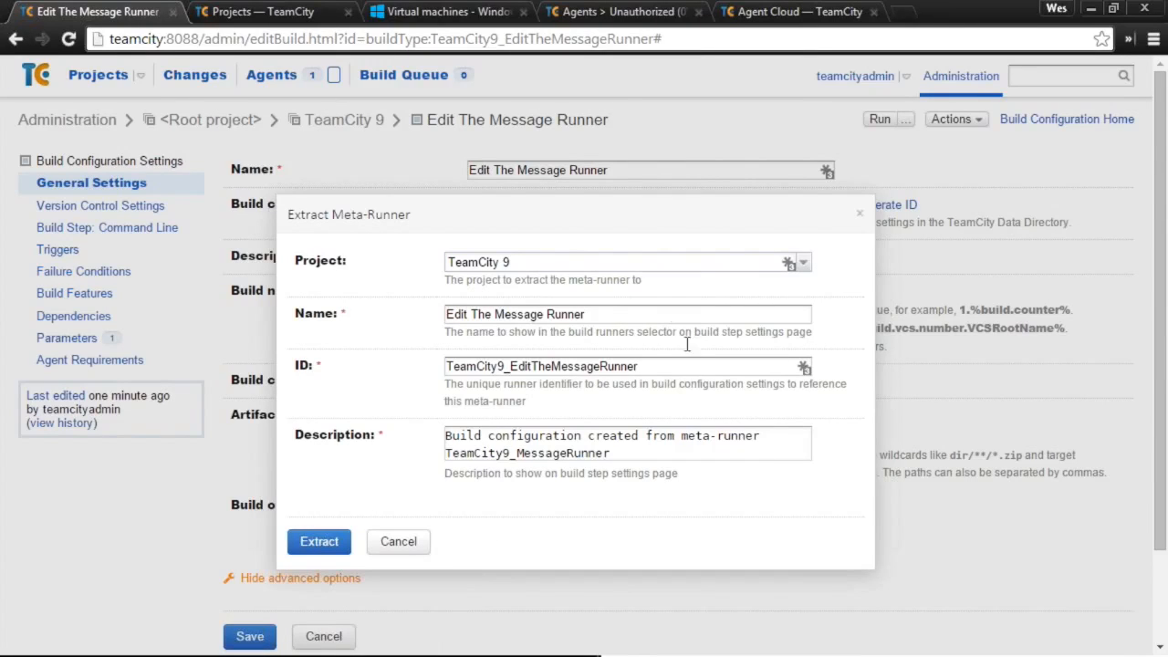
drag(496, 315, 319, 289)
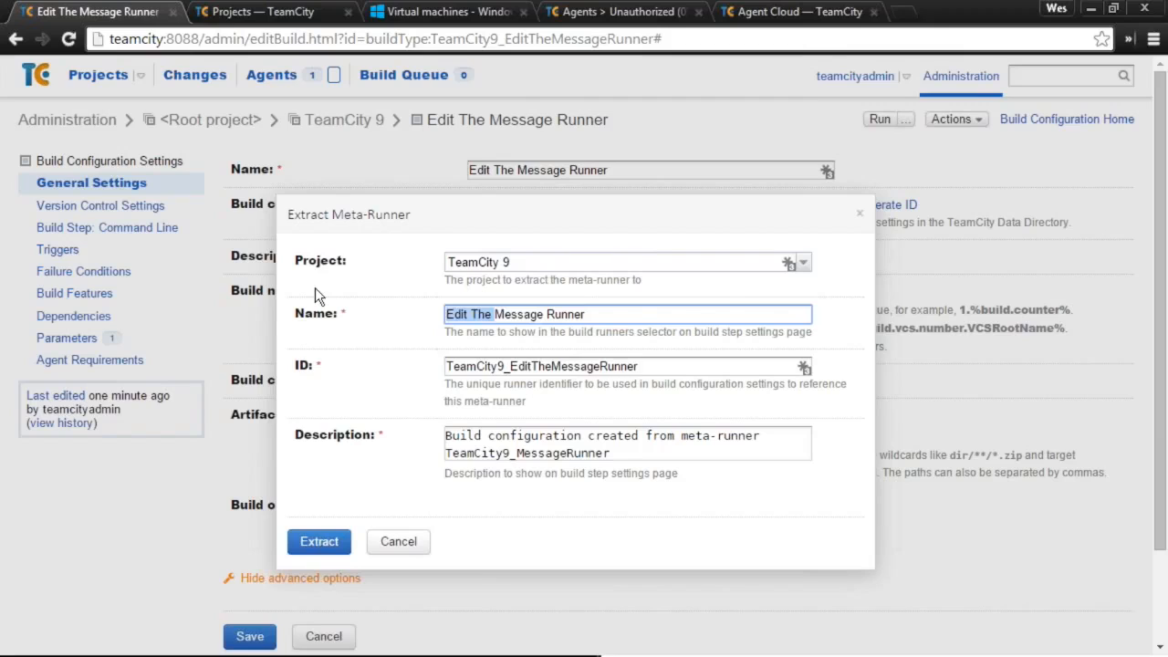
key(BackSpace)
key(Tab)
key(End)
key(BackSpace)
key(BackSpace)
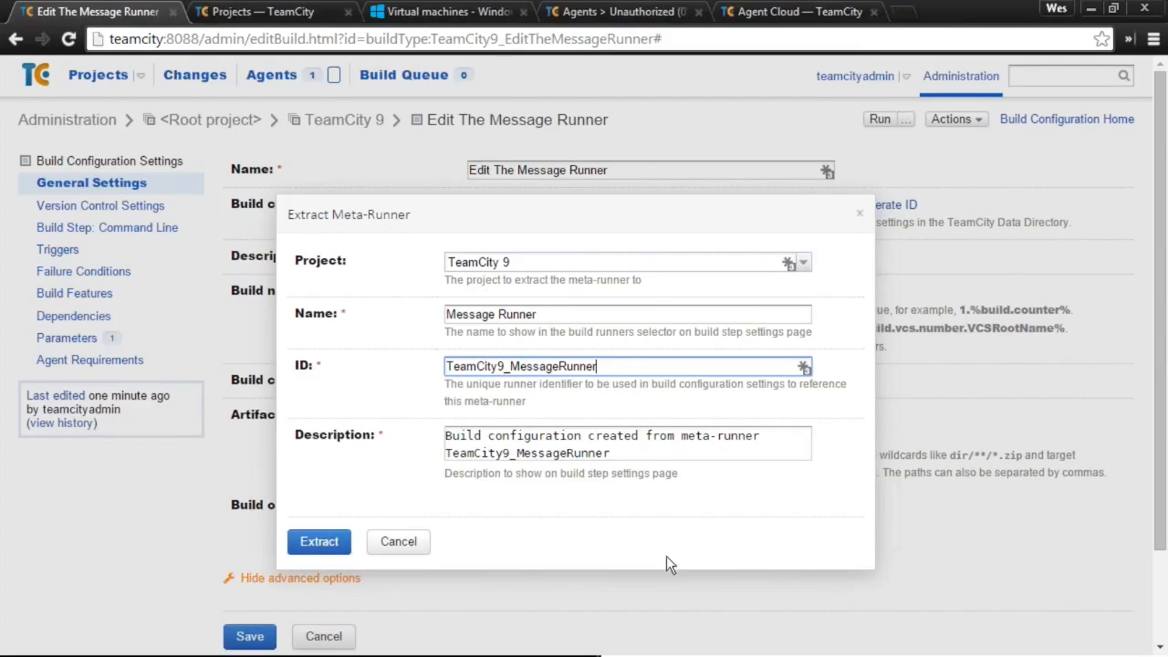
double_click(587, 367)
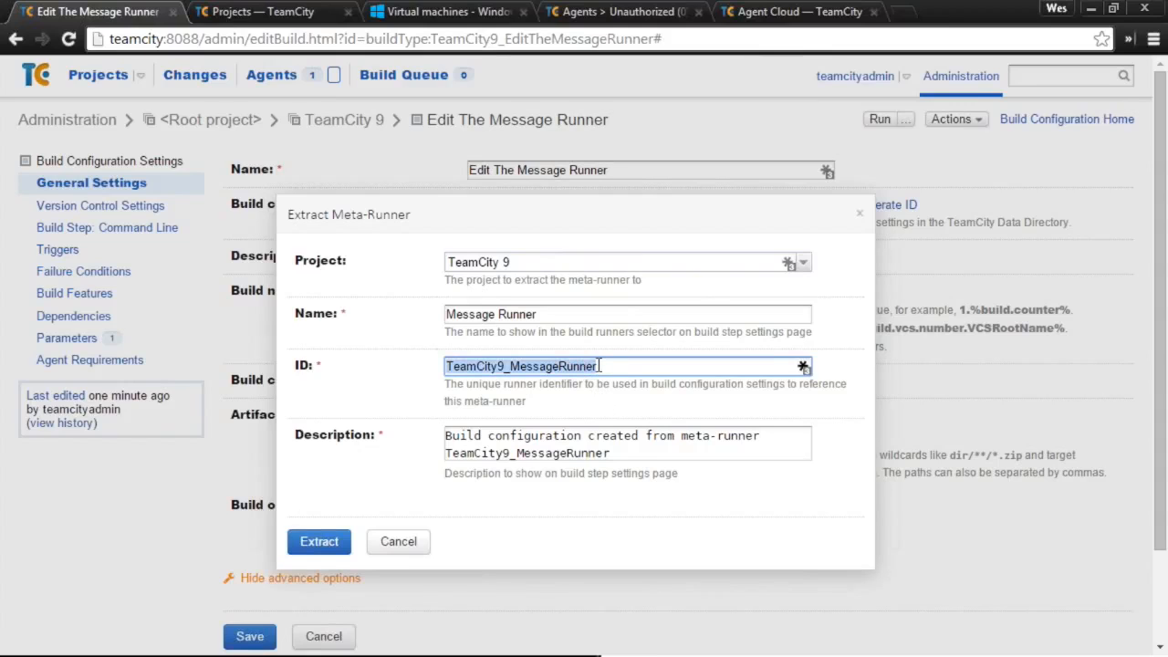
click(315, 541)
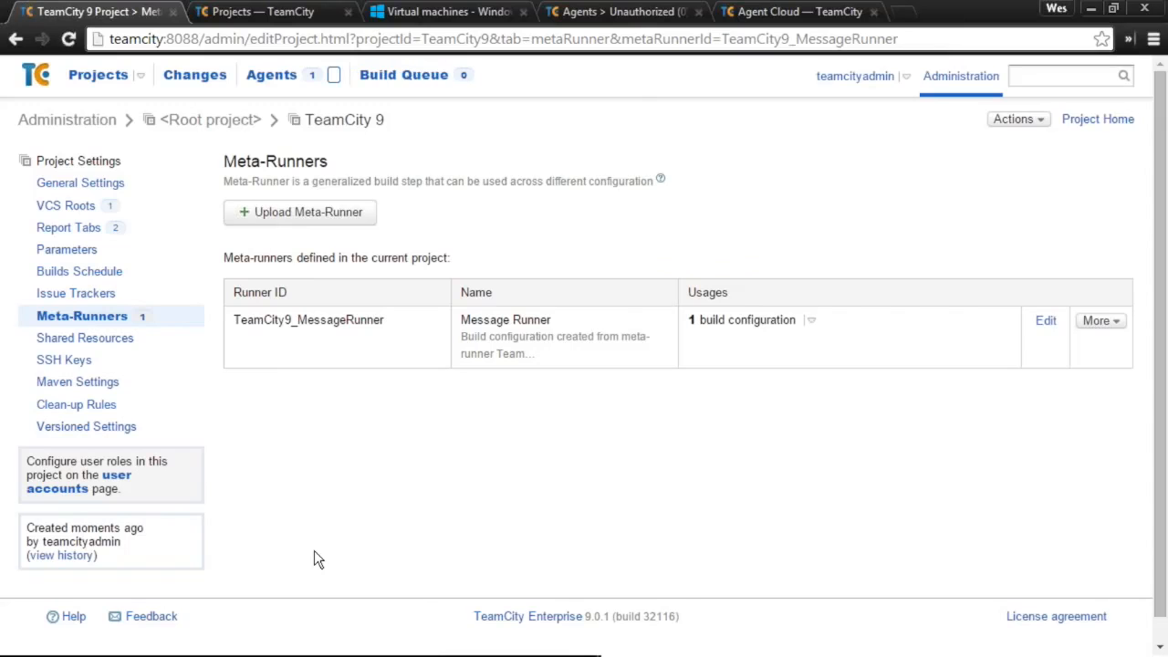
- Check the Message Runner source now echoes 'Message: %Message%' with default WORLD, then go to Project Home
click(373, 365)
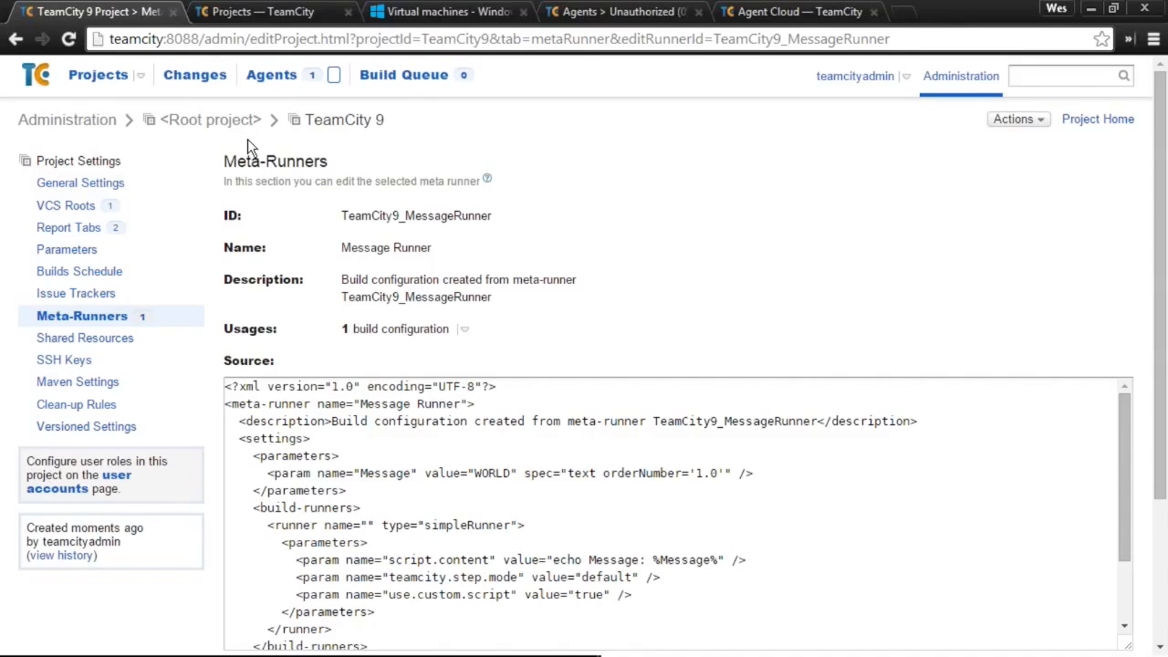
click(338, 122)
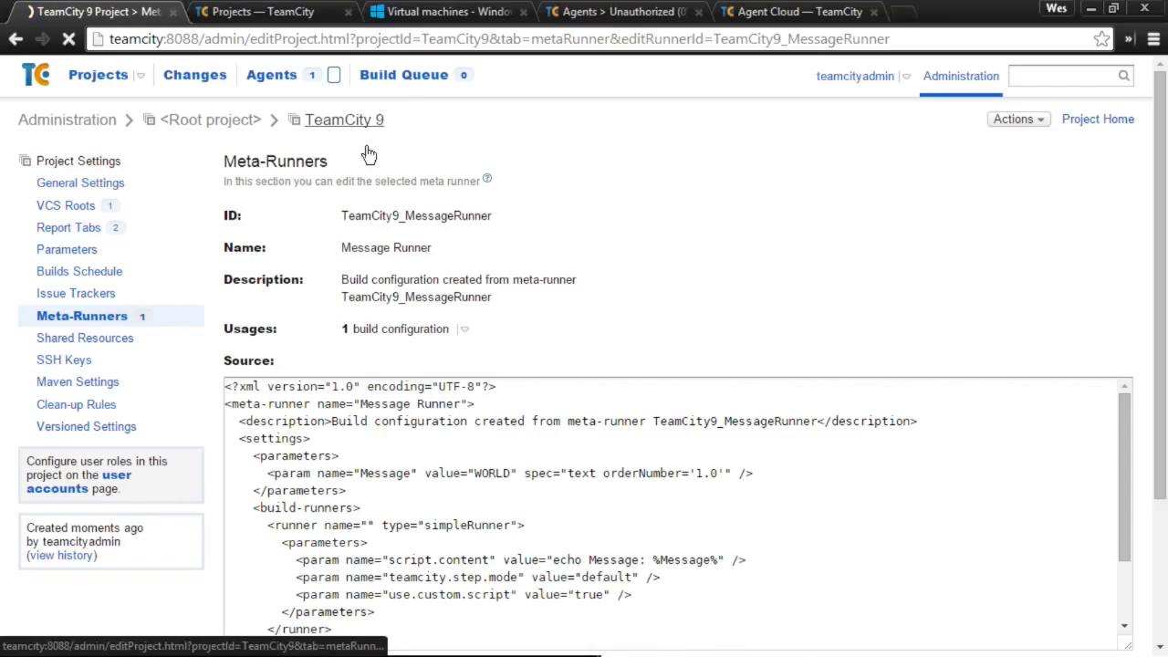
click(1104, 121)
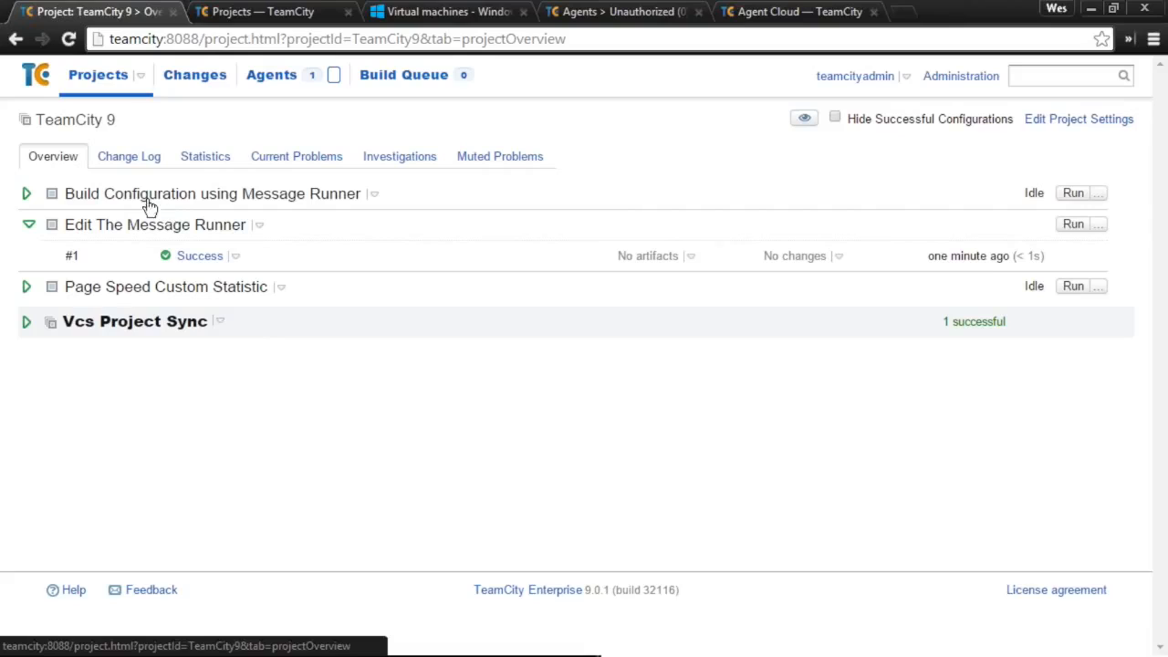
- Trigger a run of Build Configuration using Message Runner and open its page
click(1082, 193)
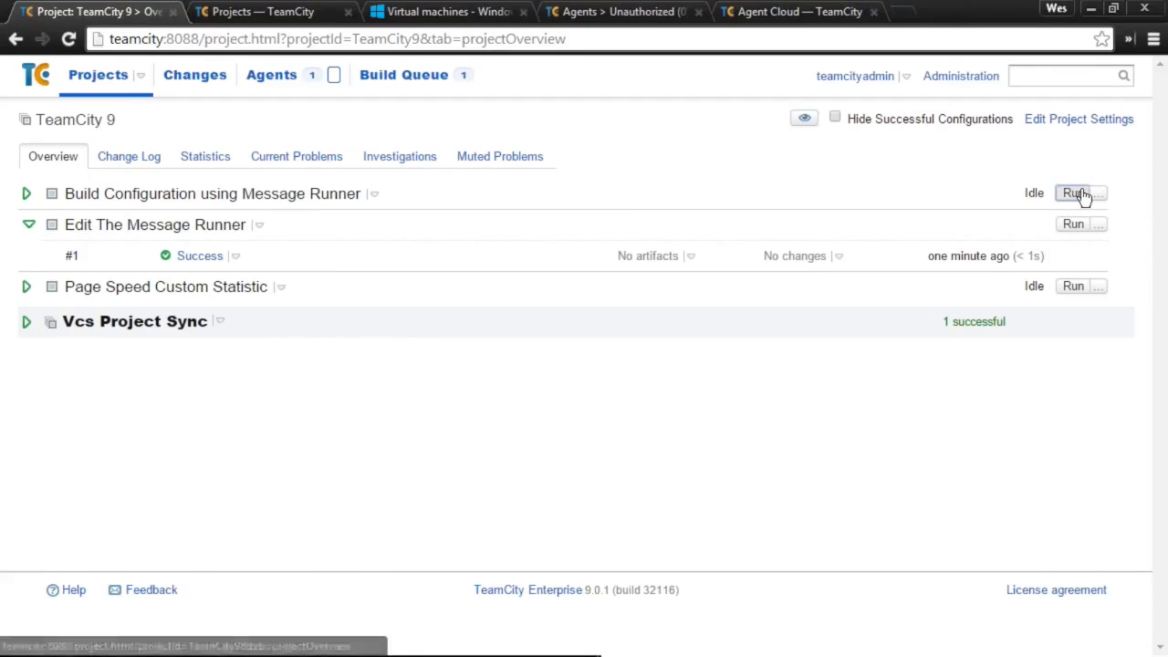
click(28, 195)
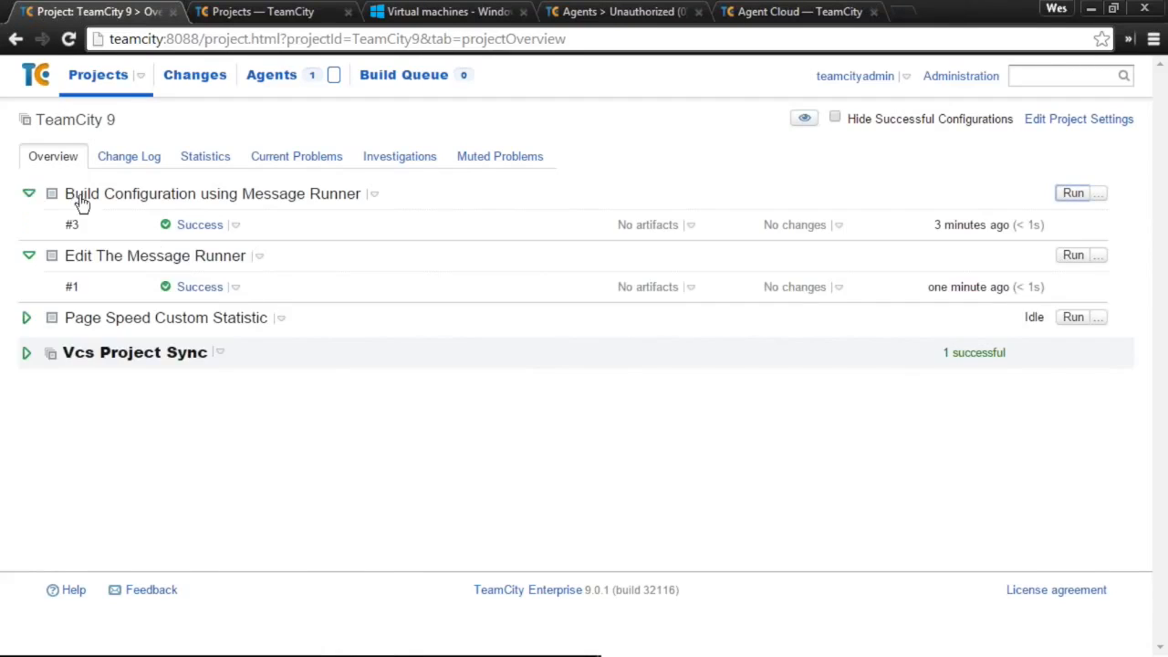
click(230, 195)
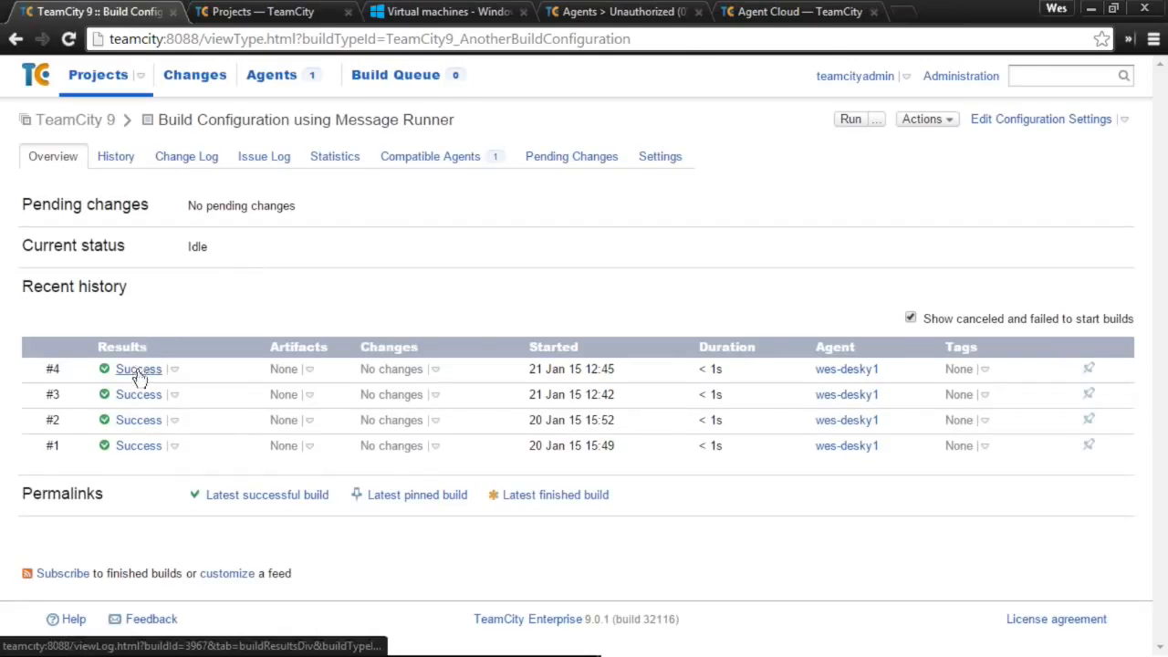
- Open build #4's log and expand the Message Runner and Command Line steps to show 'Message: WES'
click(138, 372)
click(196, 160)
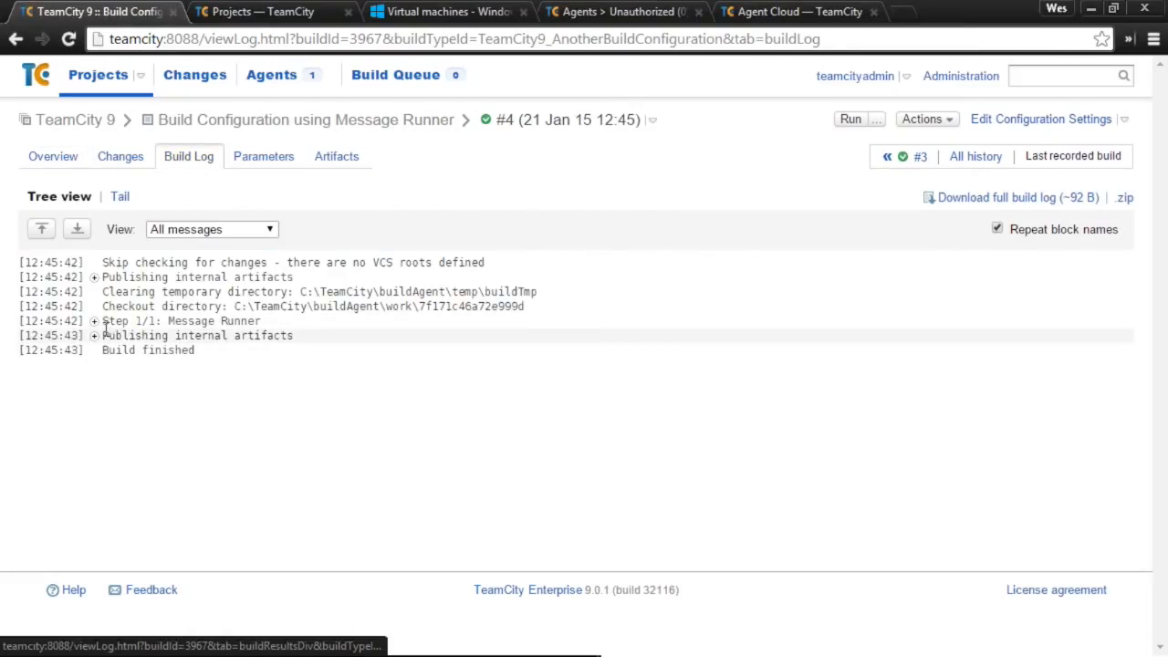
click(94, 321)
click(112, 336)
double_click(235, 380)
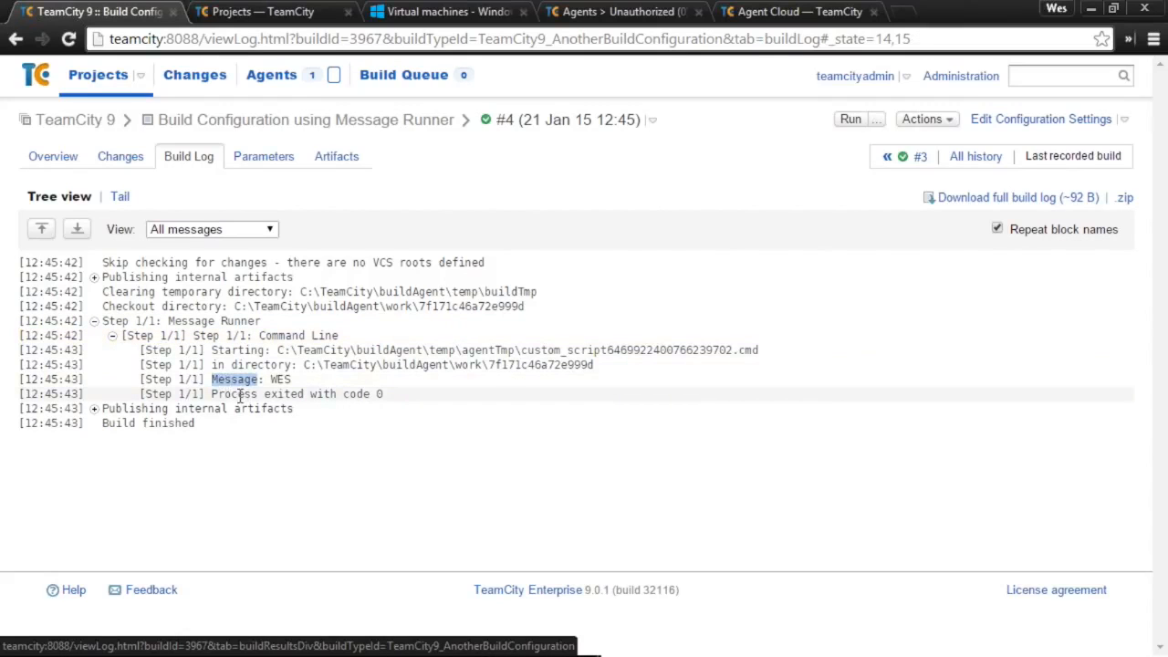